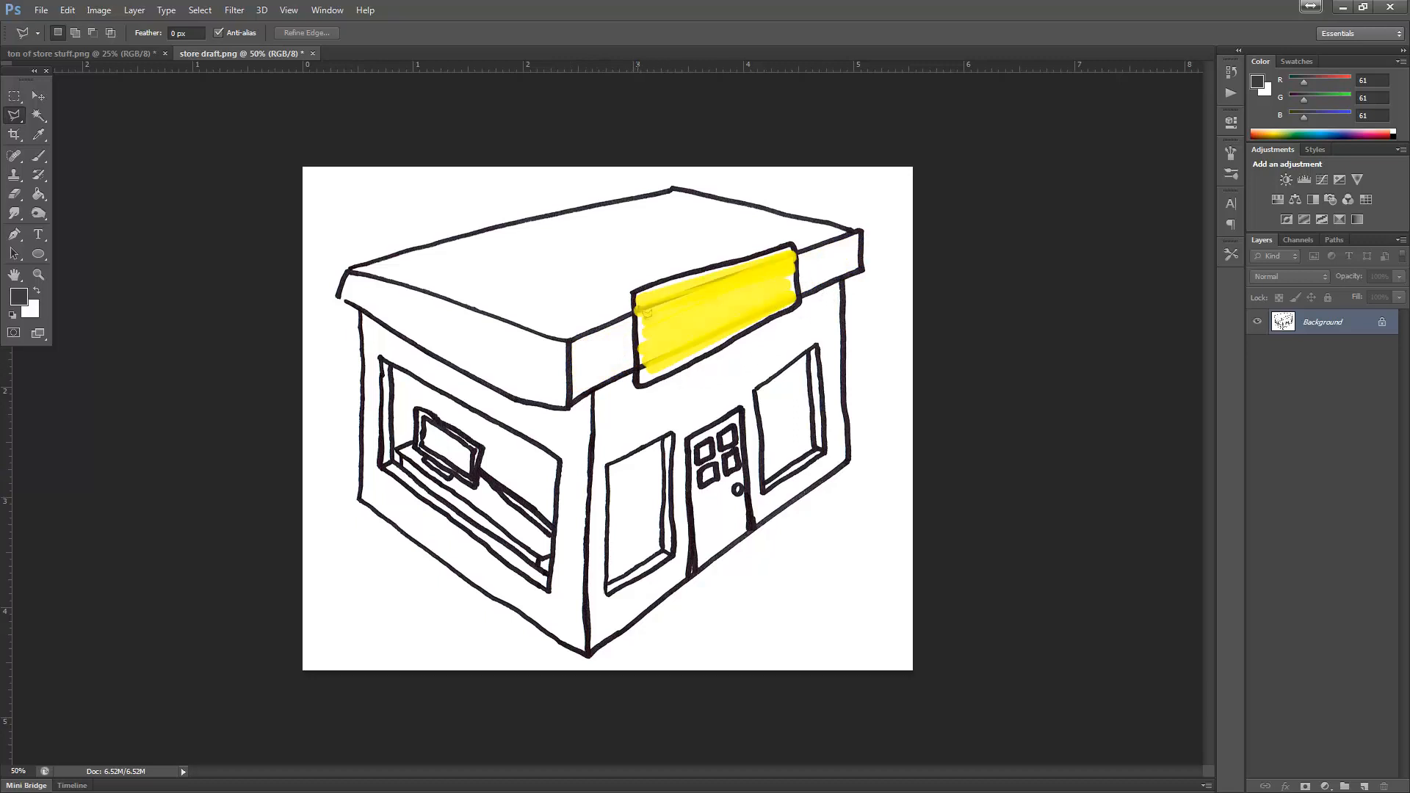
Outline the inside of the store sign with the Polygonal Lasso, fill it with the background color at 100% opacity, and deselect
{"action": "left_click", "coordinate": [641, 372]}
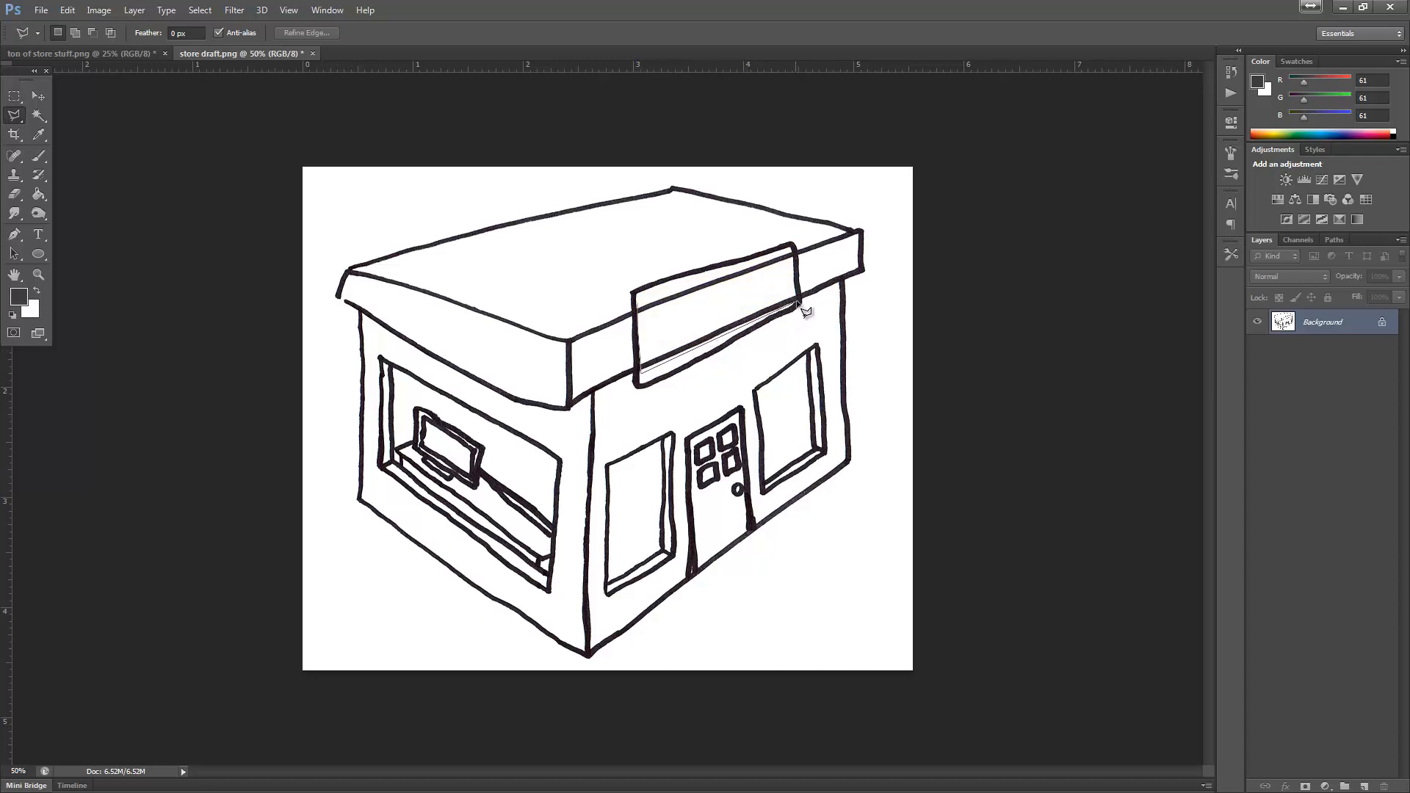
{"action": "left_click", "coordinate": [799, 299]}
{"action": "left_click", "coordinate": [794, 252]}
{"action": "left_click", "coordinate": [644, 302]}
{"action": "key", "text": "shift+BackSpace"}
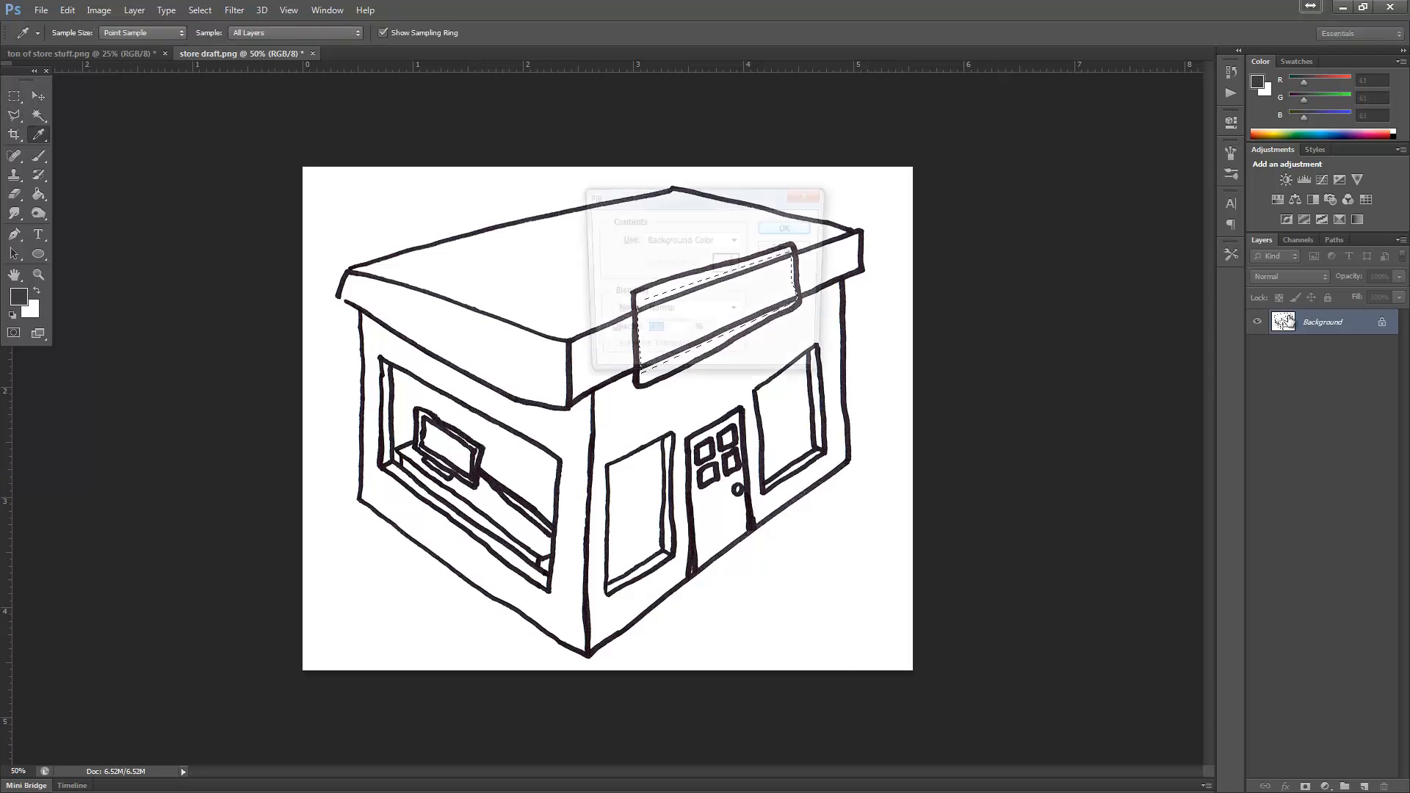
{"action": "left_click", "coordinate": [785, 229]}
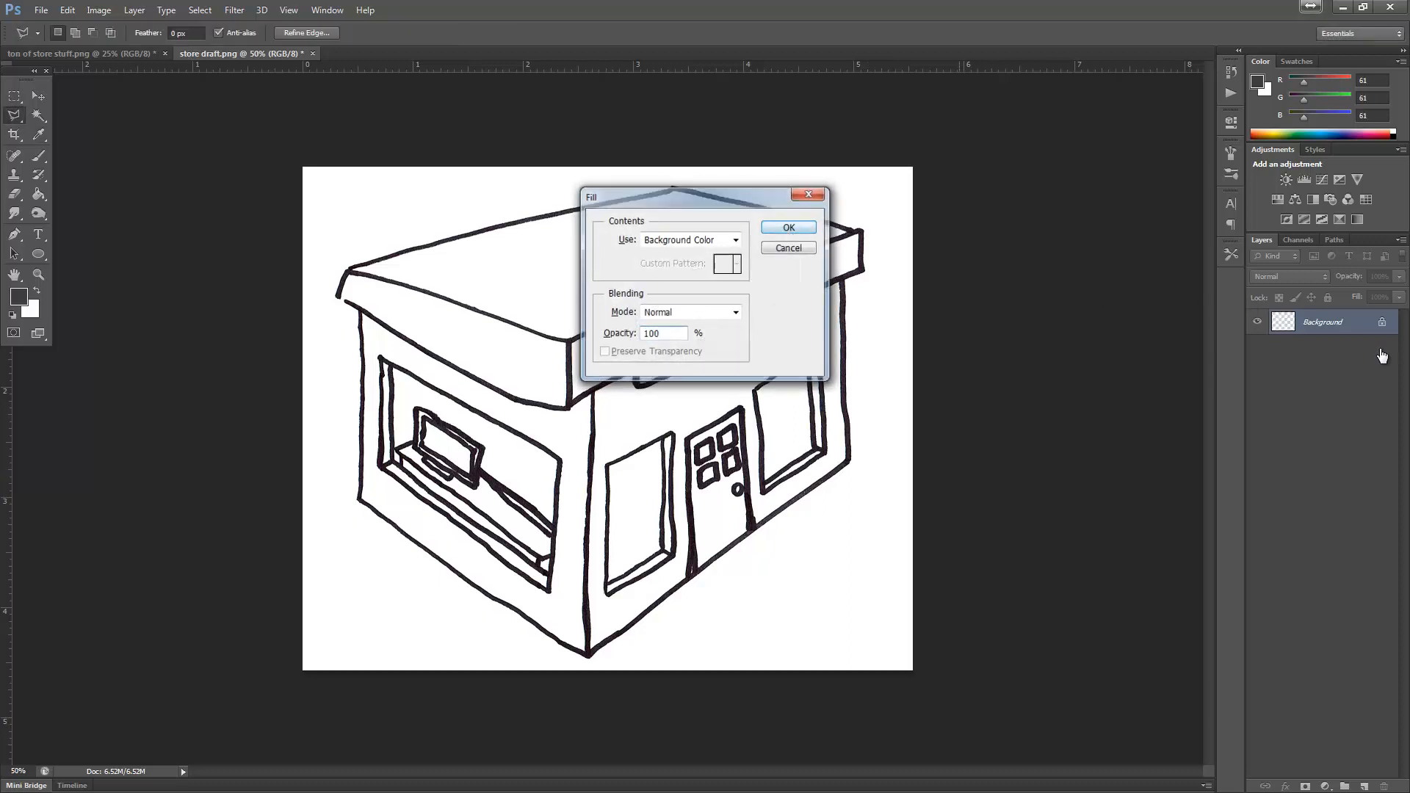
{"action": "left_click", "coordinate": [14, 95]}
{"action": "key", "text": "ctrl+d"}
Duplicate the Background layer and place a new empty layer between the copy and the original
{"action": "right_click", "coordinate": [1325, 327]}
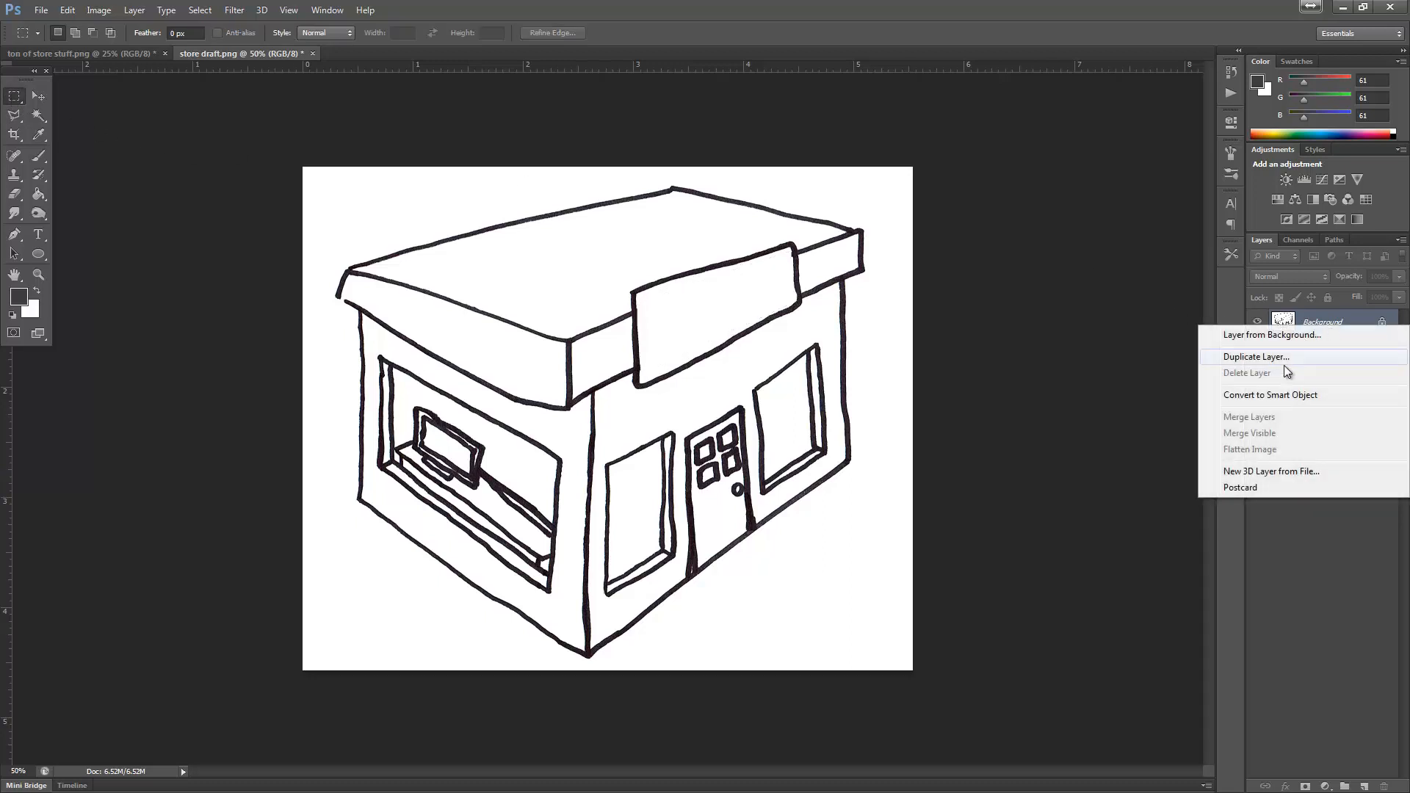
{"action": "left_click", "coordinate": [1284, 357]}
{"action": "key", "text": "Return"}
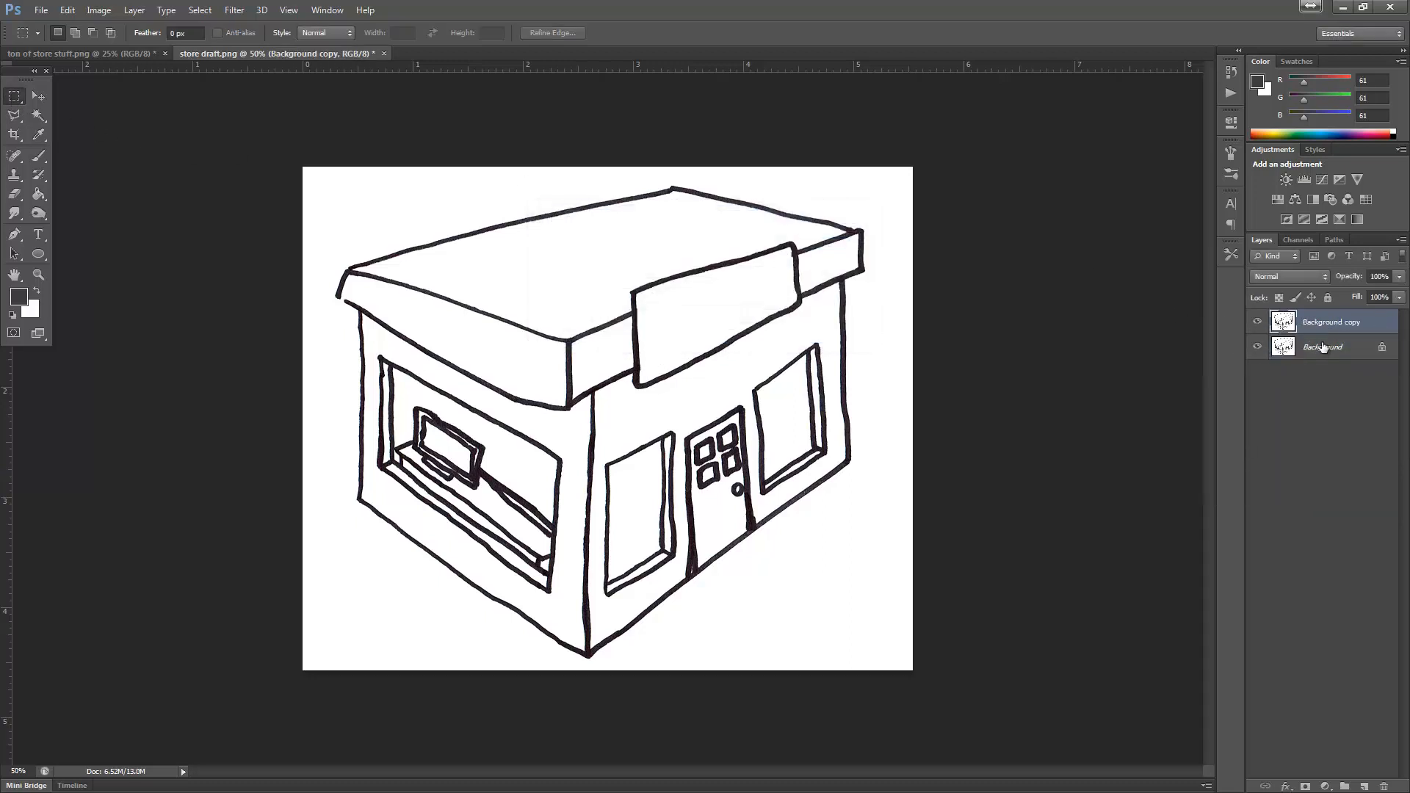
{"action": "left_click", "coordinate": [1365, 786]}
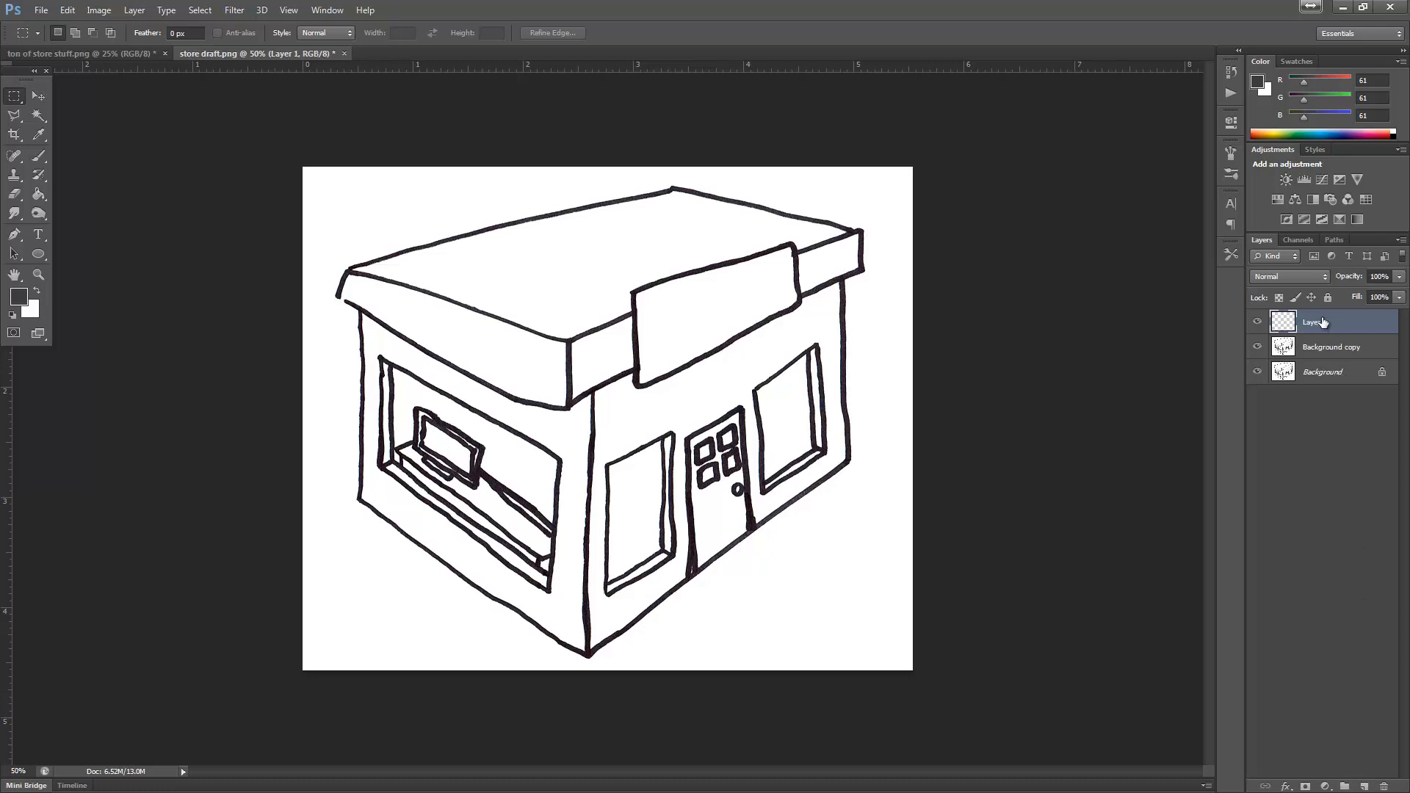
{"action": "left_click_drag", "start_coordinate": [1317, 322], "coordinate": [1322, 355]}
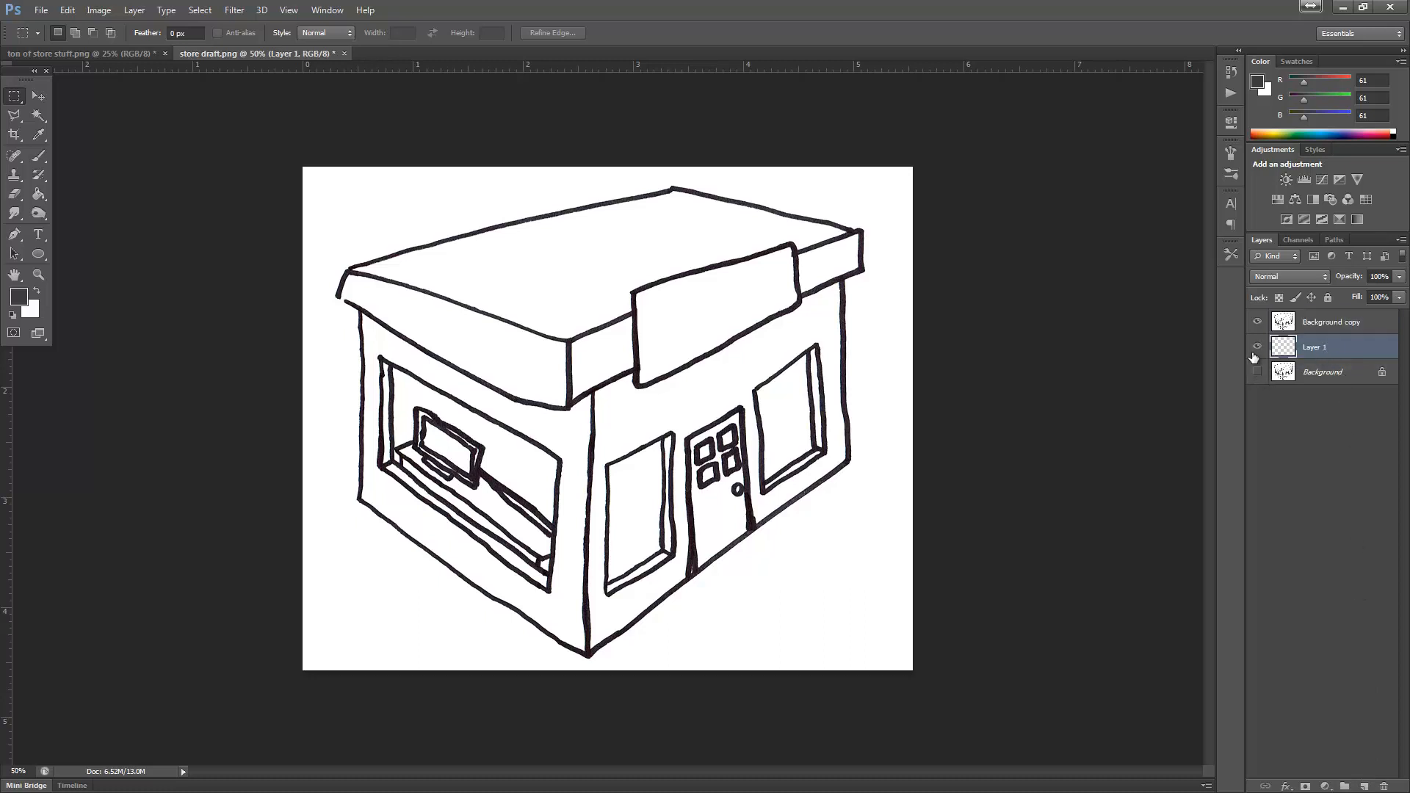
Set the foreground color to white and fill Layer 1 with it using the Paint Bucket
{"action": "key", "text": "i"}
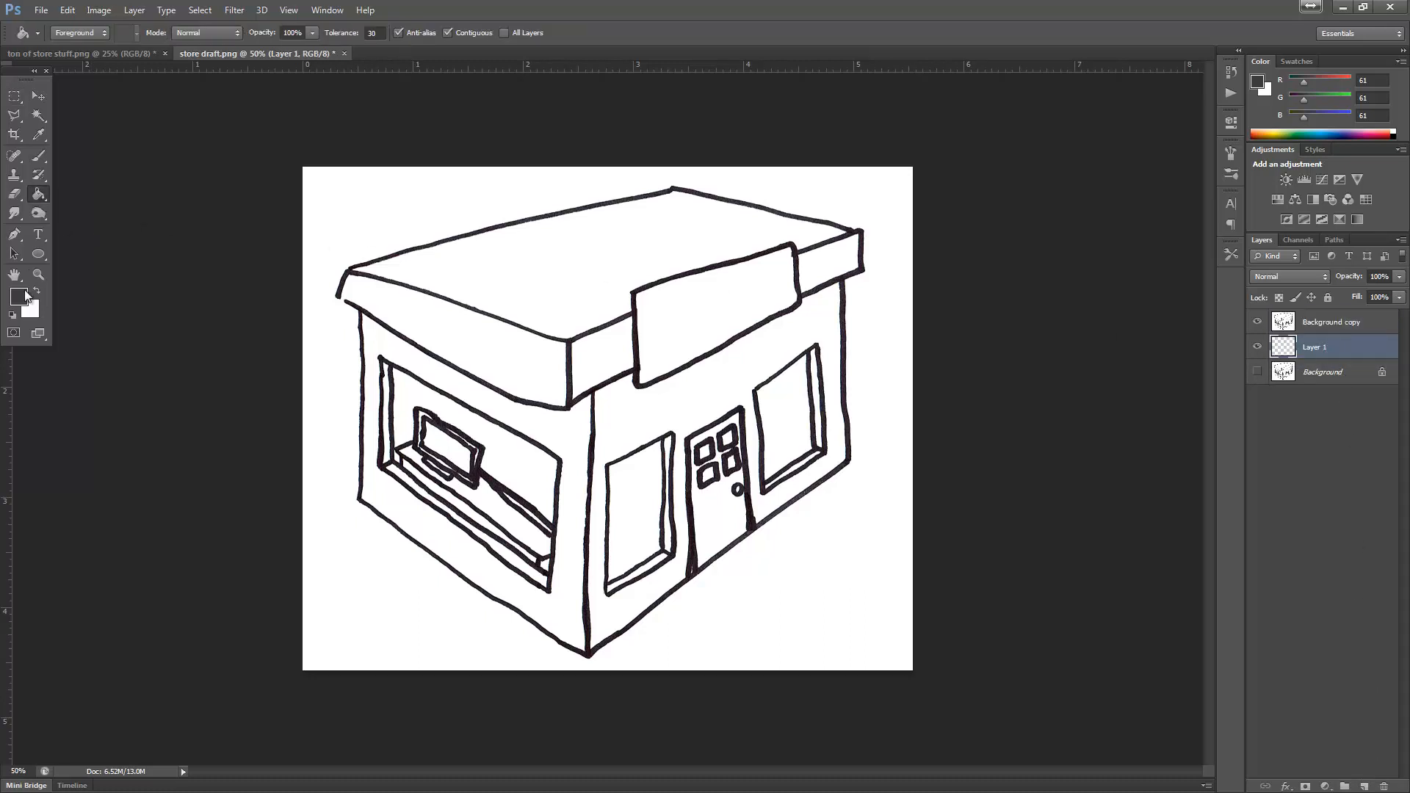
{"action": "left_click", "coordinate": [19, 296]}
{"action": "left_click", "coordinate": [661, 198]}
{"action": "key", "text": "Return"}
{"action": "key", "text": "g"}
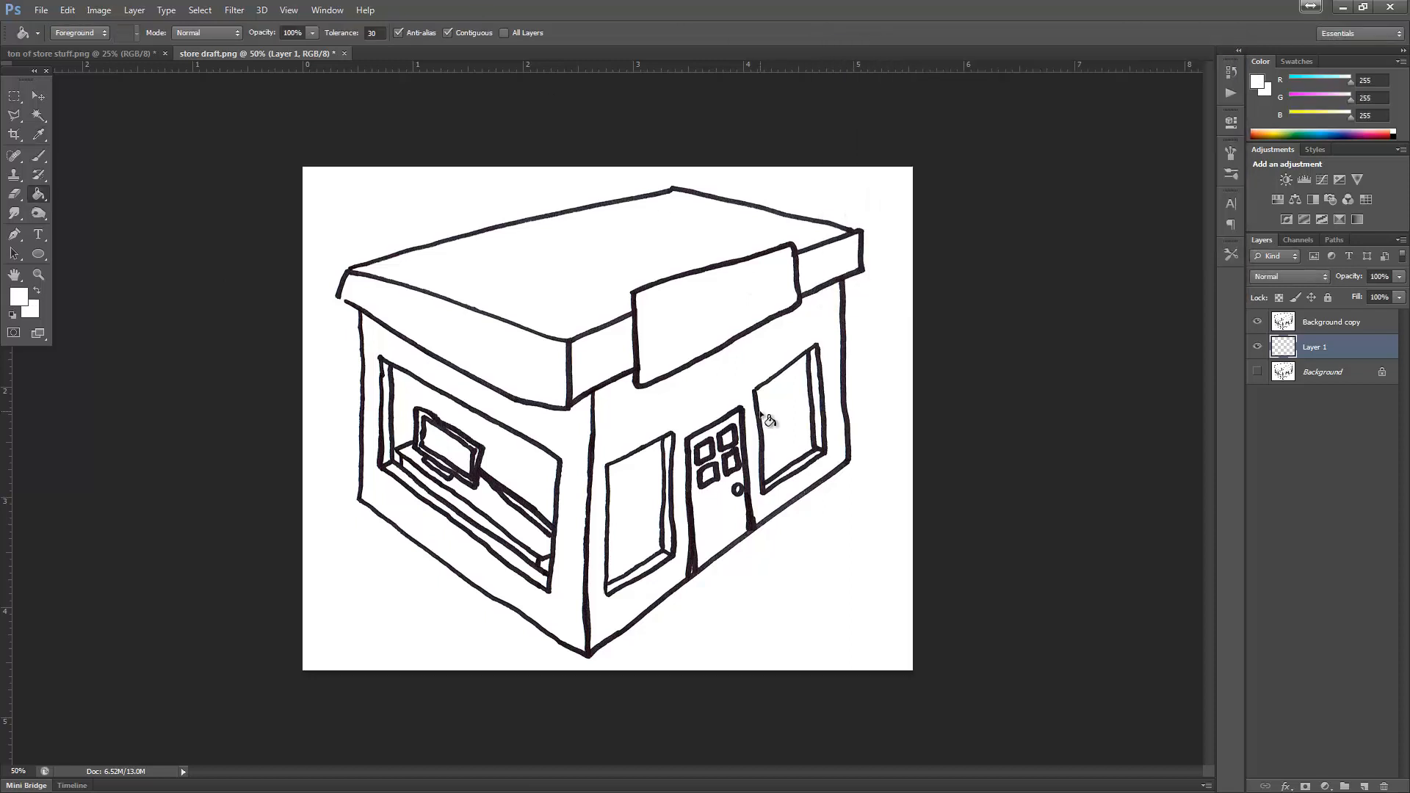
{"action": "left_click", "coordinate": [765, 418]}
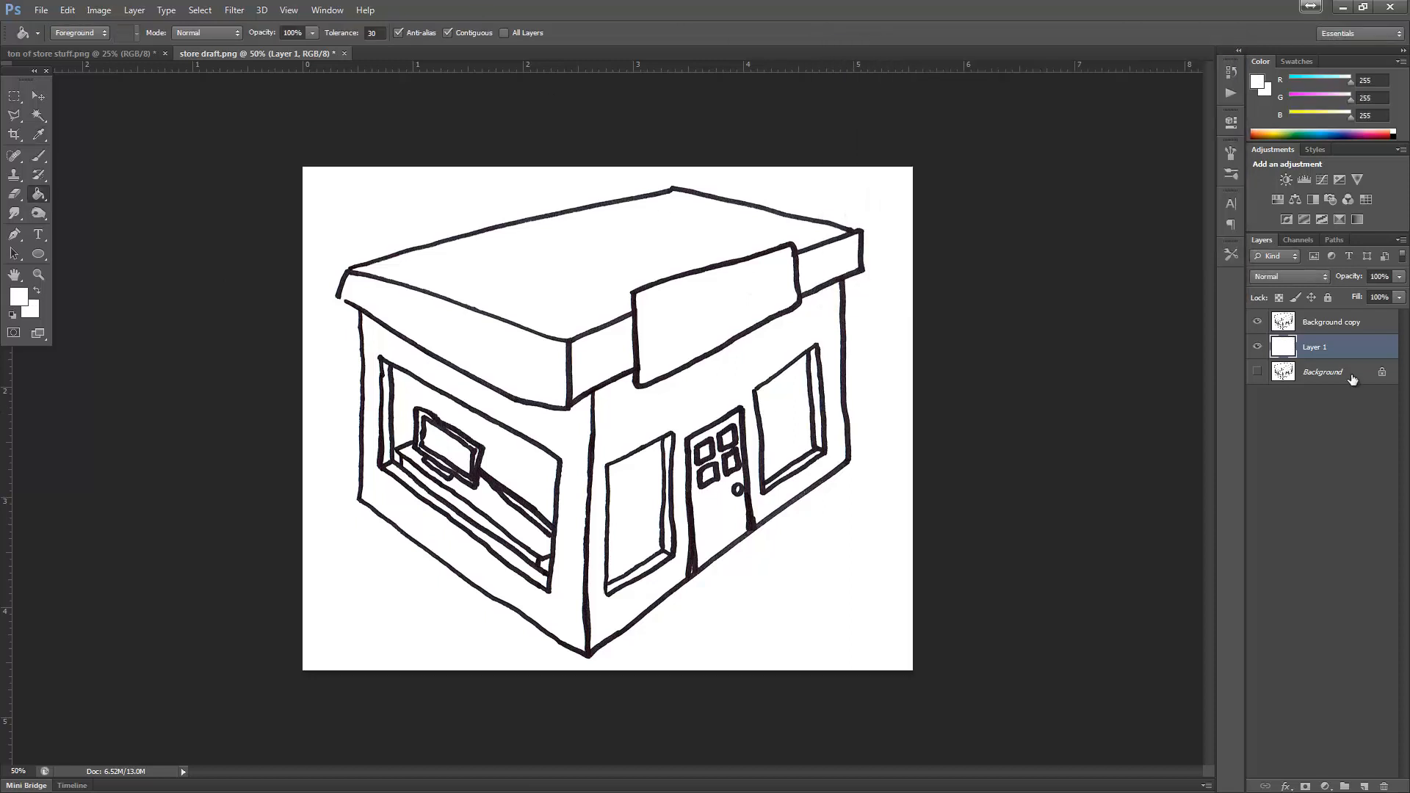
On the Background copy layer, lasso the upper front edge line of the roof's left side and paste a copy onto a new layer
{"action": "left_click", "coordinate": [1327, 325]}
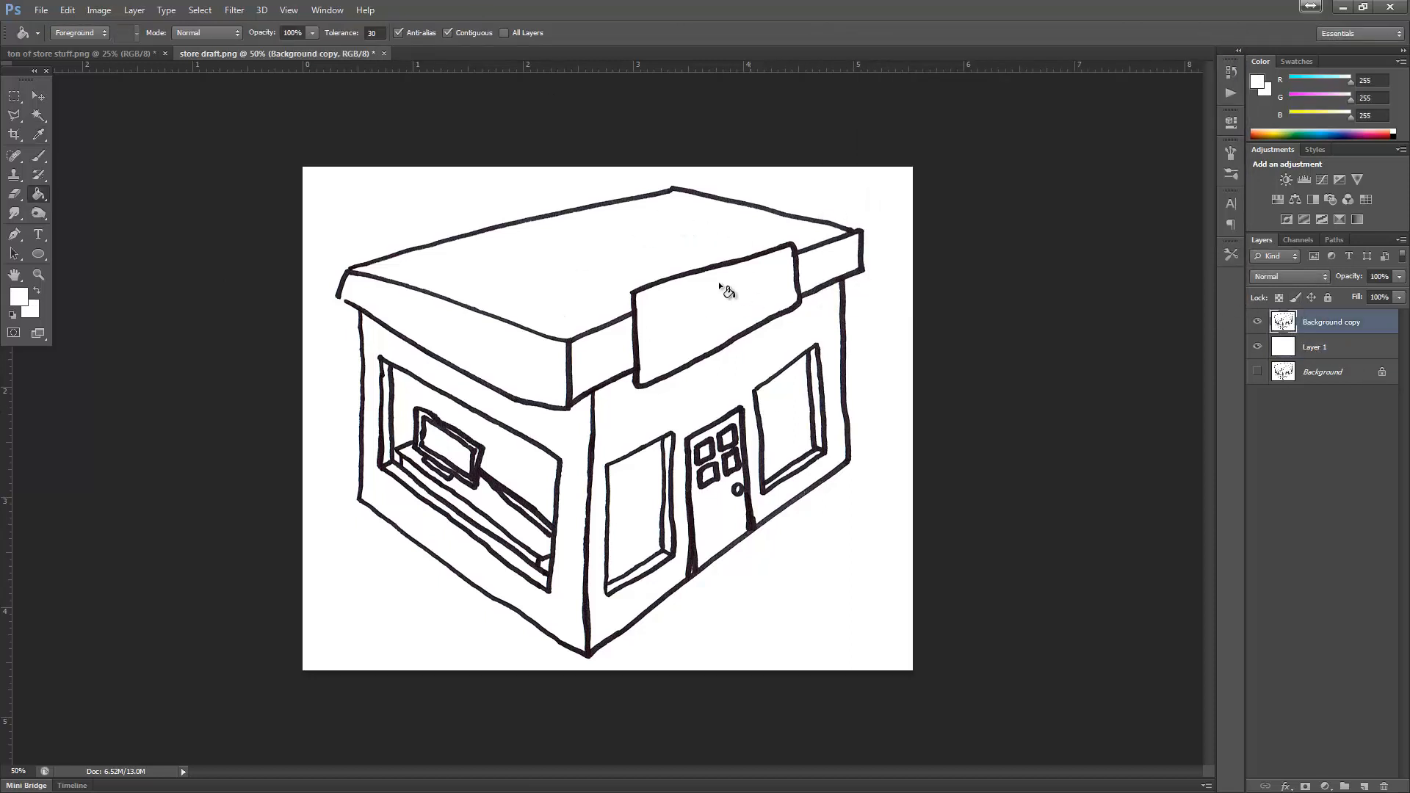
{"action": "left_click", "coordinate": [14, 115]}
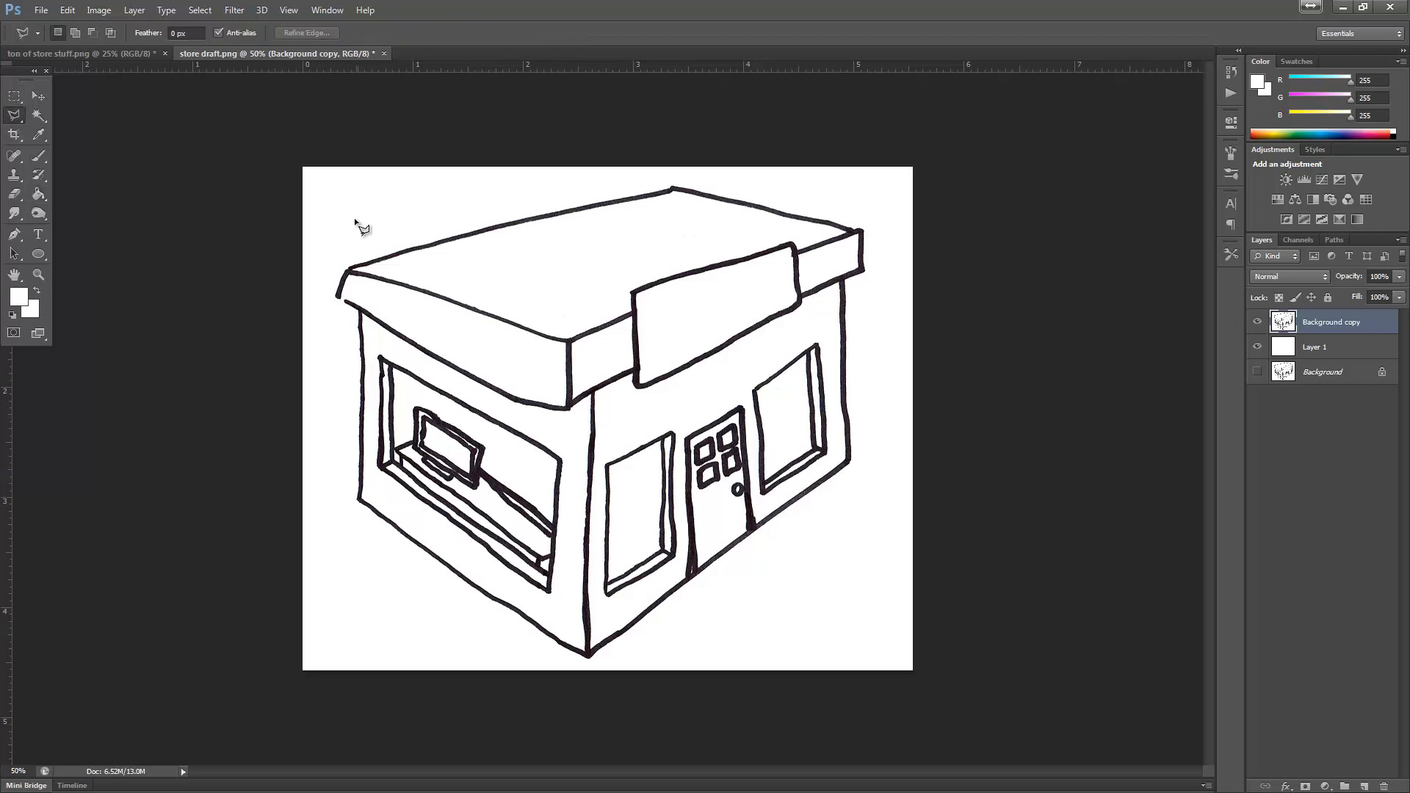
{"action": "left_click", "coordinate": [350, 275]}
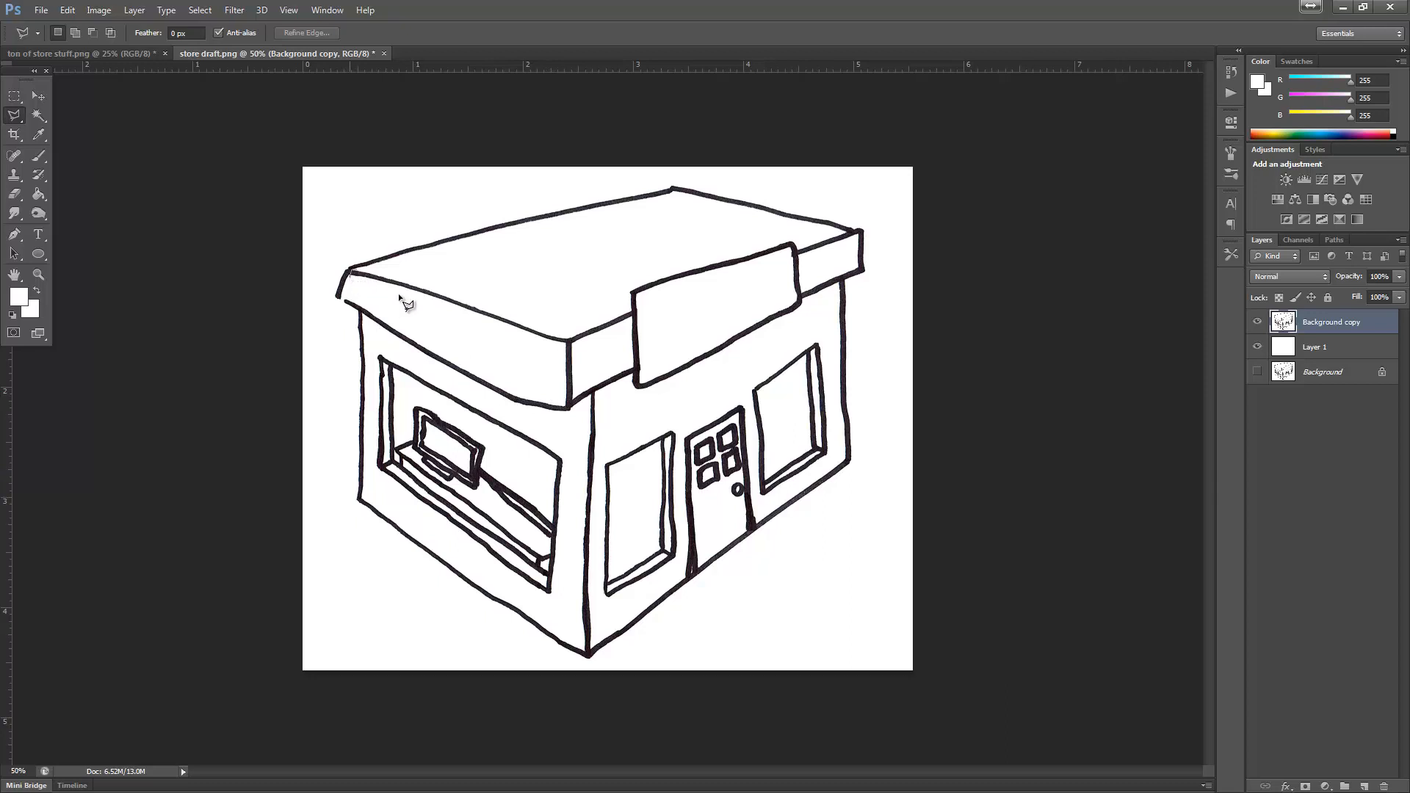
{"action": "left_click", "coordinate": [566, 341]}
{"action": "left_click", "coordinate": [563, 325]}
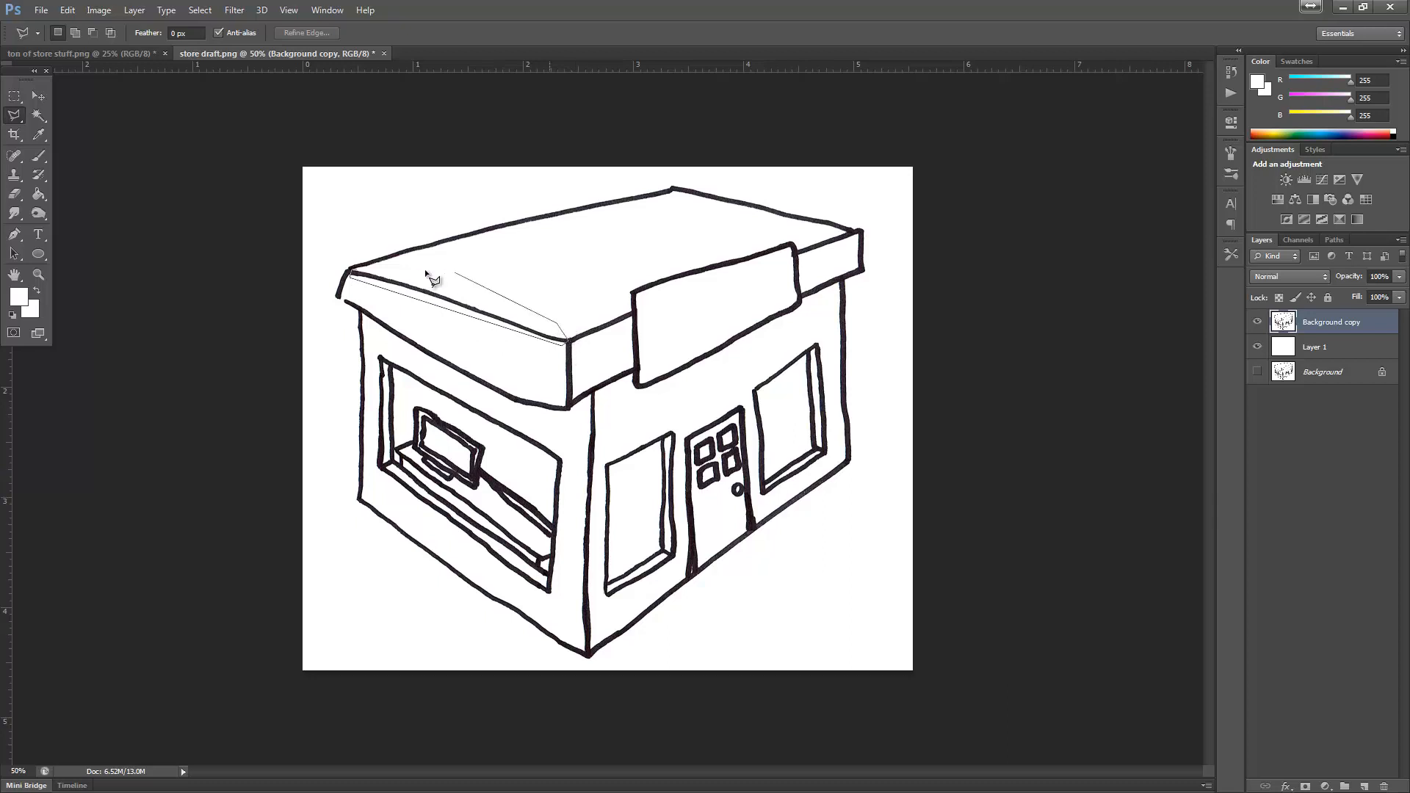
{"action": "left_click", "coordinate": [364, 270]}
{"action": "key", "text": "ctrl+c"}
{"action": "key", "text": "ctrl+v"}
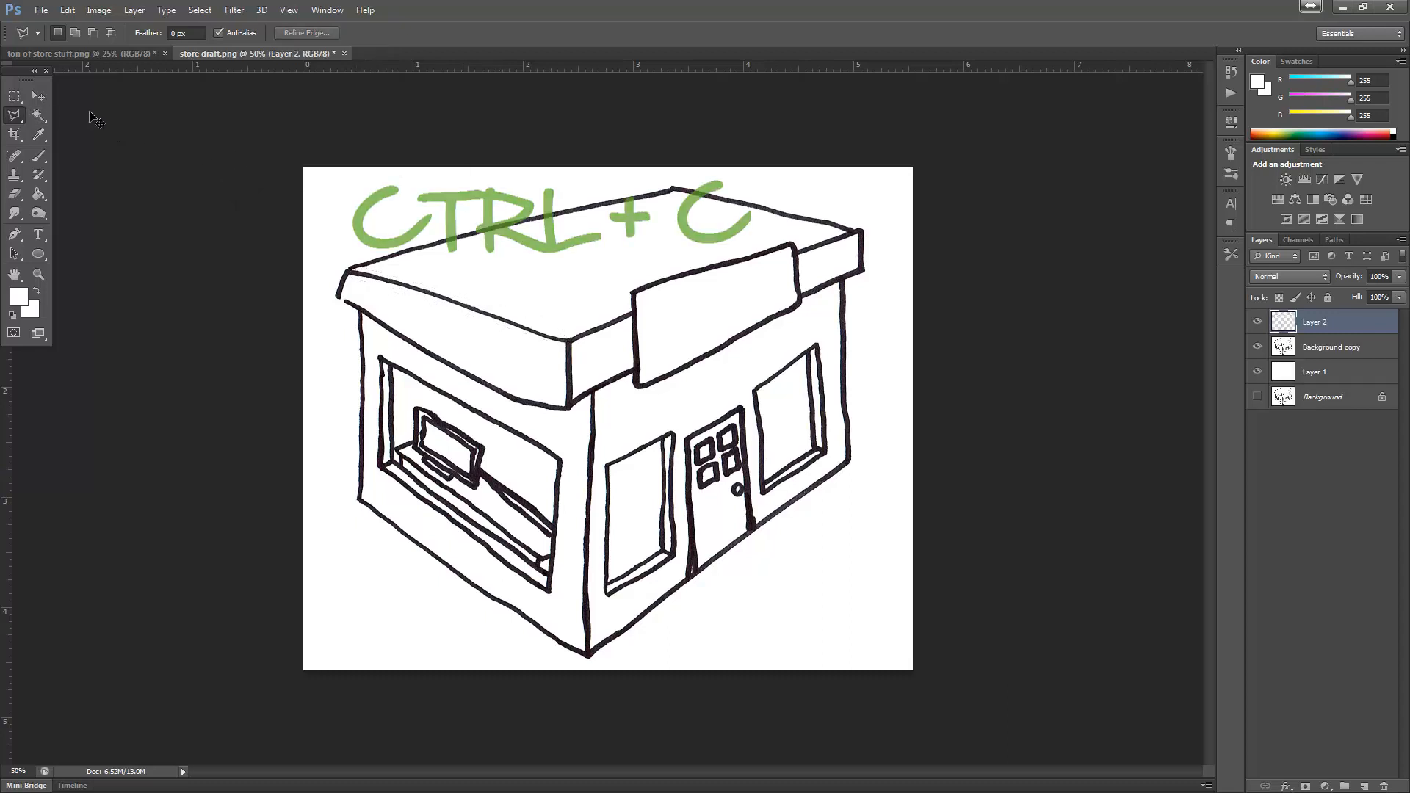
Move the copied line onto the roof's lower left edge, rotate it 9.71°, and scale it to 112.72% width and 102.46% height
{"action": "key", "text": "v"}
{"action": "left_click_drag", "start_coordinate": [456, 311], "coordinate": [468, 337]}
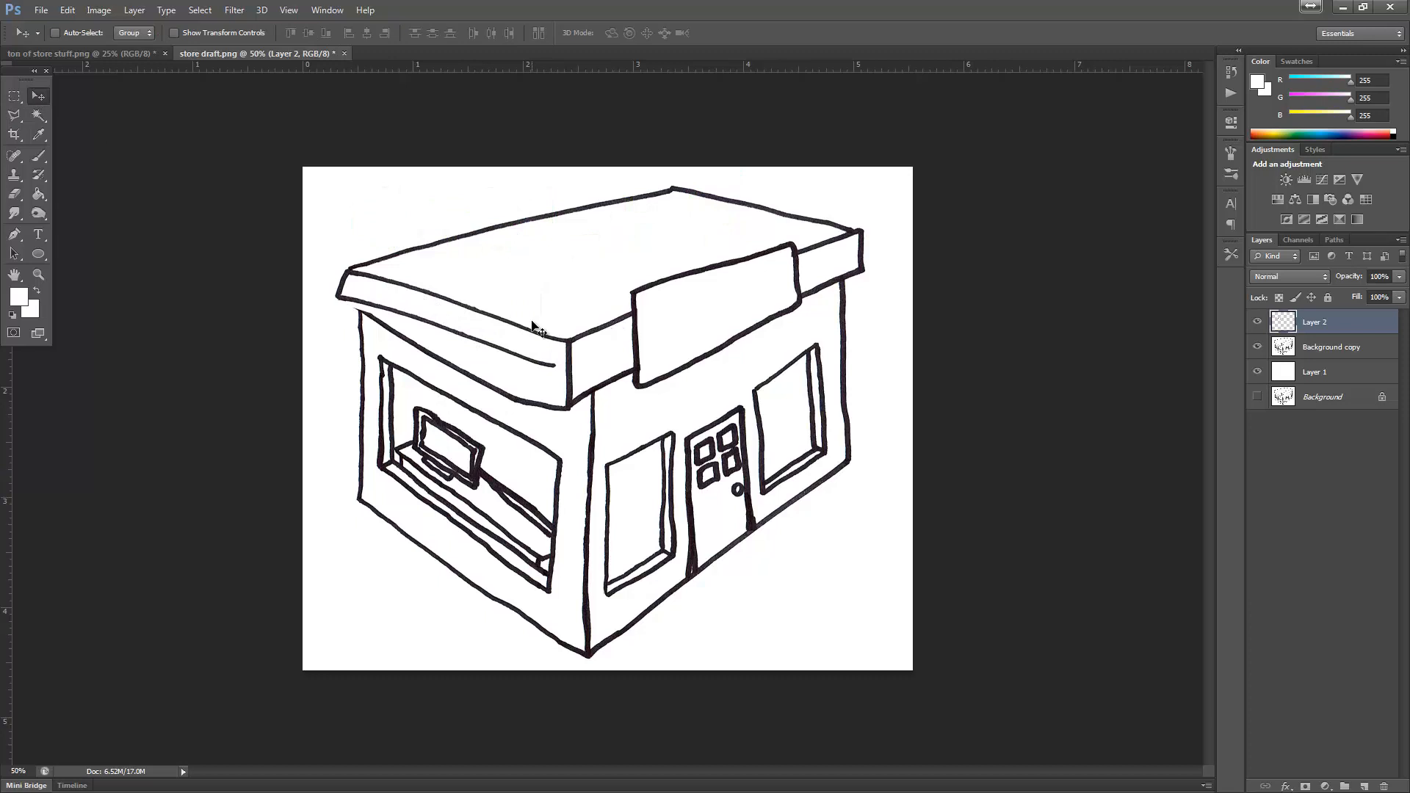
{"action": "left_click", "coordinate": [99, 10]}
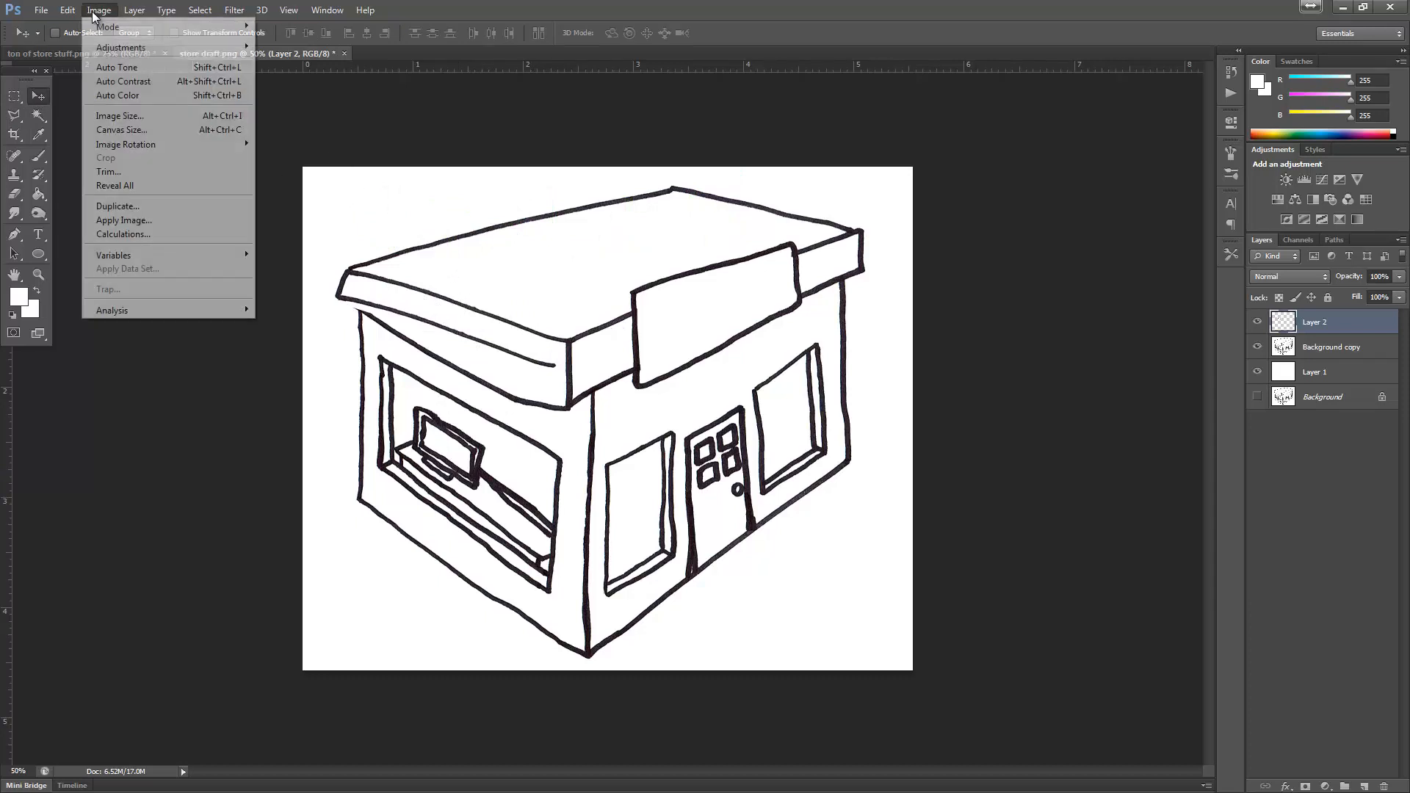
{"action": "mouse_move", "coordinate": [75, 5]}
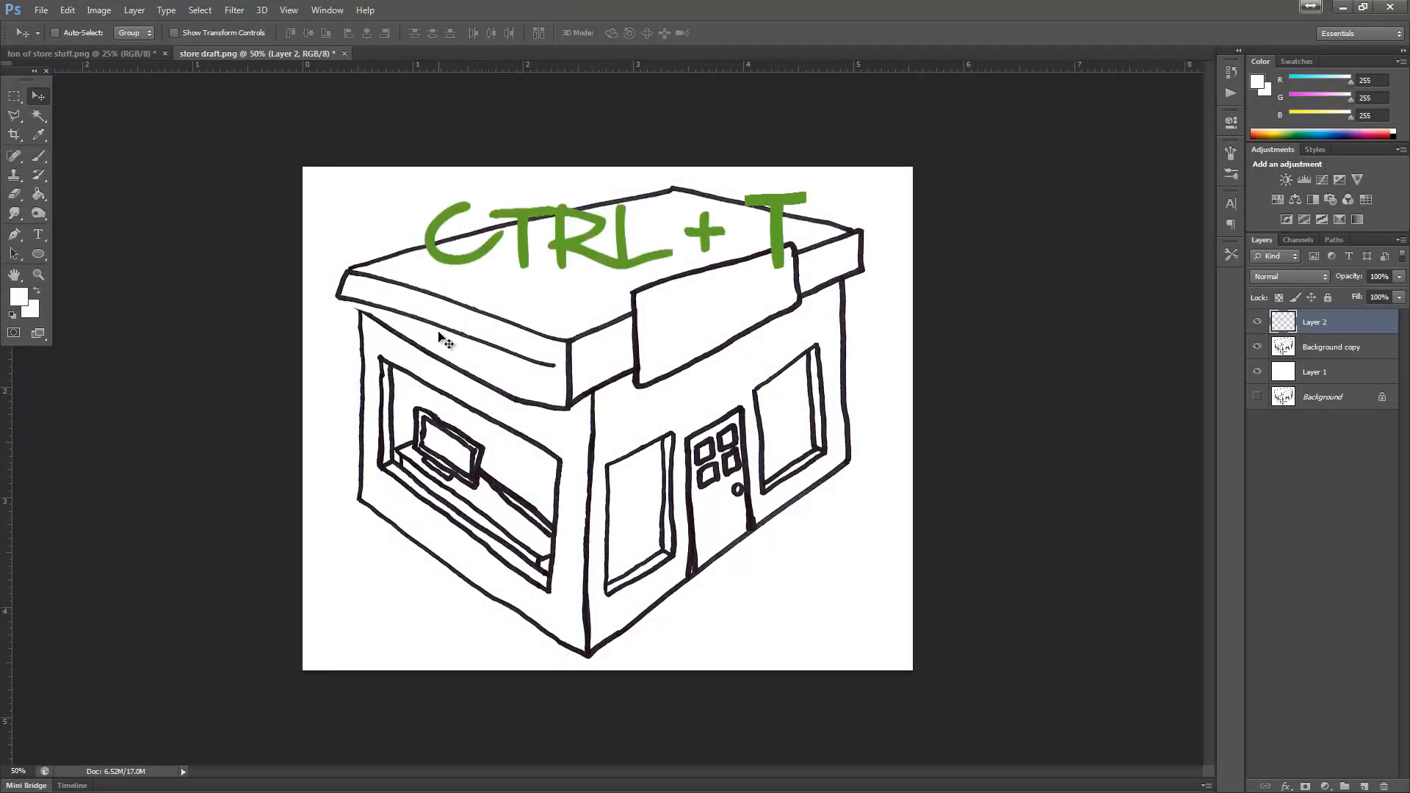
{"action": "key", "text": "ctrl+t"}
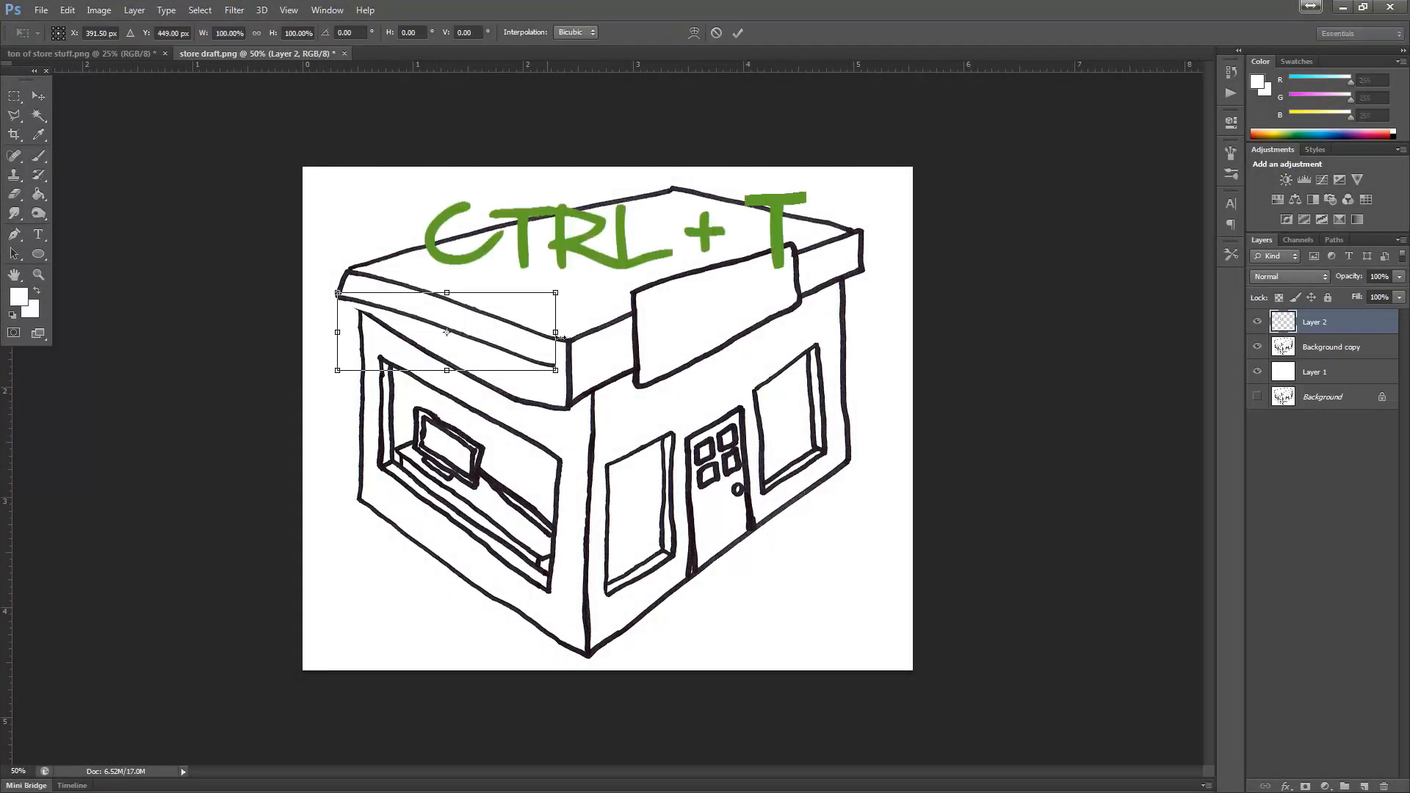
{"action": "left_click_drag", "start_coordinate": [563, 282], "coordinate": [576, 310]}
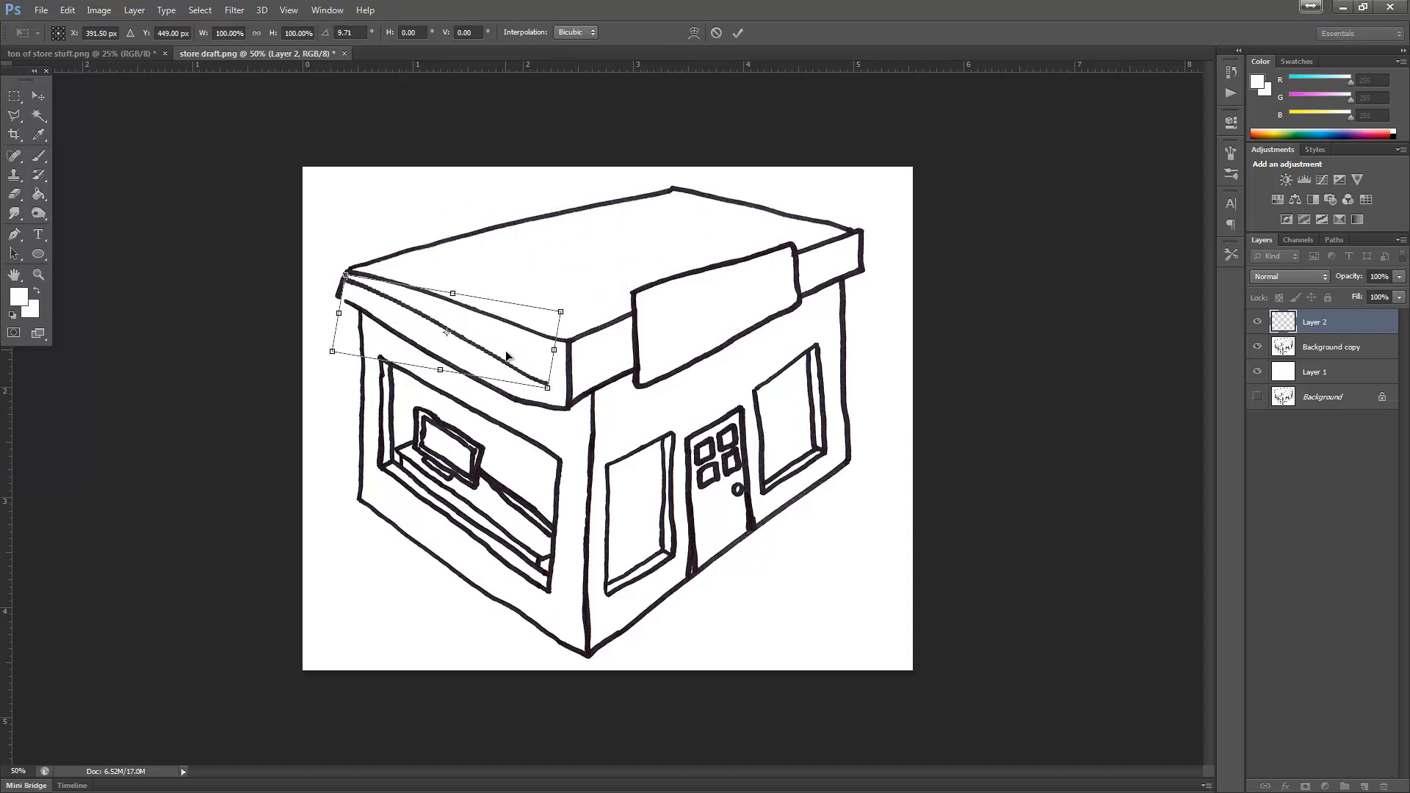
{"action": "left_click_drag", "start_coordinate": [506, 350], "coordinate": [571, 411]}
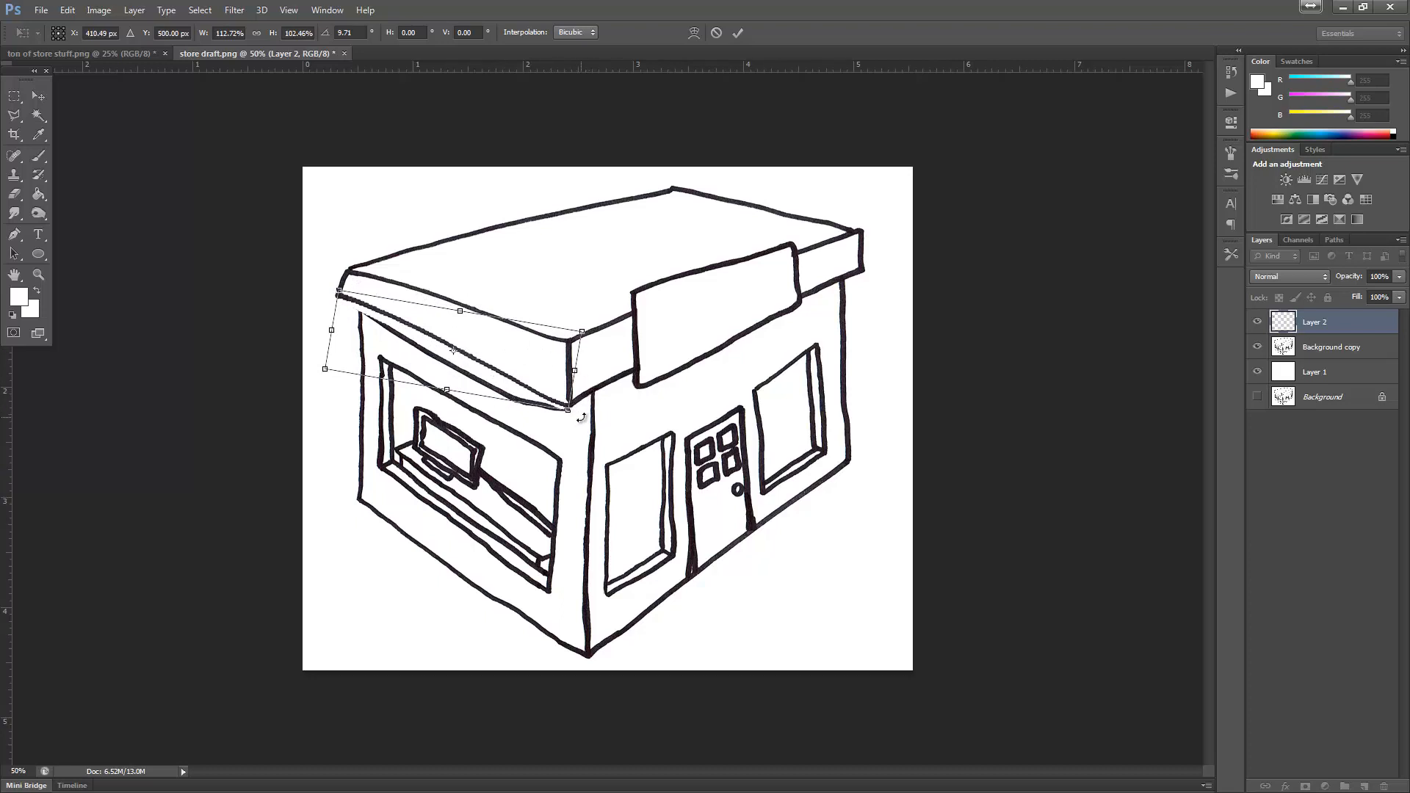
{"action": "key", "text": "Return"}
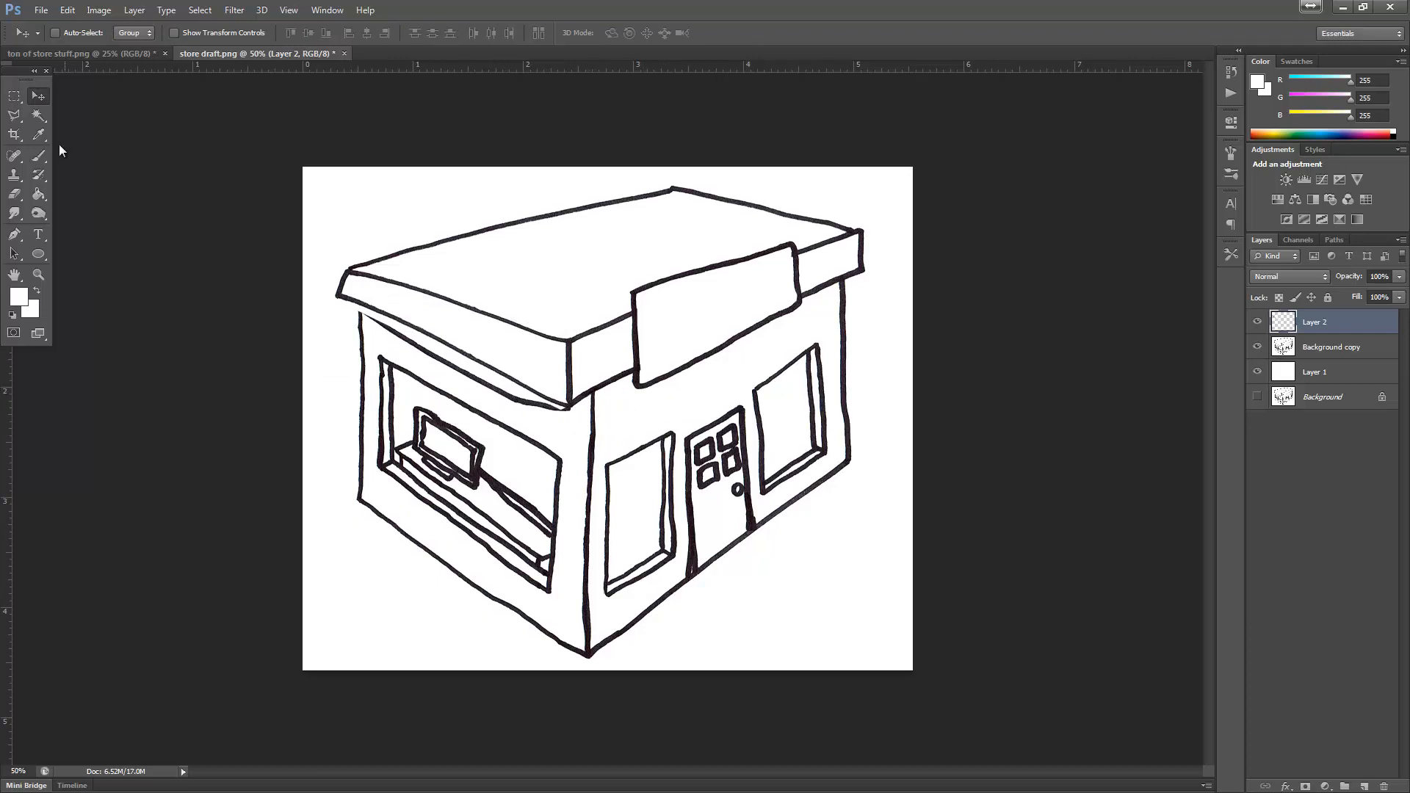
Clear the white area below the copied line on Layer 2 and select the white area above it with the Magic Wand
{"action": "left_click", "coordinate": [38, 116]}
{"action": "left_click", "coordinate": [510, 391]}
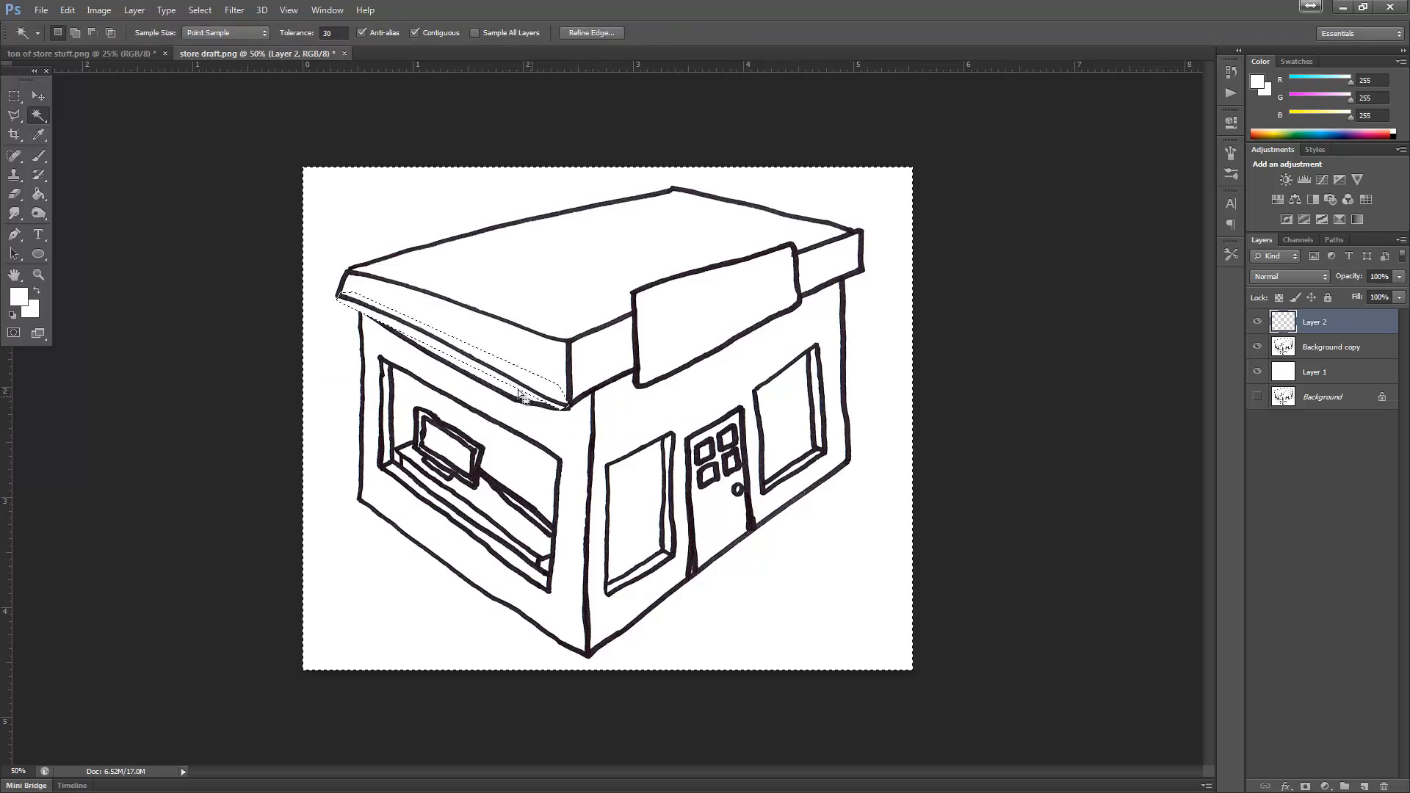
{"action": "left_click", "coordinate": [506, 382]}
{"action": "key", "text": "Delete"}
{"action": "left_click", "coordinate": [517, 373]}
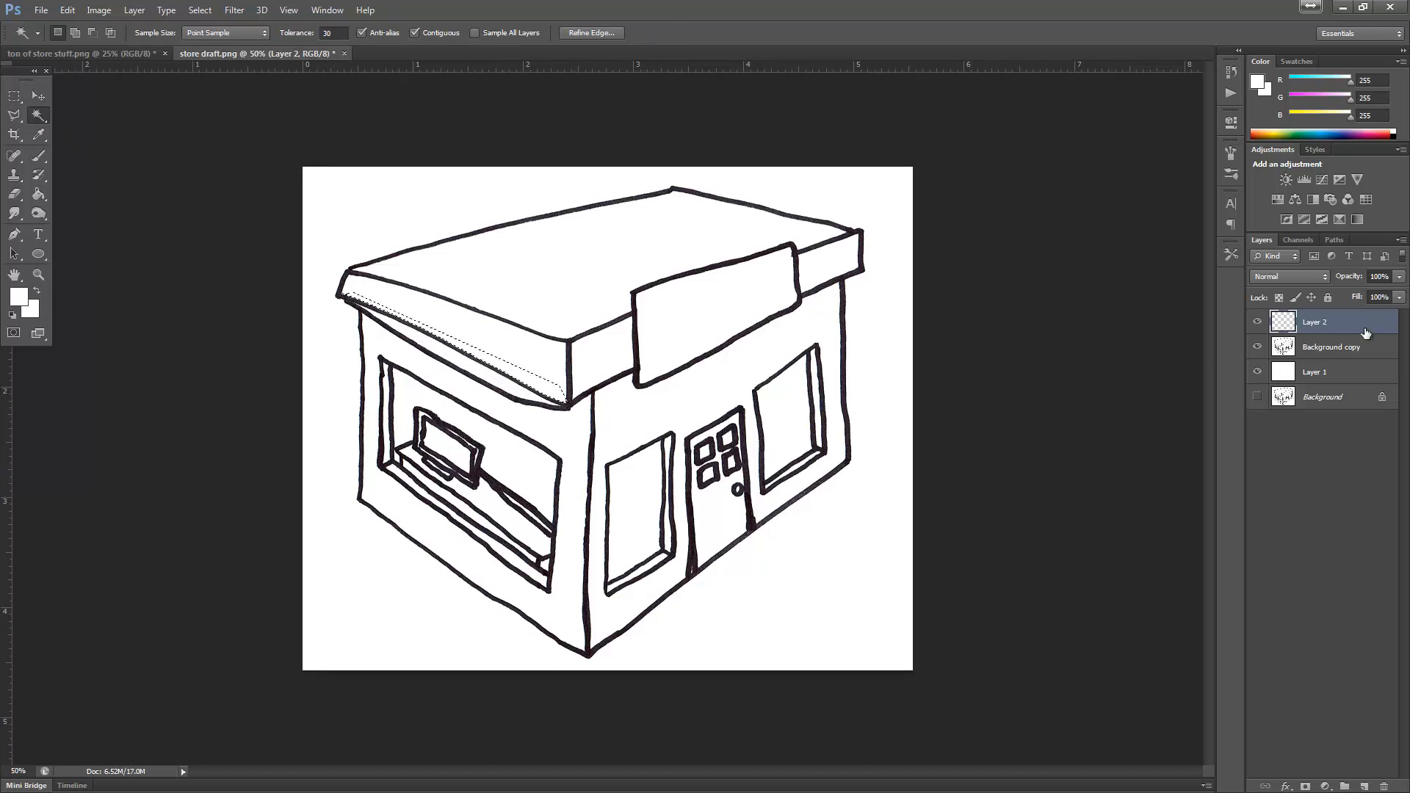
On the Background copy layer, lasso and erase the old curved line beneath the roof's new lower left edge, and clear the selection
{"action": "left_click", "coordinate": [1348, 348]}
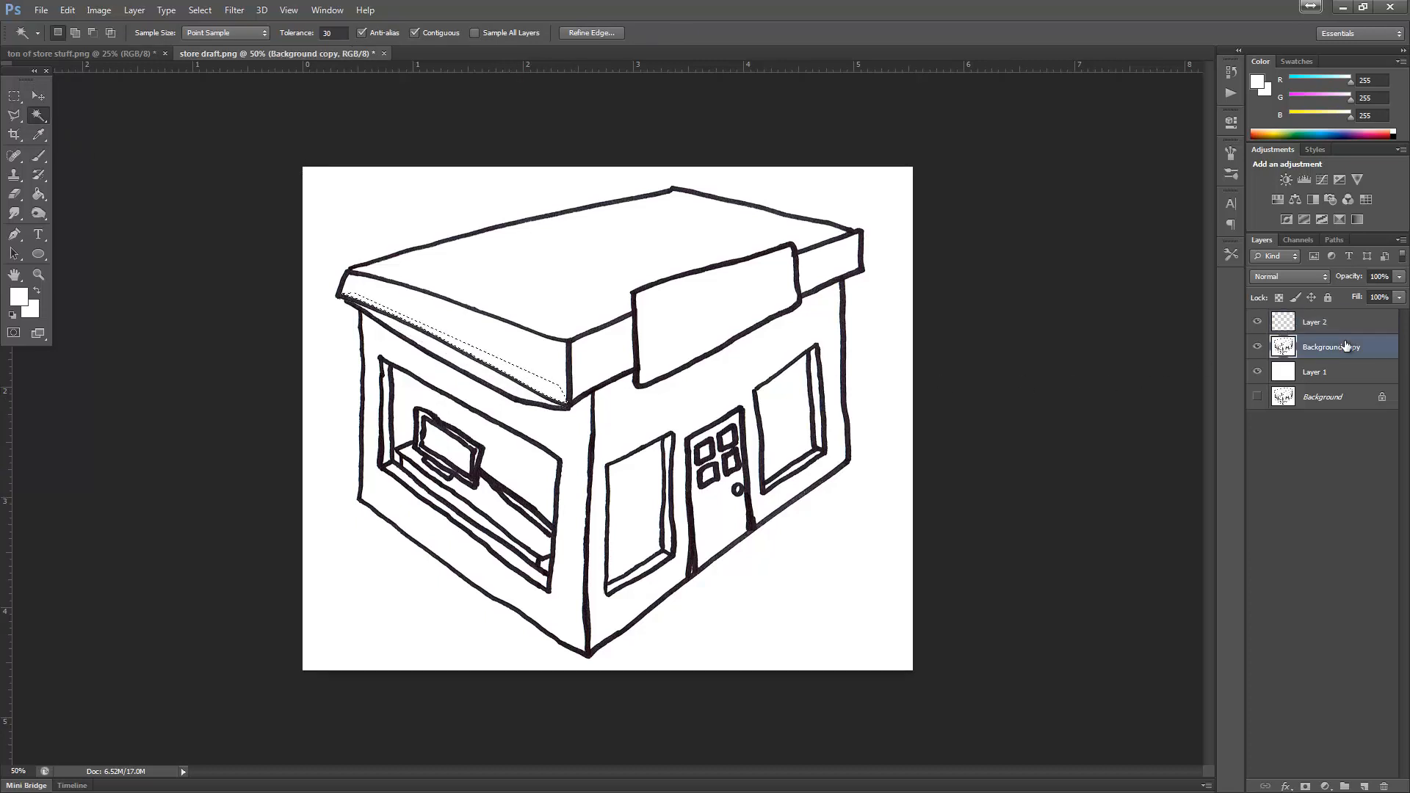
{"action": "left_click", "coordinate": [14, 115]}
{"action": "left_click", "coordinate": [340, 303]}
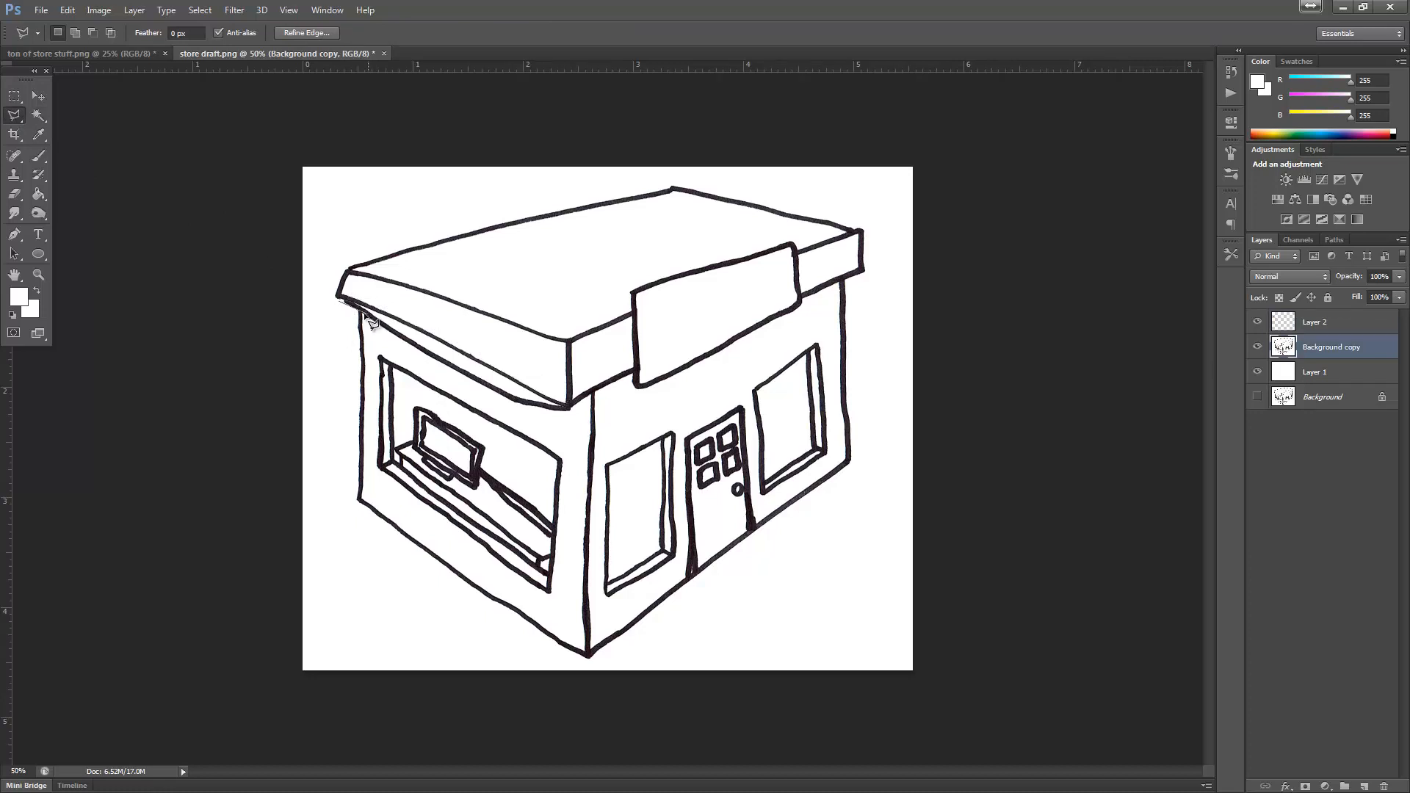
{"action": "left_click", "coordinate": [368, 318]}
{"action": "left_click", "coordinate": [468, 386]}
{"action": "left_click", "coordinate": [557, 420]}
{"action": "left_click", "coordinate": [585, 408]}
{"action": "left_click", "coordinate": [353, 298]}
{"action": "key", "text": "ctrl+d"}
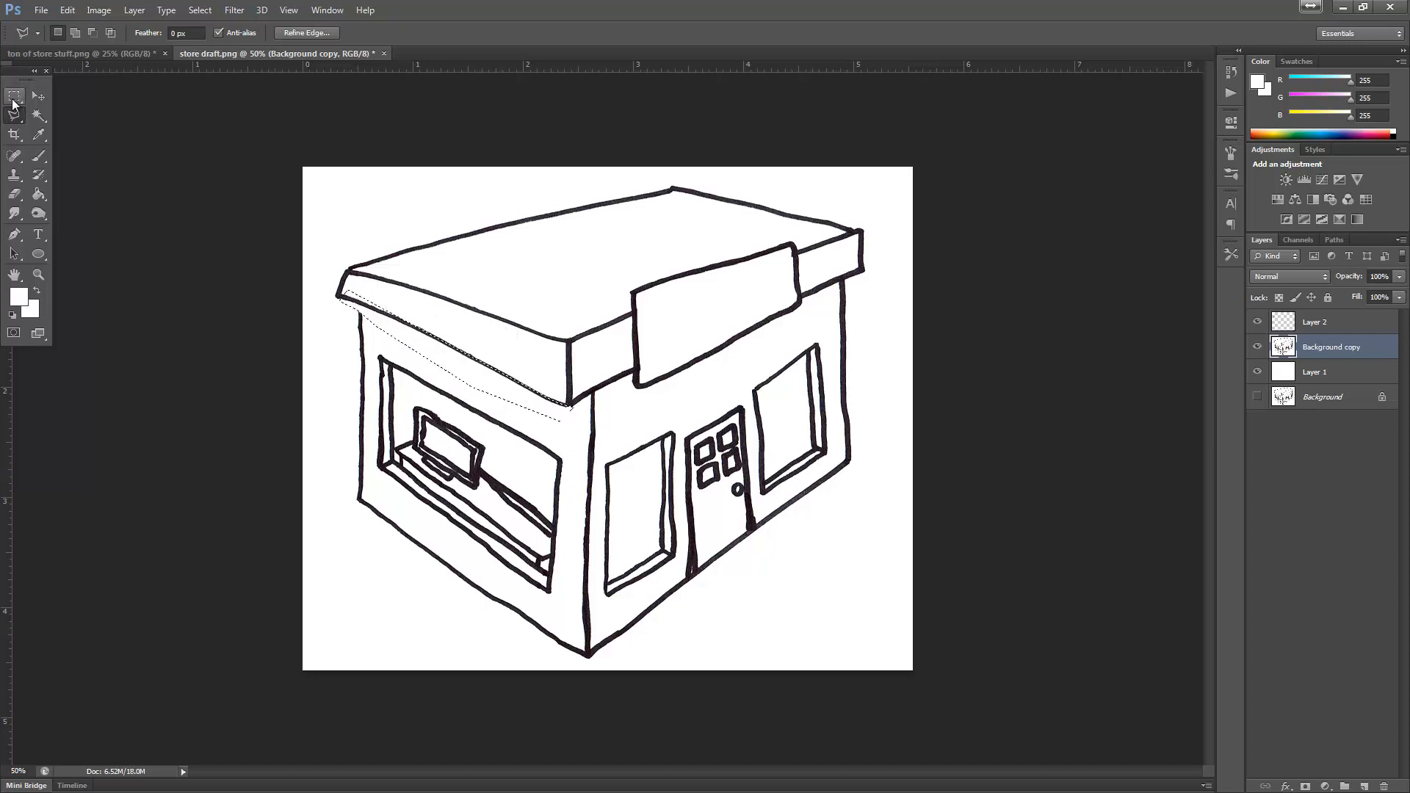
Take up the Brush tool and set its foreground color to black (000000)
{"action": "key", "text": "b"}
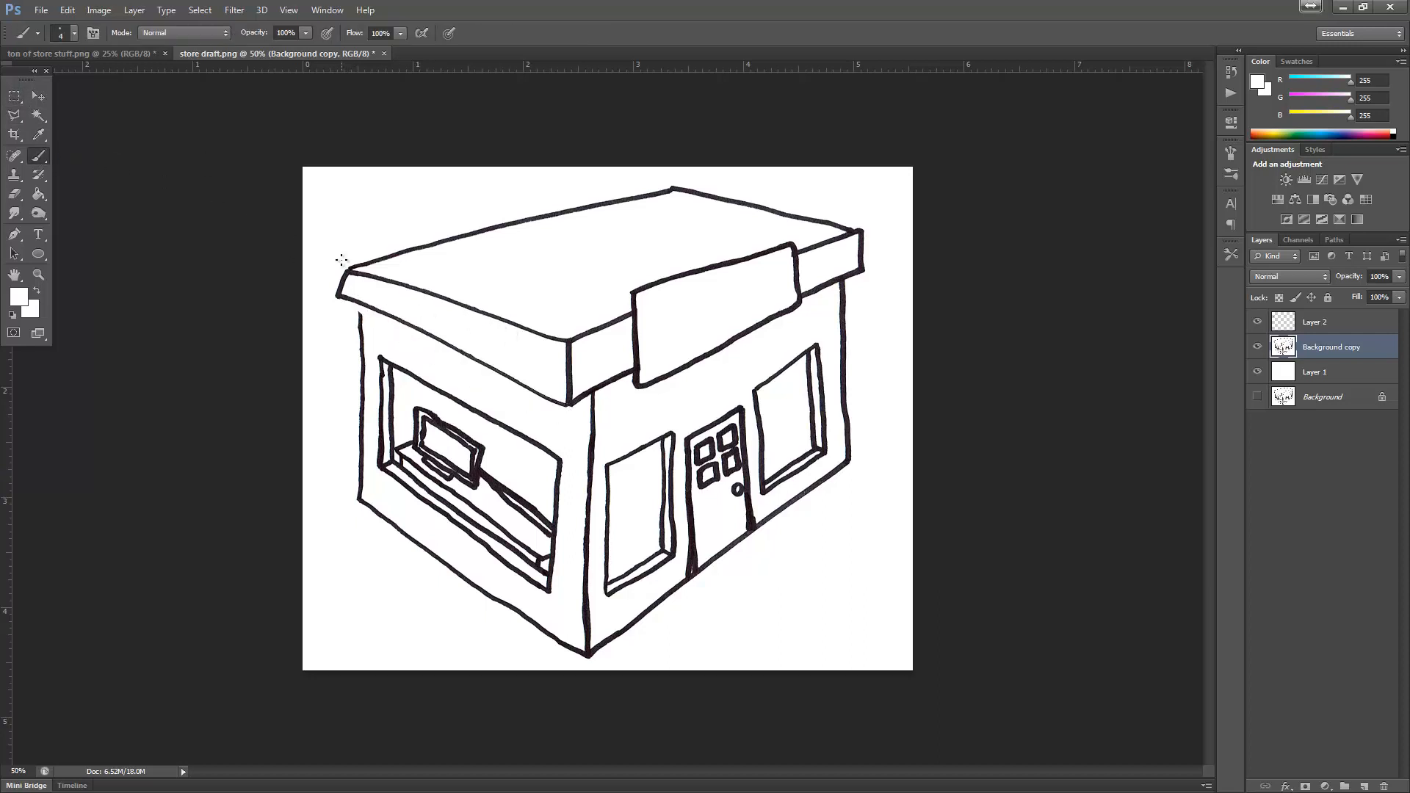
{"action": "left_click", "coordinate": [360, 318], "text": "alt"}
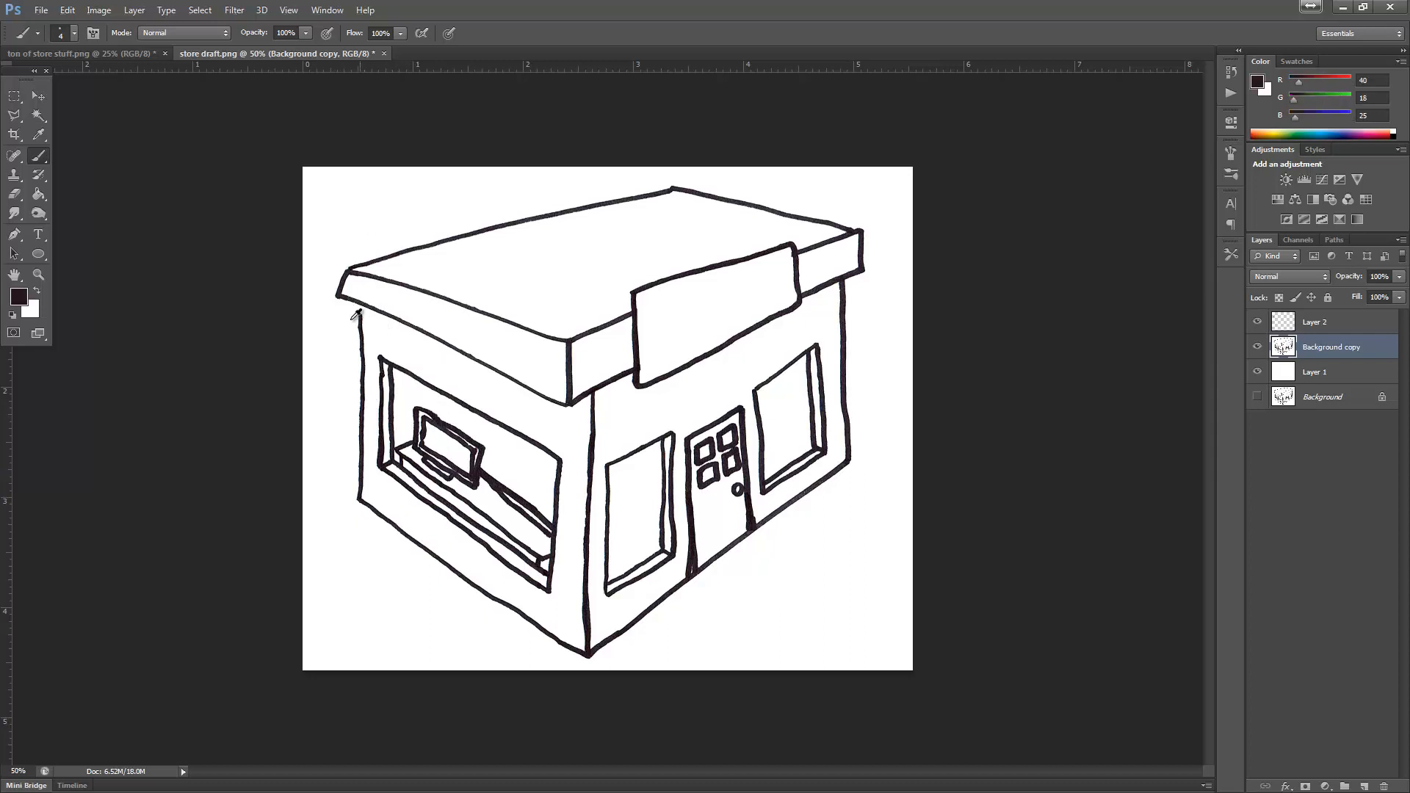
{"action": "left_click", "coordinate": [20, 296]}
{"action": "left_click_drag", "start_coordinate": [959, 204], "coordinate": [925, 319]}
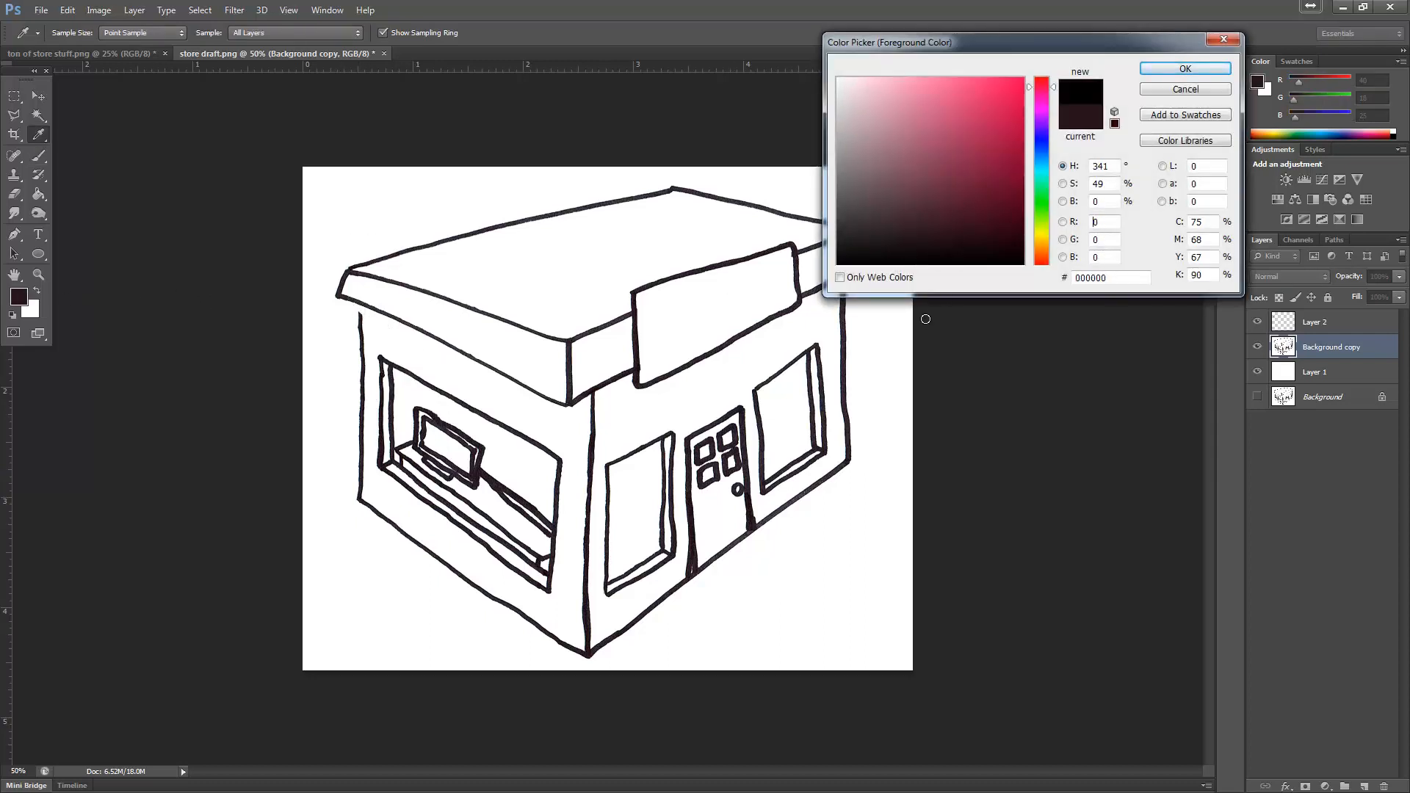
{"action": "key", "text": "Return"}
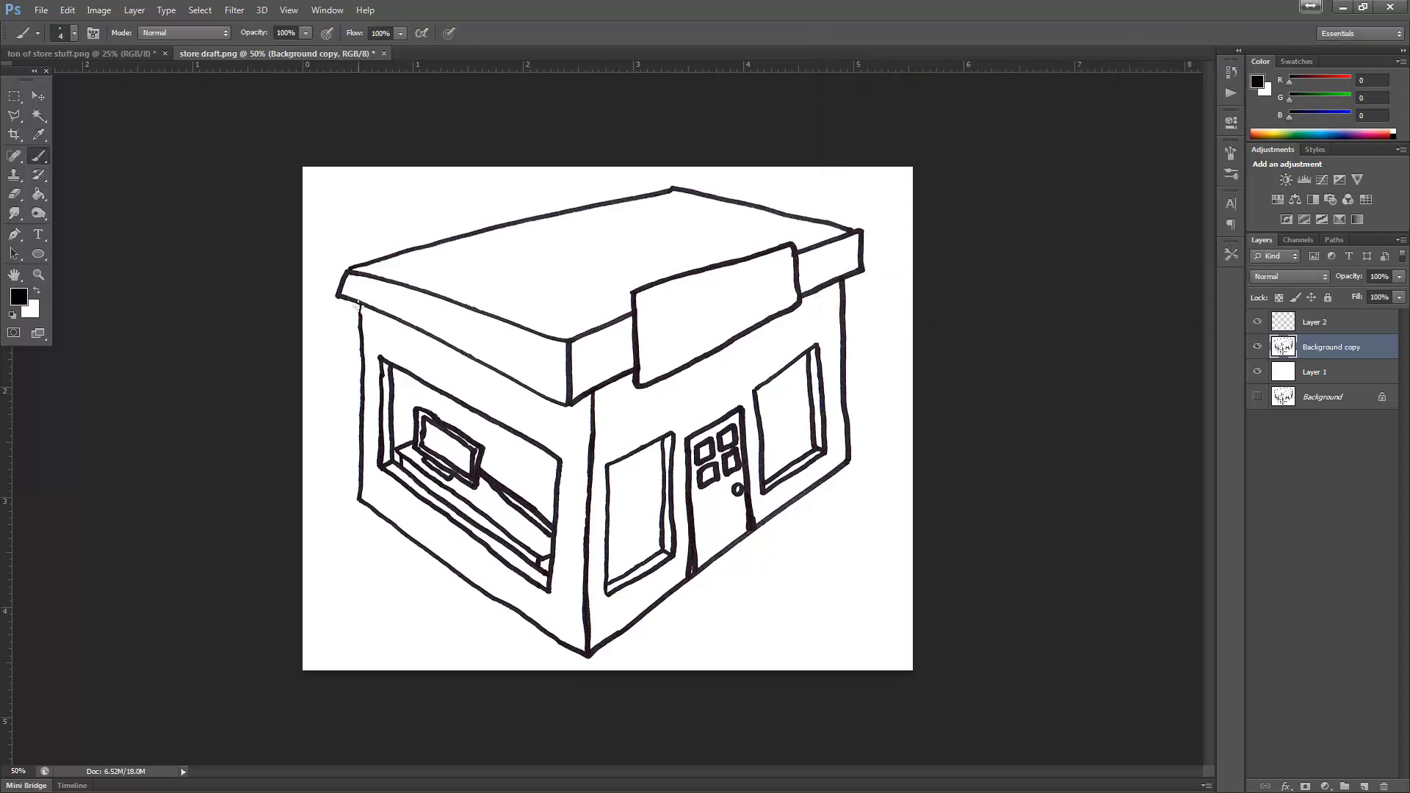
Sample the dark line color near the top of the left wall's outer edge and set the brush size to 5 px
{"action": "scroll", "coordinate": [290, 249], "scroll_direction": "up", "scroll_amount": 5}
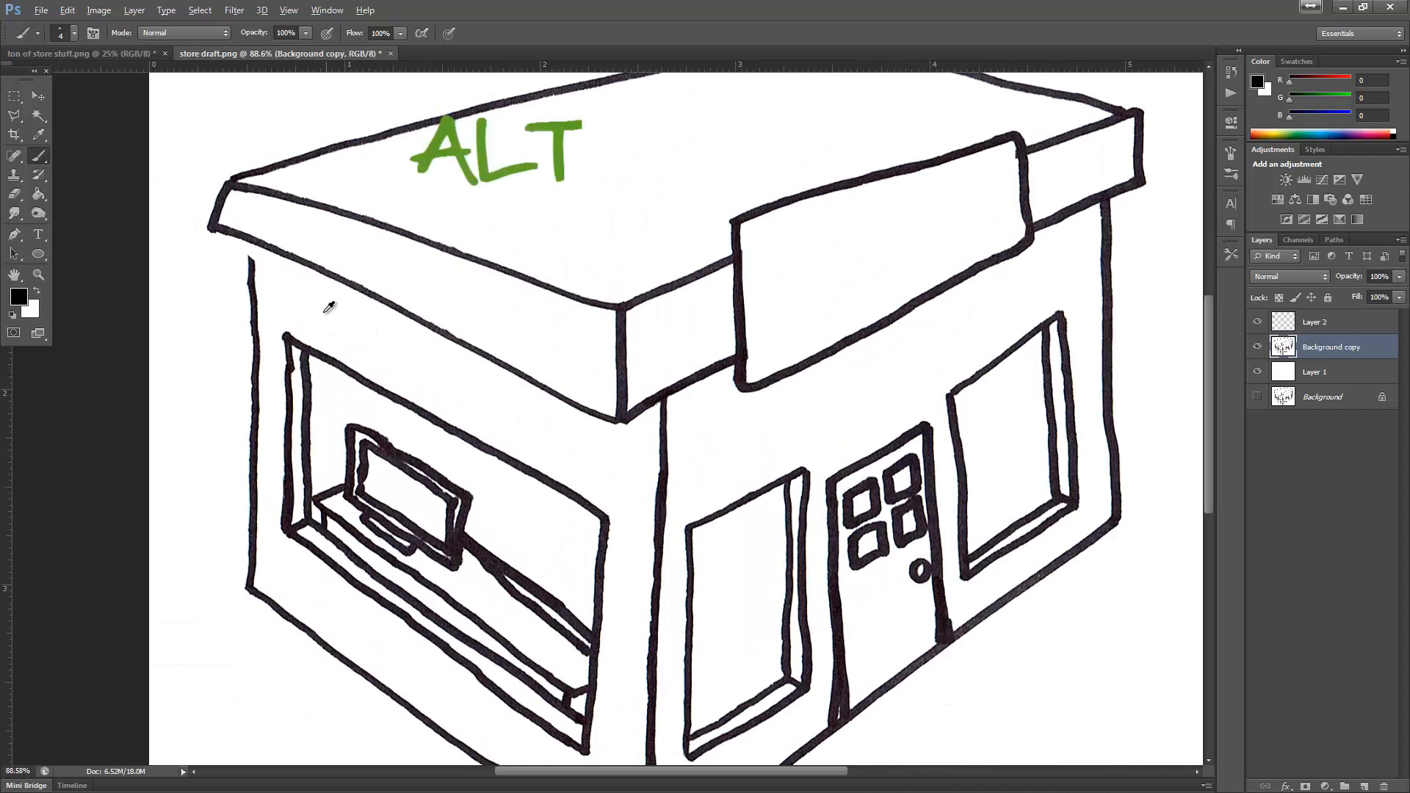
{"action": "scroll", "coordinate": [262, 265], "scroll_direction": "up", "scroll_amount": 10}
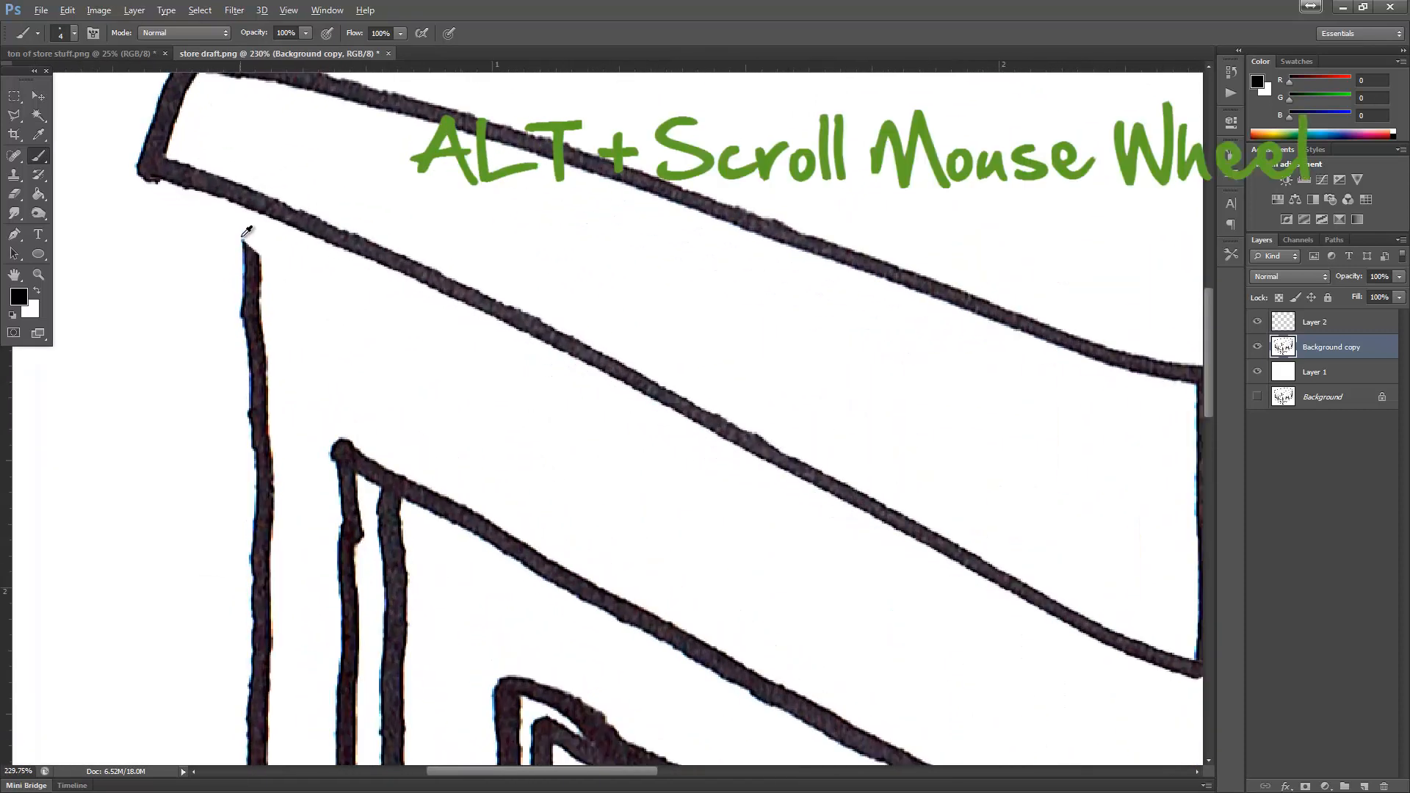
{"action": "left_click", "coordinate": [261, 258], "text": "alt"}
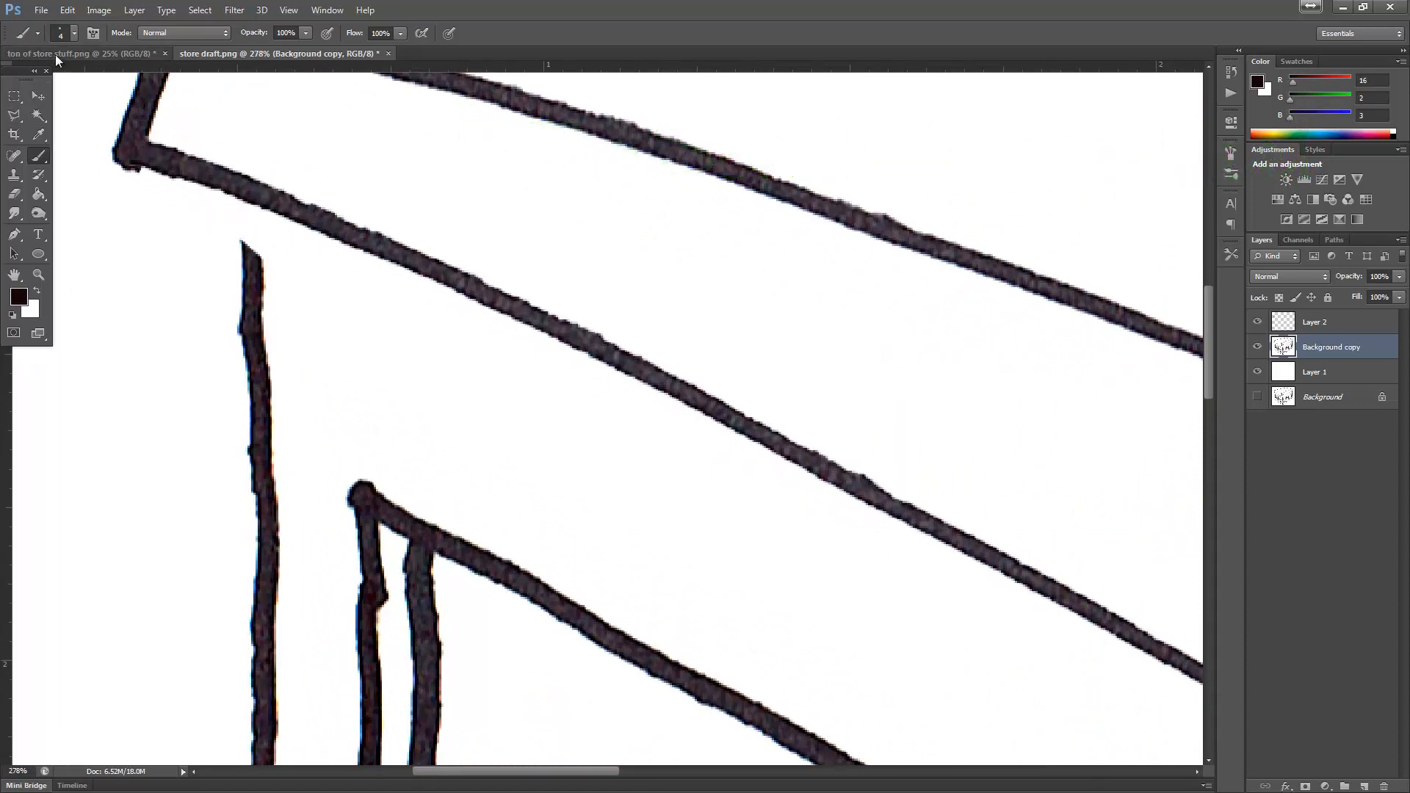
{"action": "left_click", "coordinate": [74, 33]}
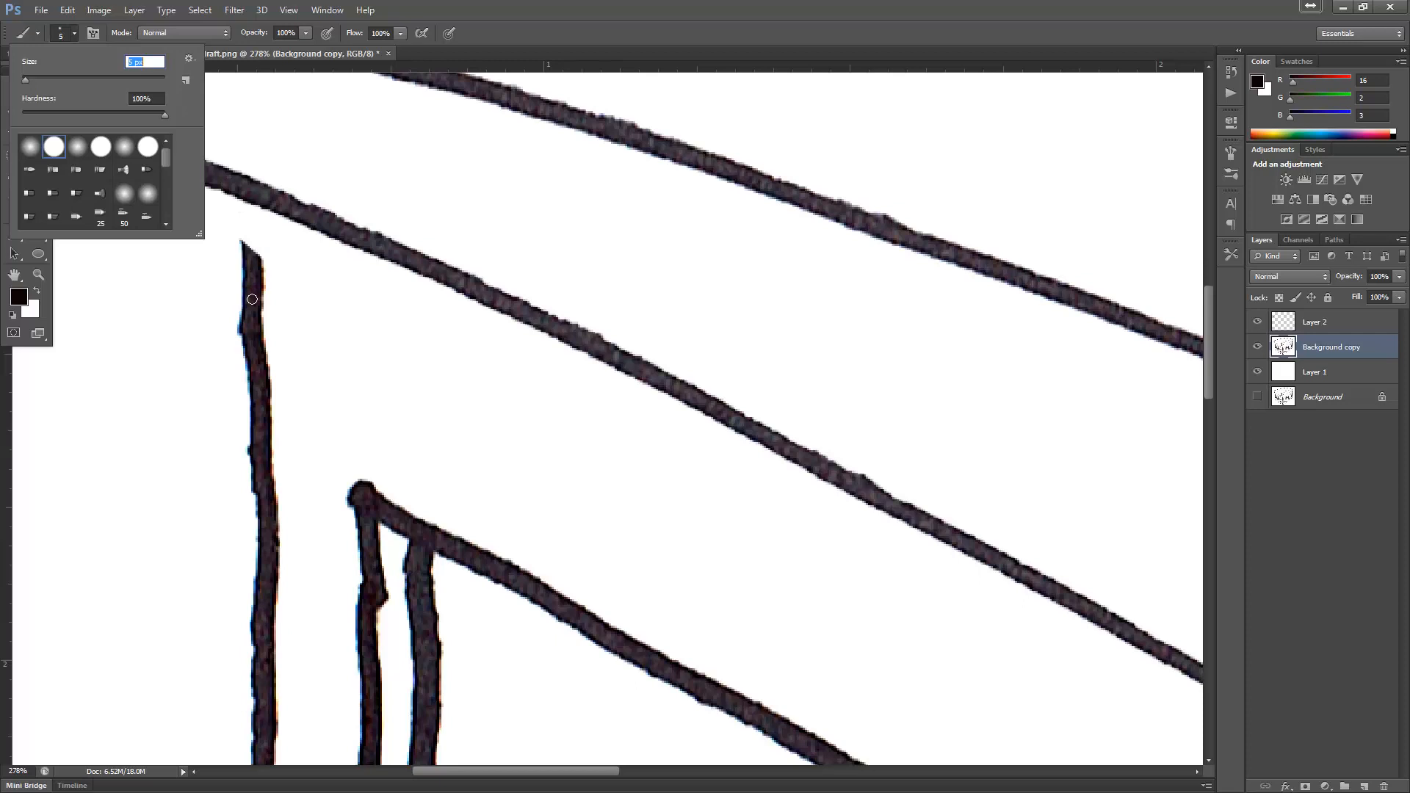
Enlarge the brush and paint the left wall's outer edge upward to close the gap to the roof line
{"action": "key", "text": "bracketright"}
{"action": "key", "text": "bracketright"}
{"action": "key", "text": "bracketright"}
{"action": "mouse_move", "coordinate": [252, 253]}
{"action": "left_mouse_down"}
{"action": "mouse_move", "coordinate": [250, 199]}
{"action": "mouse_move", "coordinate": [252, 259]}
{"action": "left_mouse_up"}
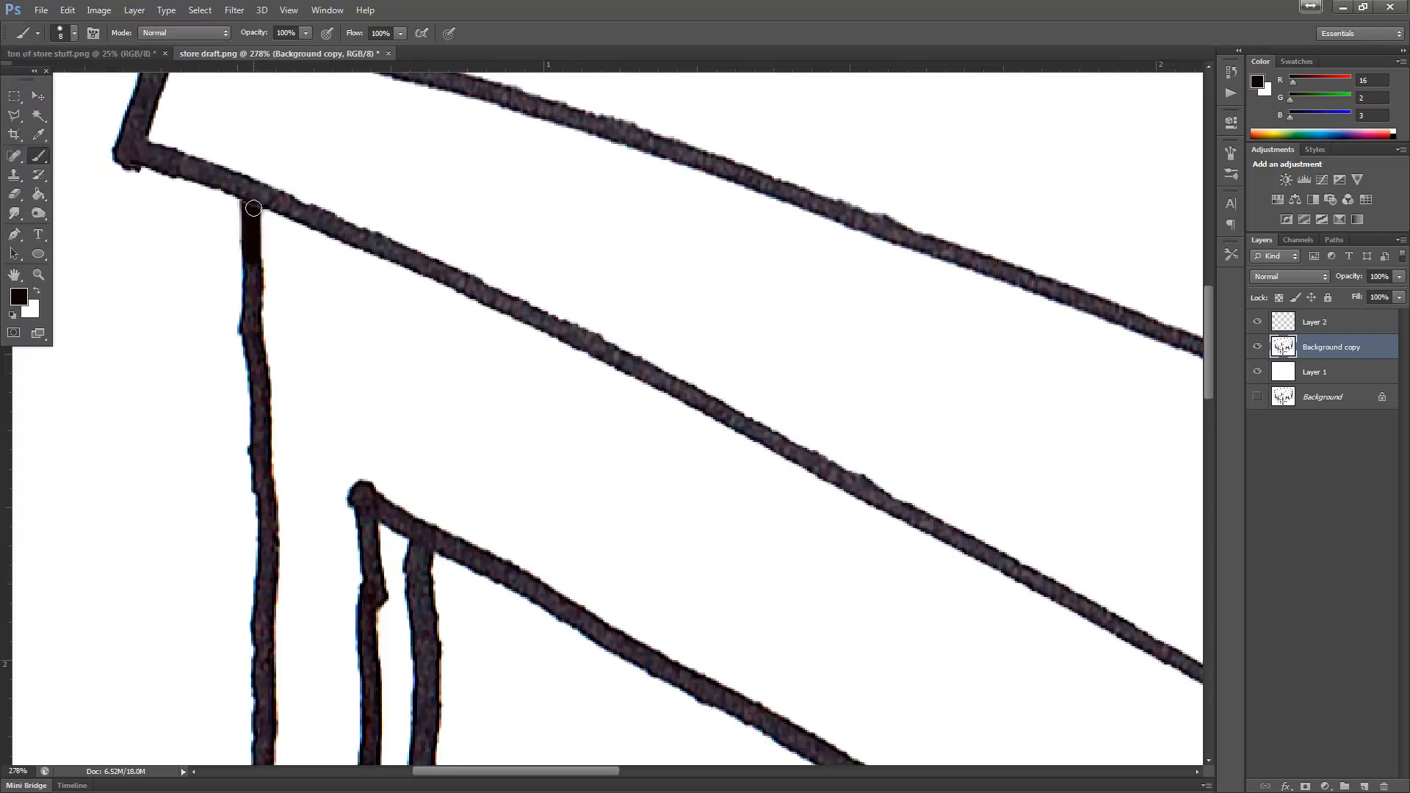
Paint over the join at the roof's lower front corner to connect the lines cleanly, and make Layer 2 active
{"action": "scroll", "coordinate": [382, 228], "scroll_direction": "down", "scroll_amount": 5}
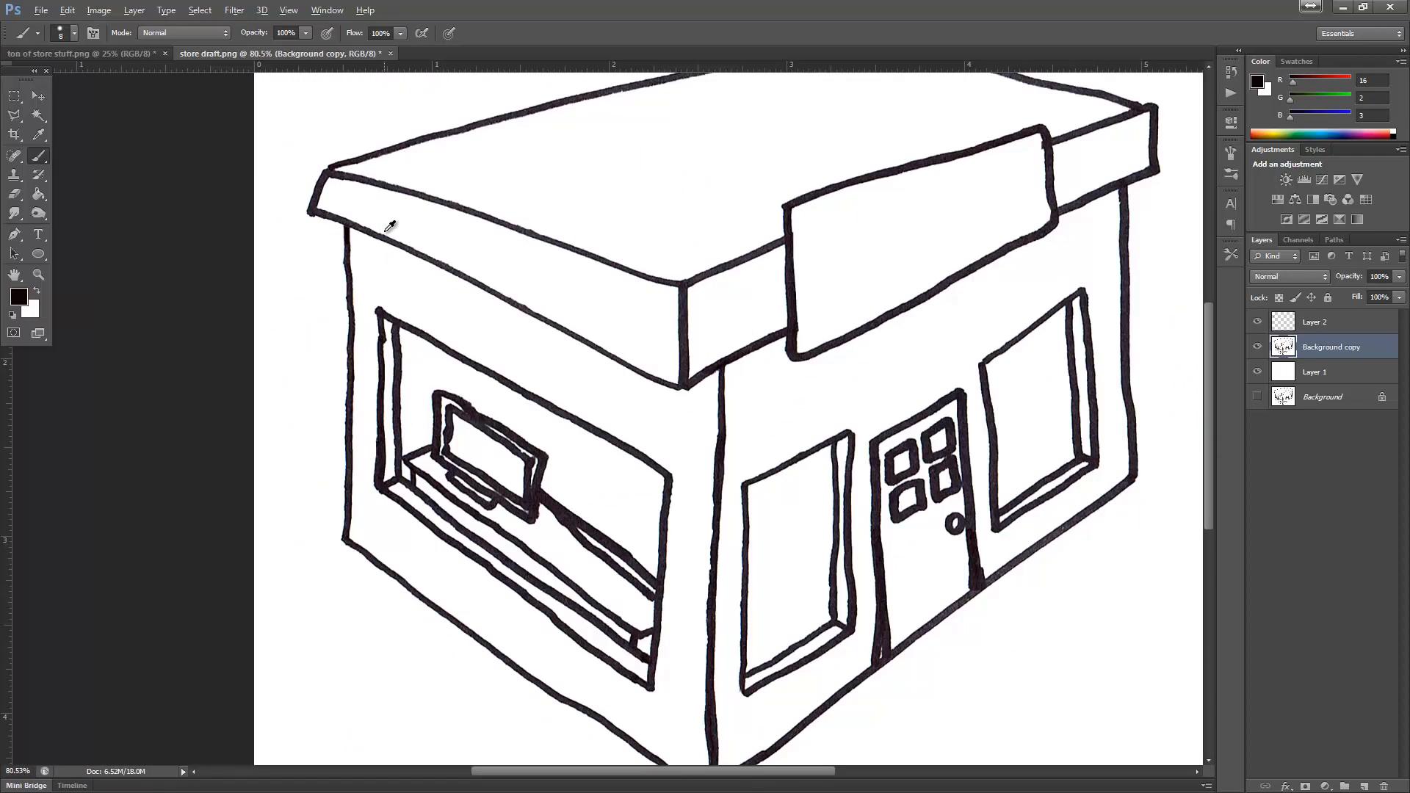
{"action": "scroll", "coordinate": [383, 228], "scroll_direction": "down", "scroll_amount": 1}
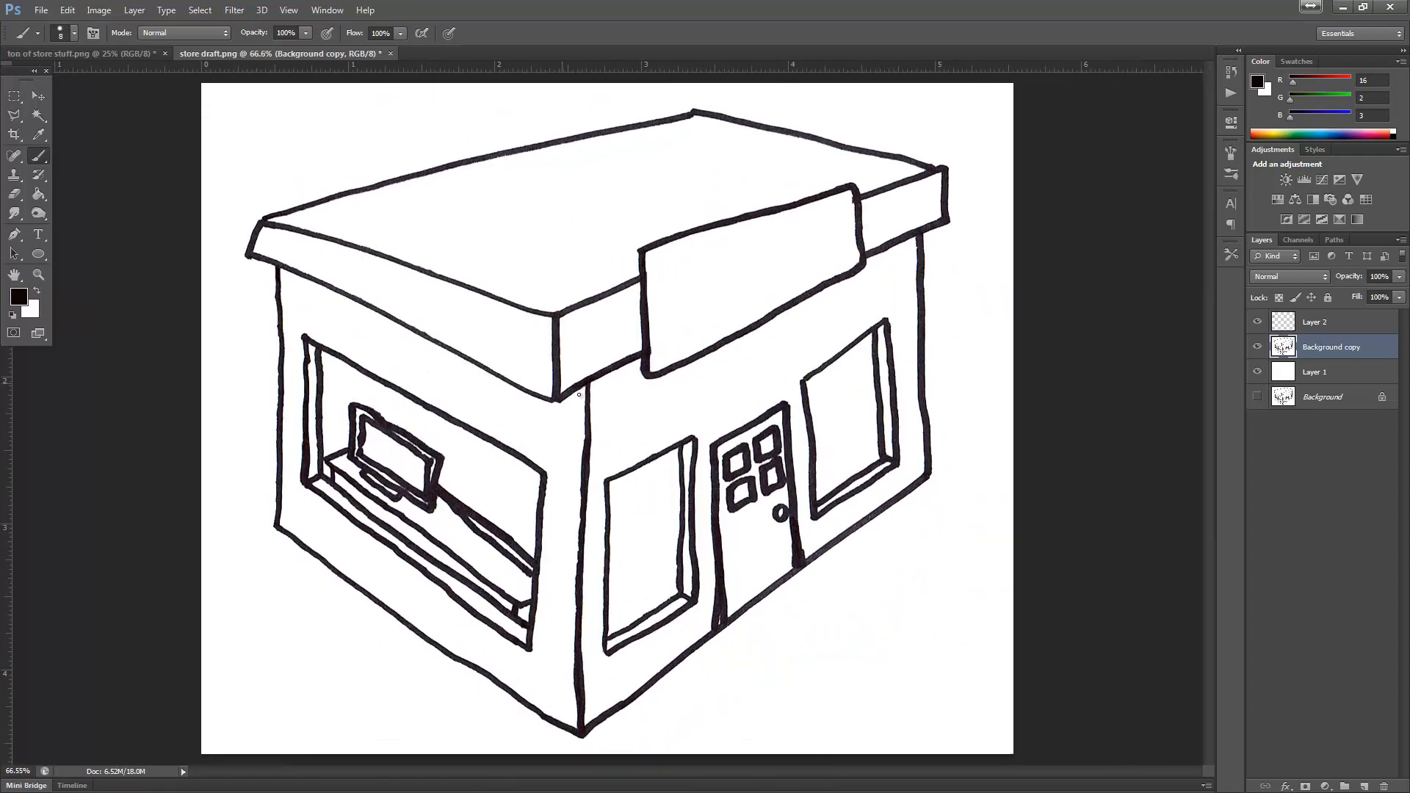
{"action": "scroll", "coordinate": [556, 397], "scroll_direction": "up", "scroll_amount": 5}
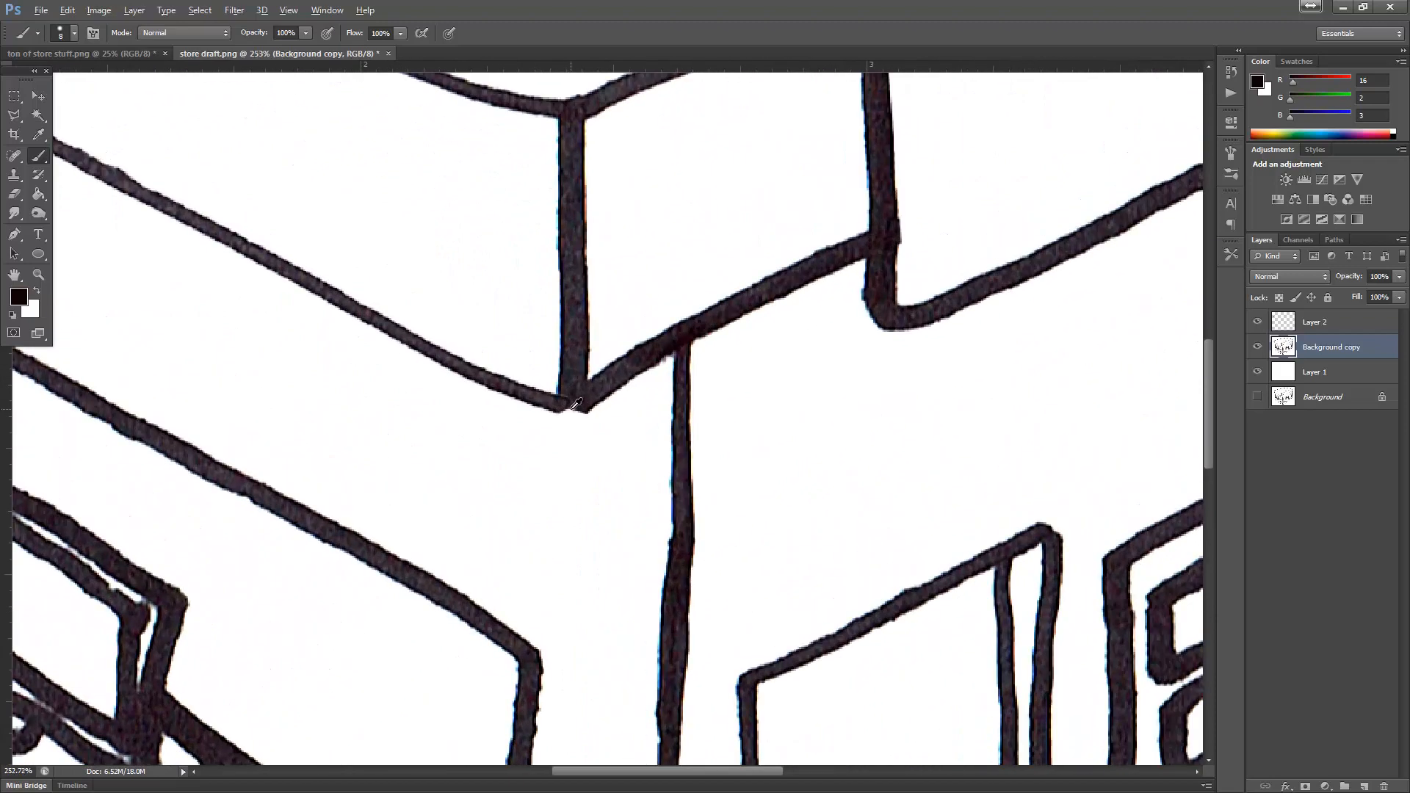
{"action": "left_click_drag", "start_coordinate": [561, 409], "coordinate": [578, 414]}
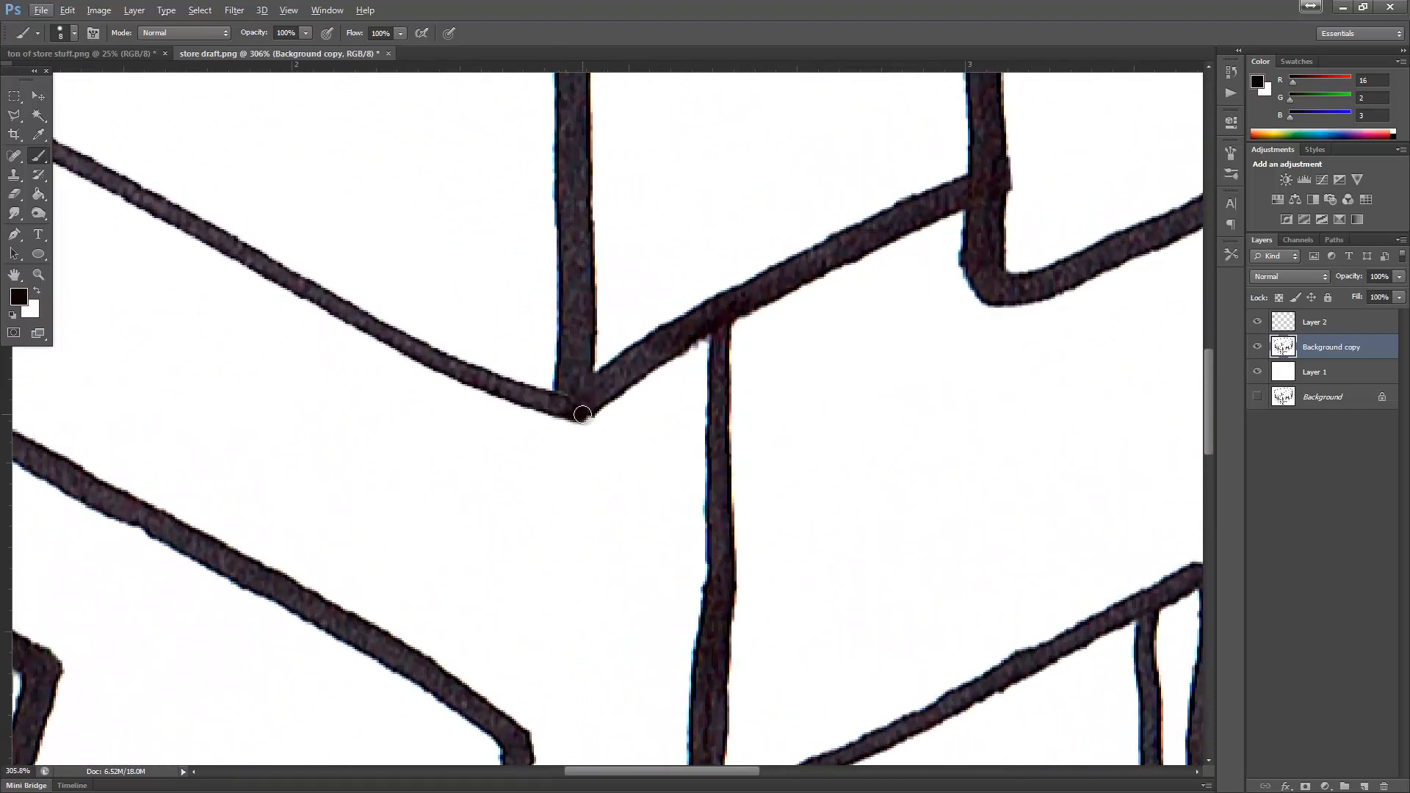
{"action": "left_click", "coordinate": [1324, 324]}
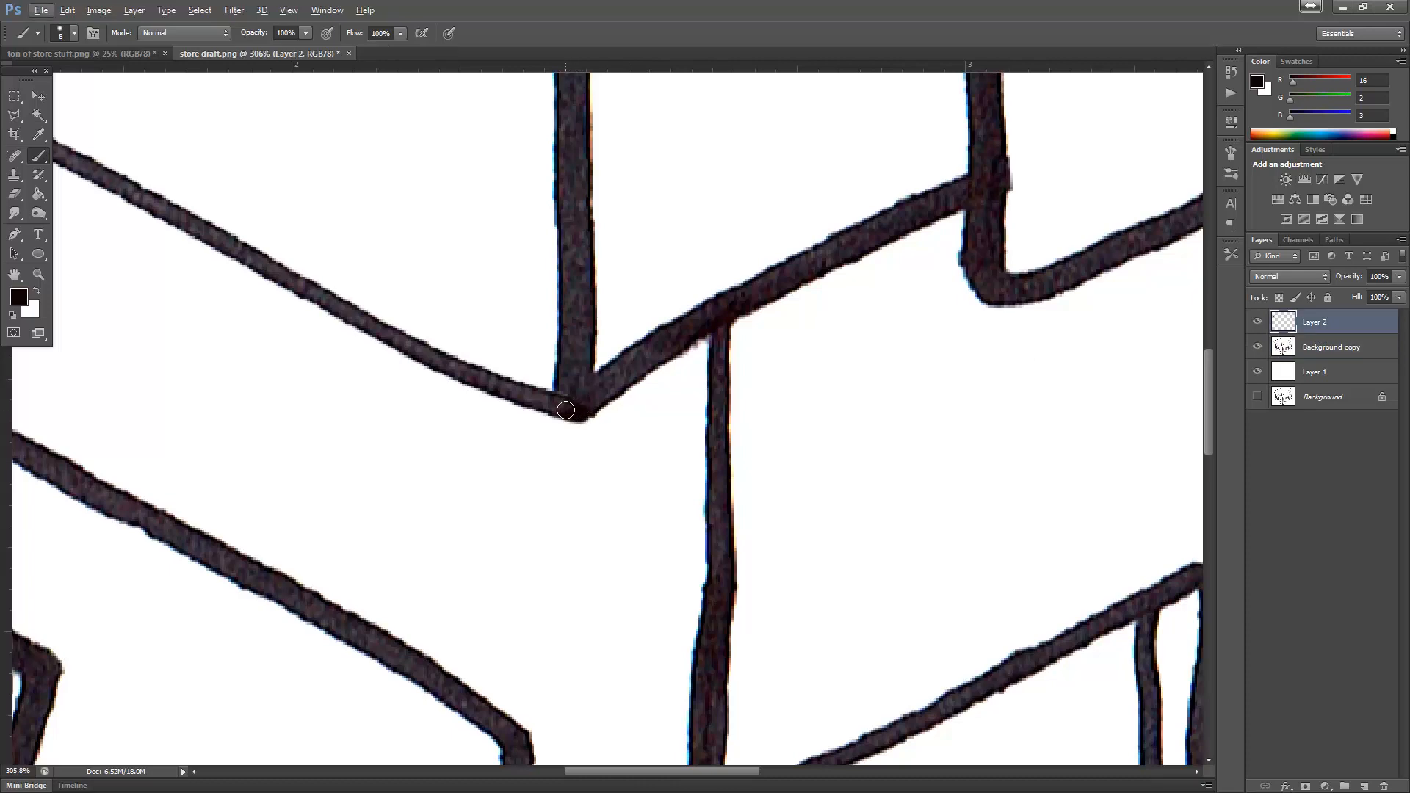
{"action": "scroll", "coordinate": [323, 338], "scroll_direction": "up", "scroll_amount": 1}
{"action": "scroll", "coordinate": [235, 301], "scroll_direction": "down", "scroll_amount": 7}
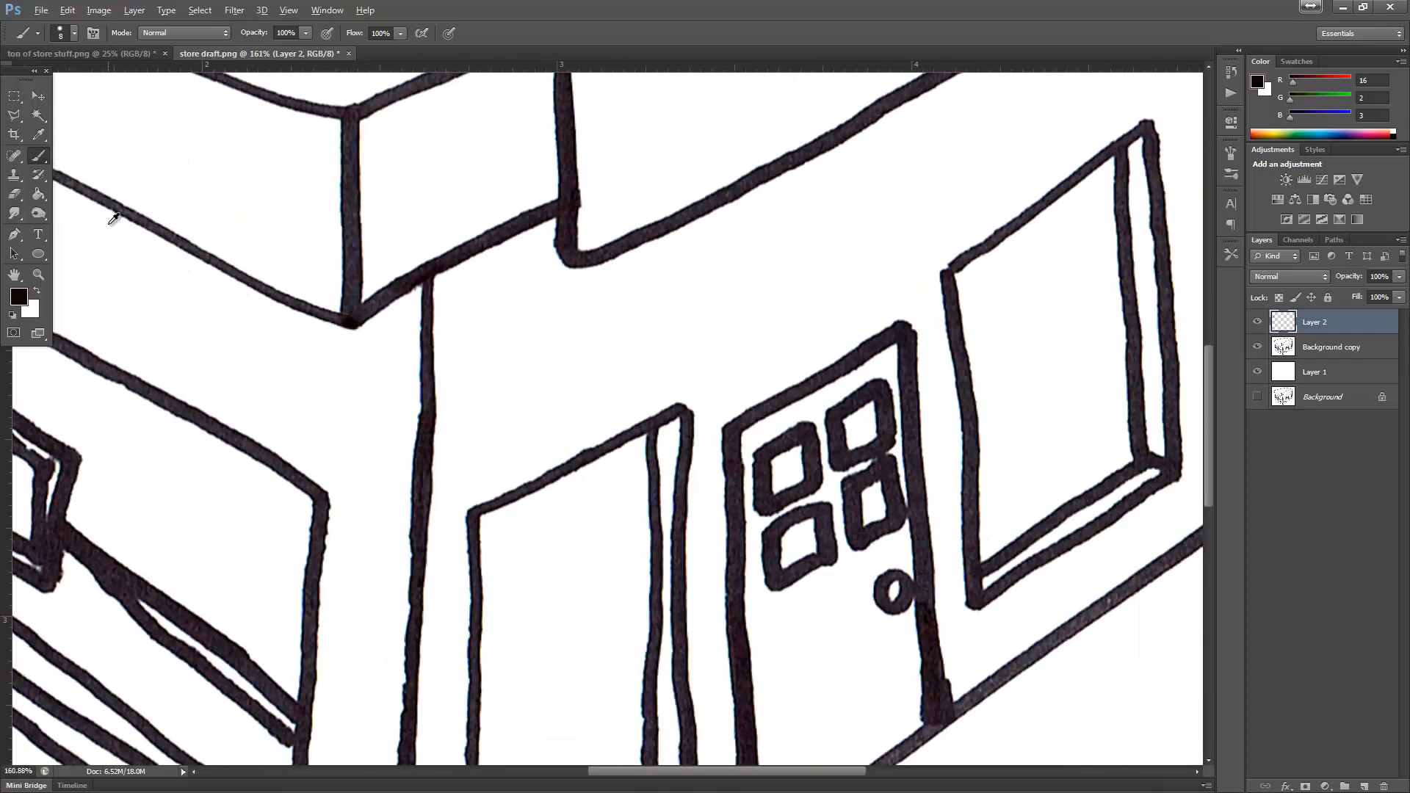
{"action": "scroll", "coordinate": [275, 264], "scroll_direction": "up", "scroll_amount": 5}
{"action": "scroll", "coordinate": [358, 316], "scroll_direction": "up", "scroll_amount": 3}
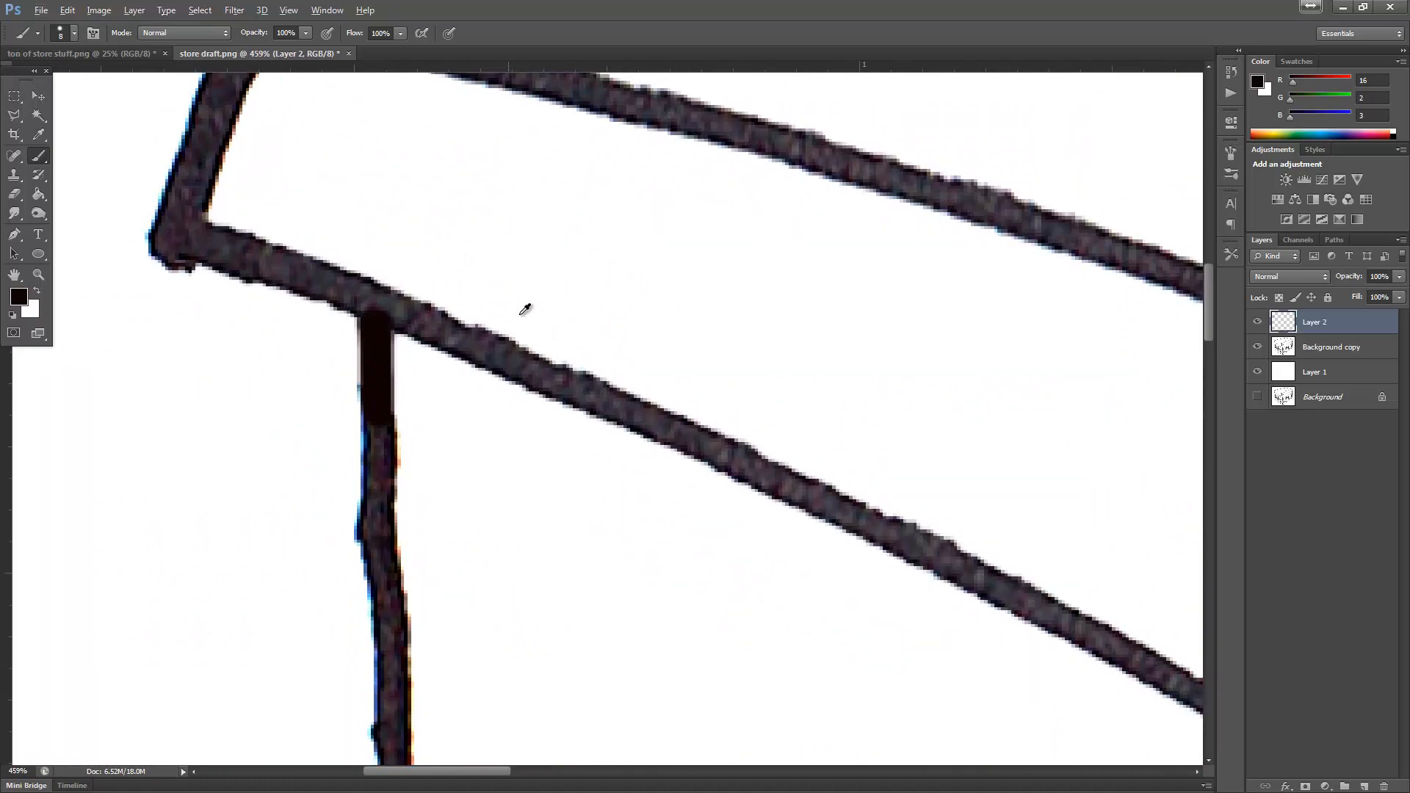
{"action": "scroll", "coordinate": [522, 304], "scroll_direction": "down", "scroll_amount": 8}
{"action": "scroll", "coordinate": [774, 380], "scroll_direction": "up", "scroll_amount": 1}
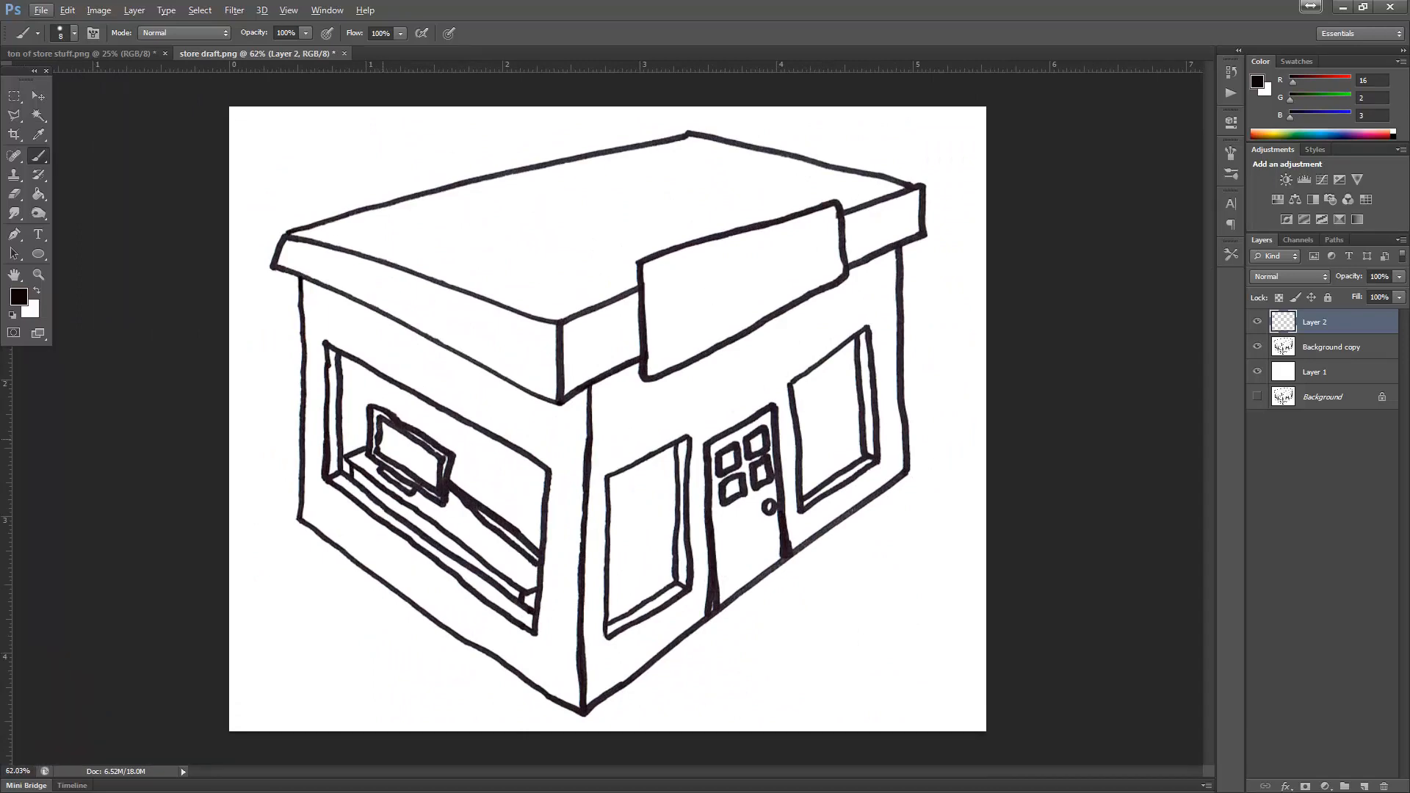
On the Background copy layer, lasso and delete the counter and monitor drawing inside the large side window, and clear the selection
{"action": "left_click", "coordinate": [14, 115]}
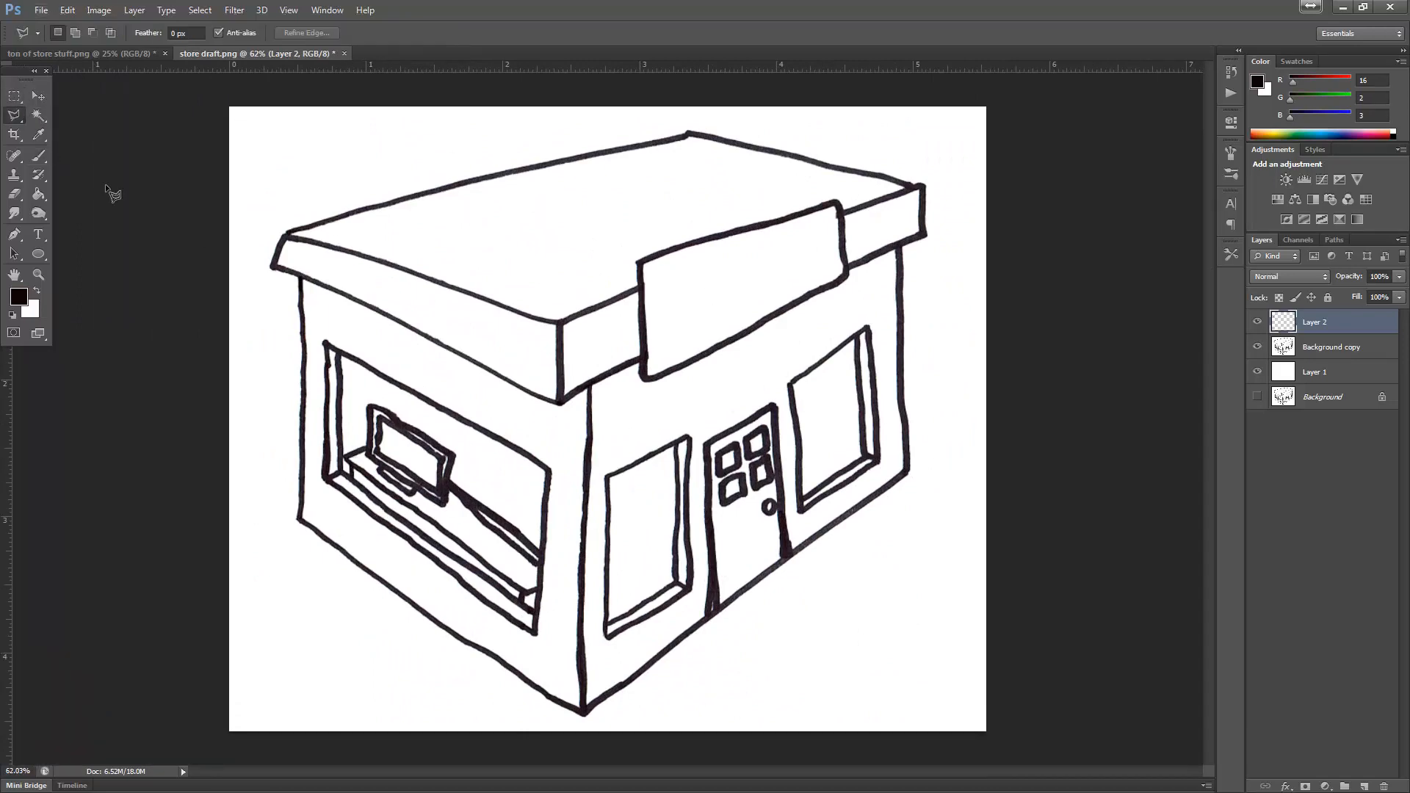
{"action": "left_click", "coordinate": [346, 377]}
{"action": "left_click", "coordinate": [350, 473]}
{"action": "left_click", "coordinate": [534, 491]}
{"action": "left_click", "coordinate": [397, 396]}
{"action": "left_click", "coordinate": [347, 378]}
{"action": "left_click", "coordinate": [1301, 346]}
{"action": "key", "text": "Delete"}
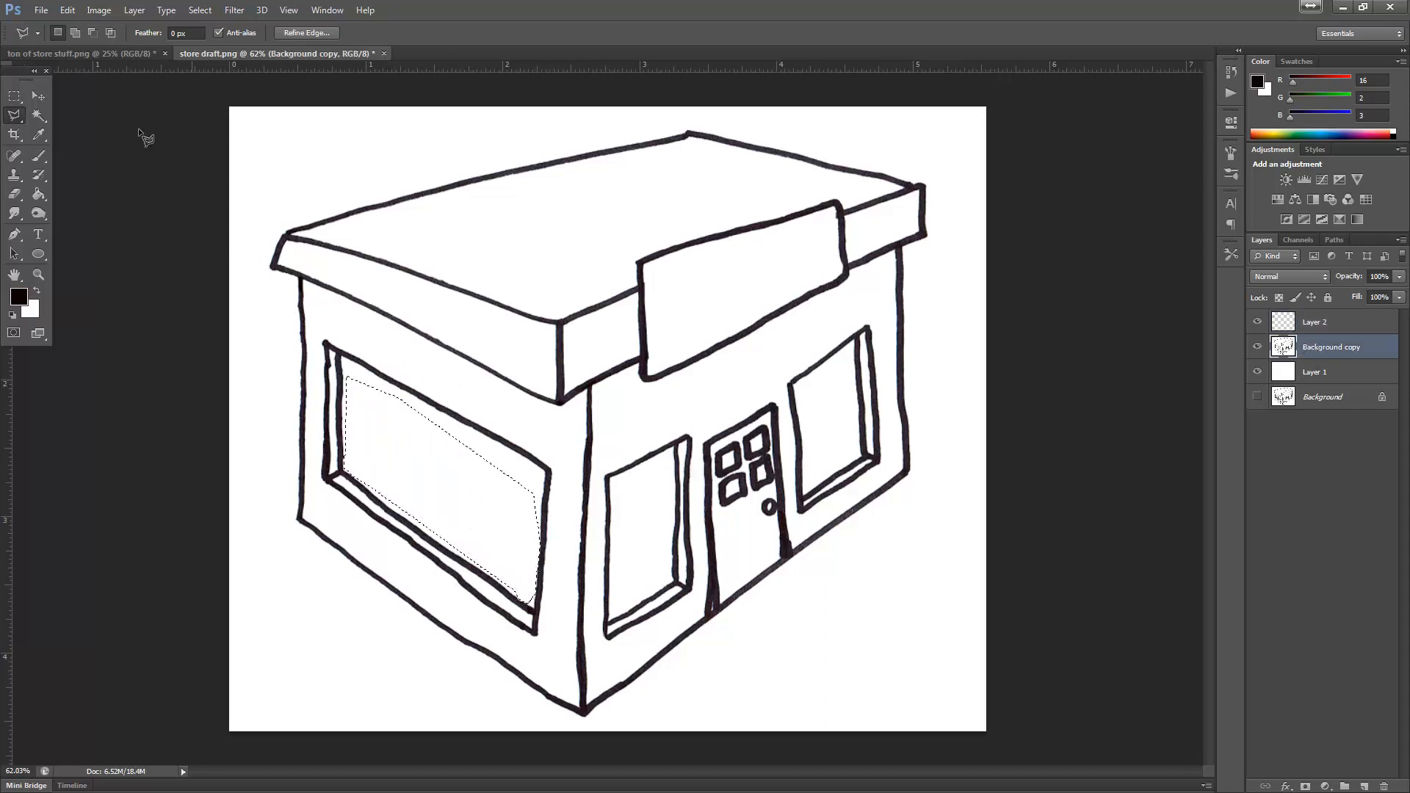
{"action": "left_click", "coordinate": [14, 95]}
{"action": "left_click", "coordinate": [291, 143]}
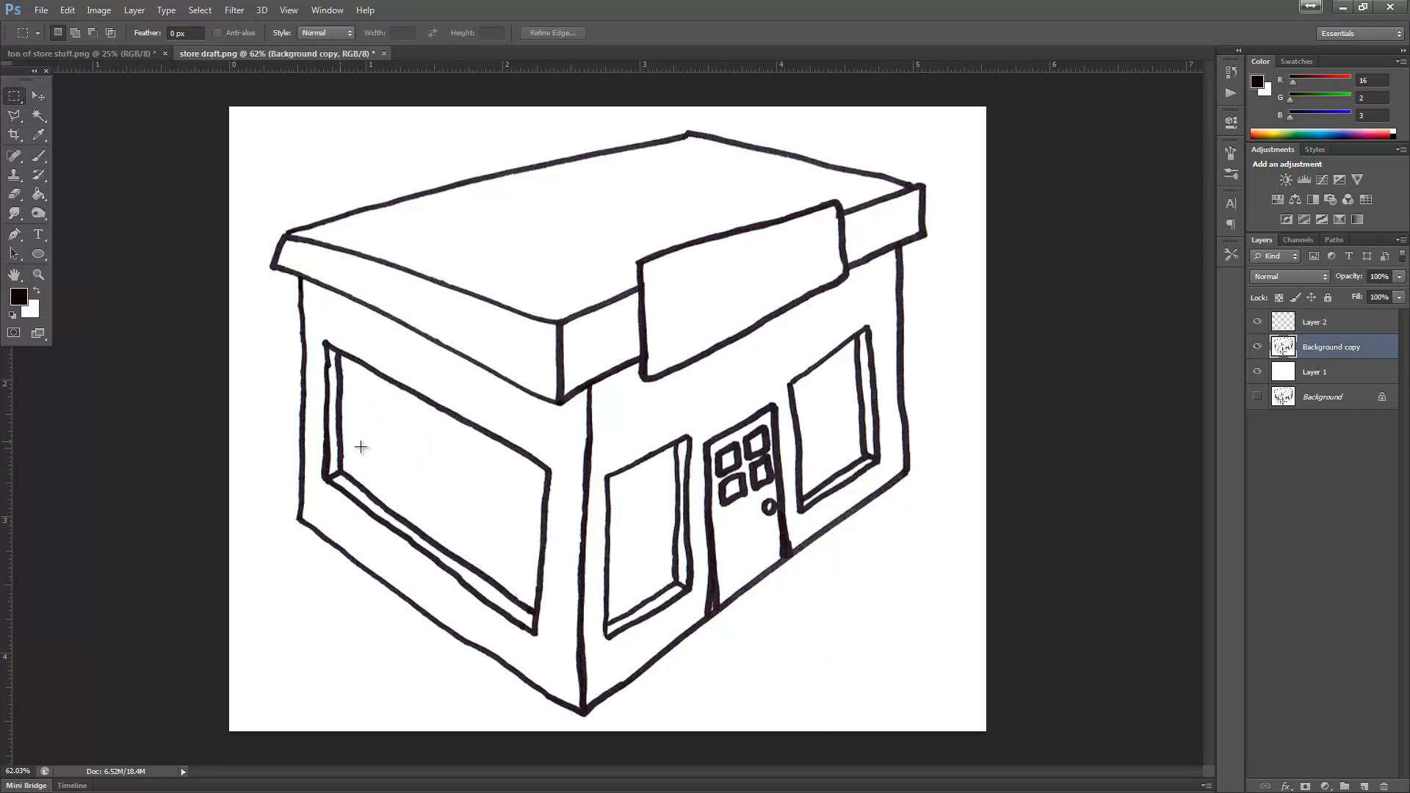
Take up the Eraser and remove the leftover marks along the inner frame of the large side window
{"action": "scroll", "coordinate": [395, 445], "scroll_direction": "up", "scroll_amount": 5}
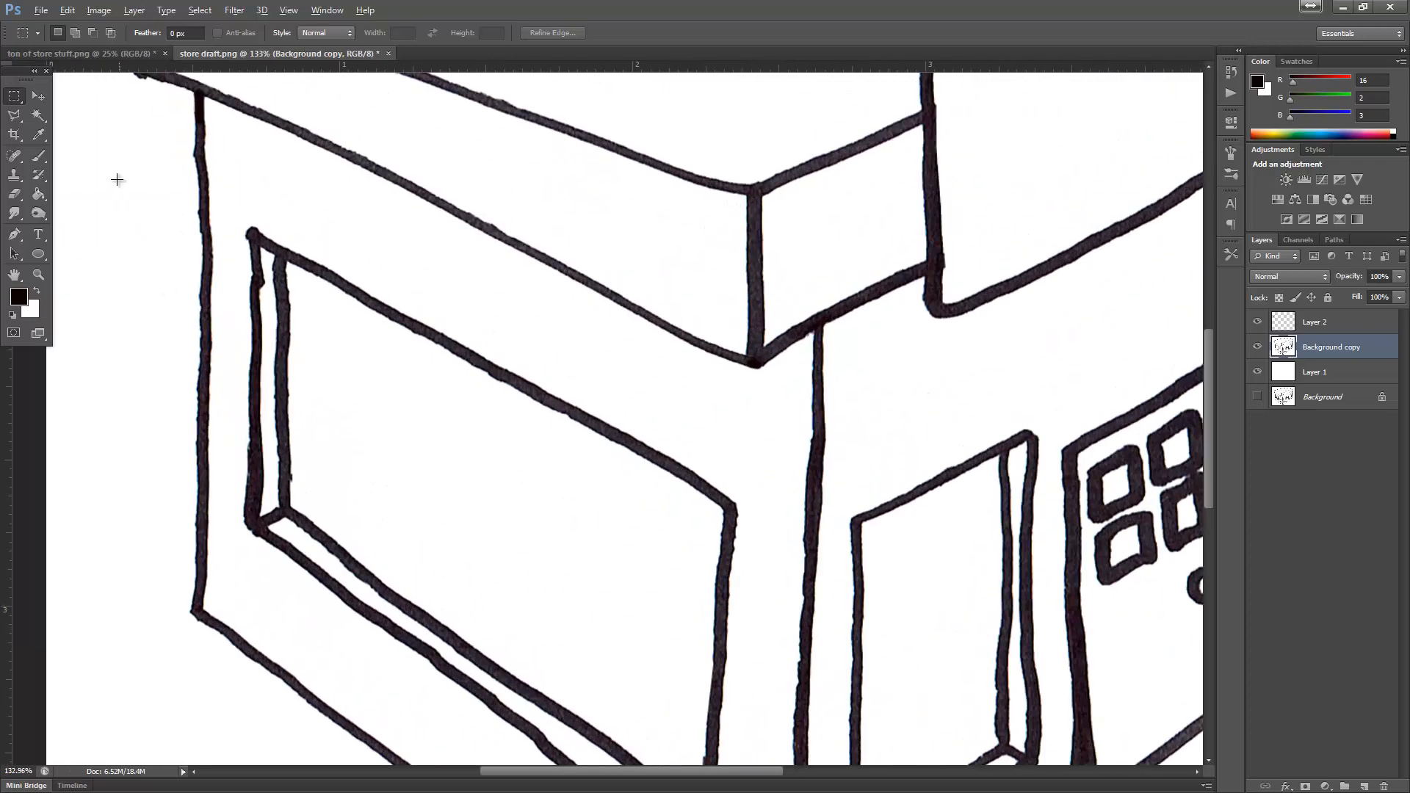
{"action": "left_click", "coordinate": [14, 194]}
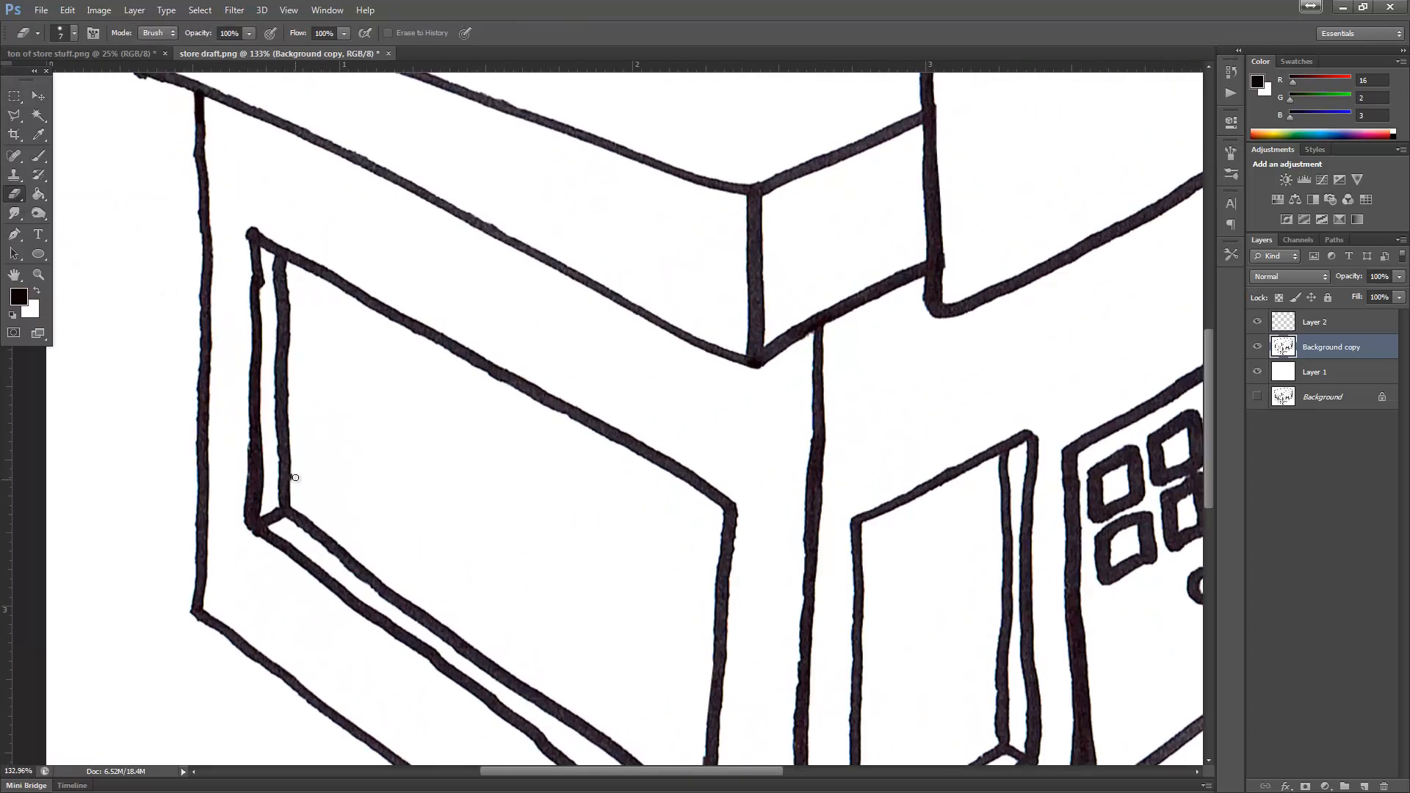
{"action": "scroll", "coordinate": [697, 625], "scroll_direction": "down", "scroll_amount": 3}
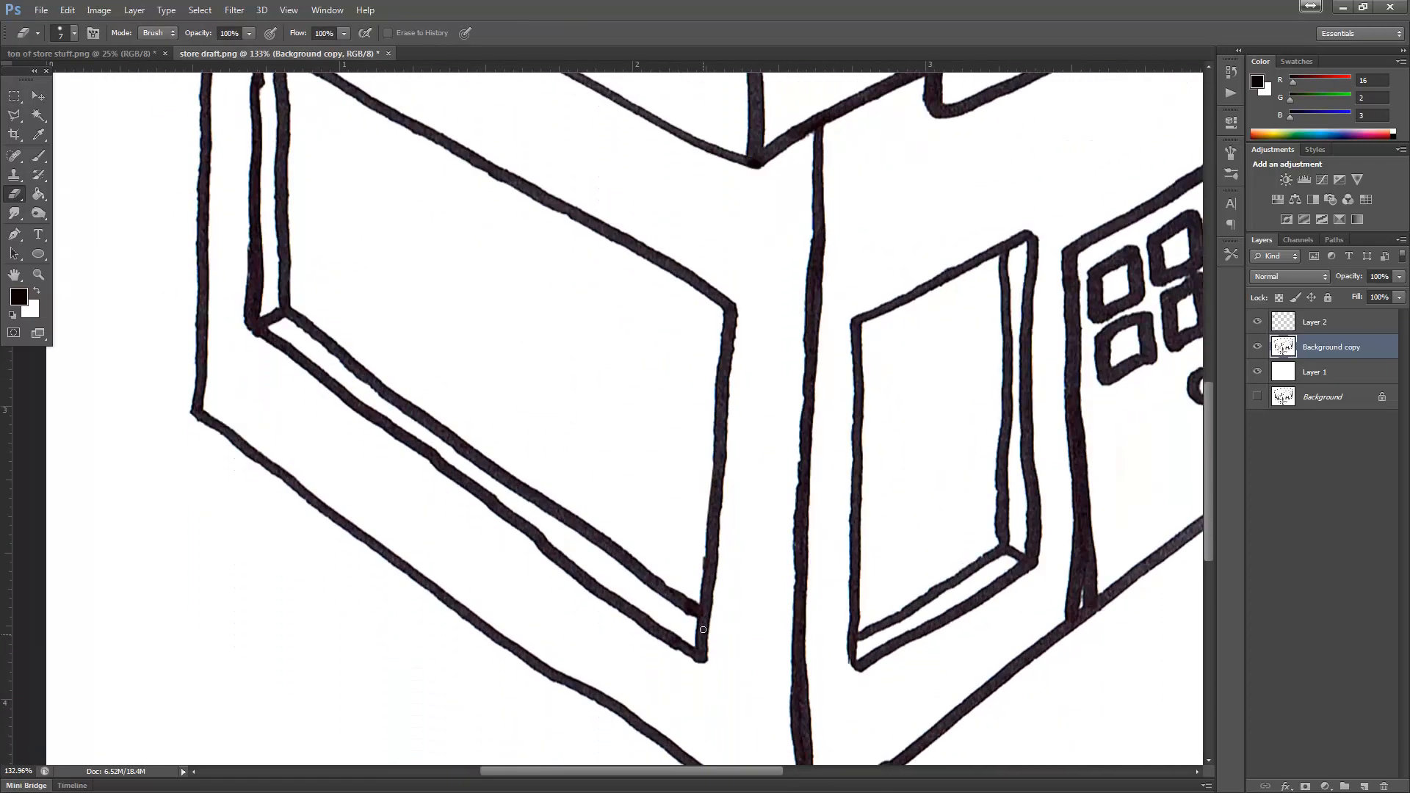
{"action": "key", "text": "alt"}
{"action": "scroll", "coordinate": [679, 497], "scroll_direction": "down", "scroll_amount": 5}
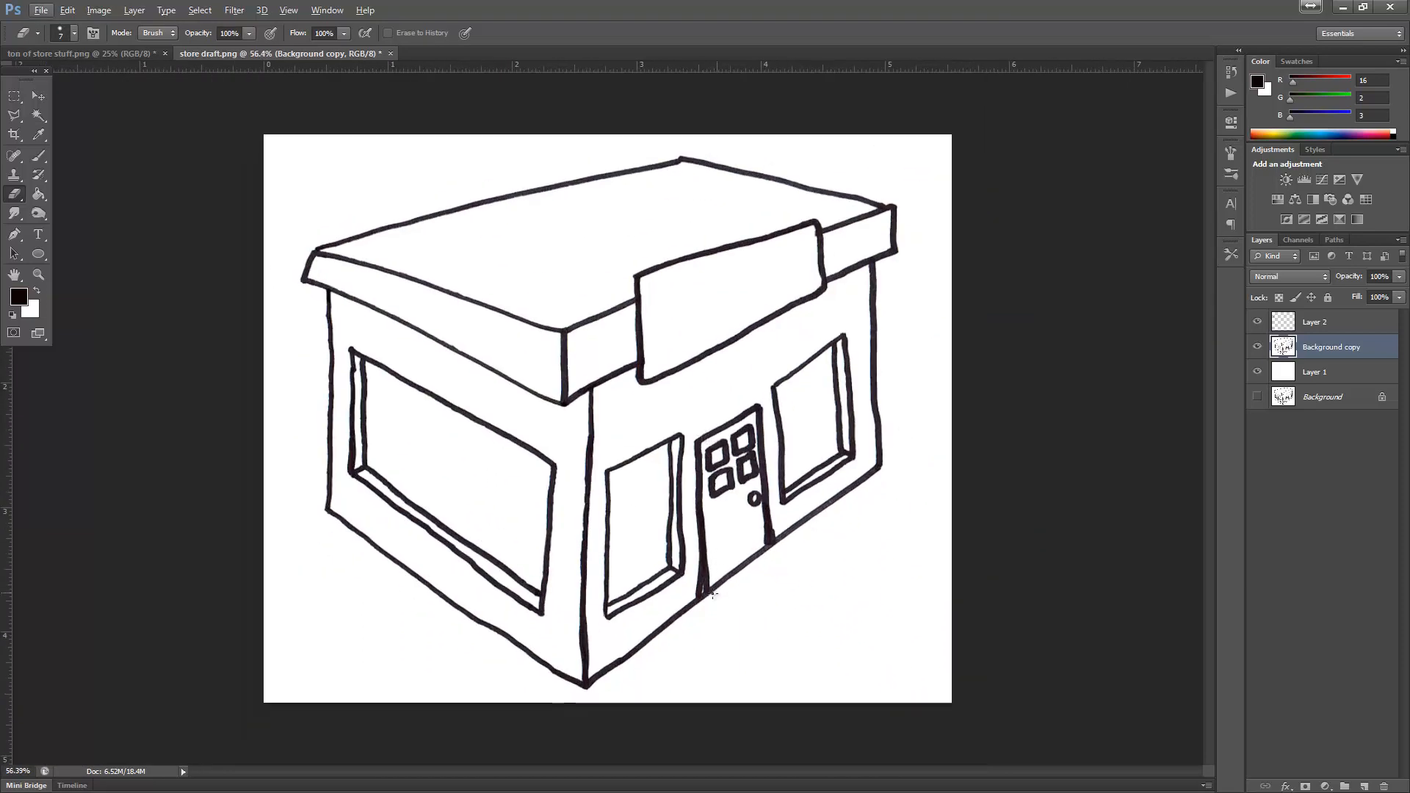
Select a straight stretch of the right wall's outer edge with the Polygonal Lasso and copy it to a new layer
{"action": "scroll", "coordinate": [713, 595], "scroll_direction": "up", "scroll_amount": 5}
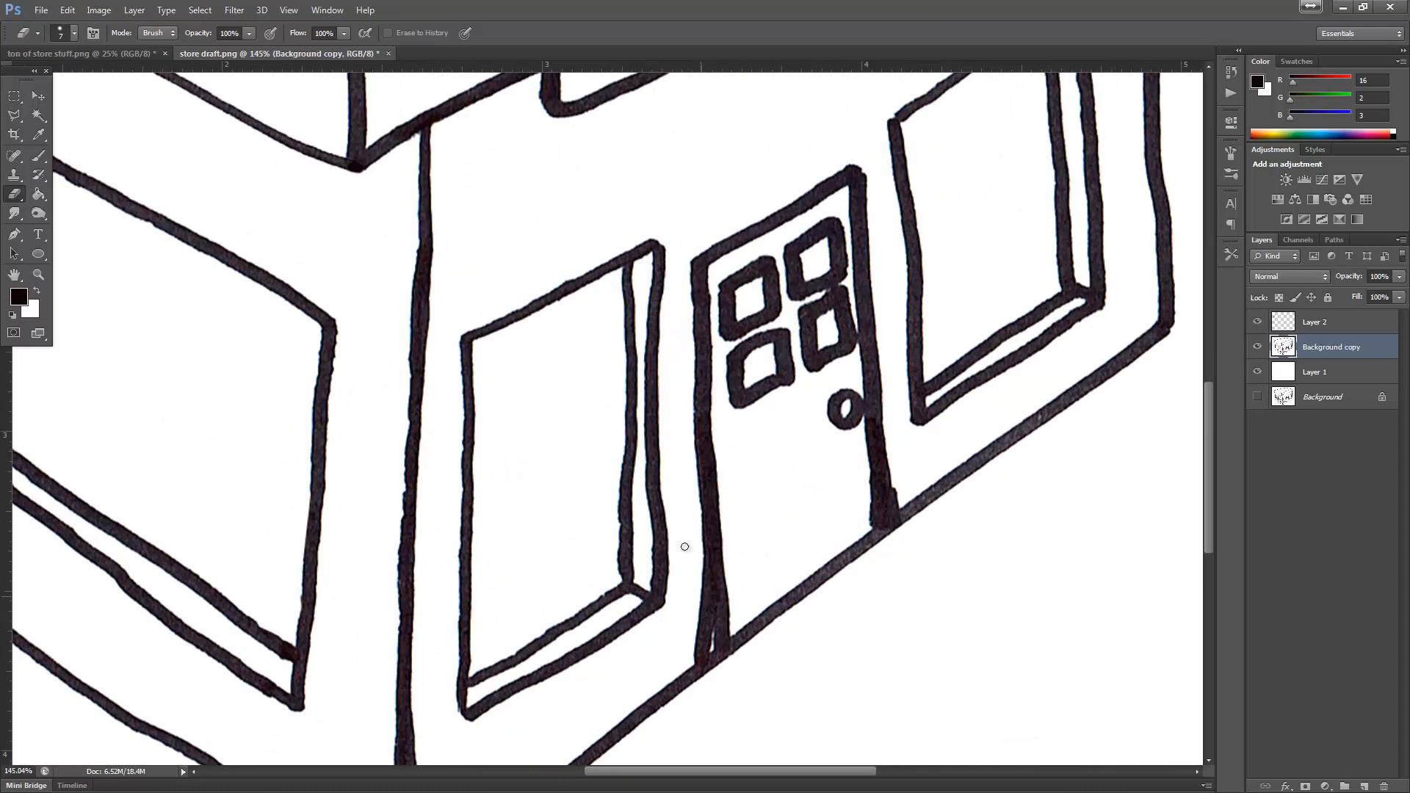
{"action": "left_click", "coordinate": [14, 115]}
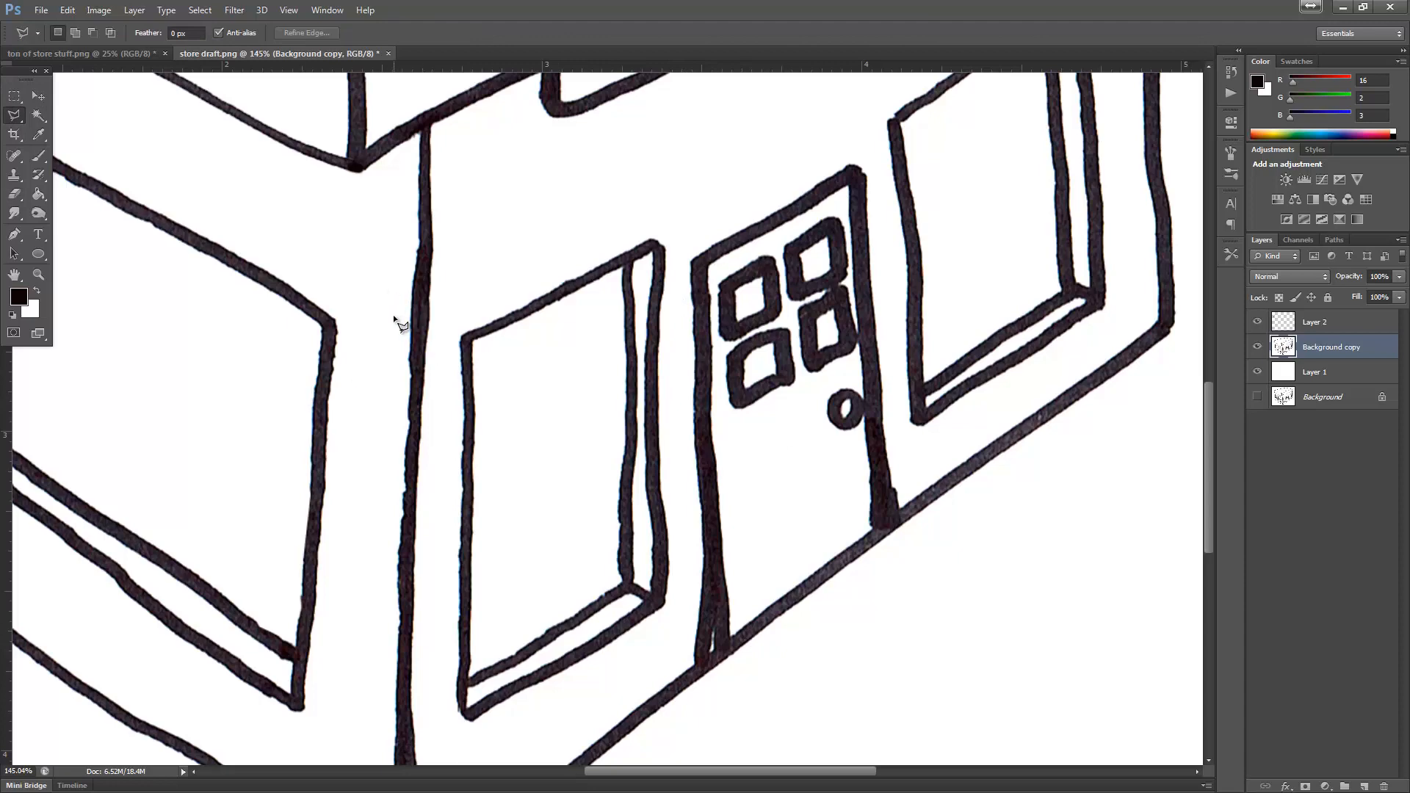
{"action": "scroll", "coordinate": [367, 345], "scroll_direction": "down", "scroll_amount": 5}
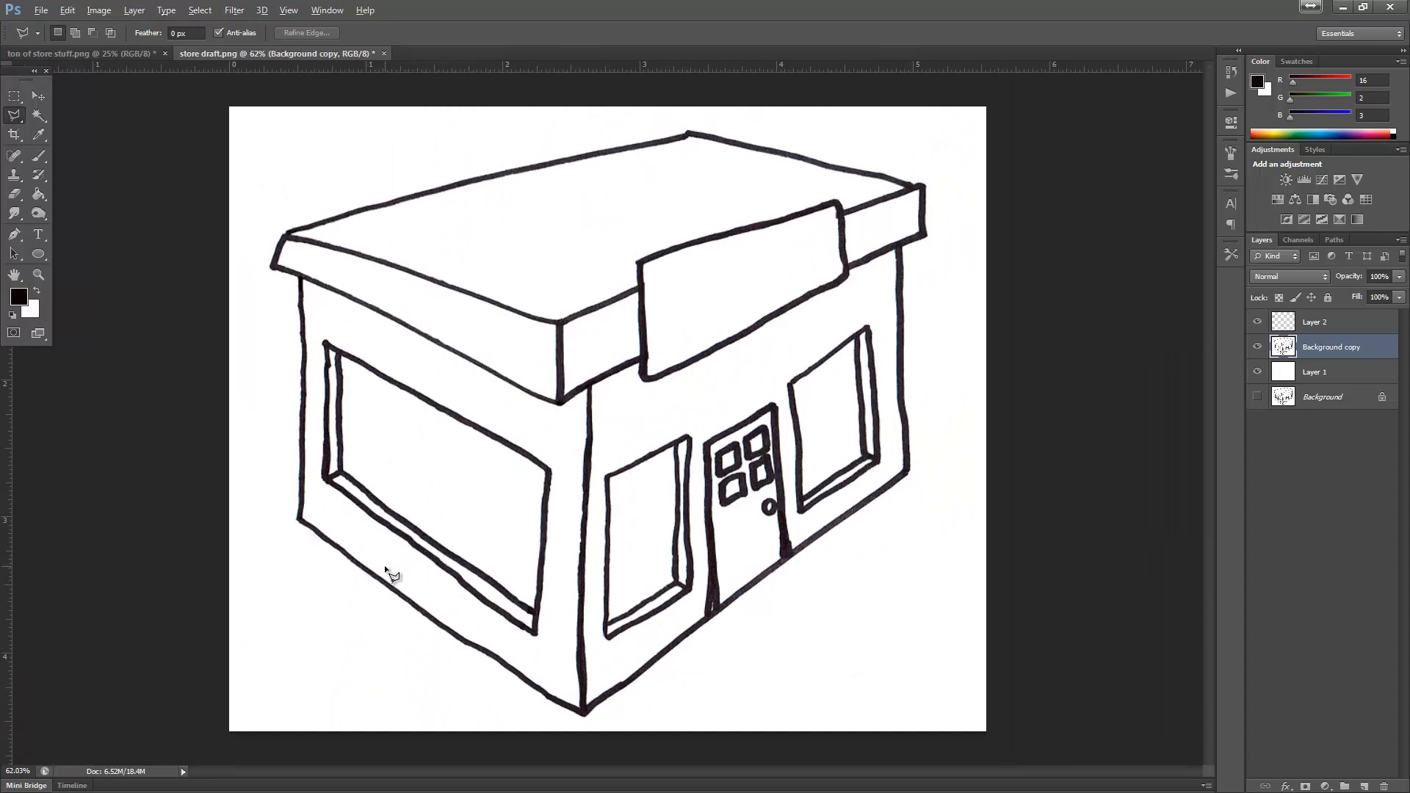
{"action": "scroll", "coordinate": [727, 566], "scroll_direction": "up", "scroll_amount": 5}
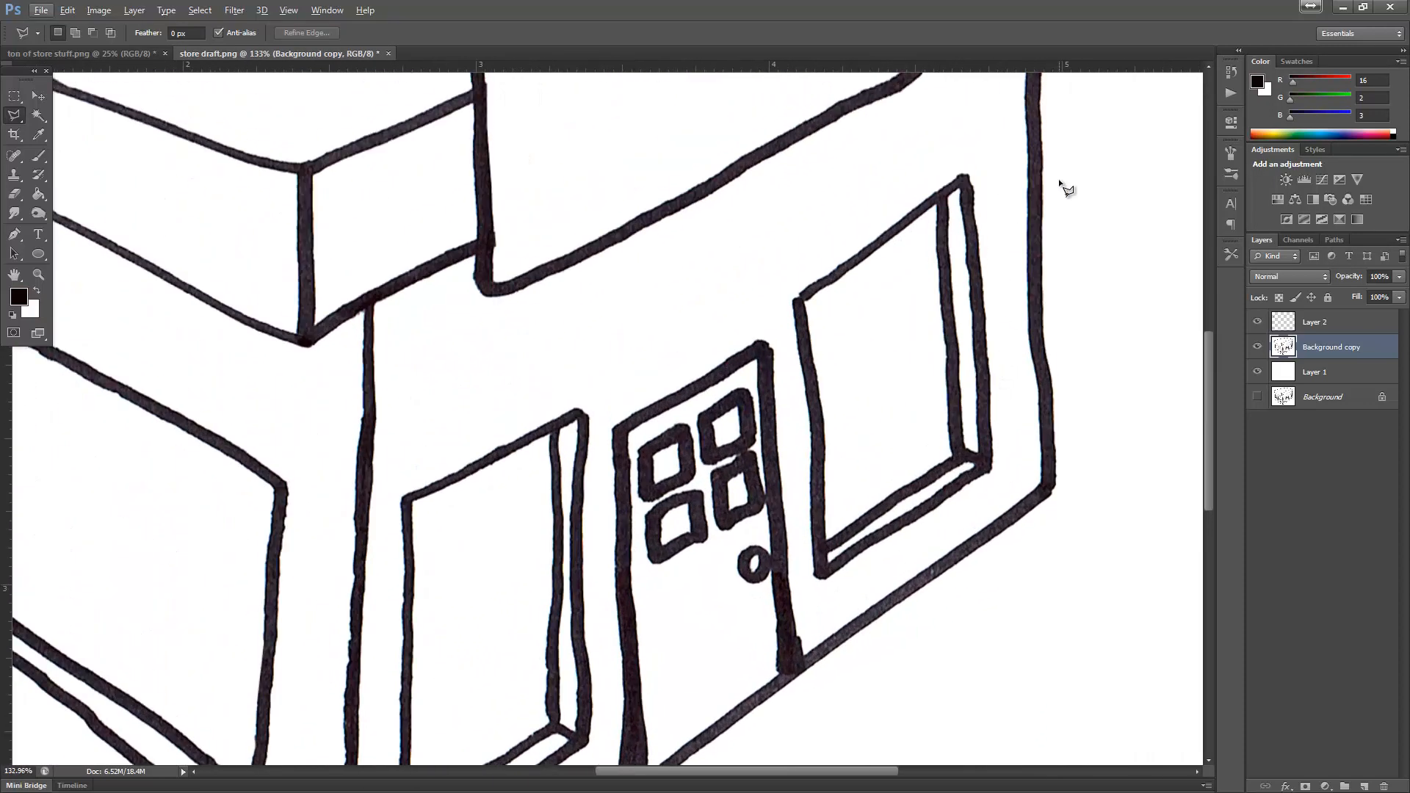
{"action": "left_click", "coordinate": [1012, 151]}
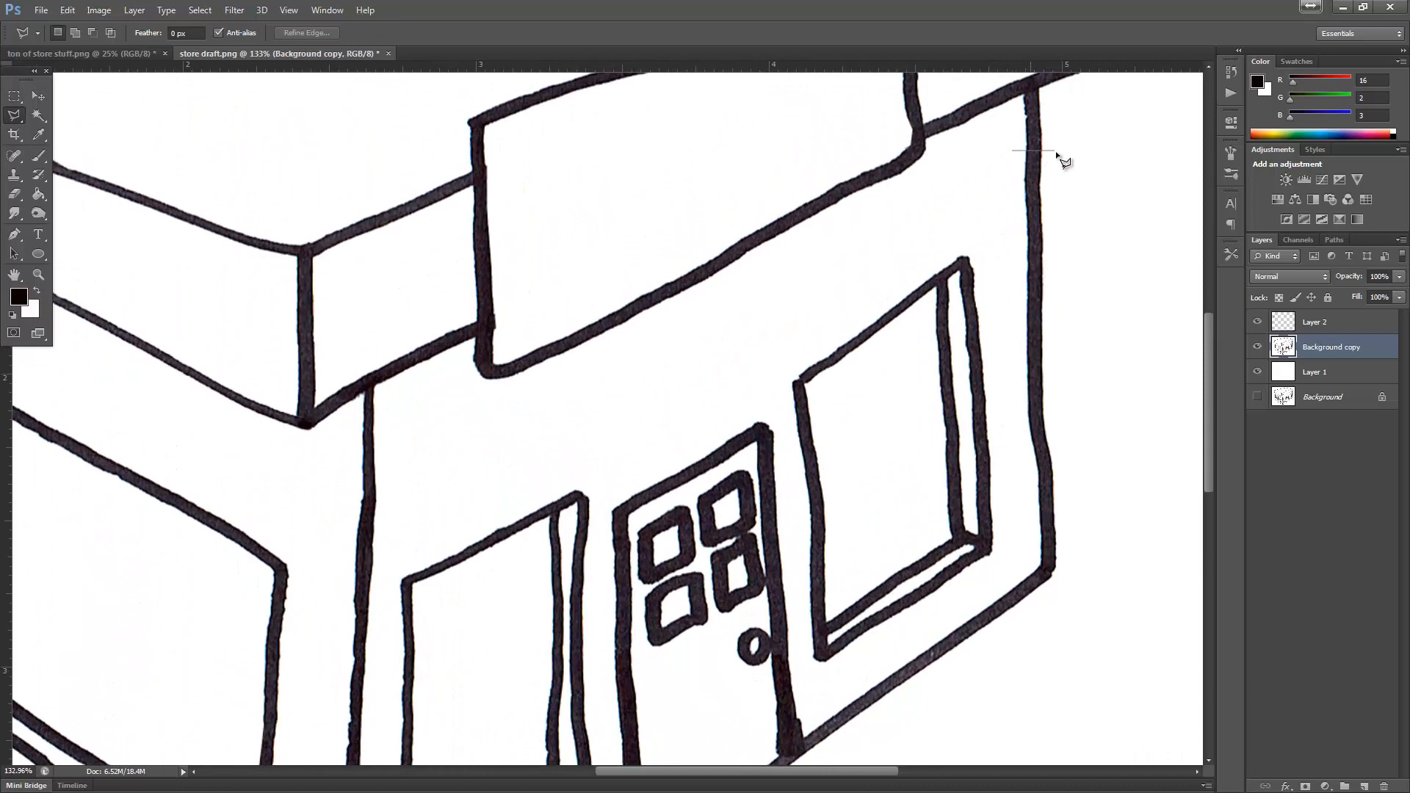
{"action": "left_click", "coordinate": [1061, 150]}
{"action": "left_click", "coordinate": [1061, 419]}
{"action": "left_click", "coordinate": [1012, 419]}
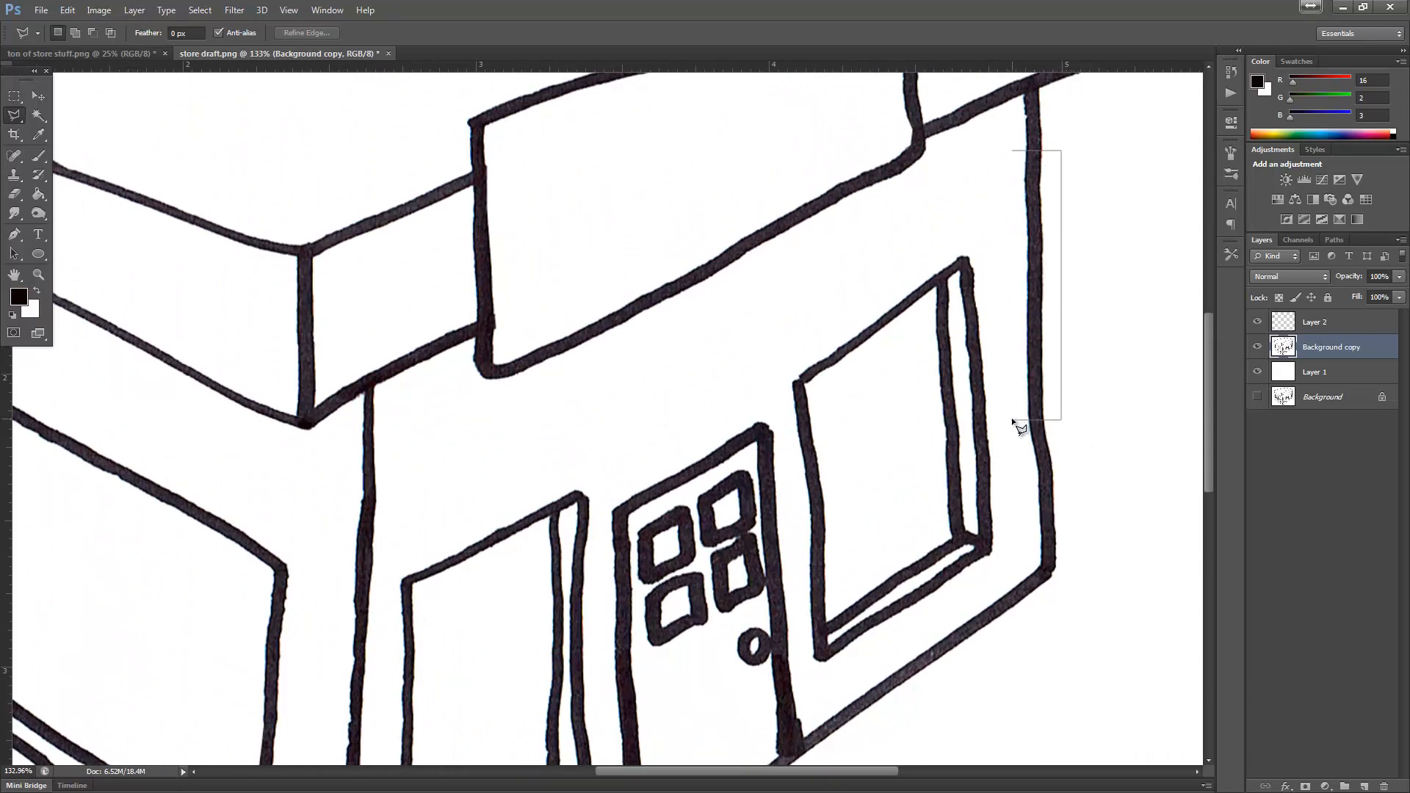
{"action": "left_click", "coordinate": [1013, 155]}
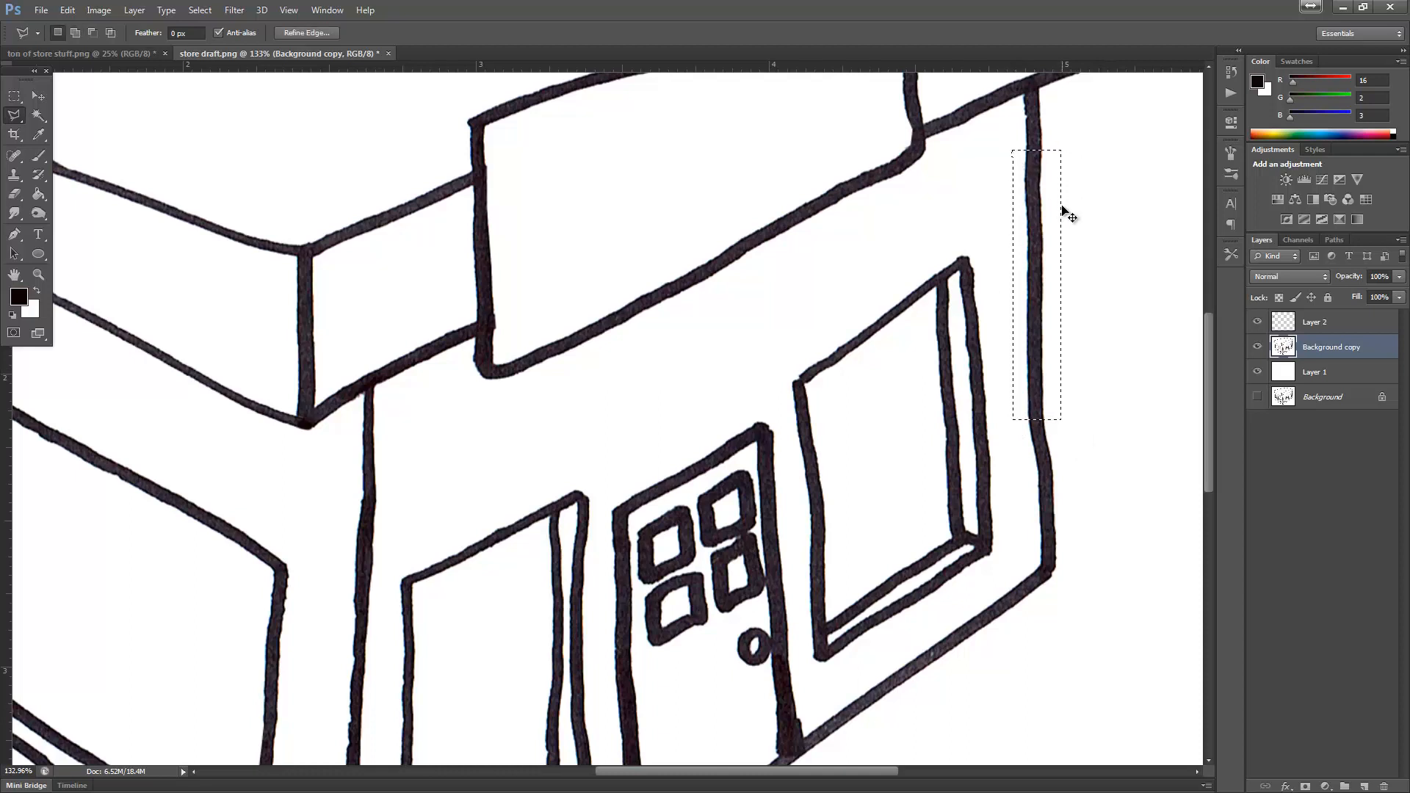
{"action": "key", "text": "ctrl+j"}
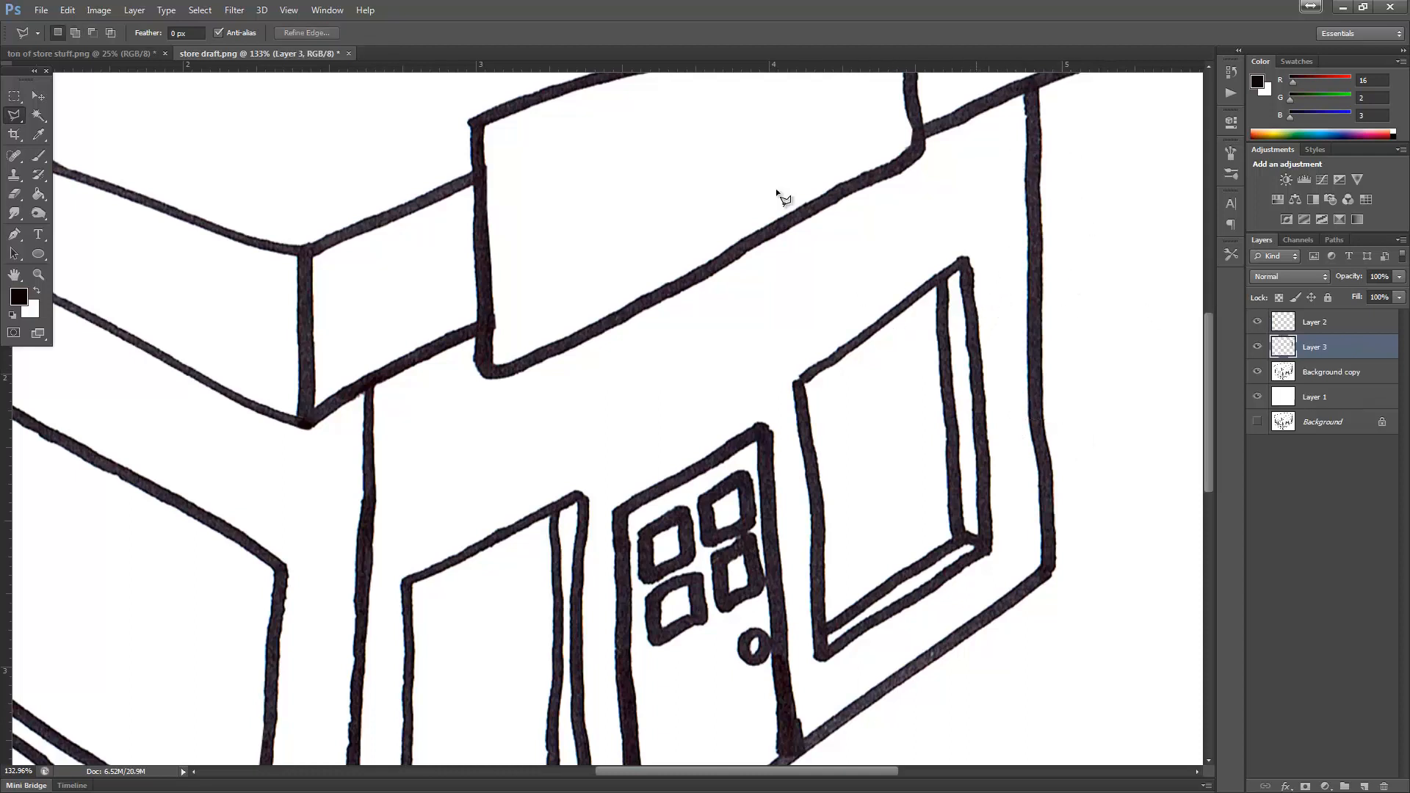
Move the copied line onto the door's left edge and stretch it to 138.27% height so it reaches the ground line
{"action": "left_click", "coordinate": [33, 95]}
{"action": "mouse_move", "coordinate": [614, 653]}
{"action": "left_mouse_down"}
{"action": "mouse_move", "coordinate": [582, 629]}
{"action": "mouse_move", "coordinate": [664, 629]}
{"action": "mouse_move", "coordinate": [624, 658]}
{"action": "left_mouse_up"}
{"action": "scroll", "coordinate": [625, 659], "scroll_direction": "down", "scroll_amount": 5}
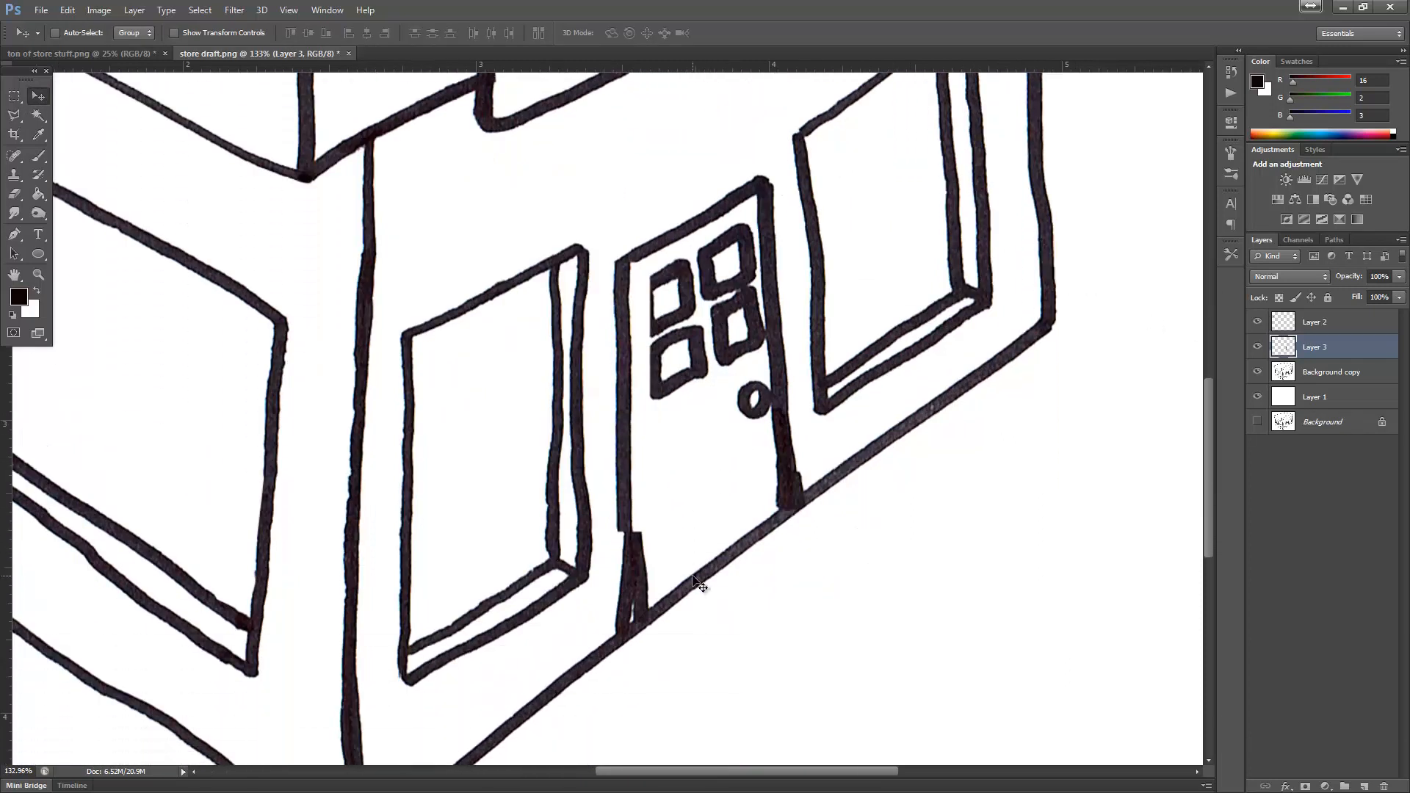
{"action": "key", "text": "ctrl+t"}
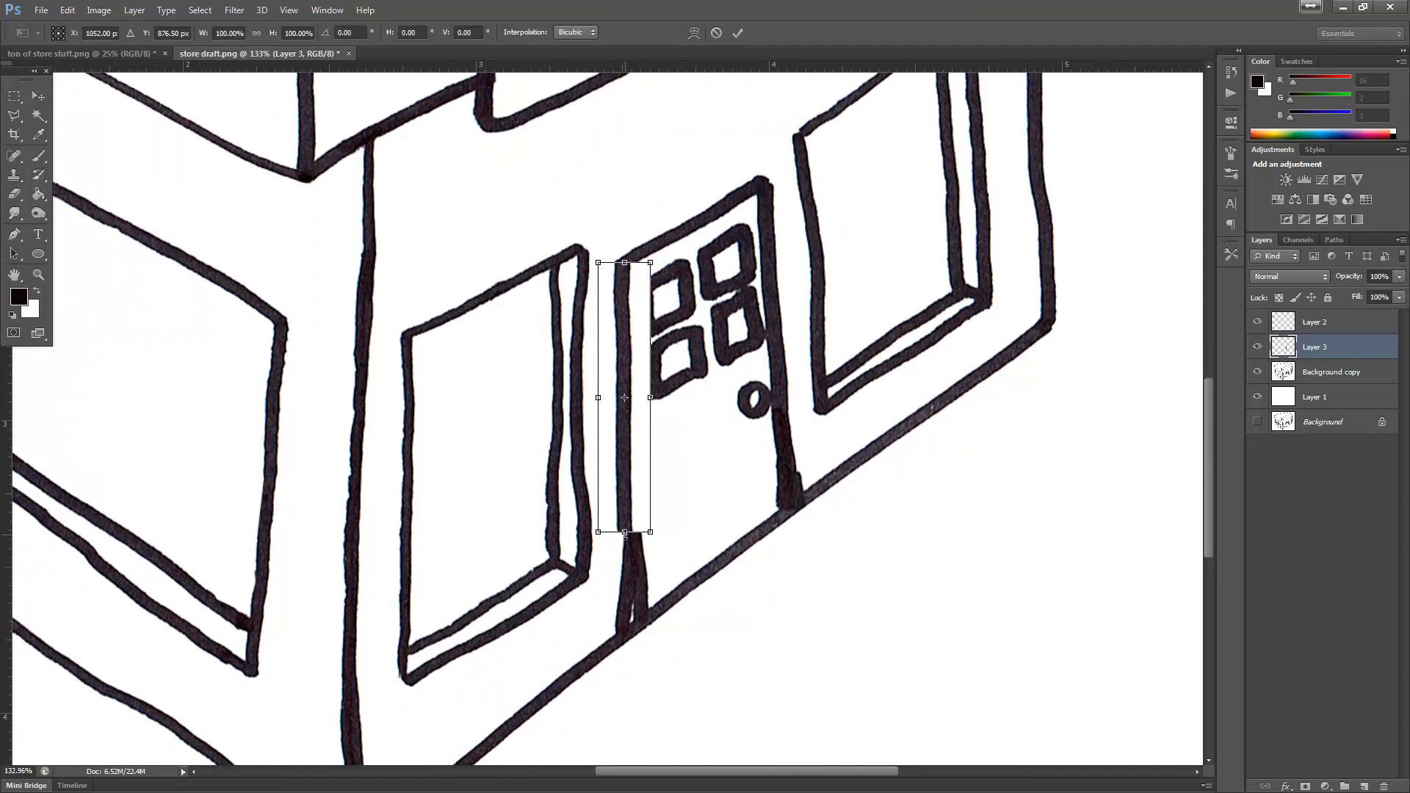
{"action": "left_click_drag", "start_coordinate": [625, 534], "coordinate": [617, 639]}
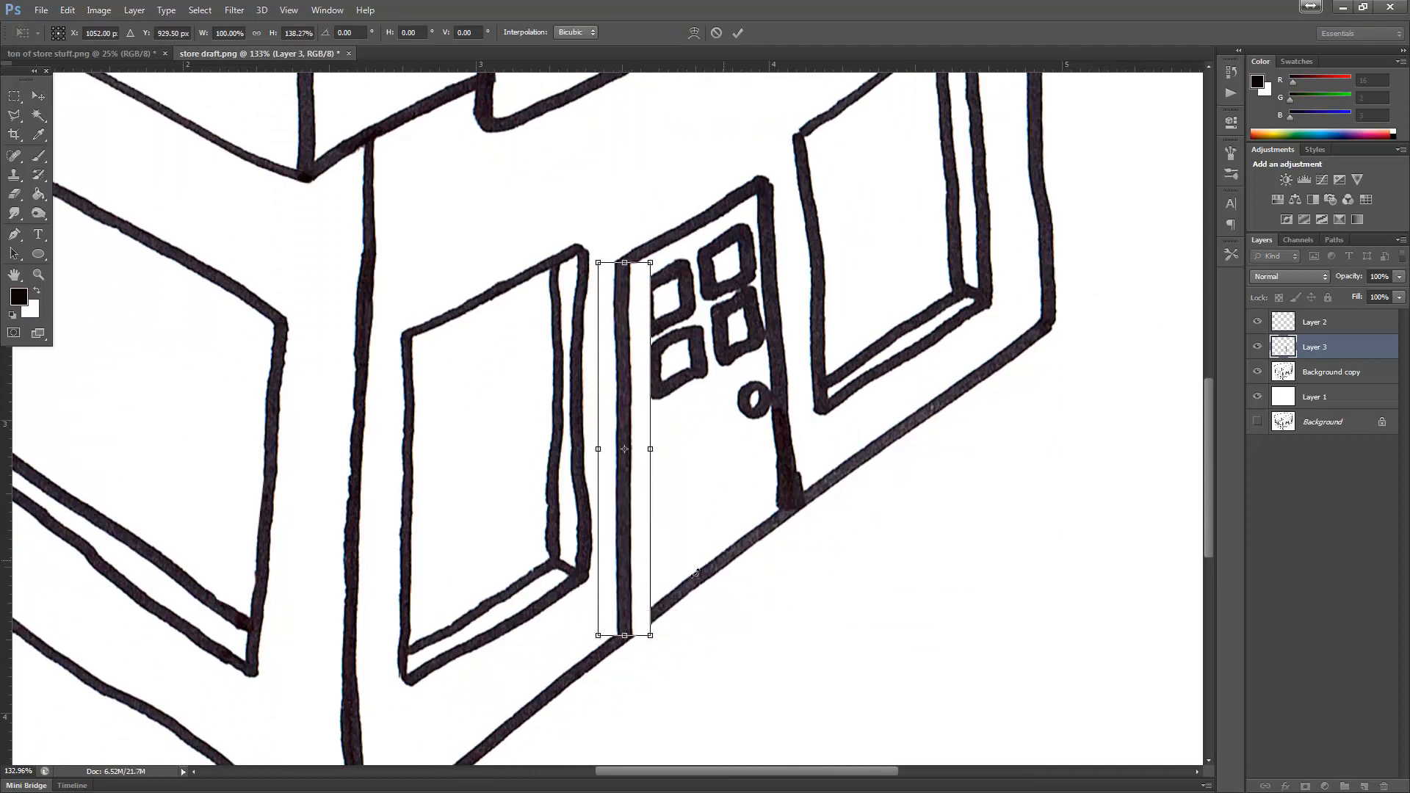
{"action": "key", "text": "Return"}
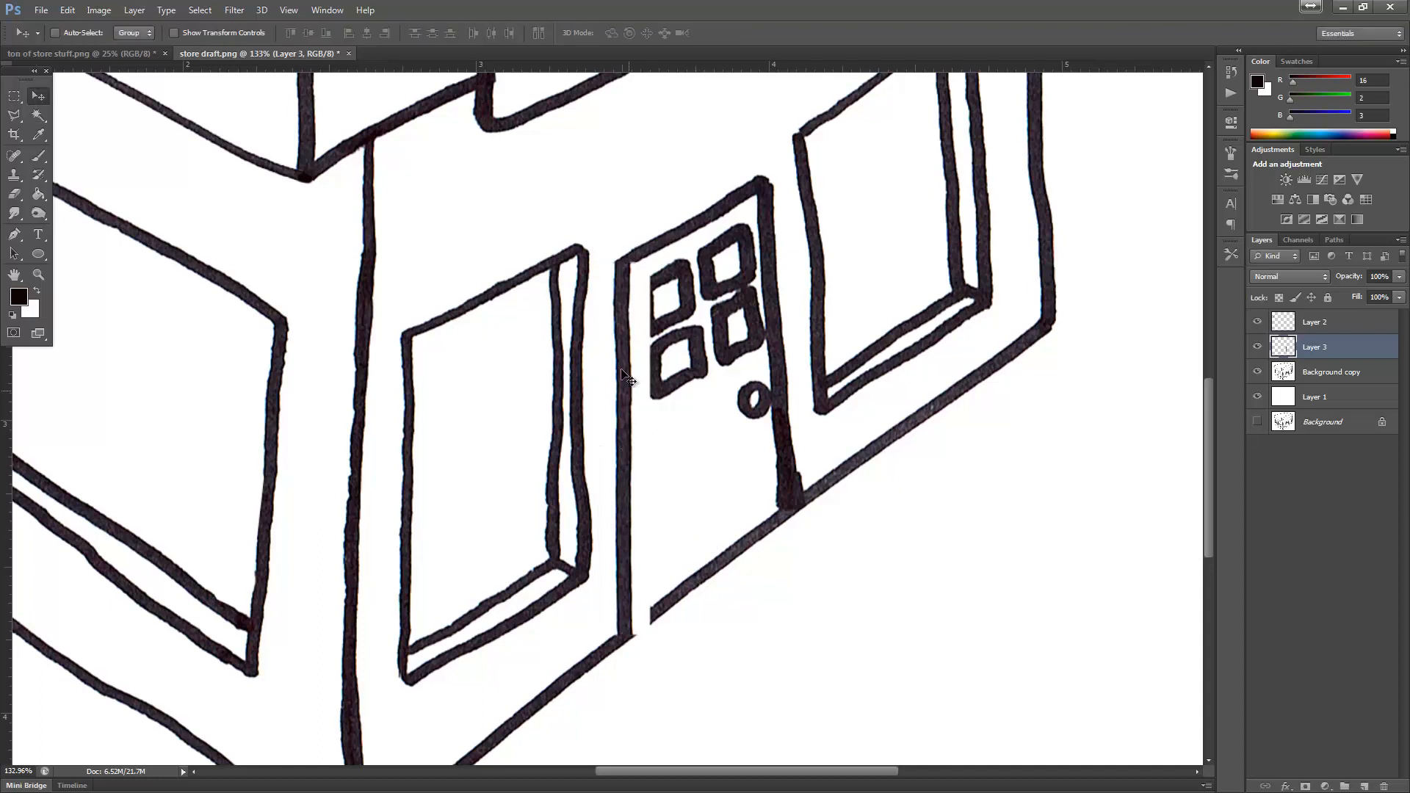
Remove the white areas on both sides of the copied door line on Layer 3 with the Magic Wand, and clear the selection
{"action": "left_click", "coordinate": [39, 118]}
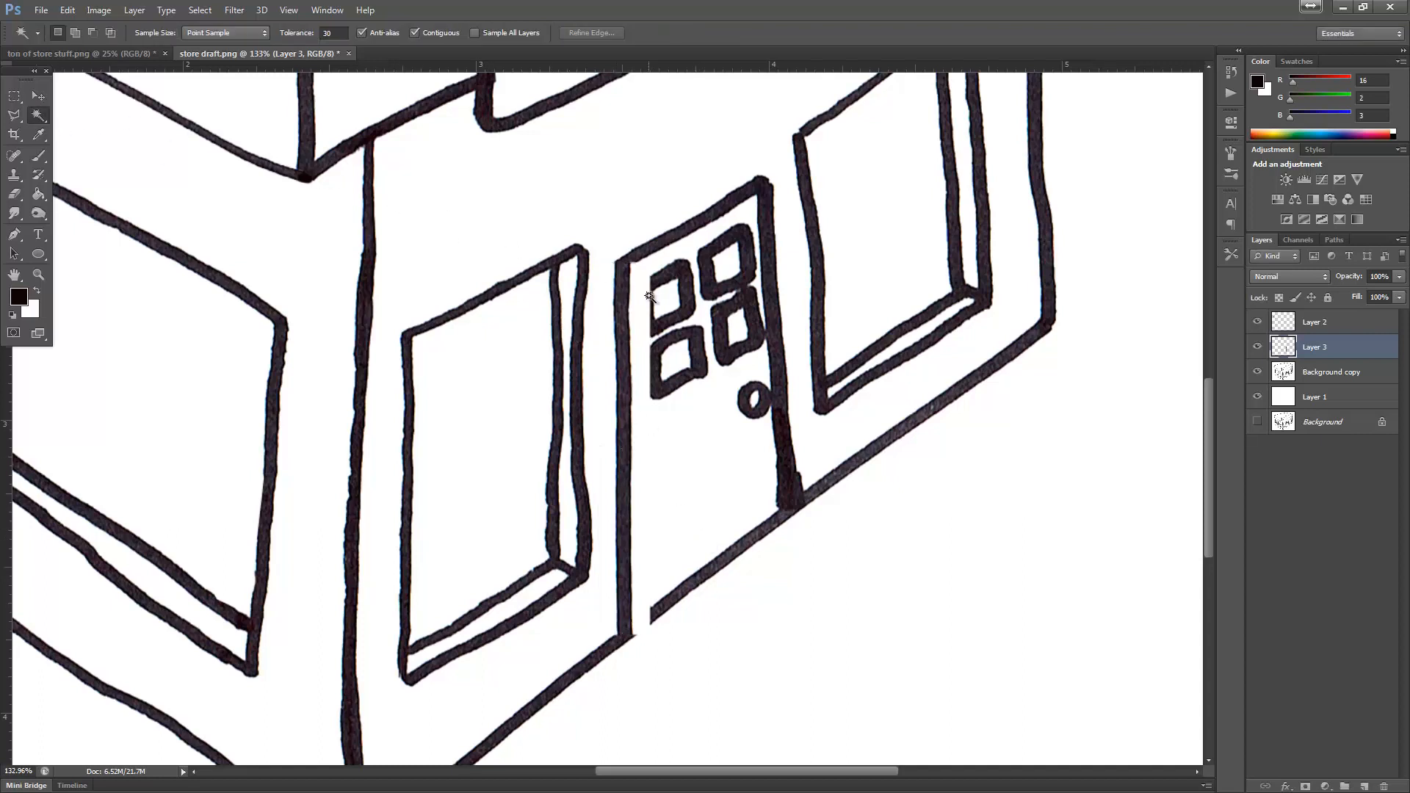
{"action": "left_click", "coordinate": [647, 294]}
{"action": "left_click_drag", "start_coordinate": [645, 535], "coordinate": [609, 557]}
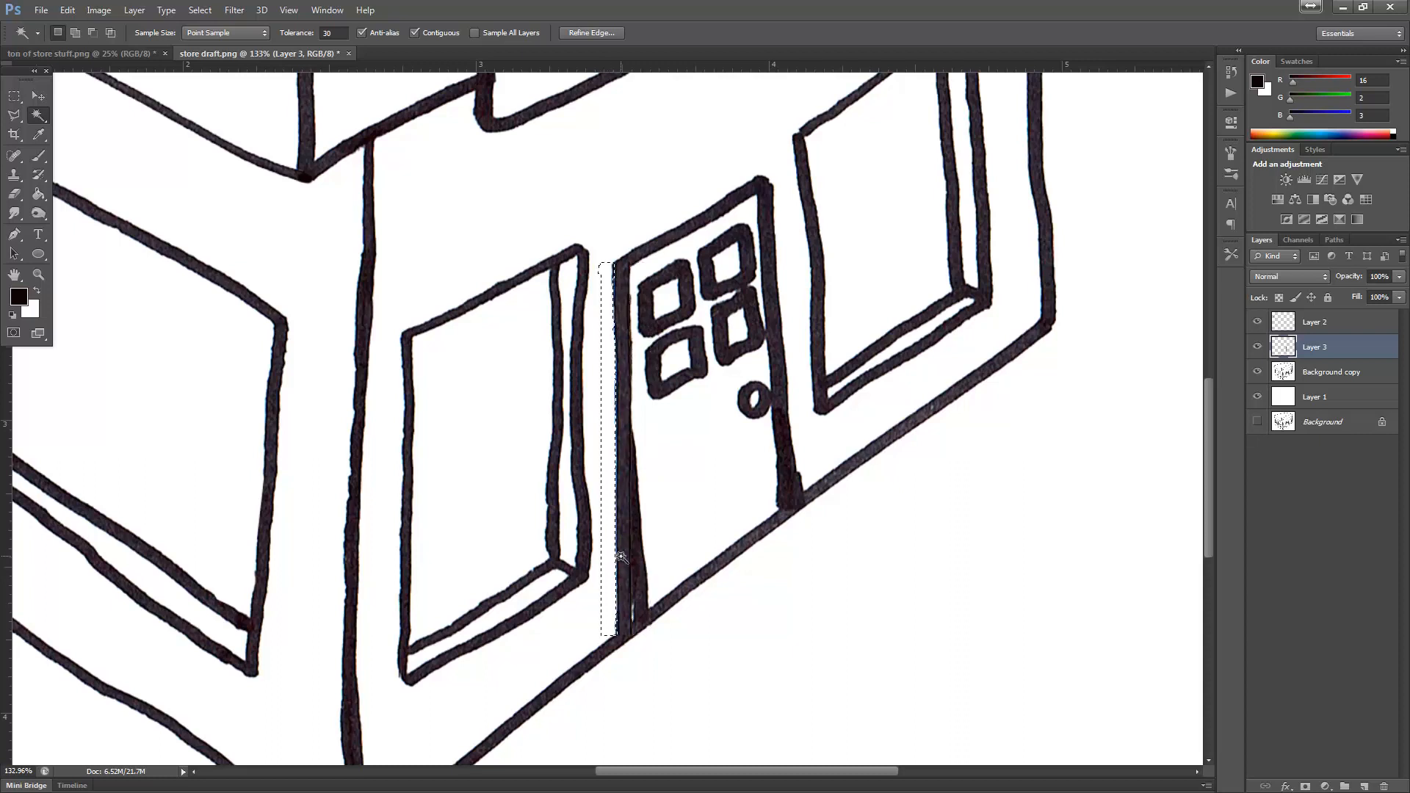
{"action": "left_click", "coordinate": [14, 96]}
{"action": "left_click", "coordinate": [620, 246]}
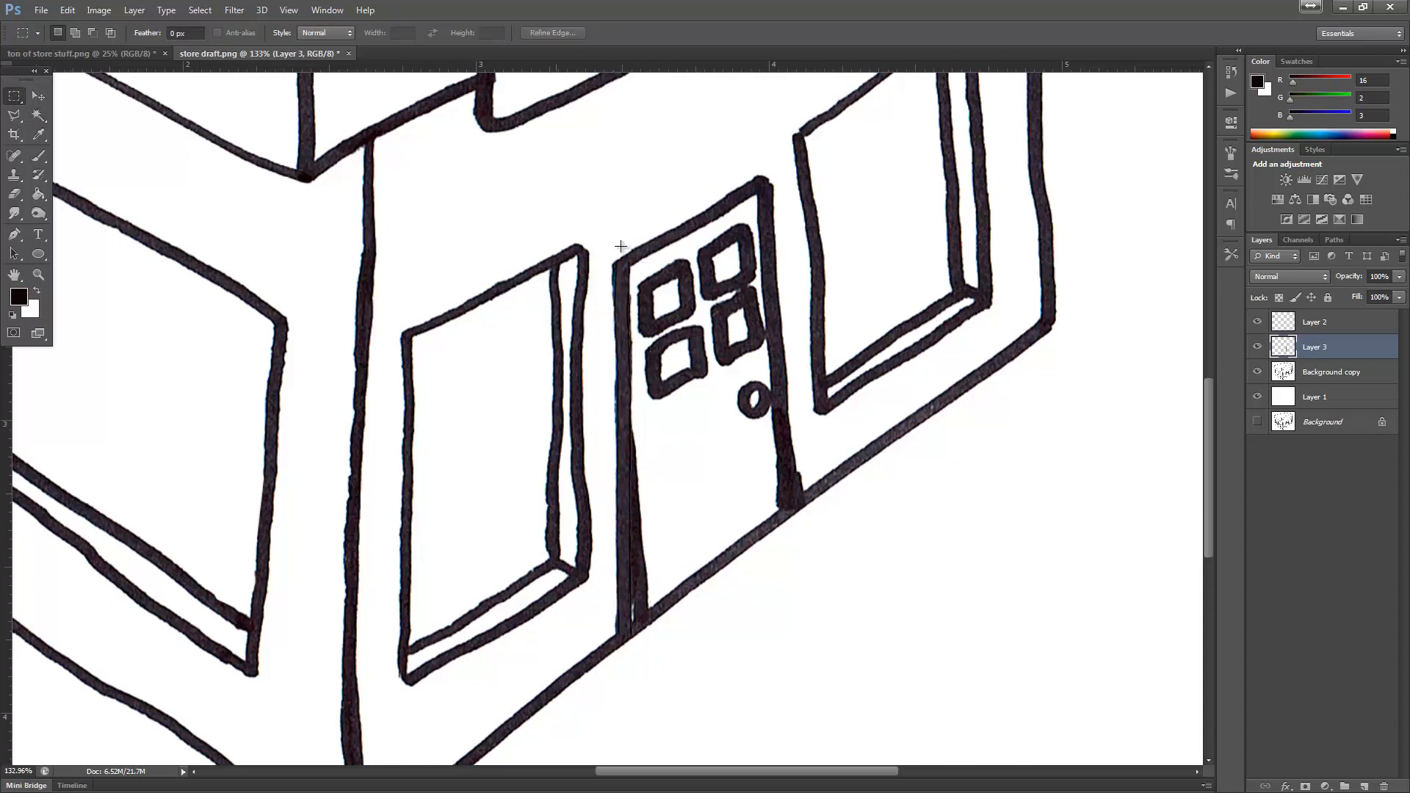
On the Background copy layer, lasso the old crooked left edge of the door and delete it
{"action": "left_click", "coordinate": [1325, 378]}
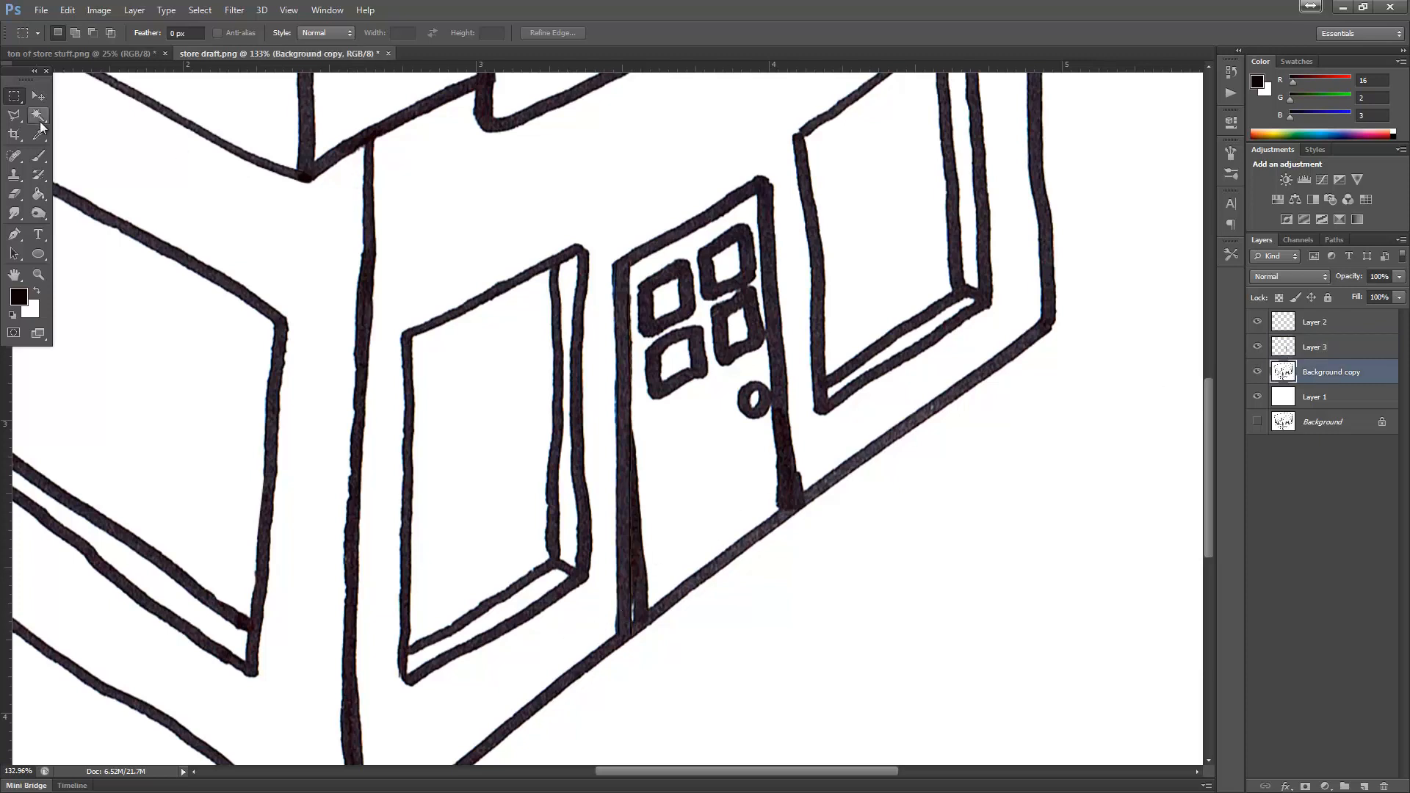
{"action": "left_click", "coordinate": [14, 115]}
{"action": "left_click", "coordinate": [606, 266]}
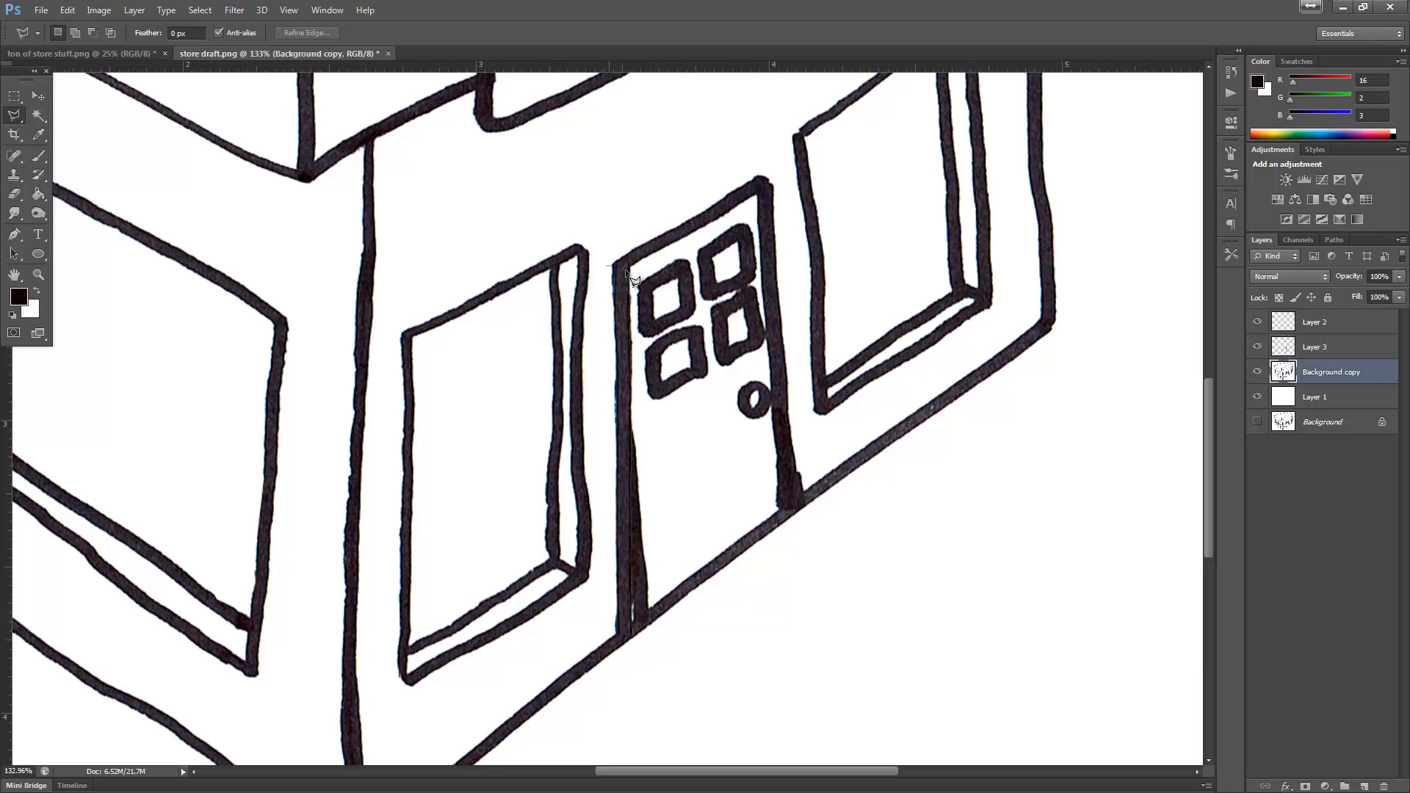
{"action": "left_click", "coordinate": [632, 266]}
{"action": "left_click", "coordinate": [633, 309]}
{"action": "left_click", "coordinate": [653, 606]}
{"action": "left_click", "coordinate": [614, 625]}
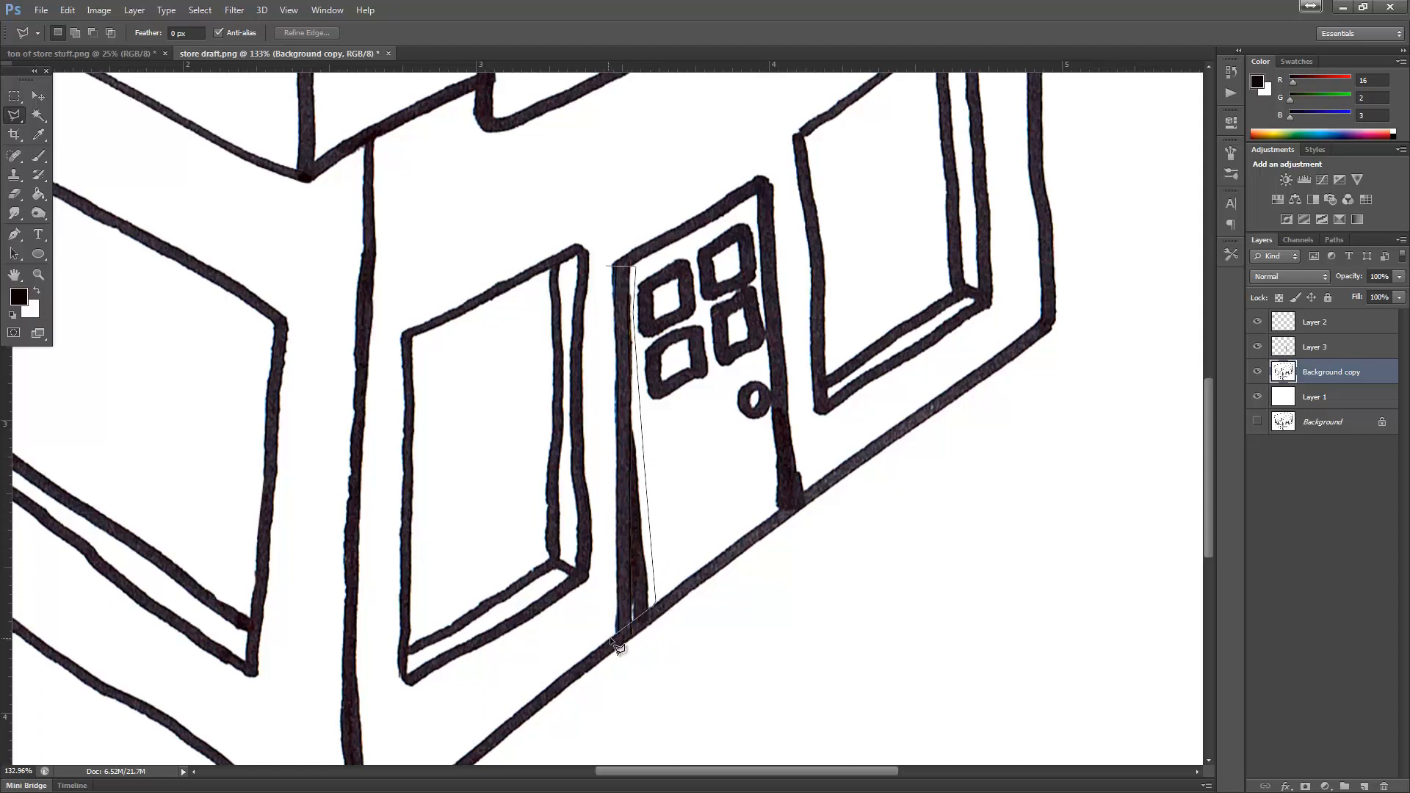
{"action": "double_click", "coordinate": [596, 273]}
{"action": "key", "text": "Delete"}
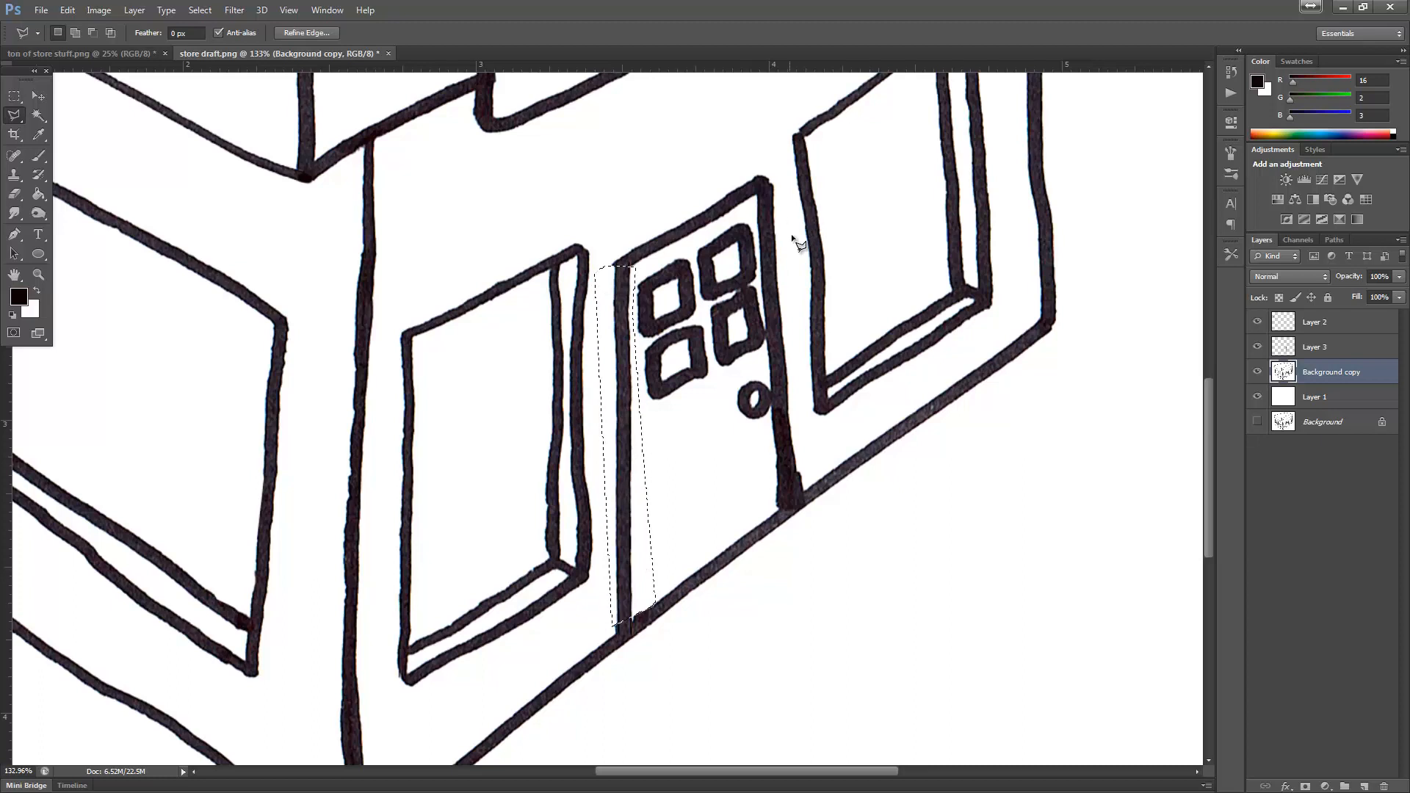
Lasso the old crooked right edge of the door on the Background copy layer, delete it, and clear the selection
{"action": "left_click", "coordinate": [756, 198]}
{"action": "left_click", "coordinate": [773, 168]}
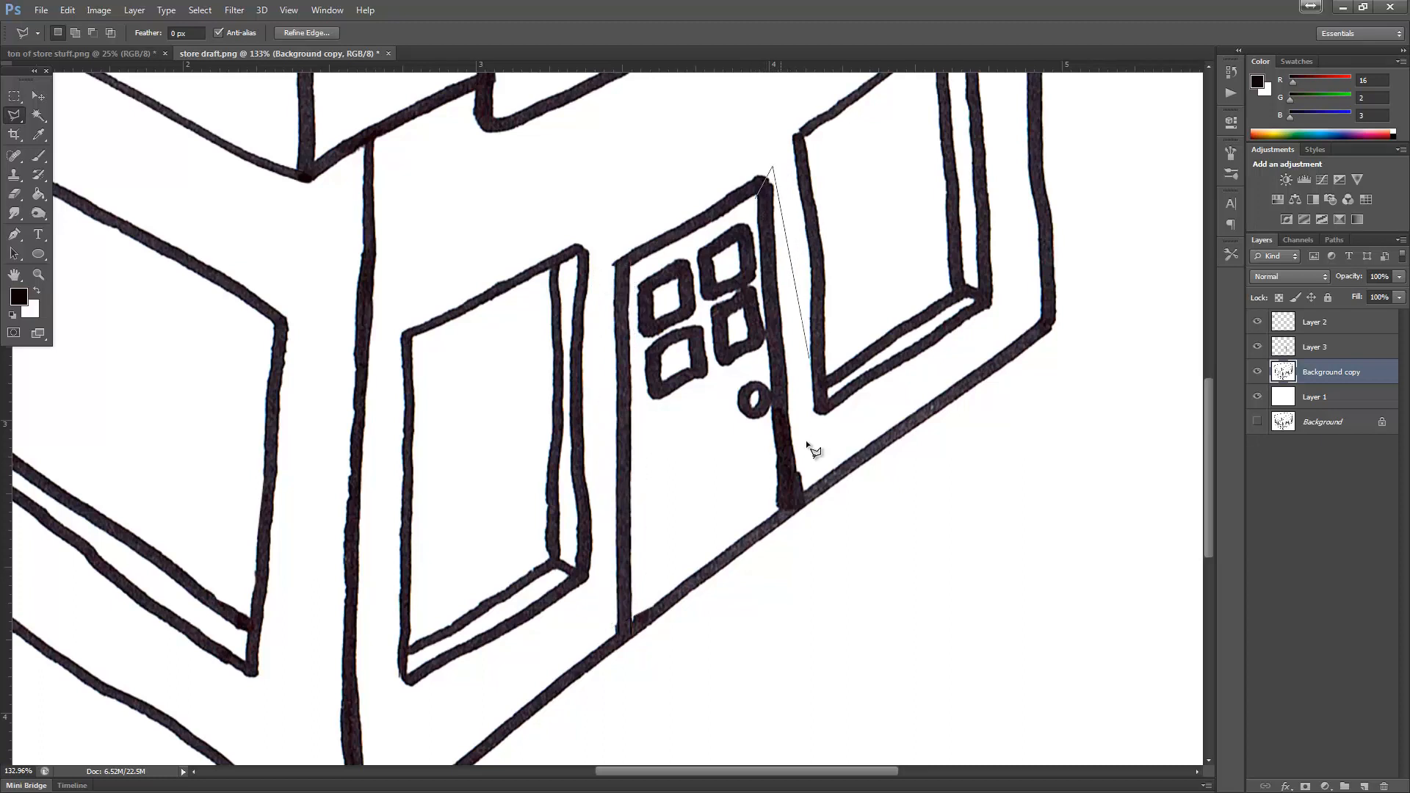
{"action": "left_click", "coordinate": [806, 488]}
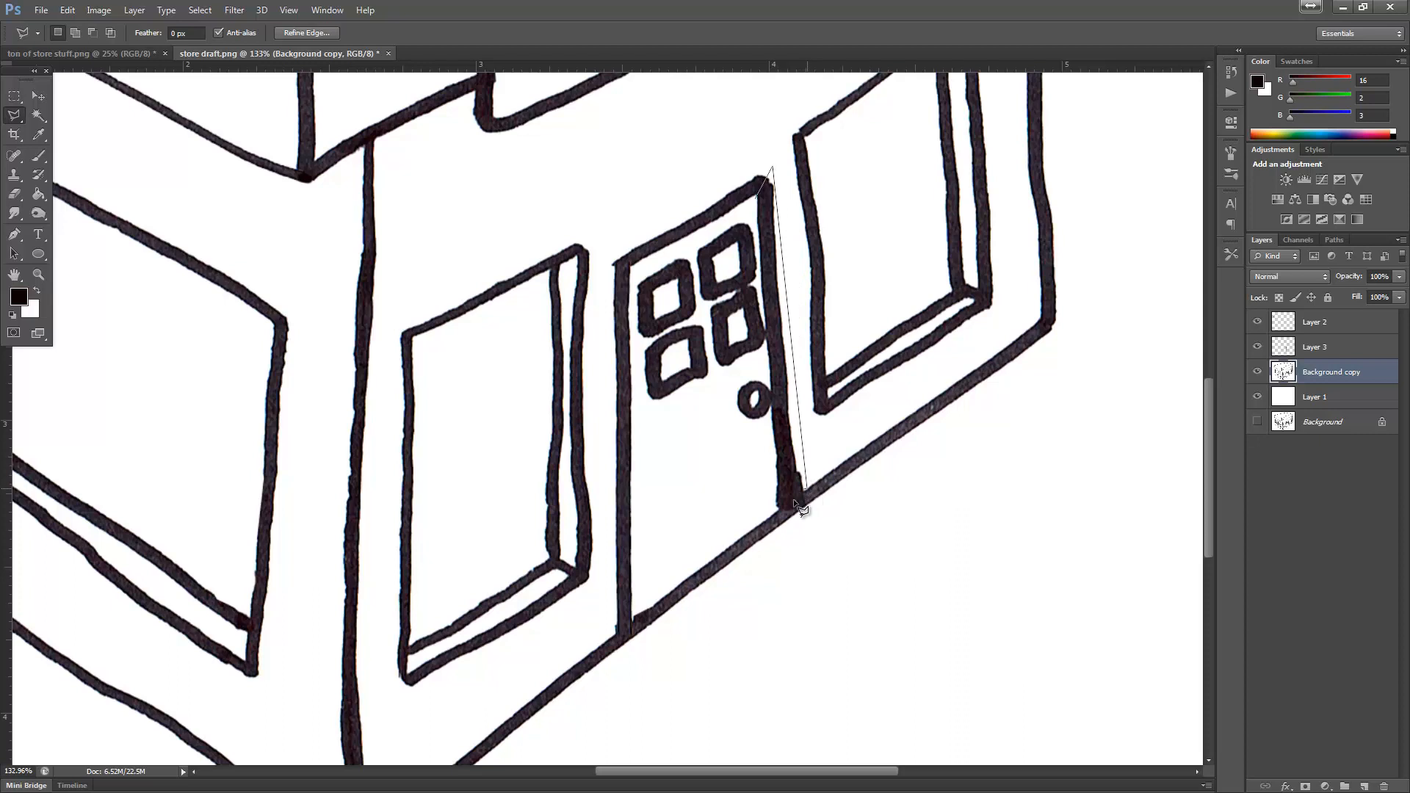
{"action": "left_click", "coordinate": [762, 522]}
{"action": "left_click", "coordinate": [764, 380]}
{"action": "double_click", "coordinate": [753, 219]}
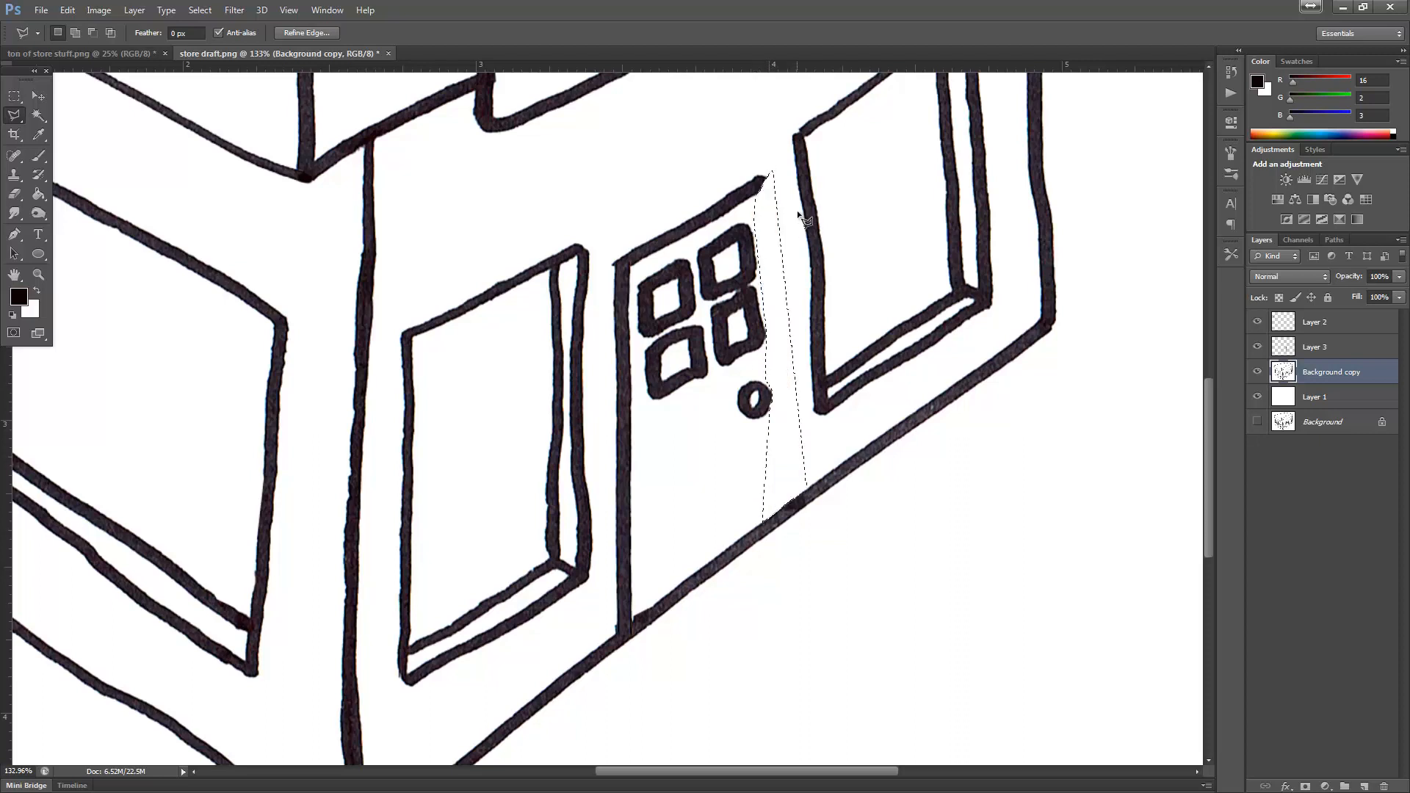
{"action": "left_click", "coordinate": [1318, 347]}
{"action": "left_click", "coordinate": [16, 96]}
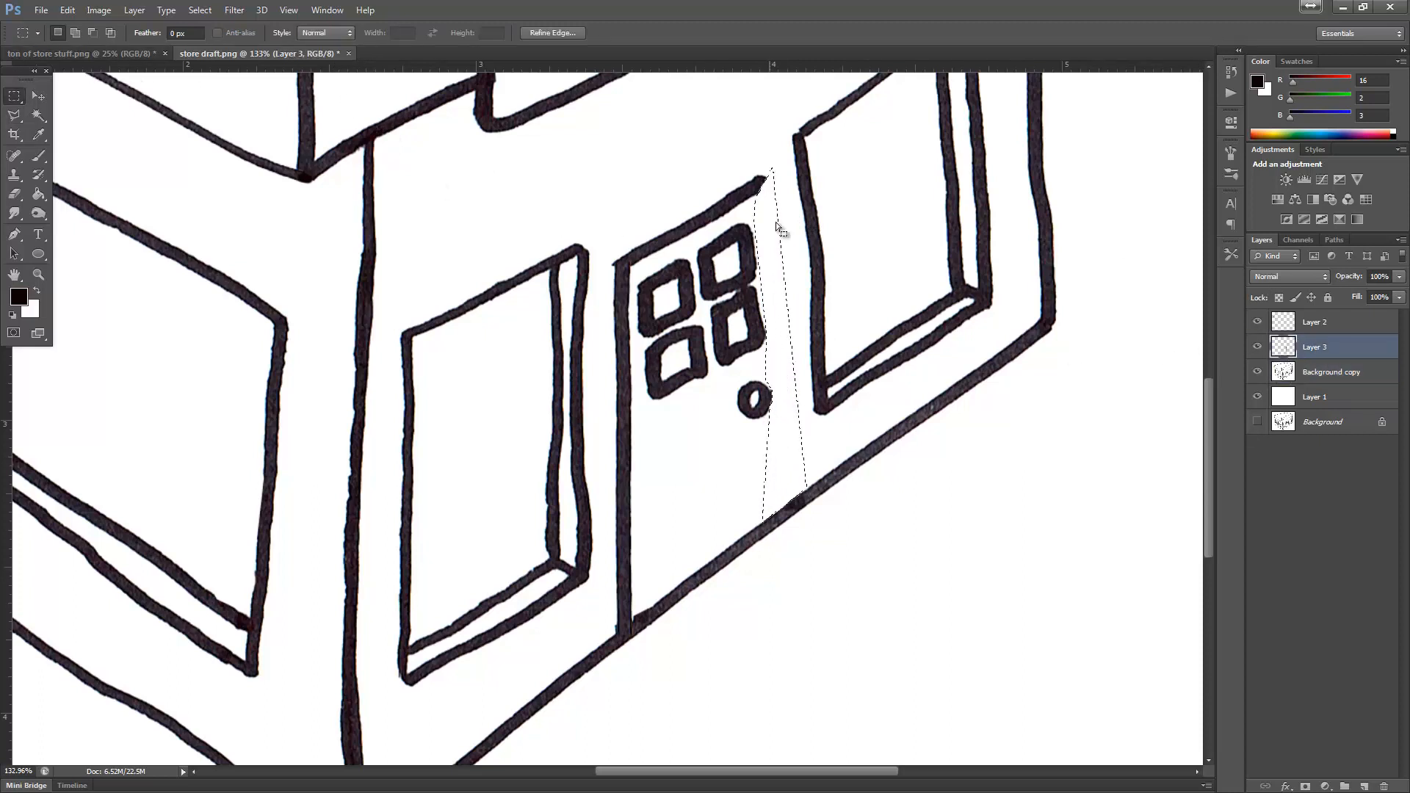
{"action": "left_click", "coordinate": [813, 224]}
Move Layer 2 below Layer 3 in the layer stack
{"action": "left_click", "coordinate": [1318, 322]}
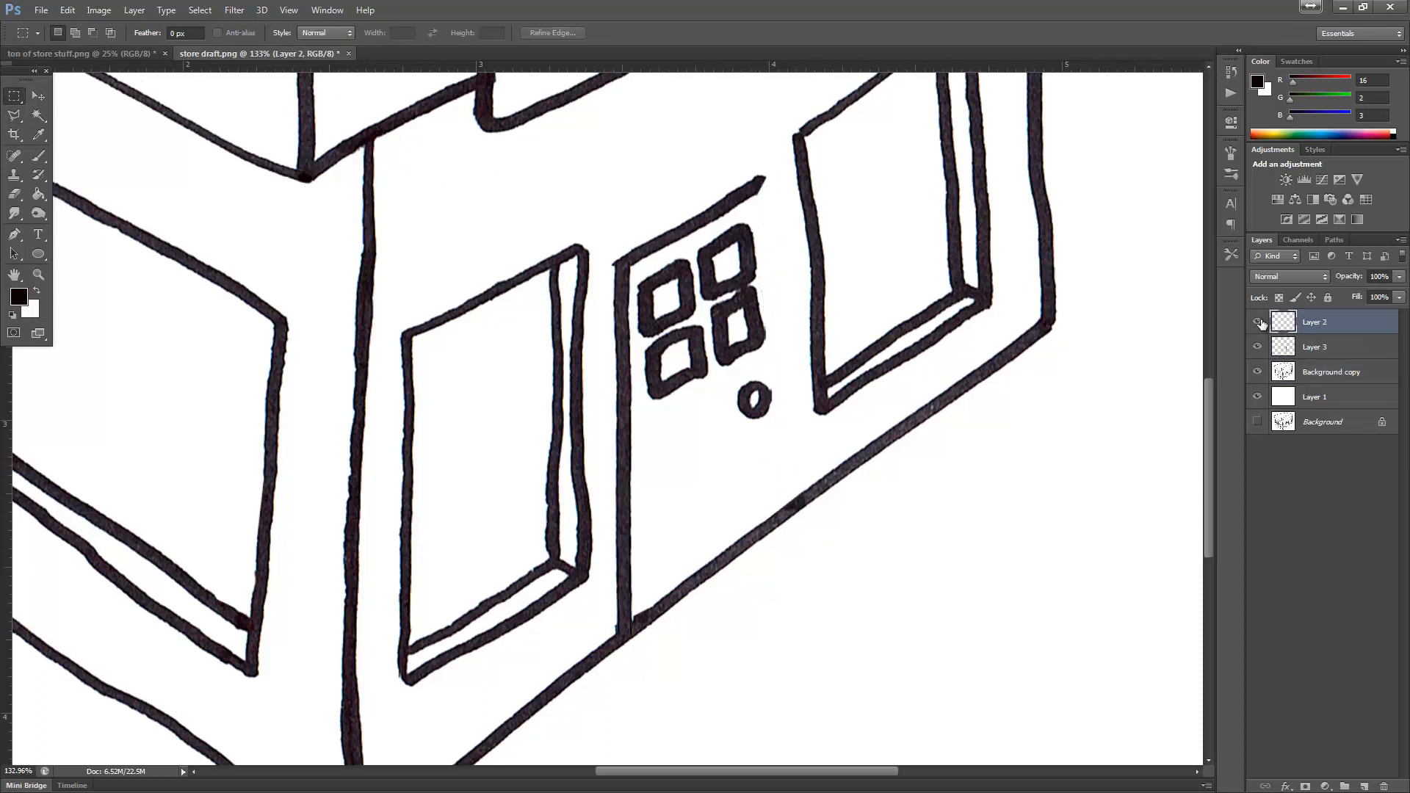
{"action": "left_click", "coordinate": [1256, 323]}
{"action": "left_click", "coordinate": [1255, 323]}
{"action": "left_click_drag", "start_coordinate": [1315, 323], "coordinate": [1315, 361]}
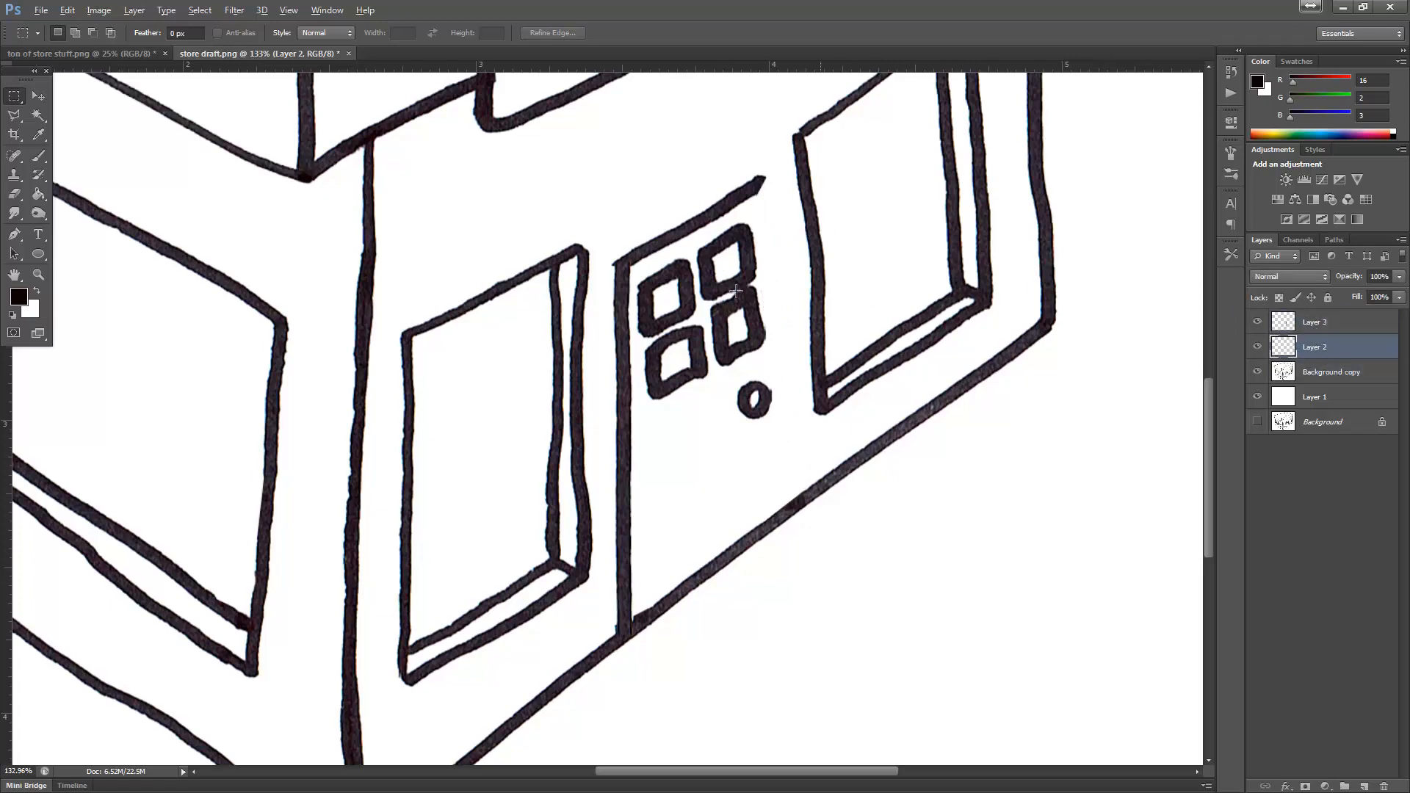
Check Layer 2's content by hiding and showing it, and merge it down into the Background copy layer
{"action": "scroll", "coordinate": [712, 291], "scroll_direction": "down", "scroll_amount": 5}
{"action": "scroll", "coordinate": [538, 239], "scroll_direction": "down", "scroll_amount": 3}
{"action": "scroll", "coordinate": [845, 353], "scroll_direction": "up", "scroll_amount": 2}
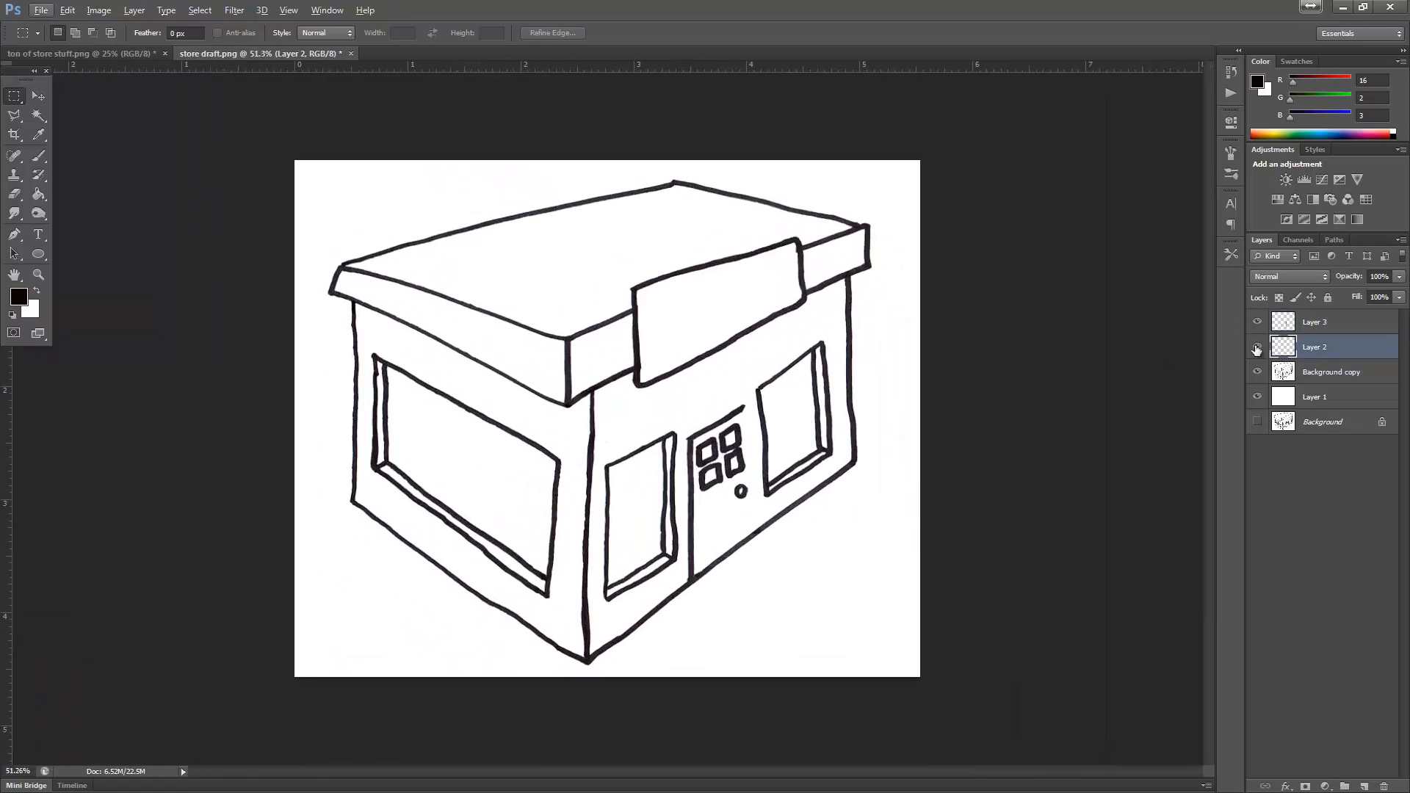
{"action": "left_click", "coordinate": [1257, 348]}
{"action": "left_click", "coordinate": [1257, 348]}
{"action": "left_click", "coordinate": [1256, 348]}
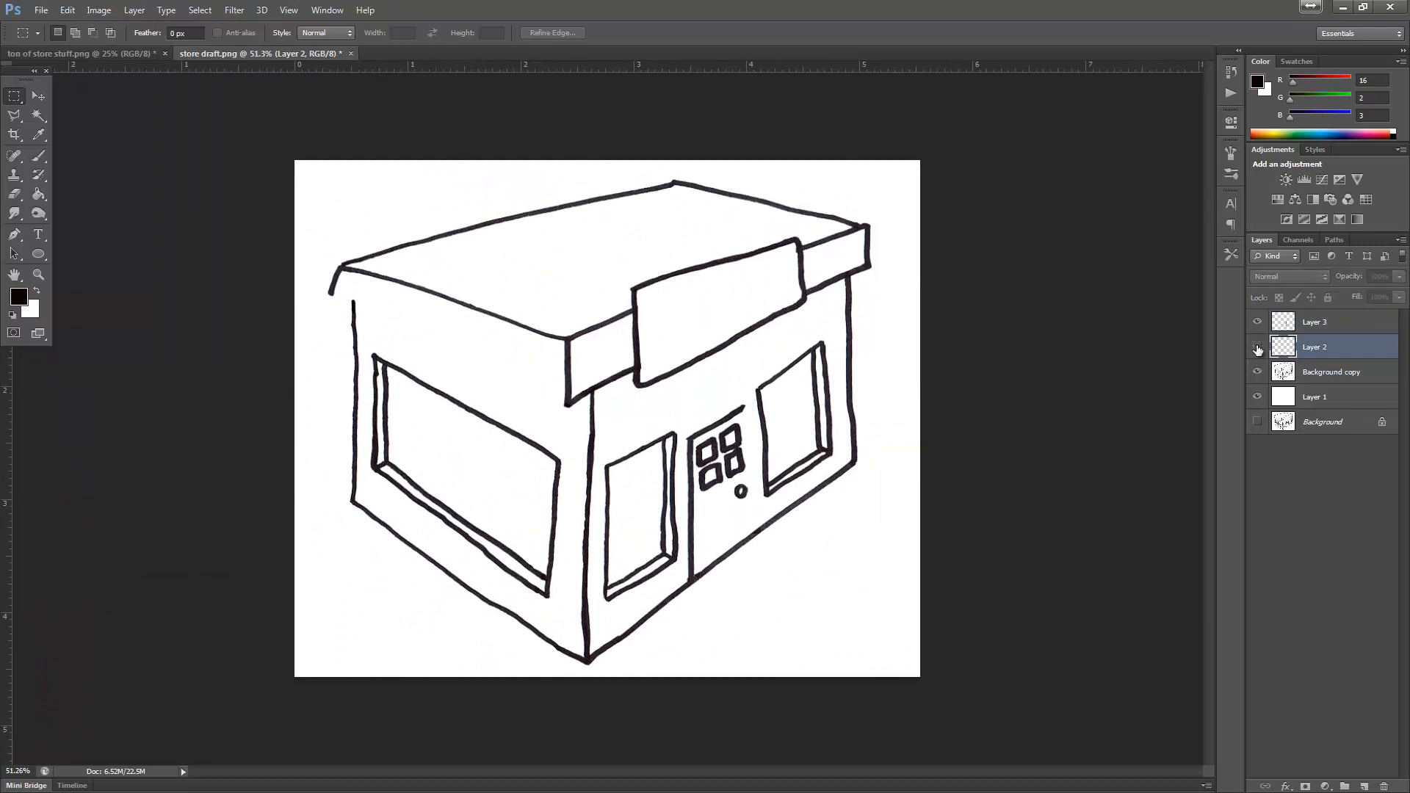
{"action": "left_click", "coordinate": [1257, 348]}
{"action": "right_click", "coordinate": [1328, 347]}
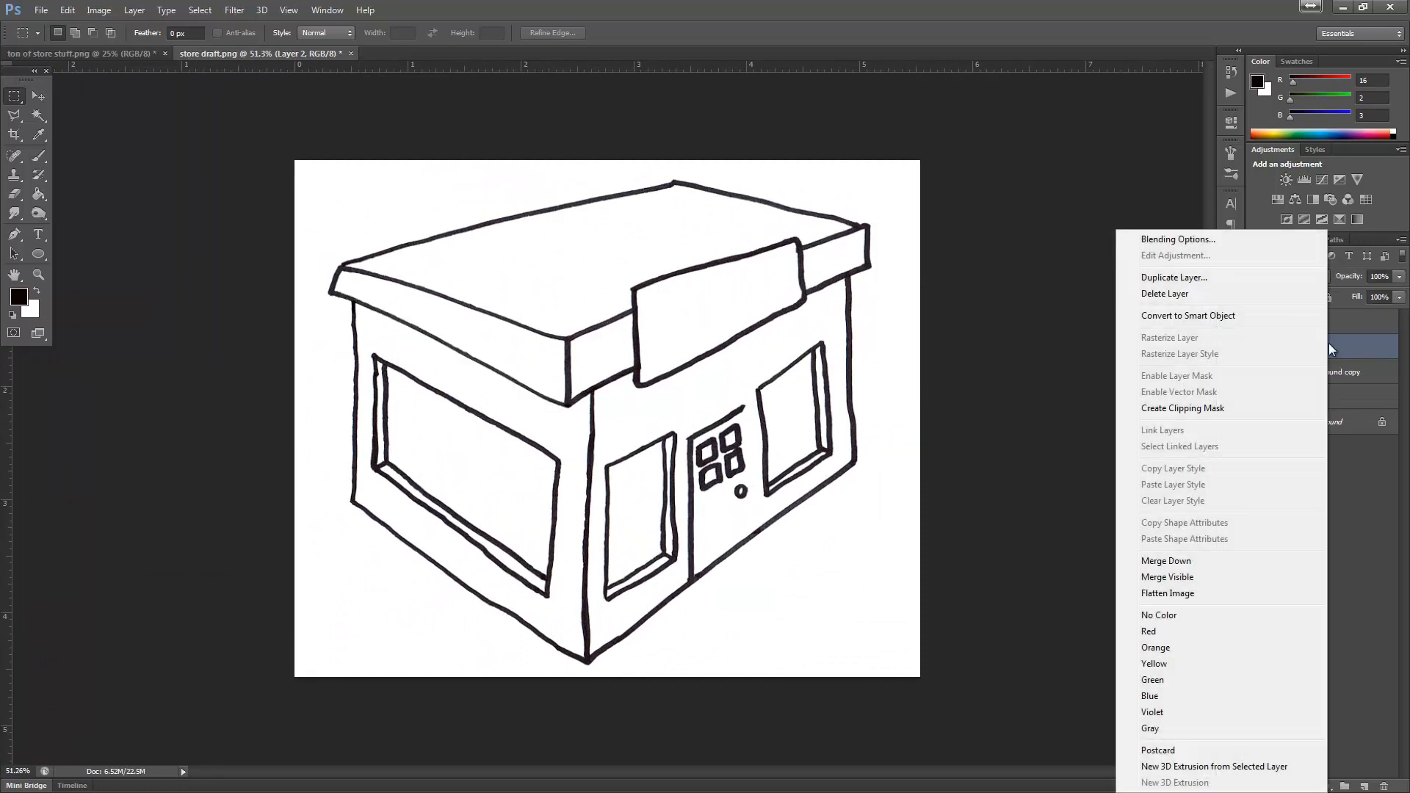
{"action": "left_click", "coordinate": [1184, 561]}
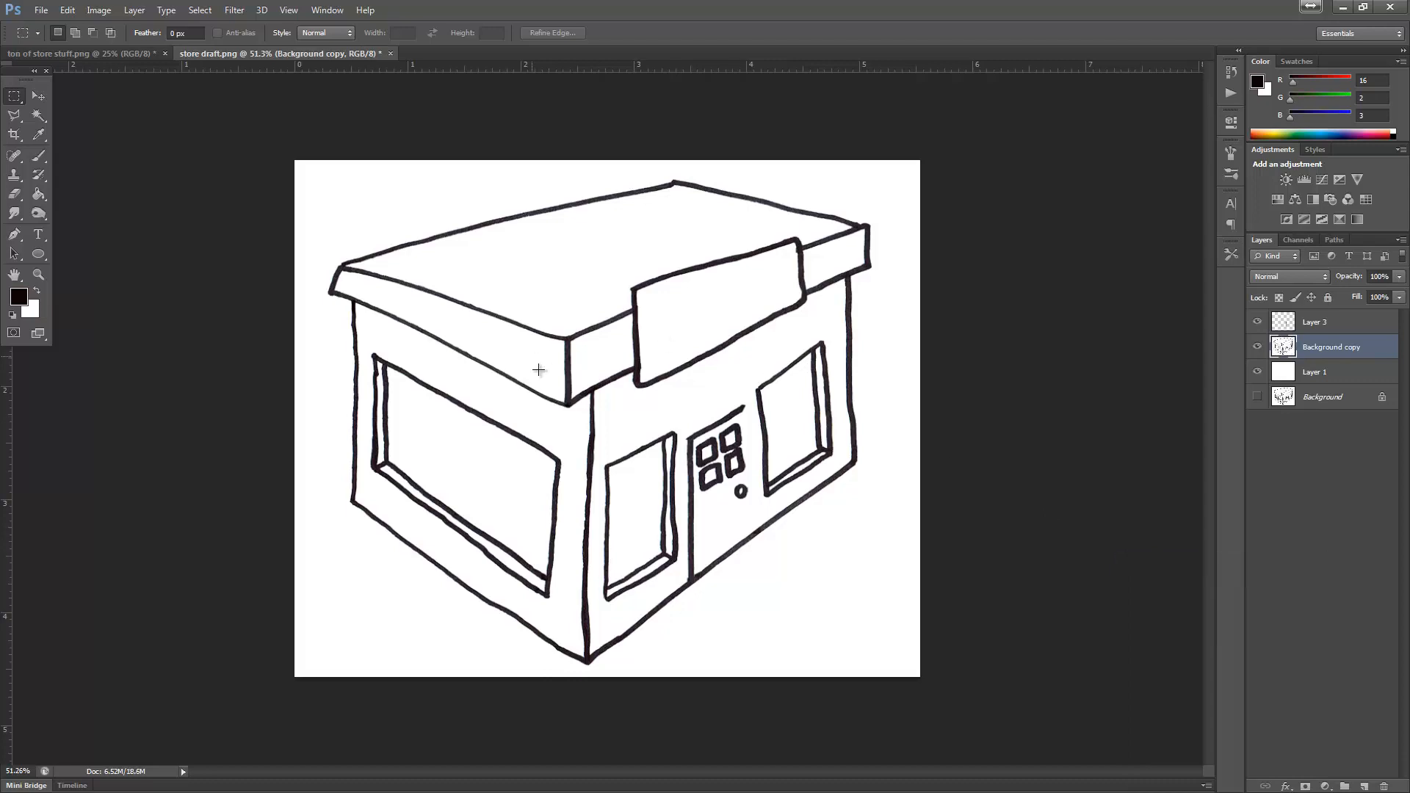
Hide and show the Background copy layer to check which lines it contains
{"action": "left_click", "coordinate": [1257, 348]}
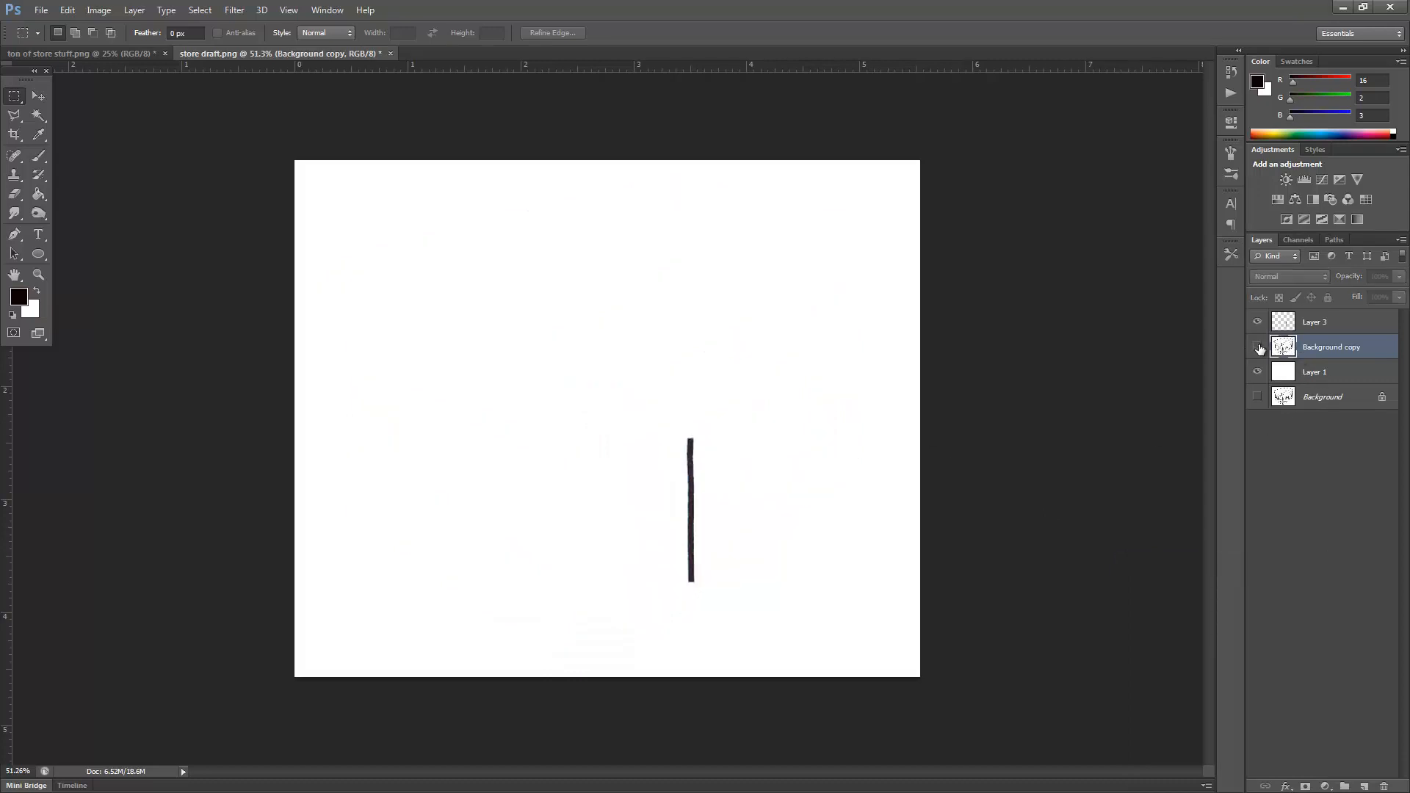
{"action": "left_click", "coordinate": [1257, 347]}
{"action": "left_click", "coordinate": [1257, 347]}
{"action": "left_click", "coordinate": [1258, 347]}
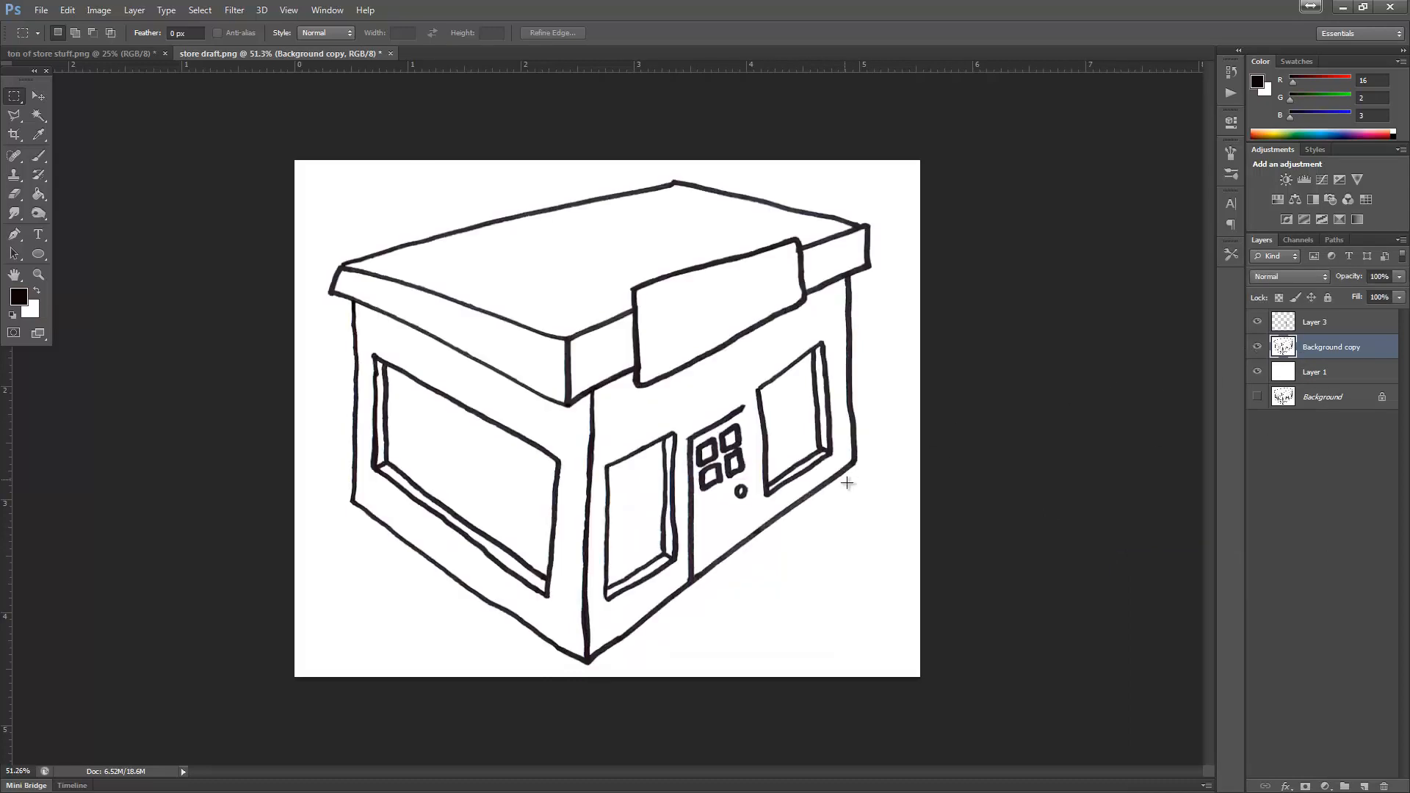
Duplicate Layer 3 and move the copied door line to the door's right edge
{"action": "scroll", "coordinate": [847, 482], "scroll_direction": "up", "scroll_amount": 7}
{"action": "left_click", "coordinate": [1317, 332]}
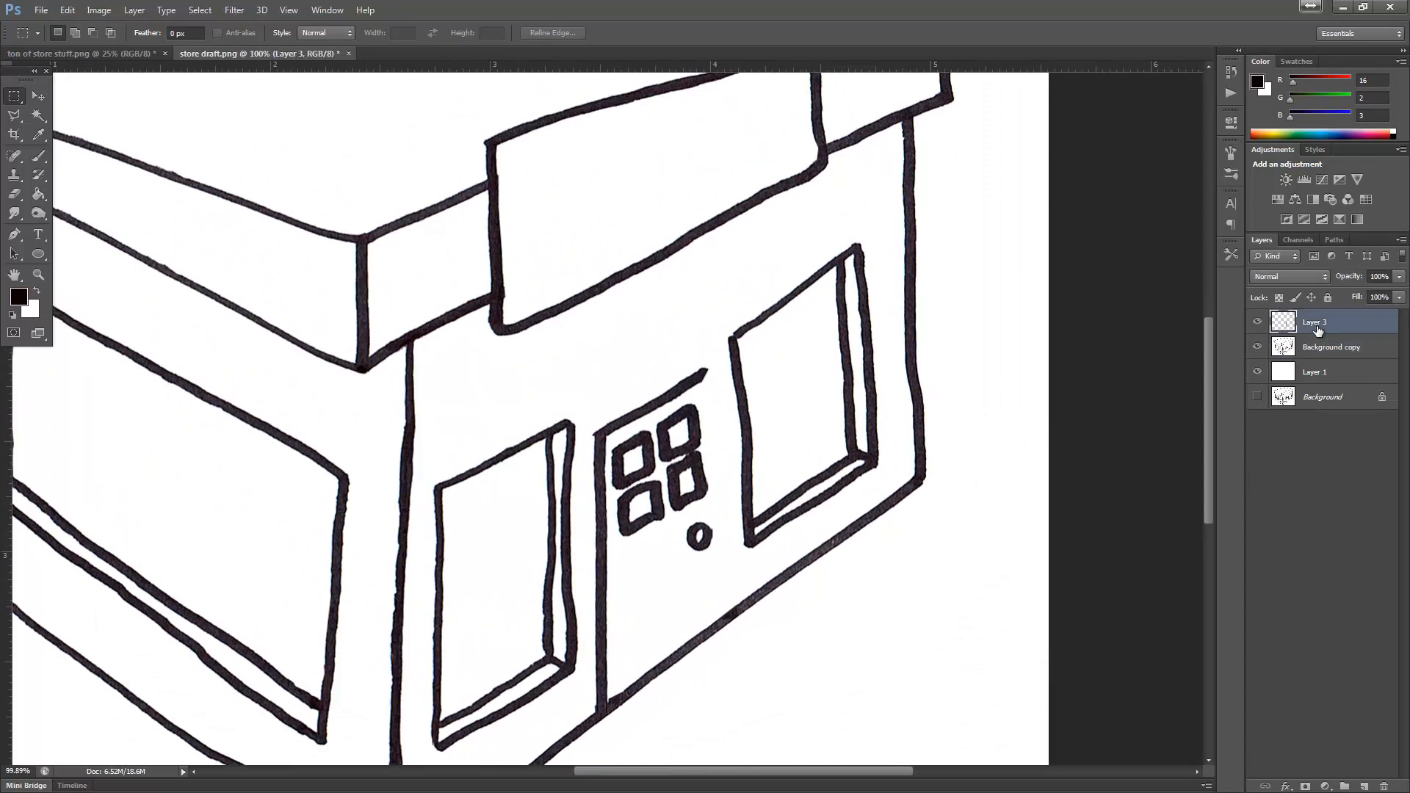
{"action": "right_click", "coordinate": [1318, 331]}
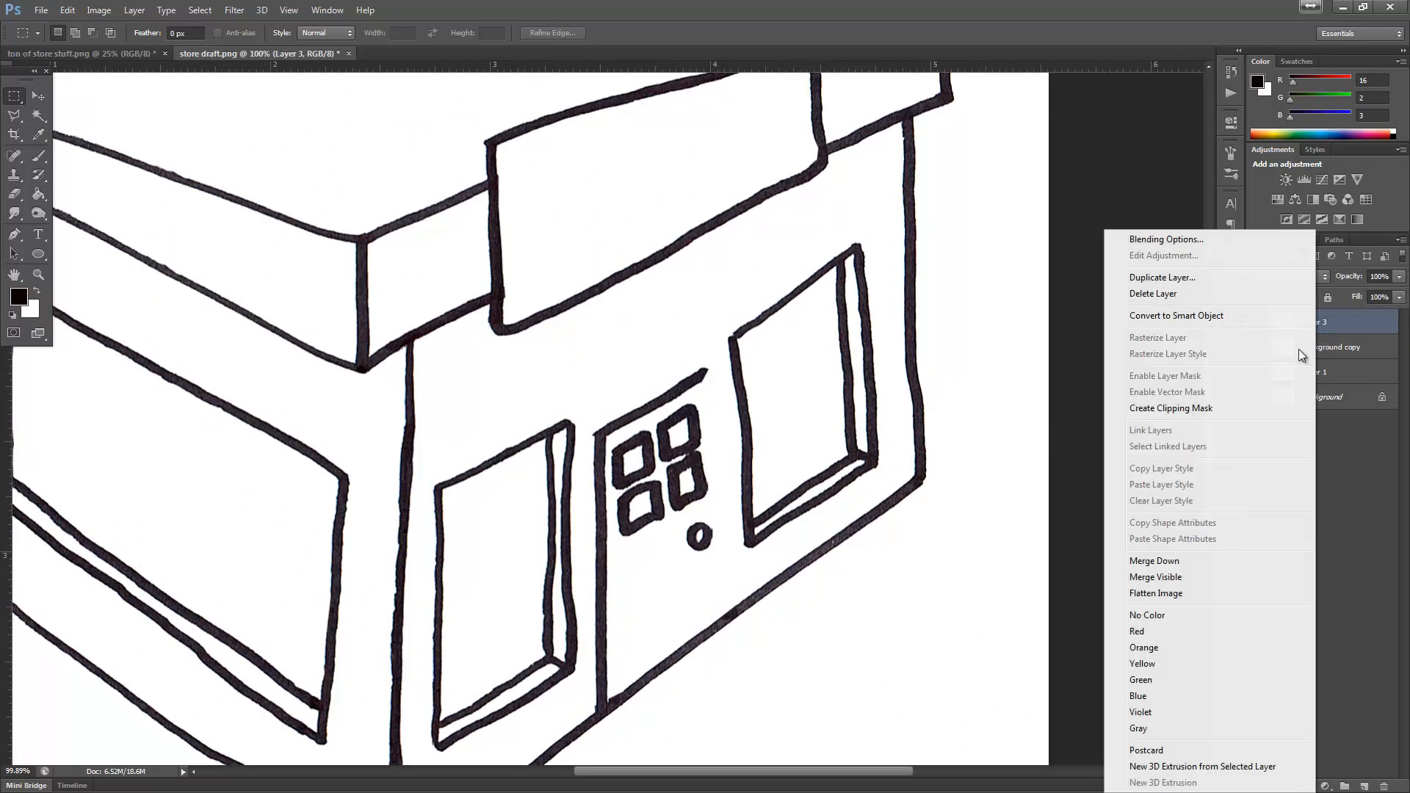
{"action": "left_click", "coordinate": [1189, 277]}
{"action": "key", "text": "Return"}
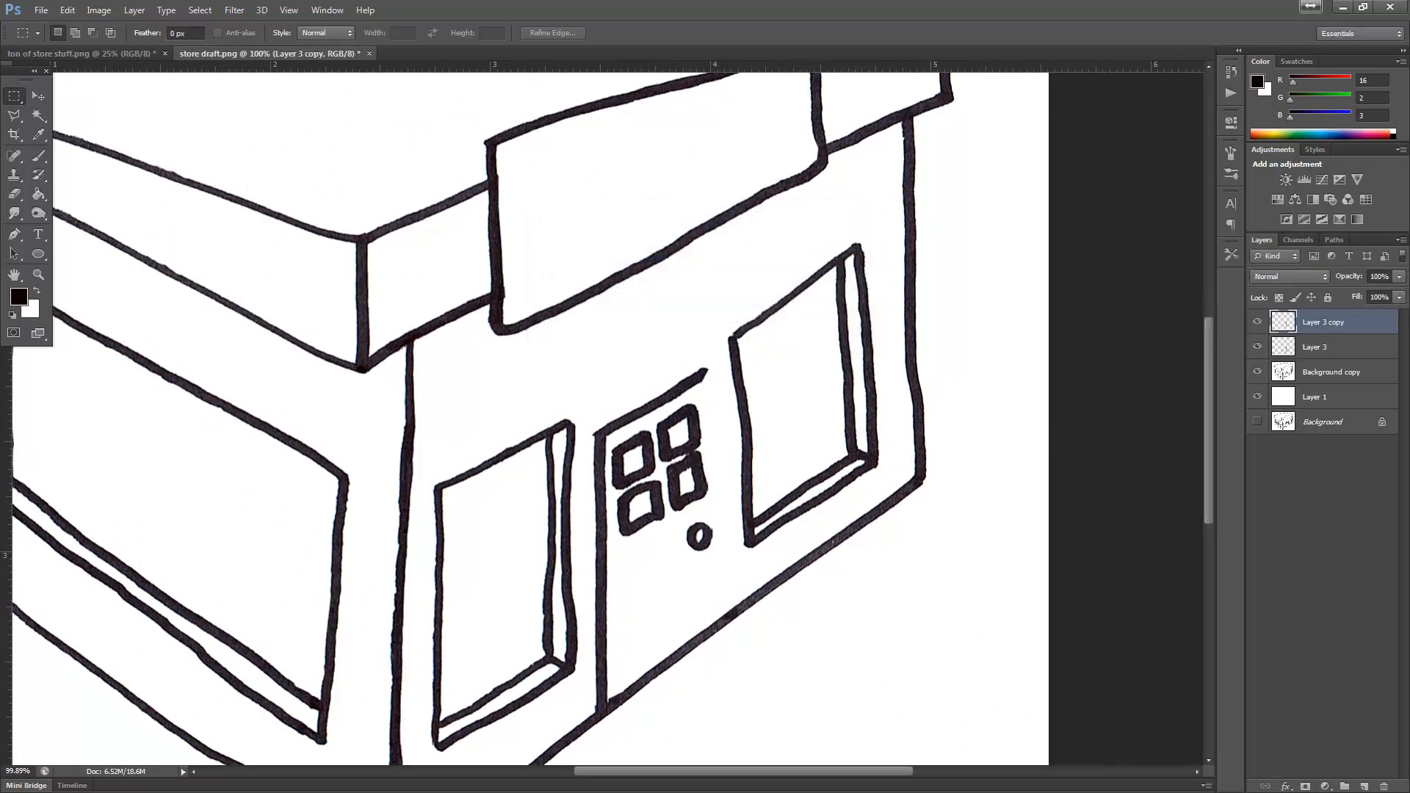
{"action": "key", "text": "v"}
{"action": "left_click_drag", "start_coordinate": [585, 528], "coordinate": [702, 434]}
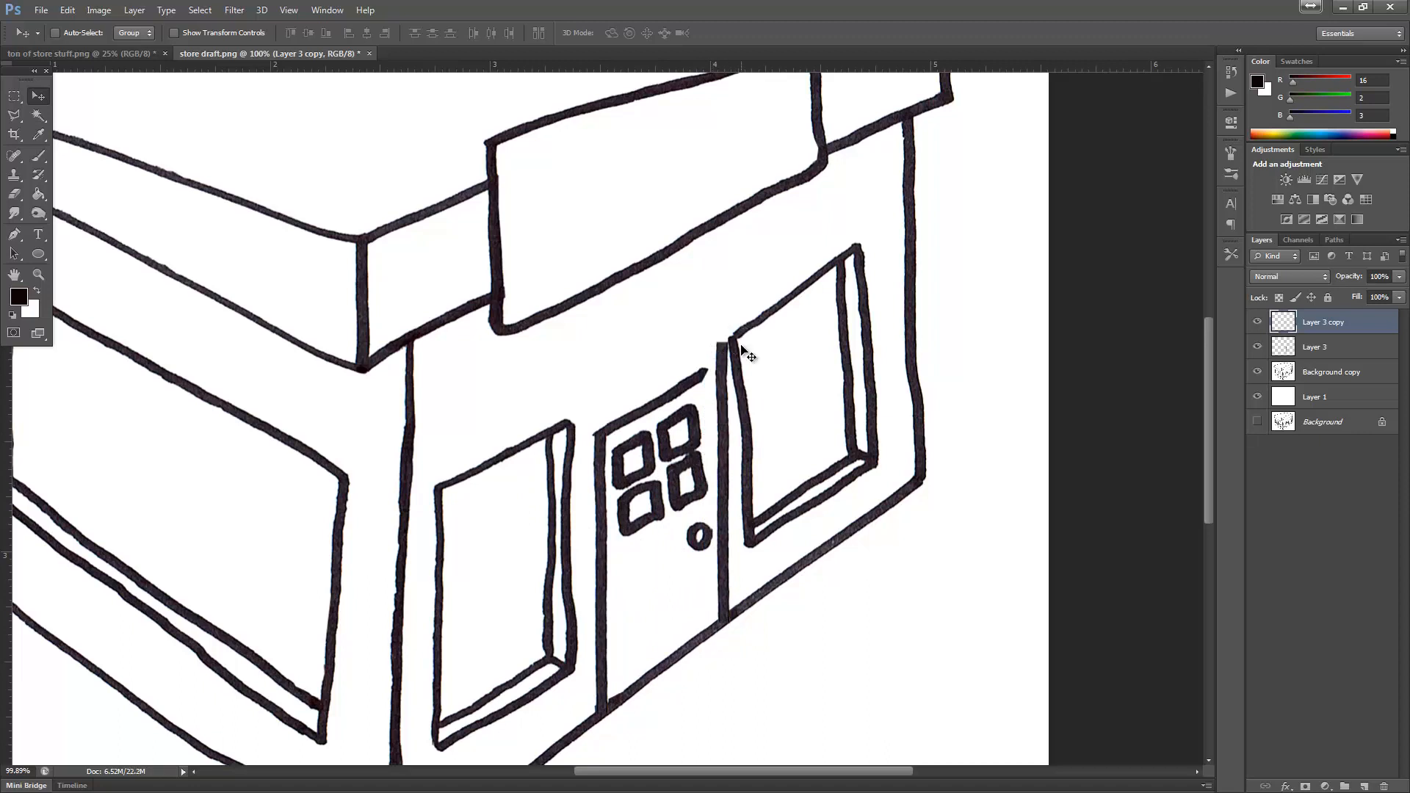
Transform the copied line to -4.11° rotation, 87.86% width and 92.90% height so it fits between the door's top corner and the ground line
{"action": "key", "text": "ctrl+t"}
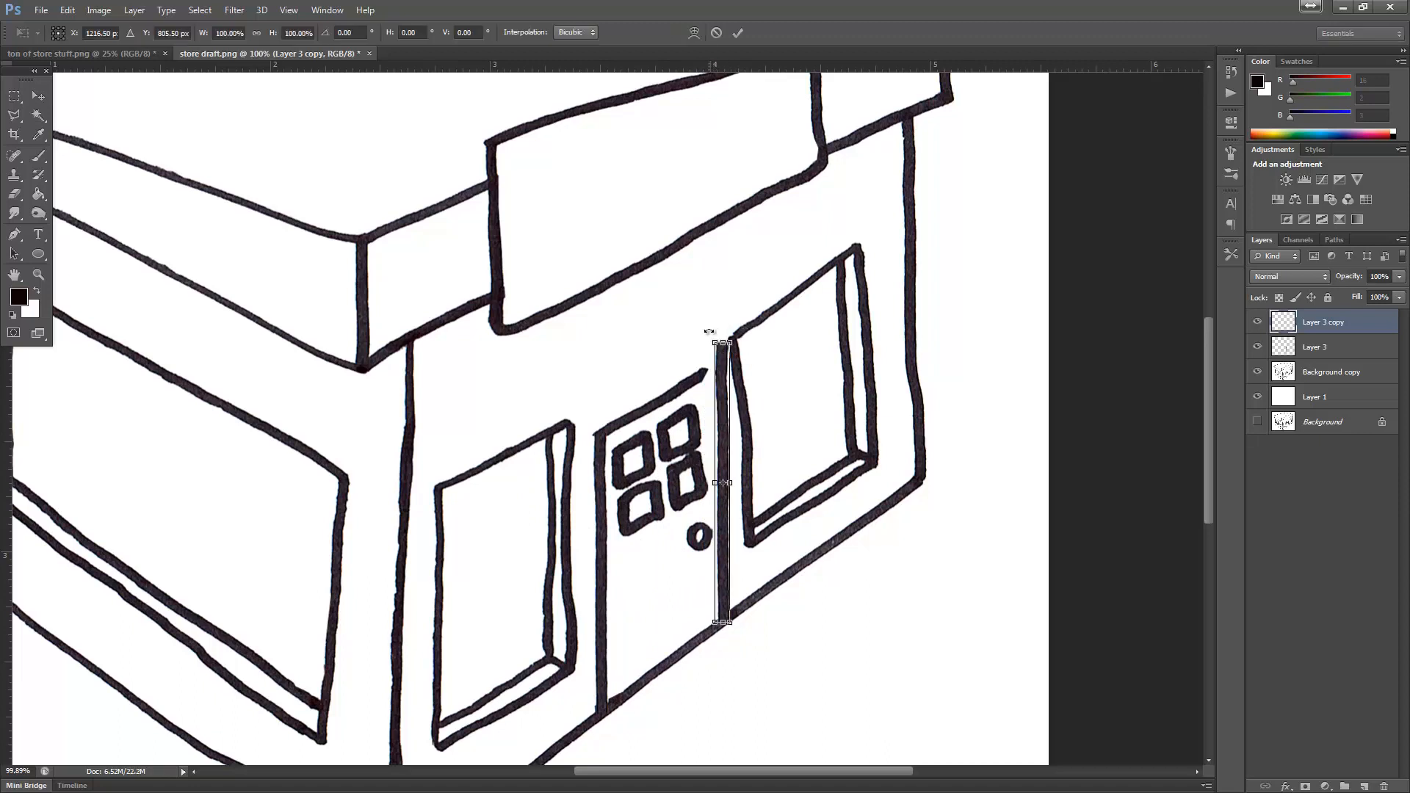
{"action": "left_click_drag", "start_coordinate": [710, 332], "coordinate": [701, 333]}
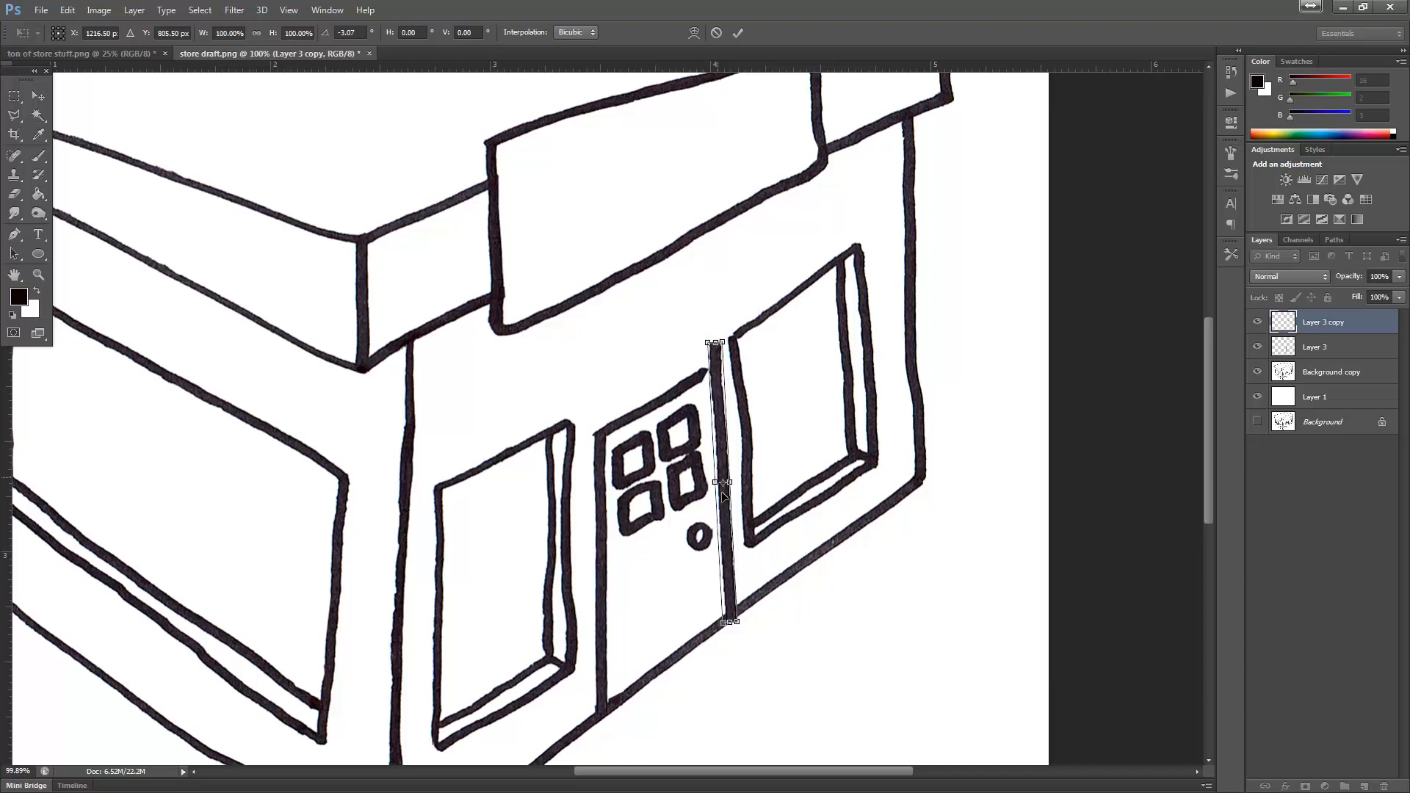
{"action": "left_click_drag", "start_coordinate": [726, 545], "coordinate": [721, 546]}
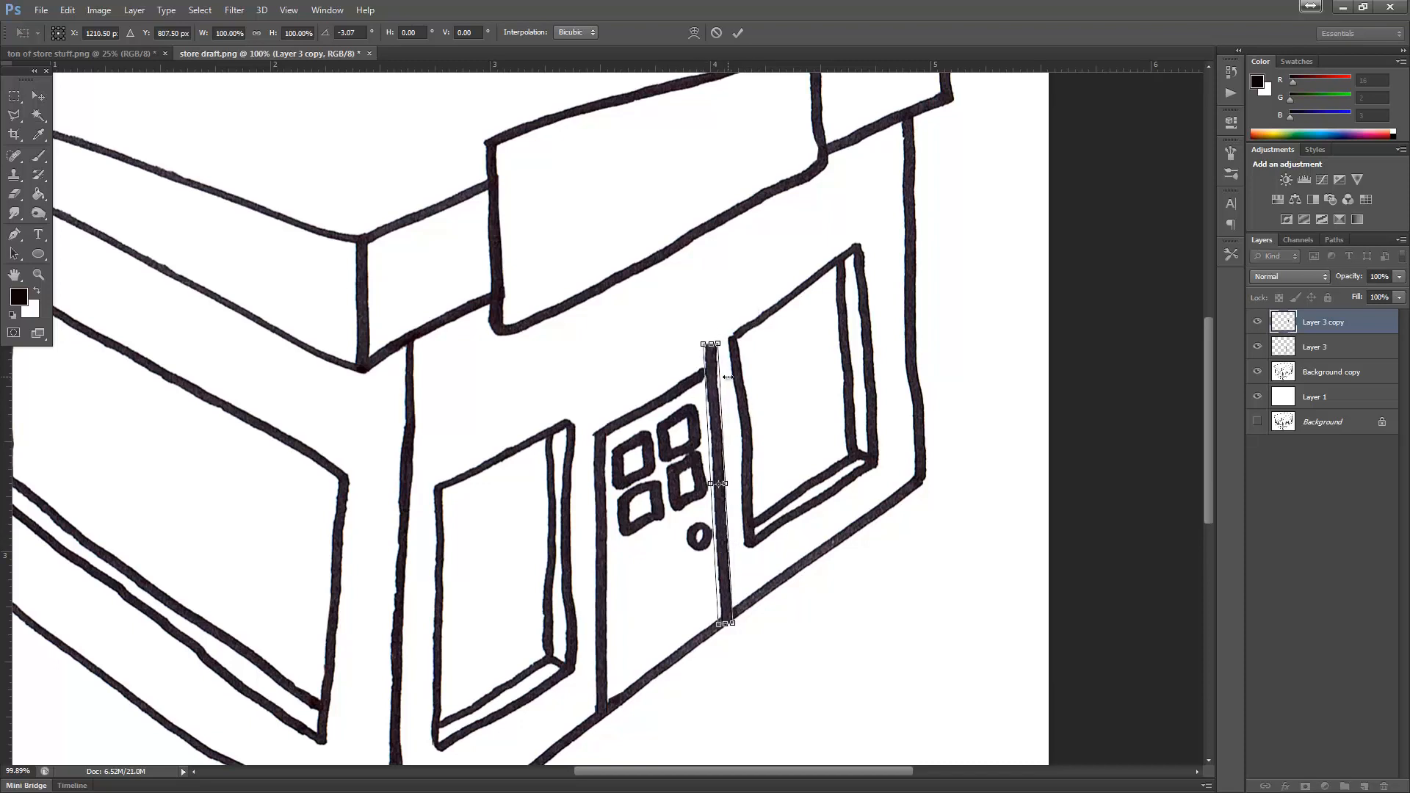
{"action": "left_click_drag", "start_coordinate": [702, 342], "coordinate": [697, 353]}
{"action": "key", "text": "Left"}
{"action": "key", "text": "Left"}
{"action": "key", "text": "Left"}
{"action": "key", "text": "Left"}
{"action": "key", "text": "Down"}
{"action": "key", "text": "Down"}
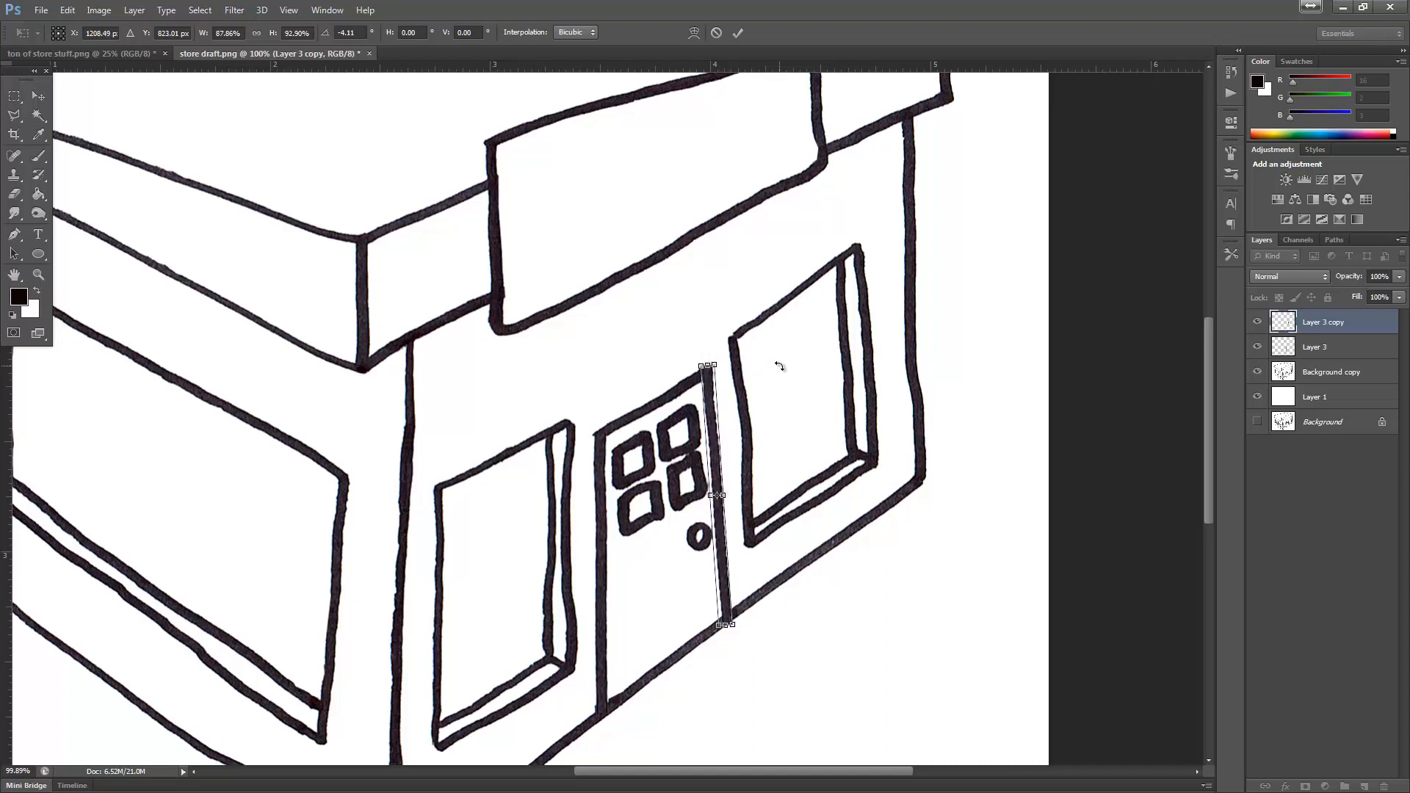
{"action": "key", "text": "Return"}
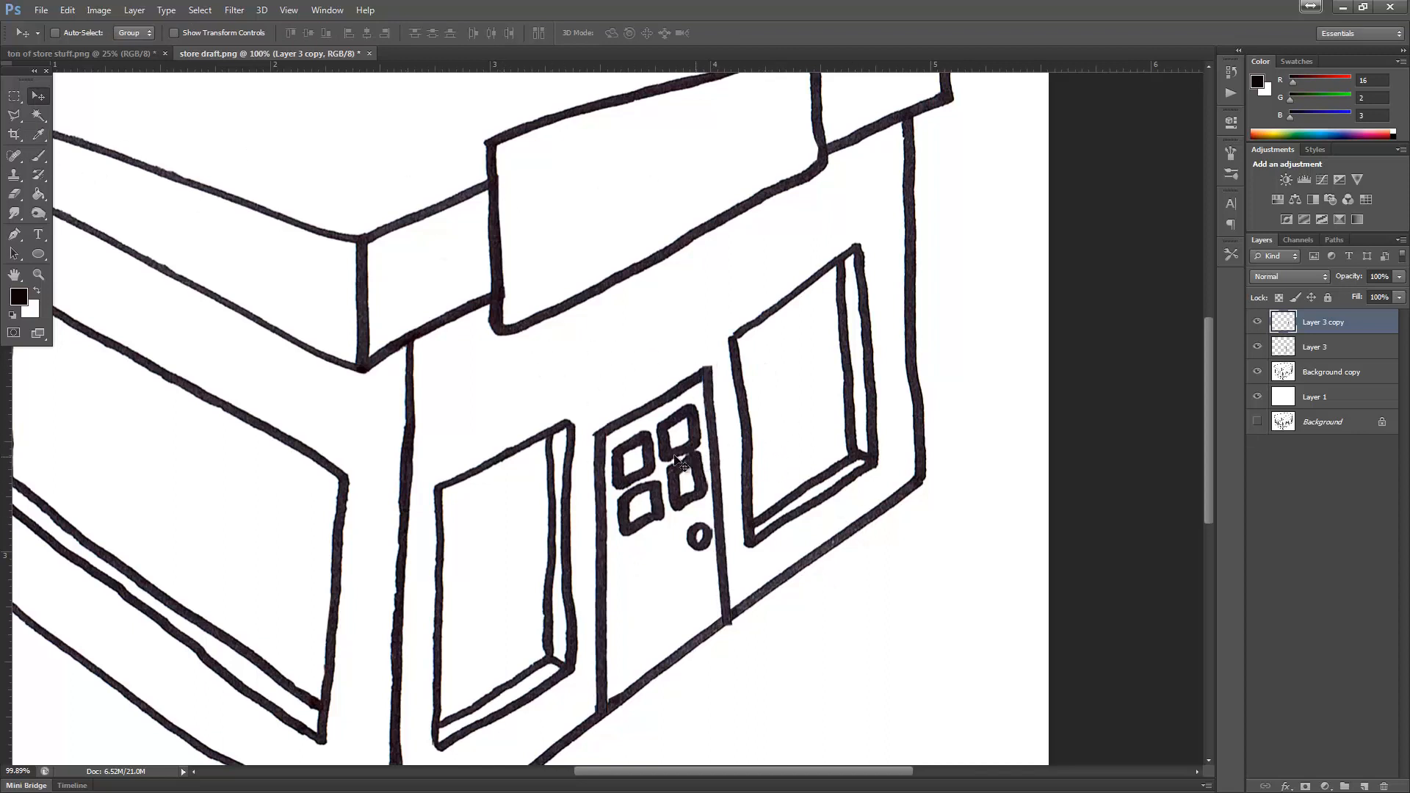
Lasso the end of the right door line that sticks out below the ground line, delete it, and clear the selection
{"action": "left_click", "coordinate": [39, 155]}
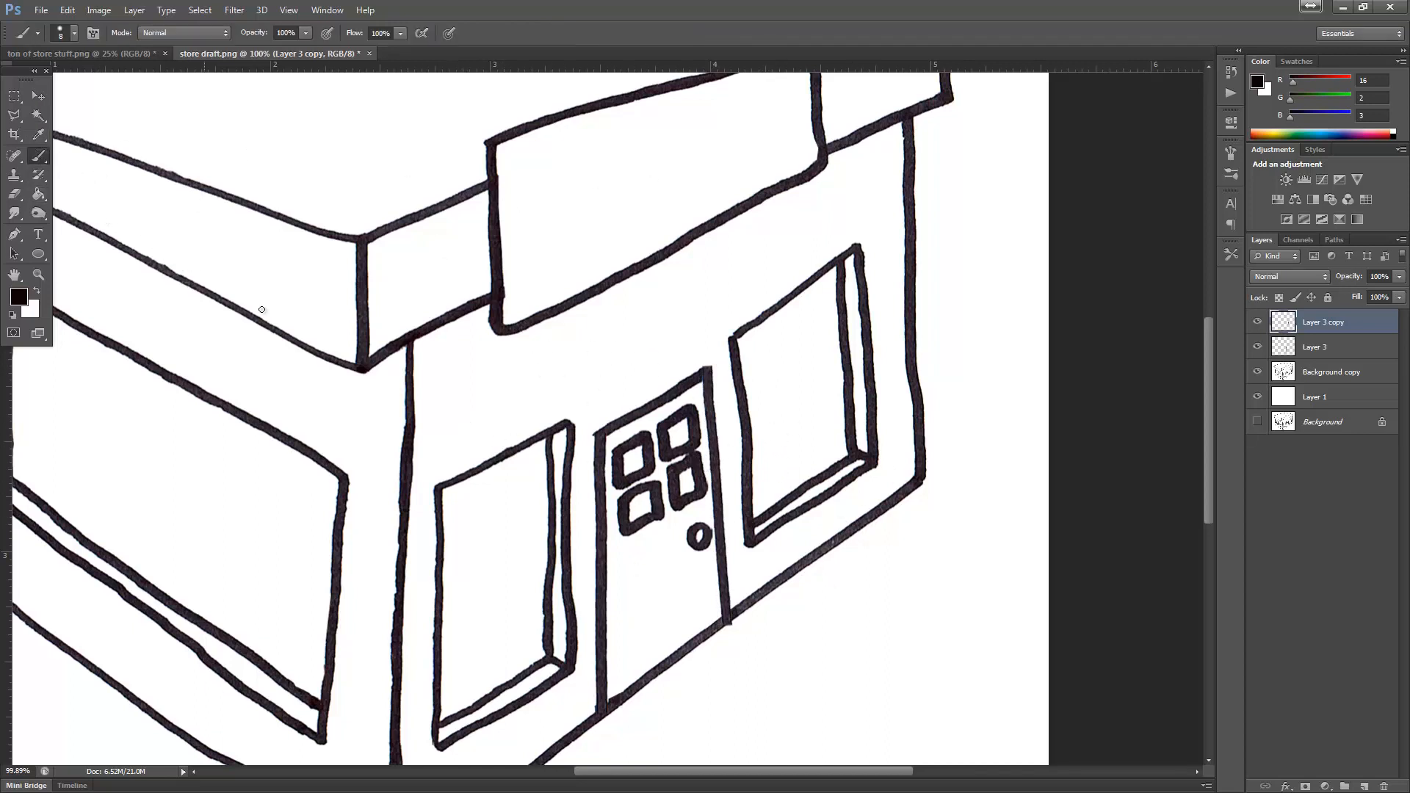
{"action": "left_click", "coordinate": [14, 116]}
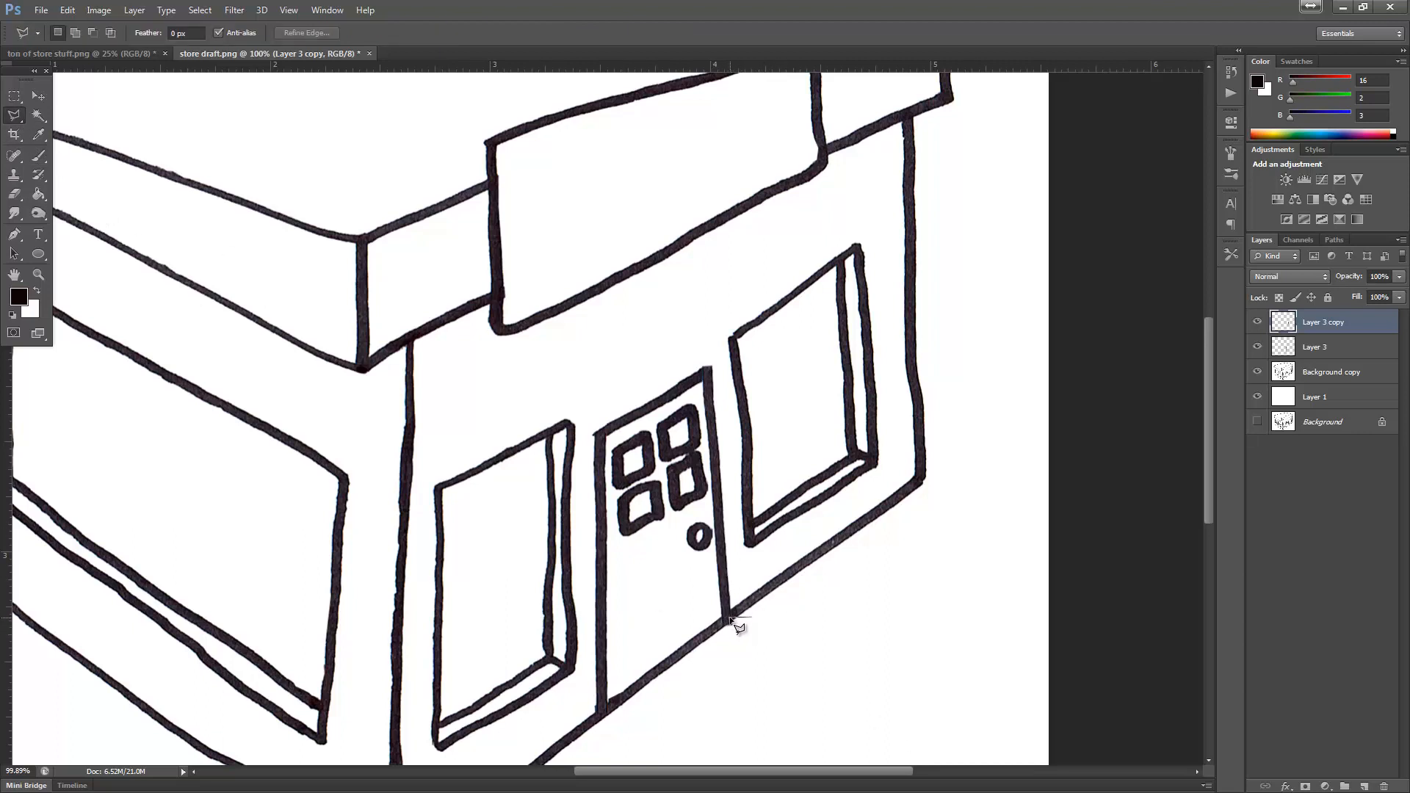
{"action": "left_click", "coordinate": [726, 618]}
{"action": "left_click", "coordinate": [703, 658]}
{"action": "double_click", "coordinate": [792, 694]}
{"action": "left_click", "coordinate": [11, 97]}
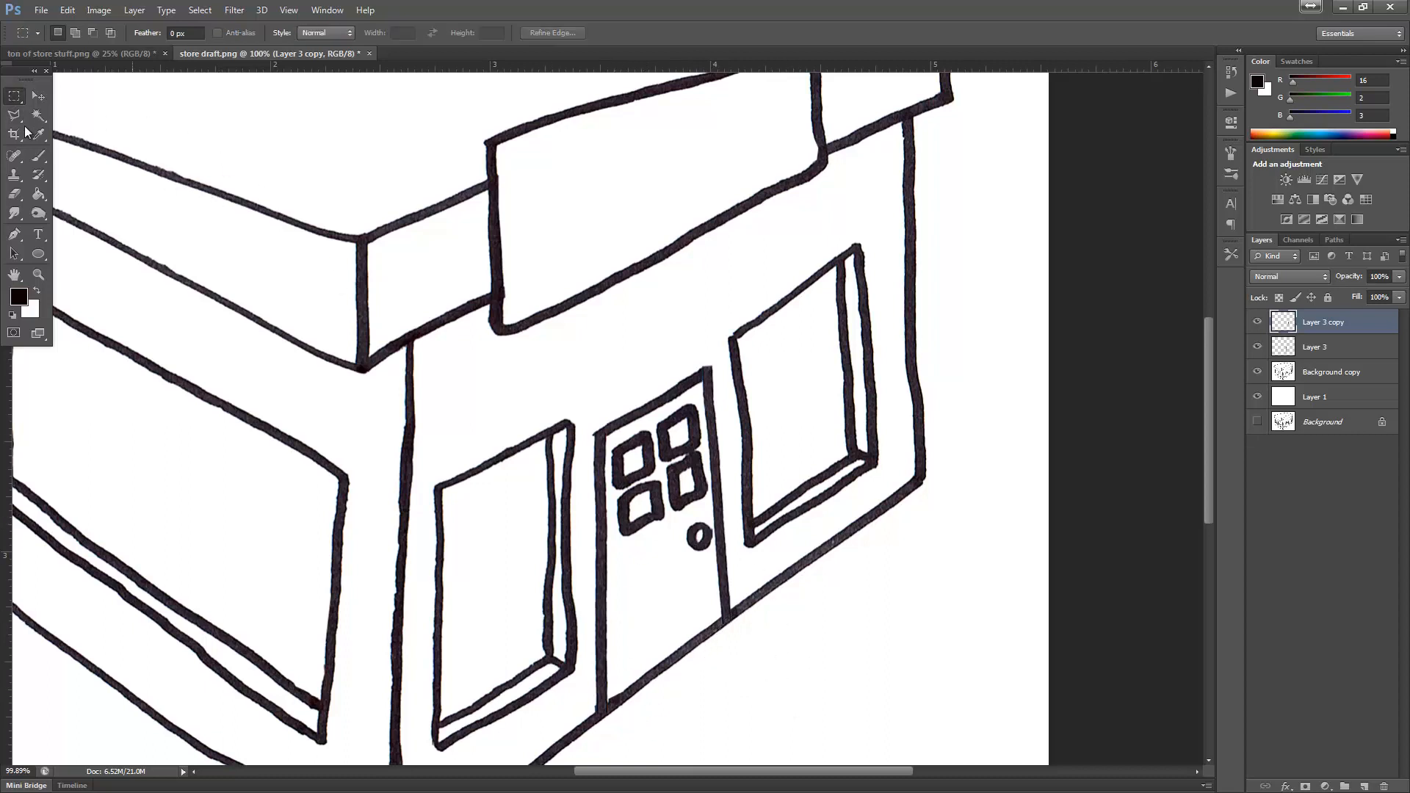
{"action": "left_click", "coordinate": [74, 100]}
Merge Layer 3 copy down into Layer 3, and merge Layer 3 into the Background copy layer
{"action": "left_click", "coordinate": [38, 155]}
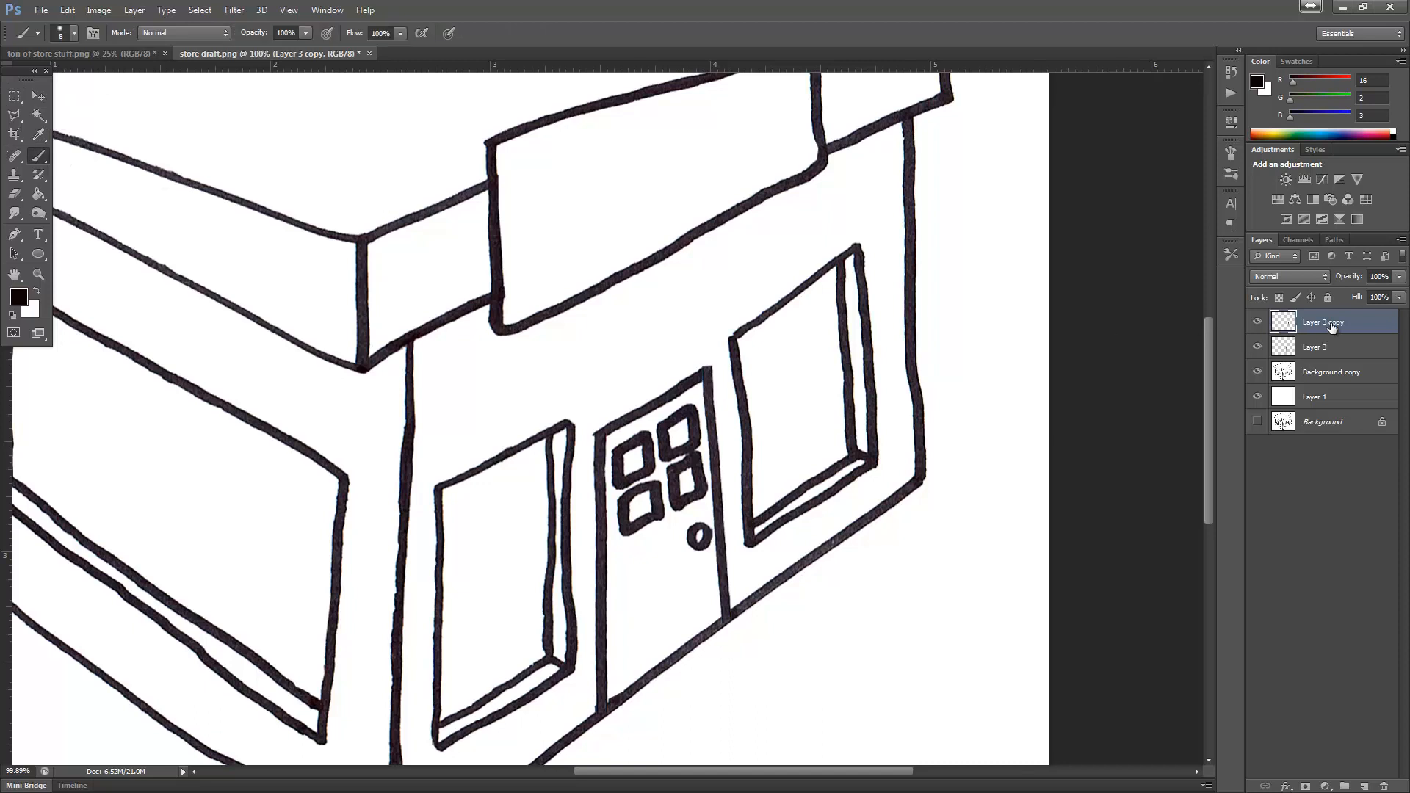
{"action": "right_click", "coordinate": [1332, 327]}
{"action": "left_click", "coordinate": [1193, 561]}
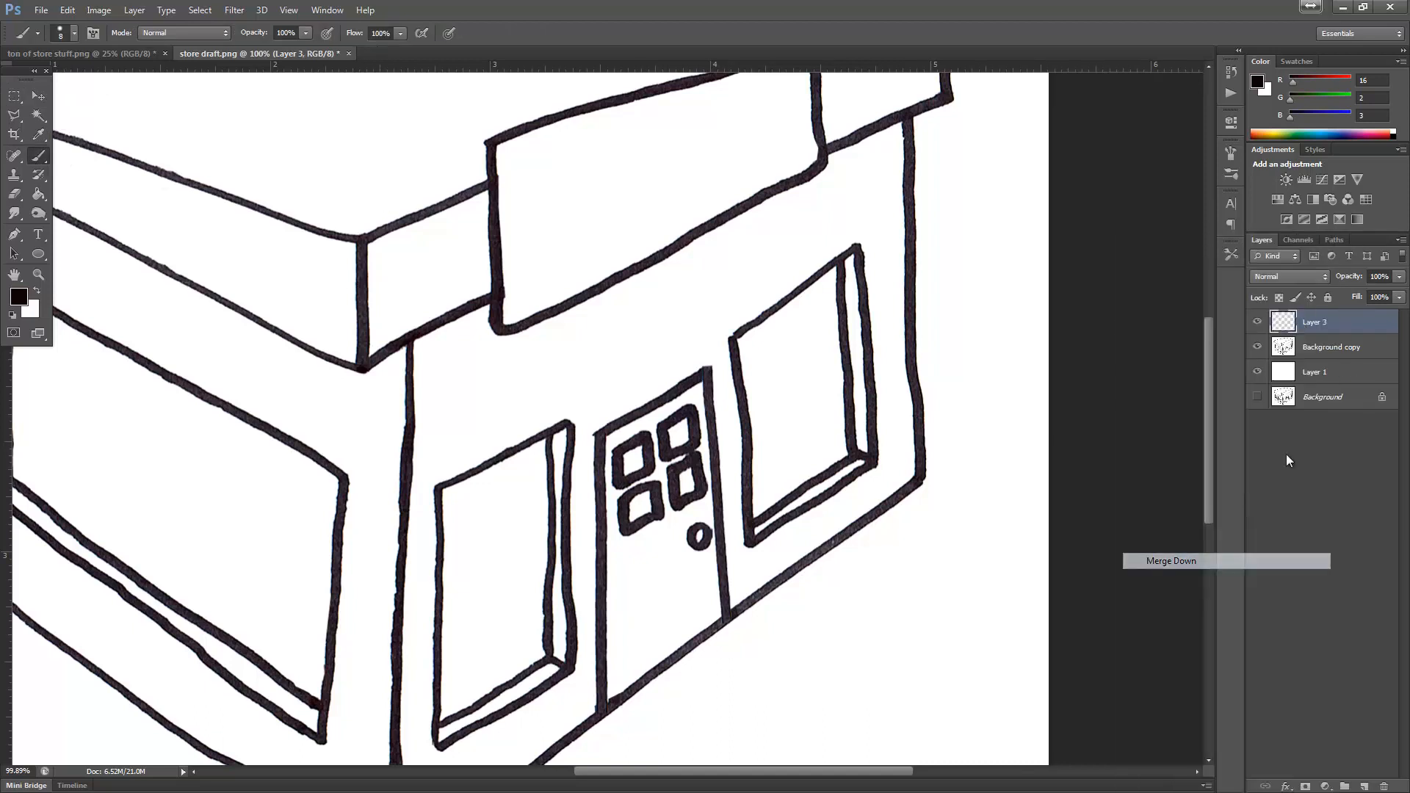
{"action": "right_click", "coordinate": [1318, 325]}
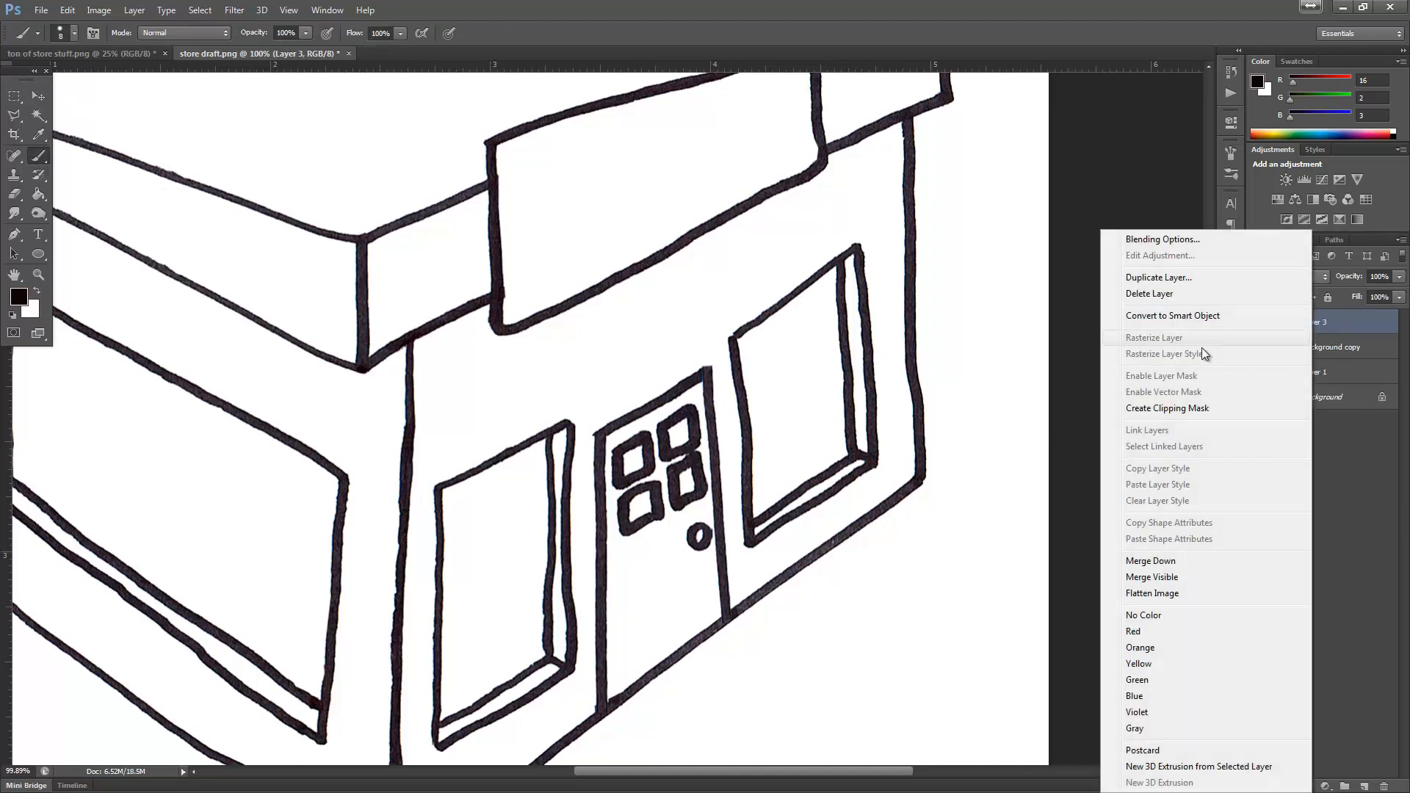
{"action": "left_click", "coordinate": [1157, 559]}
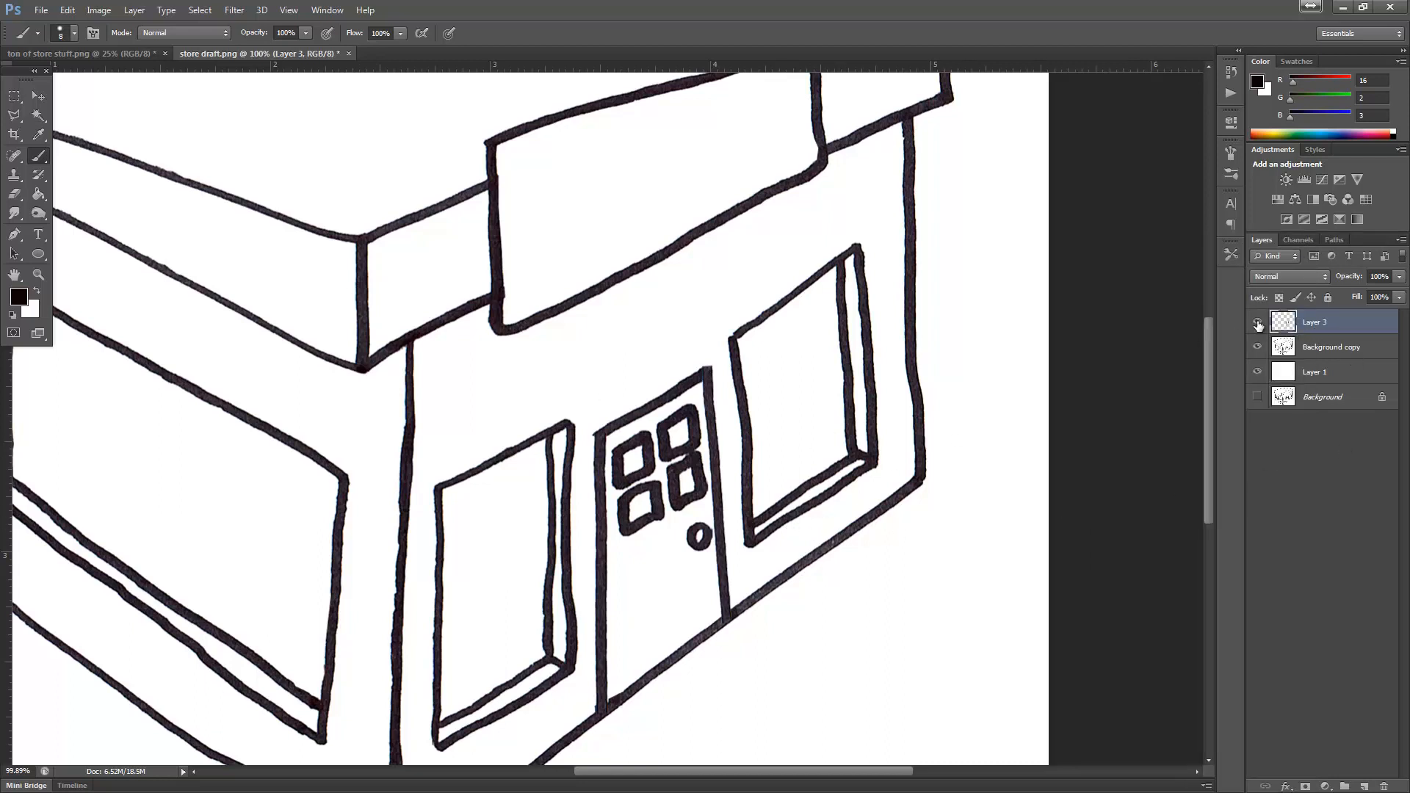
{"action": "right_click", "coordinate": [1353, 326]}
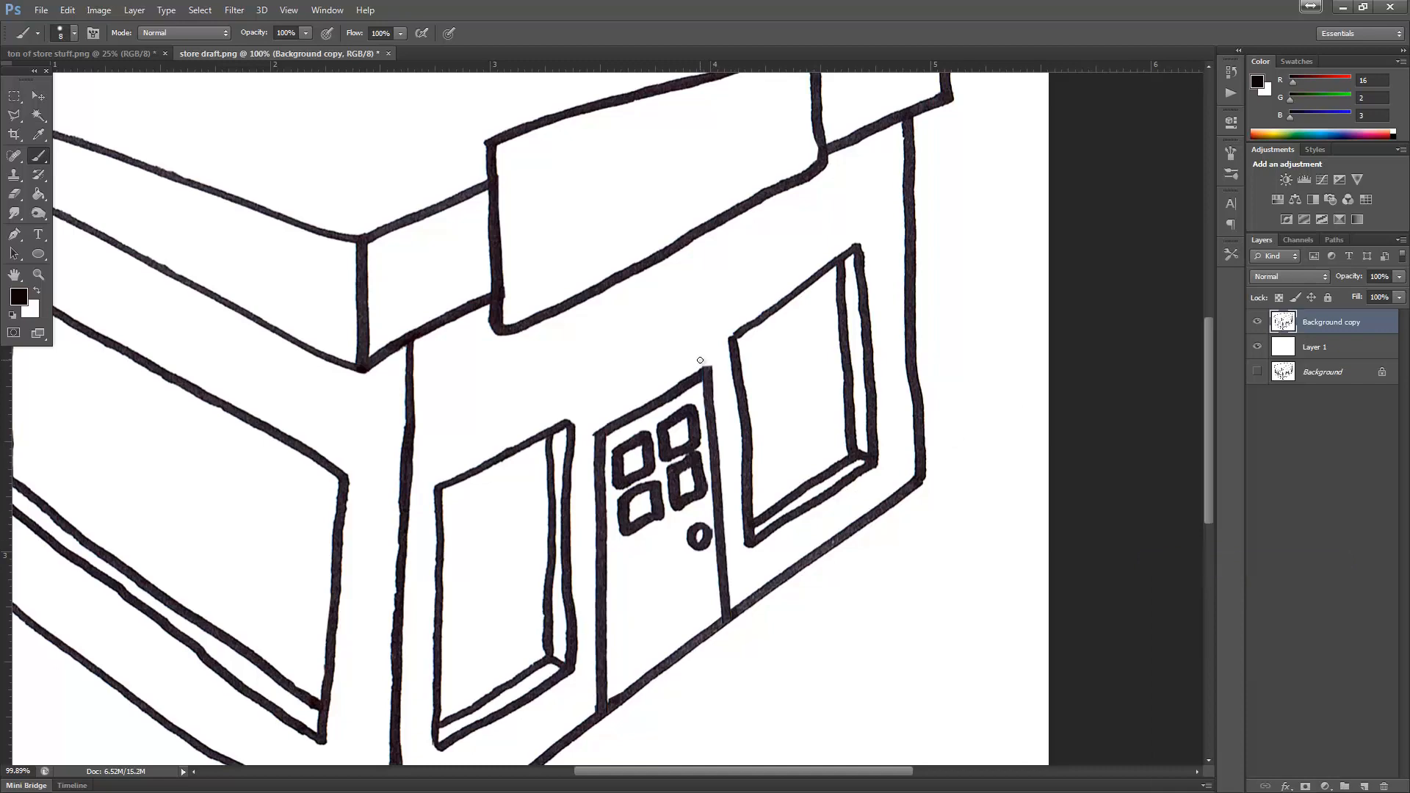
Sample the dark line colour and brush over the door's top right corner and both joints where the door edges meet the ground line
{"action": "scroll", "coordinate": [690, 374], "scroll_direction": "up", "scroll_amount": 5}
{"action": "left_click", "coordinate": [685, 378], "text": "alt"}
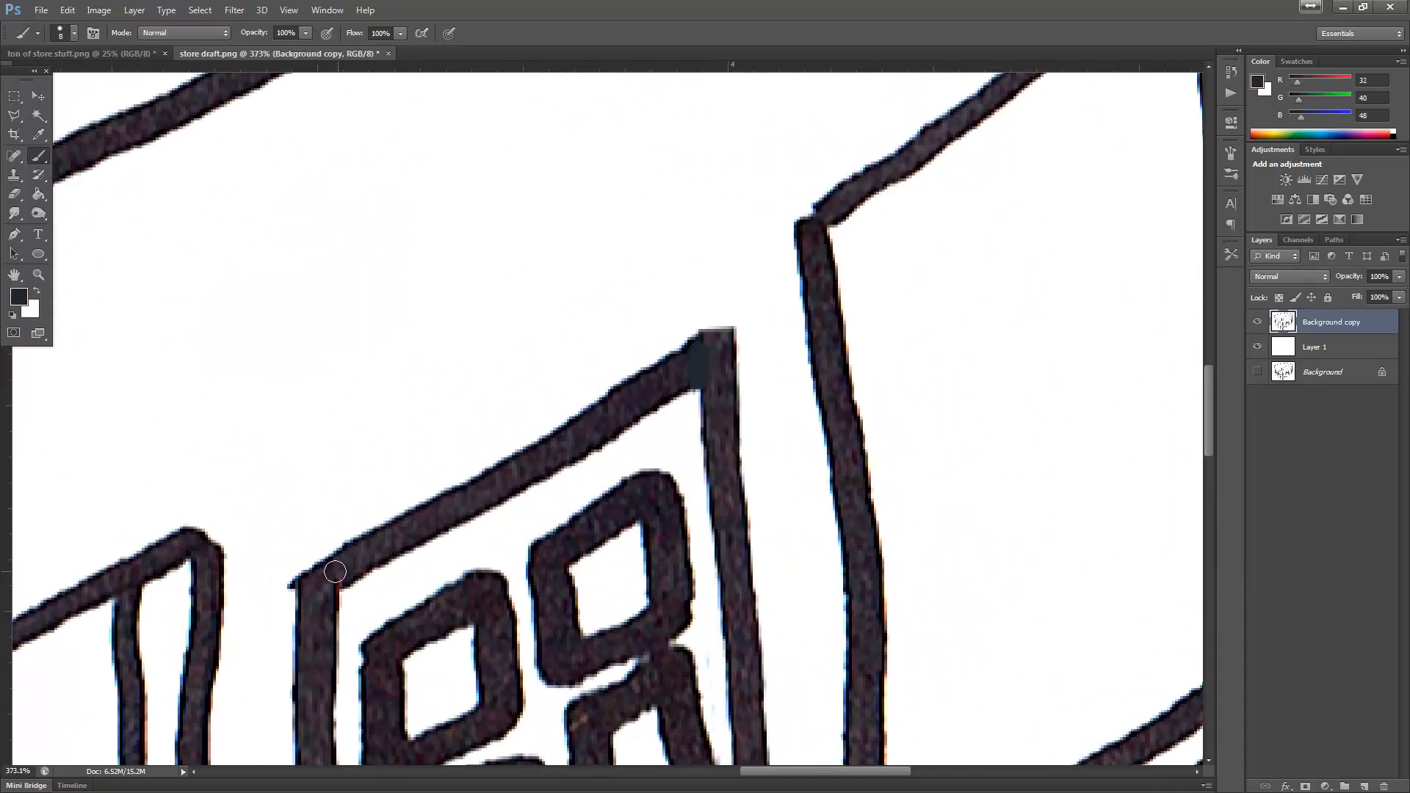
{"action": "scroll", "coordinate": [316, 585], "scroll_direction": "down", "scroll_amount": 10}
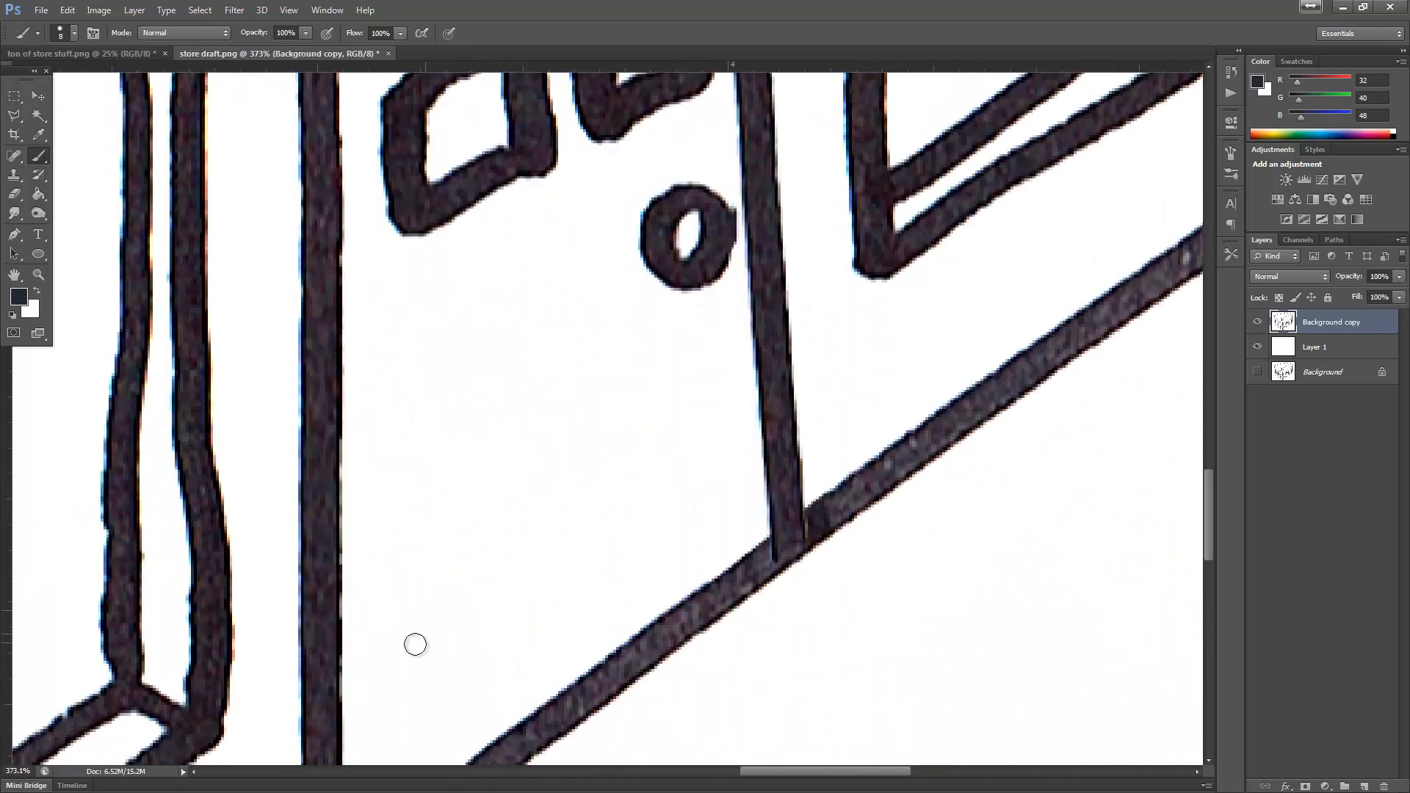
{"action": "scroll", "coordinate": [415, 644], "scroll_direction": "down", "scroll_amount": 4}
{"action": "mouse_move", "coordinate": [359, 642]}
{"action": "left_mouse_down"}
{"action": "mouse_move", "coordinate": [322, 602]}
{"action": "mouse_move", "coordinate": [302, 629]}
{"action": "mouse_move", "coordinate": [361, 575]}
{"action": "left_mouse_up"}
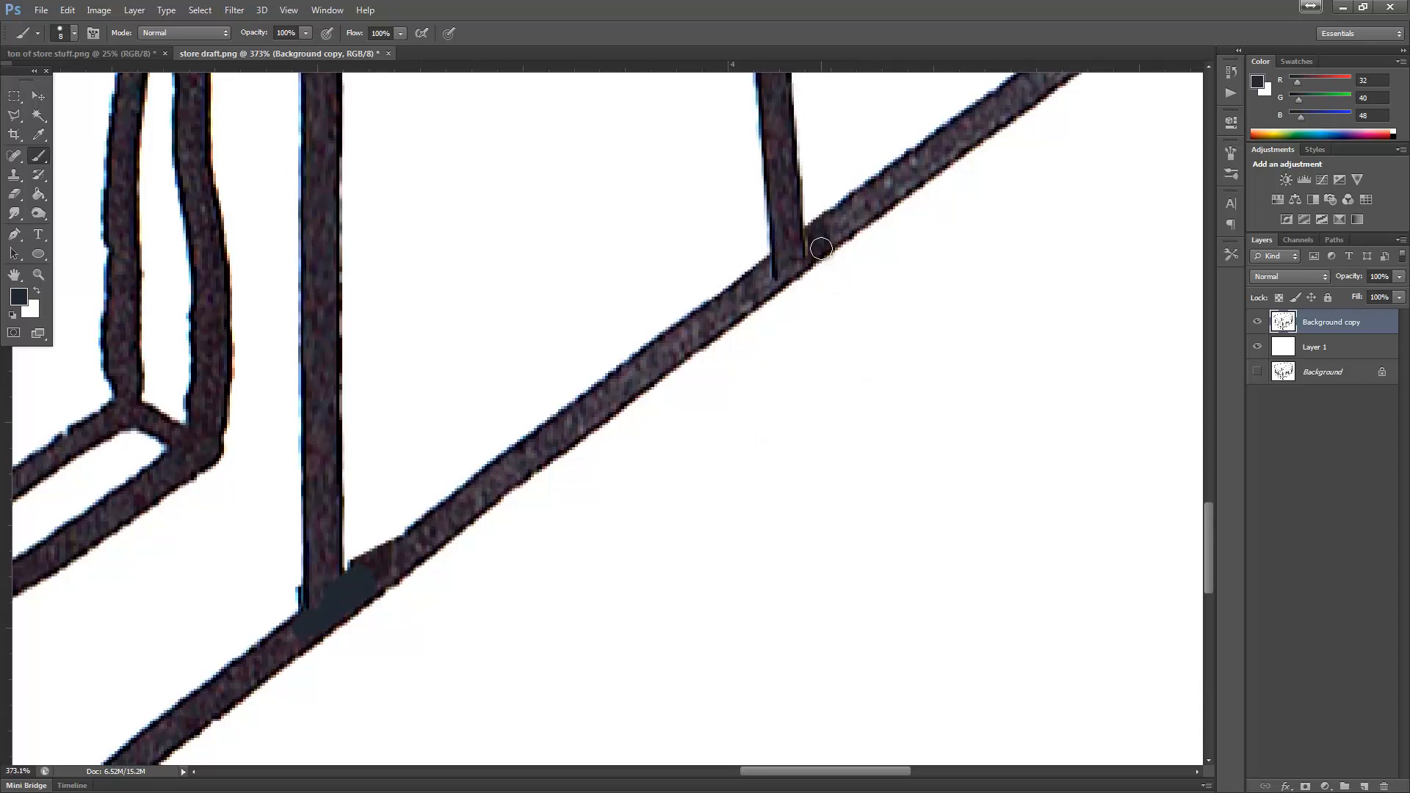
{"action": "mouse_move", "coordinate": [803, 245]}
{"action": "left_mouse_down"}
{"action": "mouse_move", "coordinate": [759, 278]}
{"action": "mouse_move", "coordinate": [787, 261]}
{"action": "left_mouse_up"}
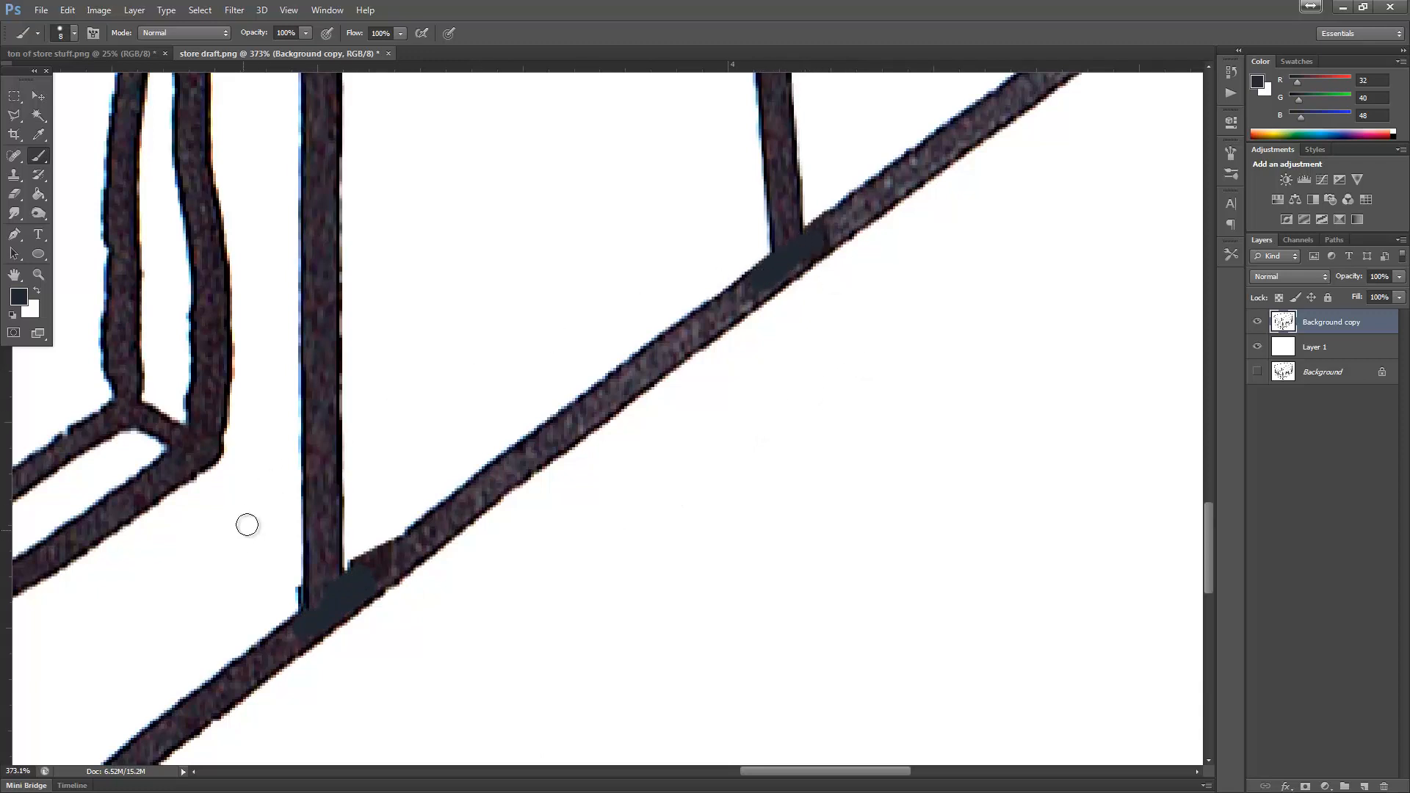
Lasso the dark bump above the ground line beside the door's left edge, delete it, and clear the selection
{"action": "left_click", "coordinate": [14, 115]}
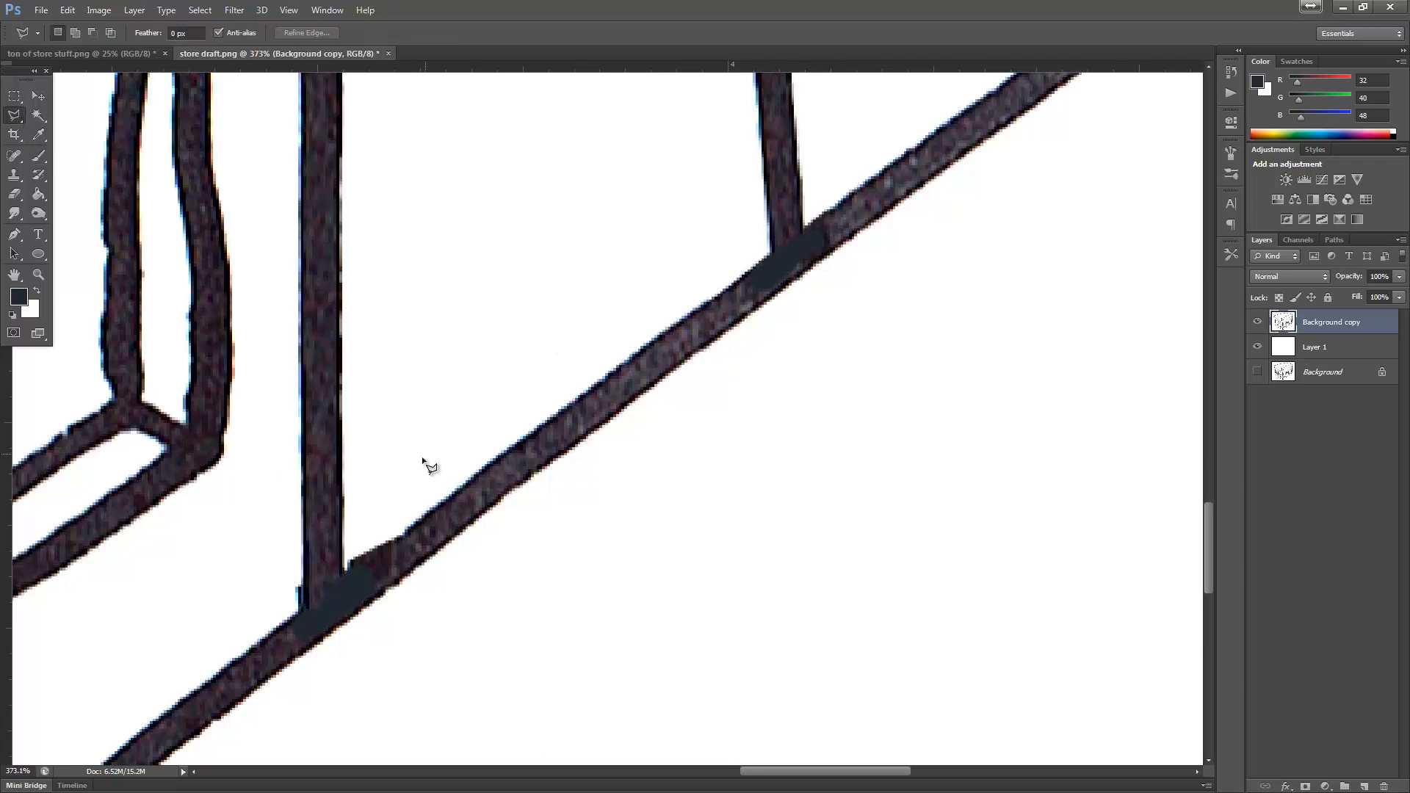
{"action": "left_click", "coordinate": [440, 503]}
{"action": "left_click", "coordinate": [401, 539]}
{"action": "left_click", "coordinate": [348, 568]}
{"action": "double_click", "coordinate": [363, 466]}
{"action": "left_click_drag", "start_coordinate": [368, 503], "coordinate": [362, 504]}
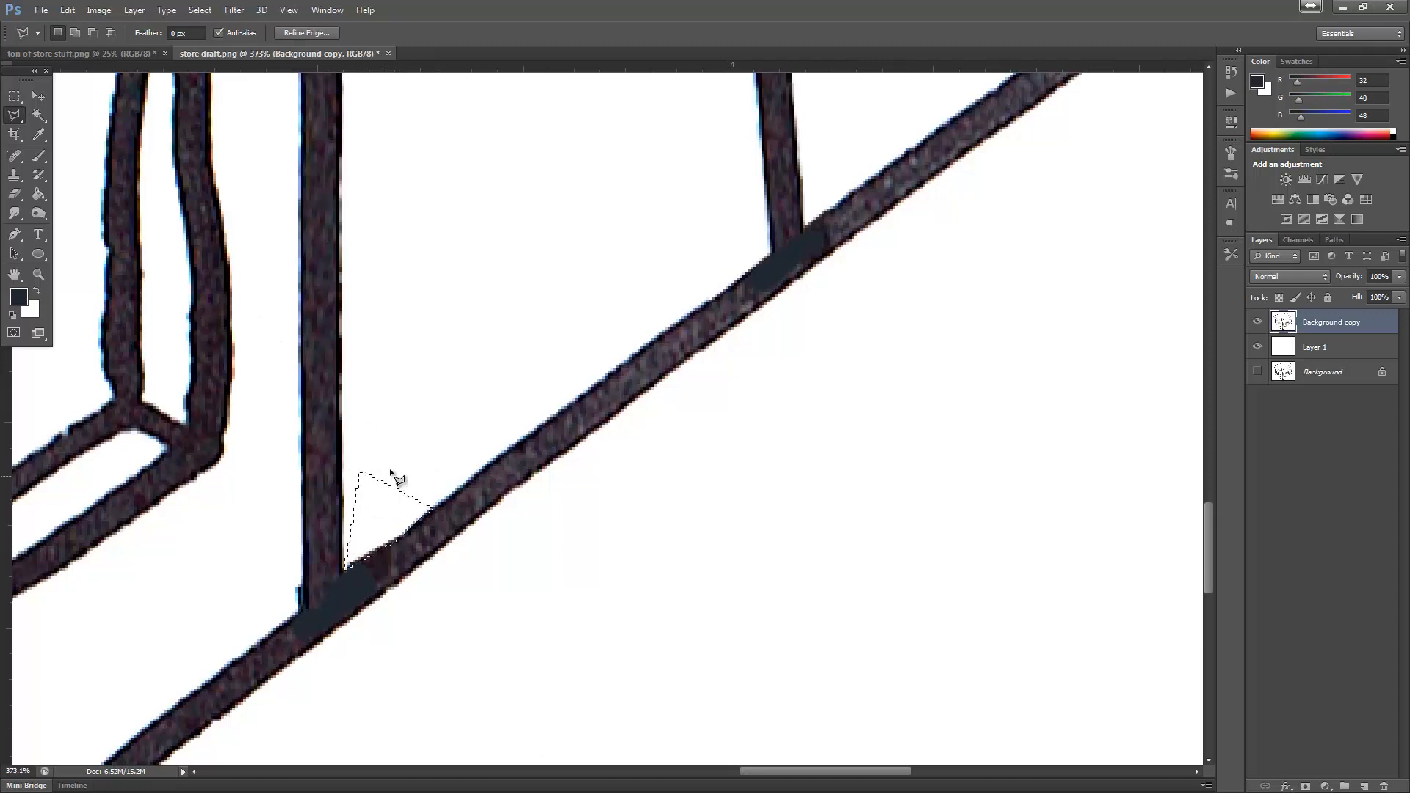
{"action": "left_click", "coordinate": [14, 96]}
{"action": "left_click", "coordinate": [288, 536]}
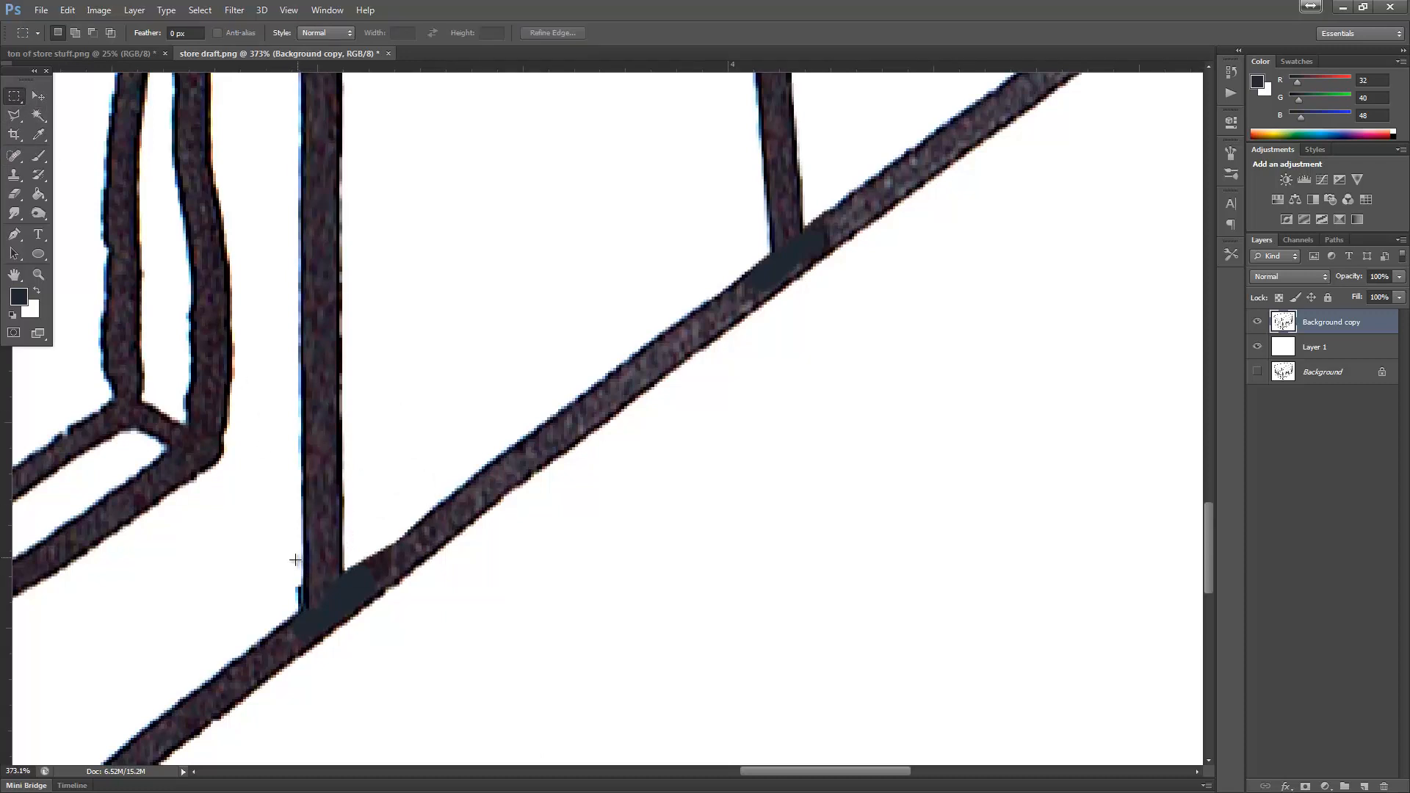
Lasso the stray speck outside the foot of the door's left edge, delete it, and clear the selection
{"action": "left_click", "coordinate": [14, 116]}
{"action": "left_click", "coordinate": [263, 547]}
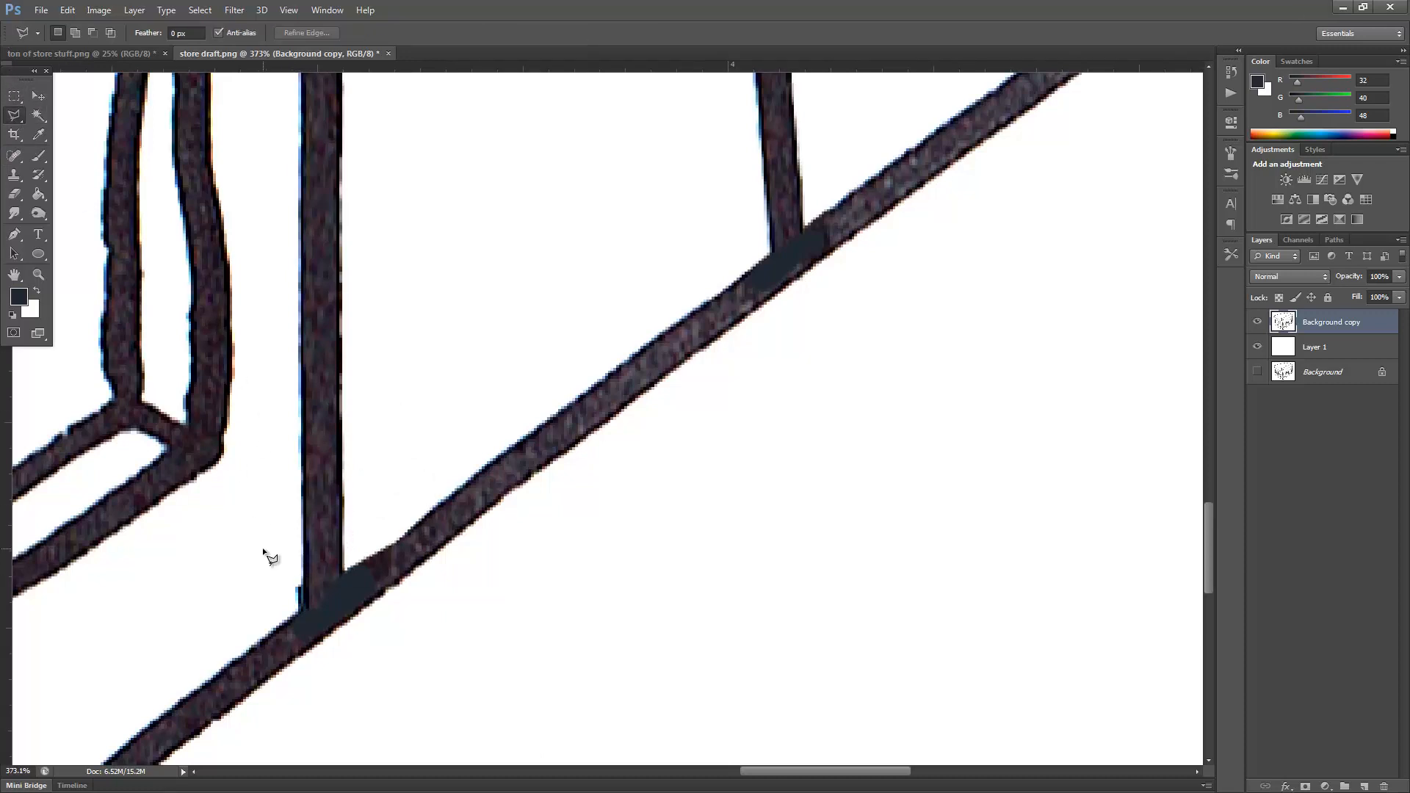
{"action": "left_click", "coordinate": [301, 584]}
{"action": "left_click", "coordinate": [14, 96]}
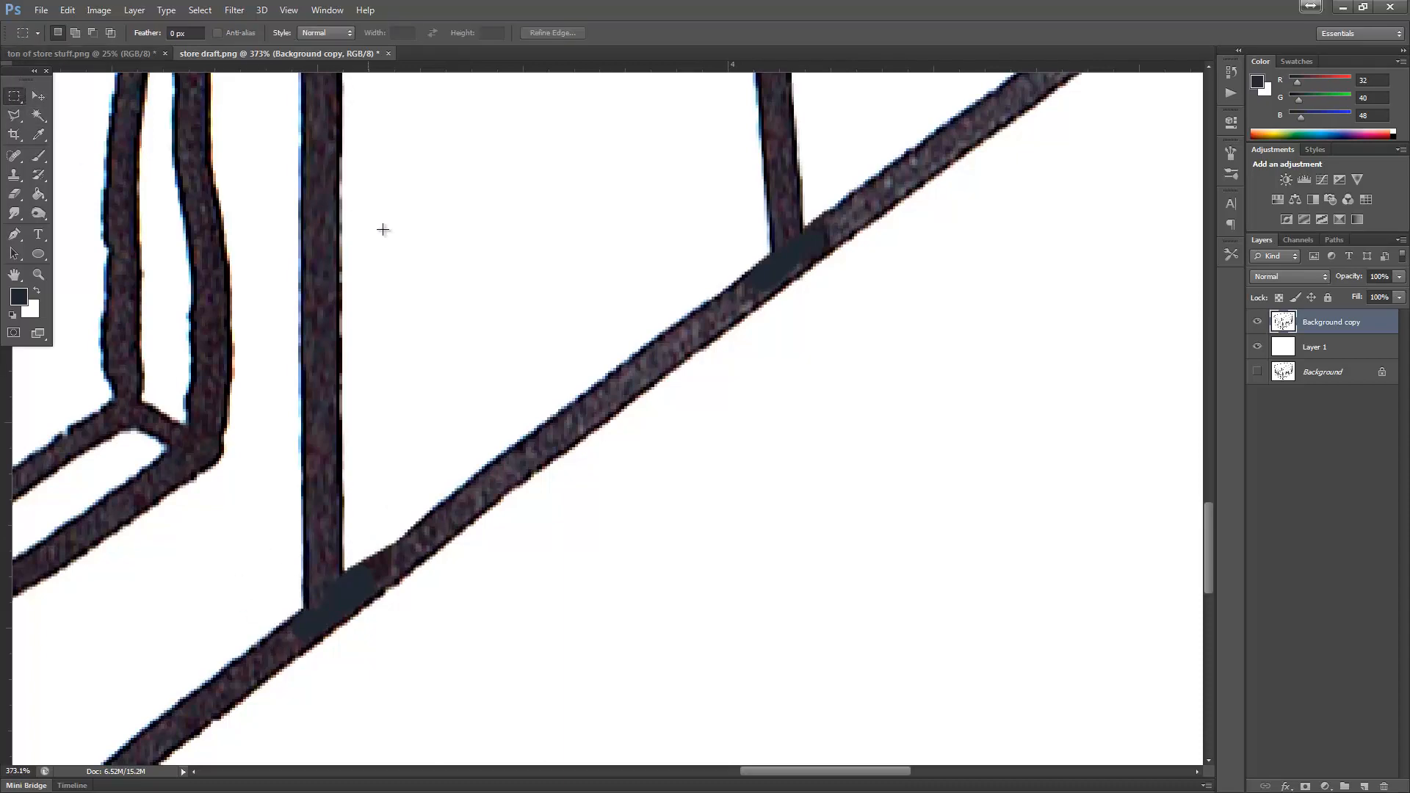
Examine the whole store drawing and the roof's right corner for uneven lines and joints
{"action": "scroll", "coordinate": [439, 281], "scroll_direction": "down", "scroll_amount": 15}
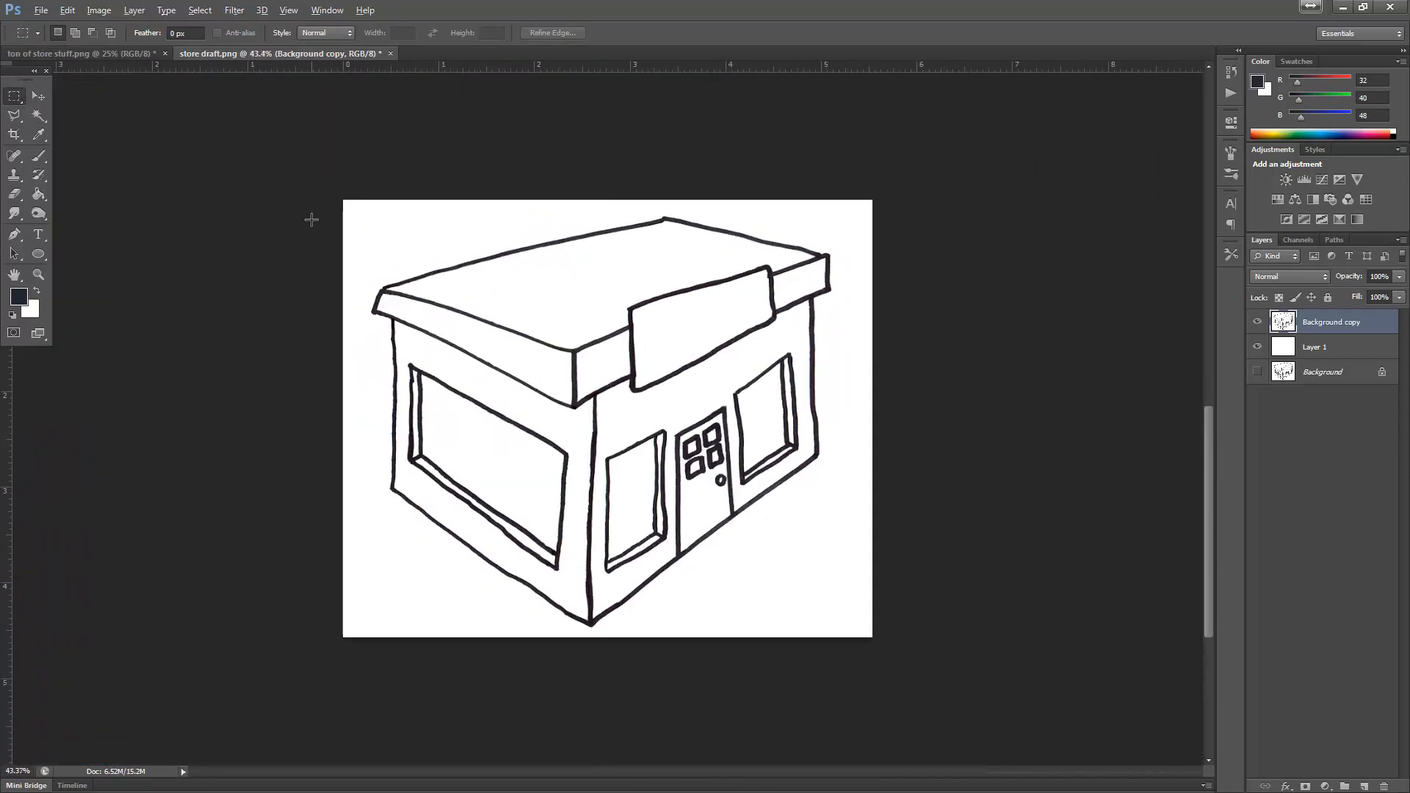
{"action": "scroll", "coordinate": [384, 255], "scroll_direction": "up", "scroll_amount": 4}
{"action": "key", "text": "alt"}
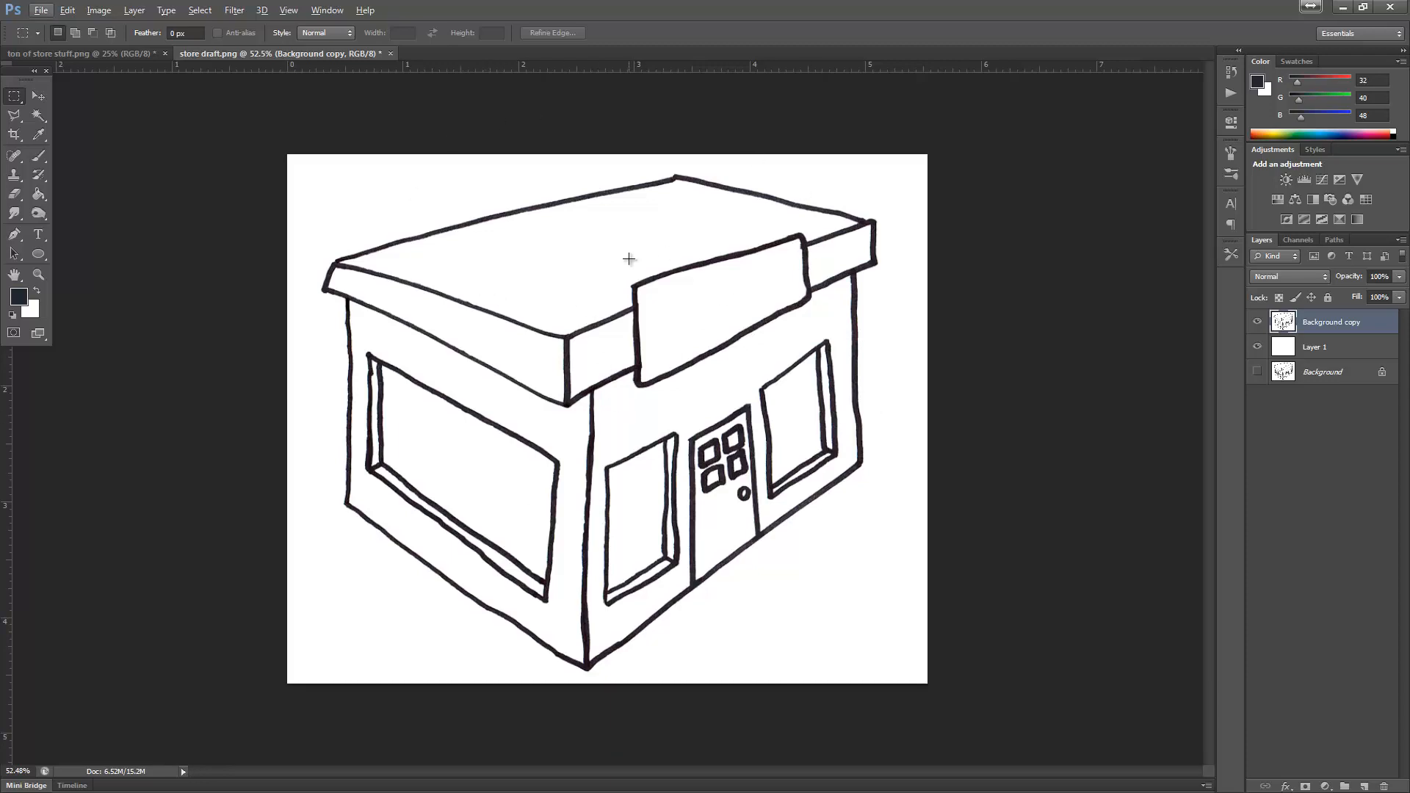
{"action": "scroll", "coordinate": [885, 213], "scroll_direction": "up", "scroll_amount": 8}
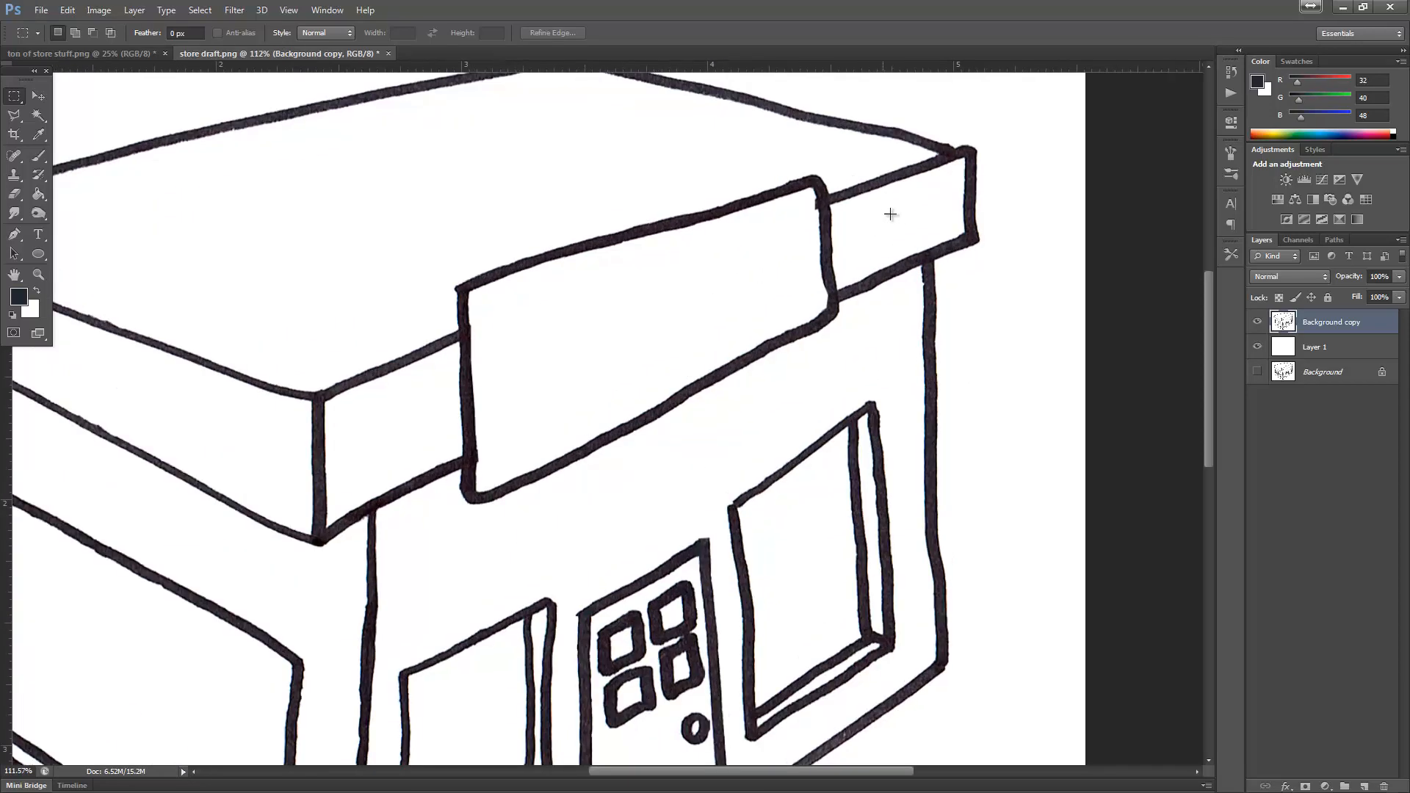
{"action": "scroll", "coordinate": [1004, 285], "scroll_direction": "up", "scroll_amount": 2}
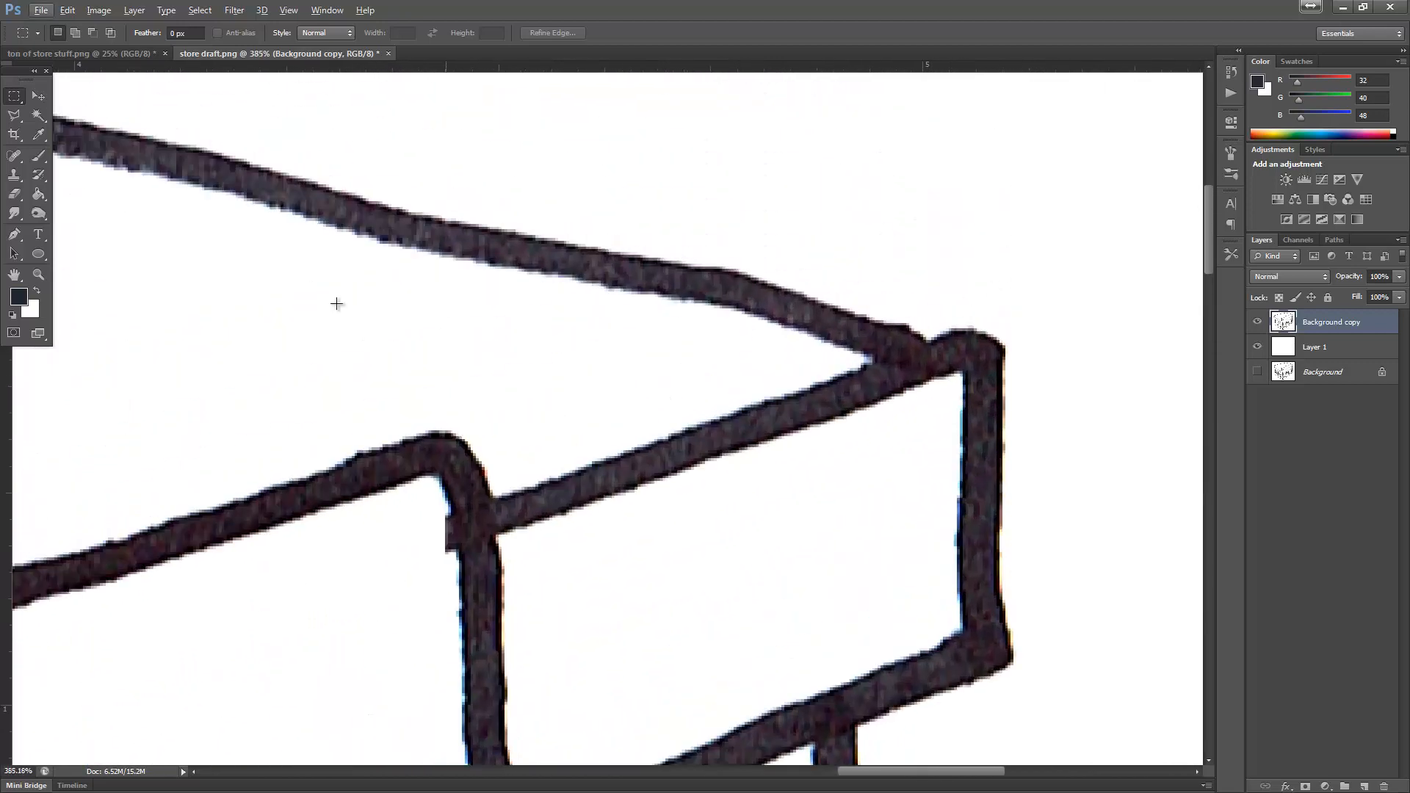
{"action": "left_click", "coordinate": [39, 155]}
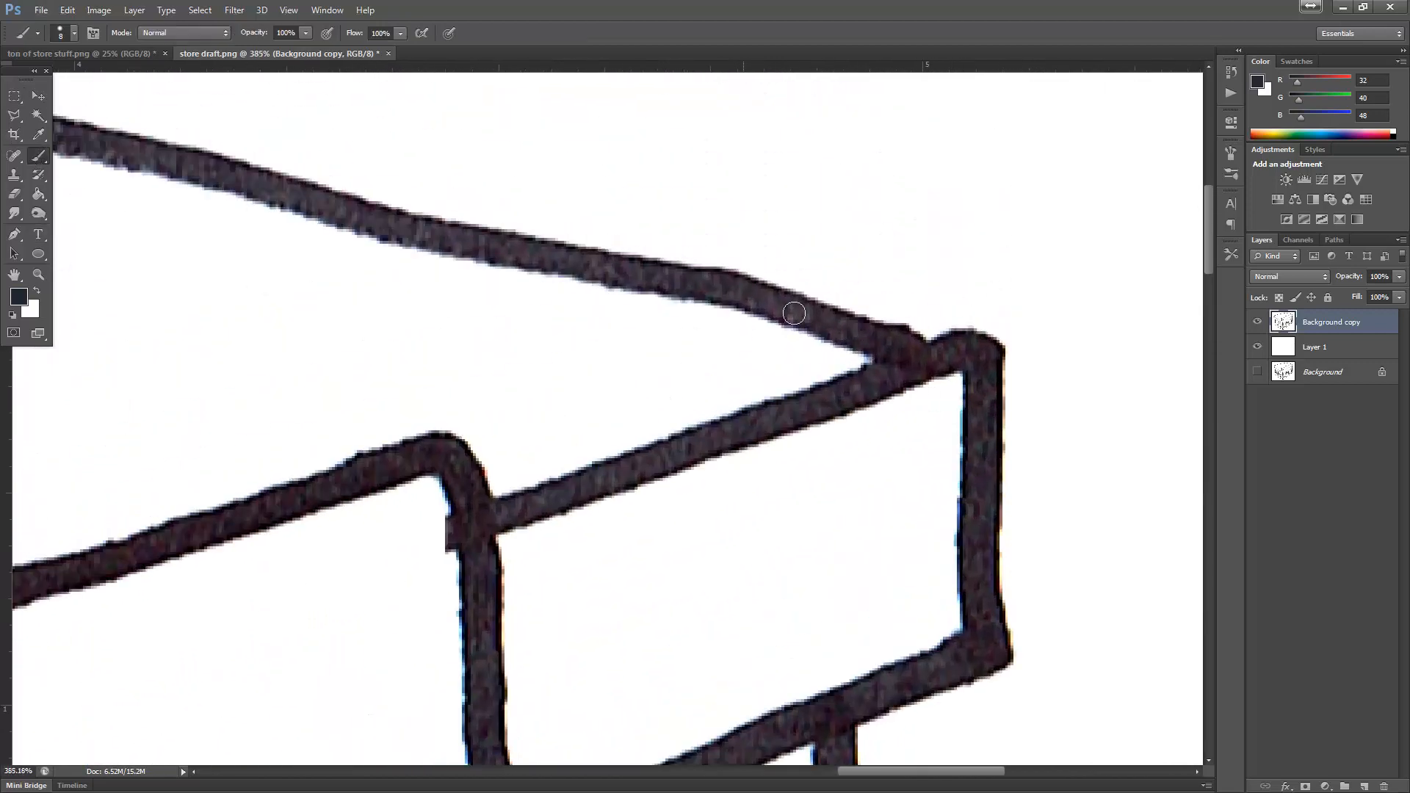
{"action": "scroll", "coordinate": [451, 246], "scroll_direction": "down", "scroll_amount": 9}
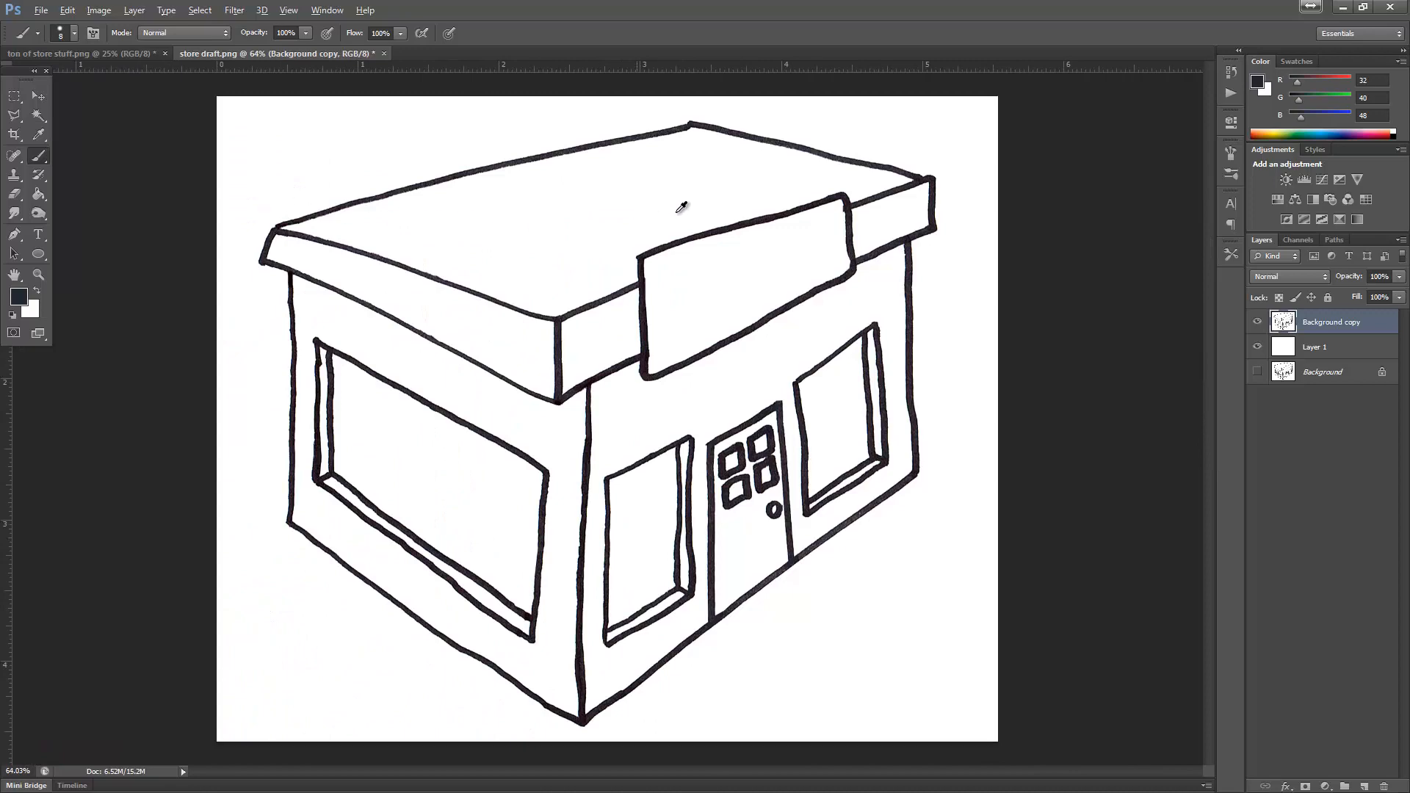
{"action": "scroll", "coordinate": [682, 208], "scroll_direction": "up", "scroll_amount": 3}
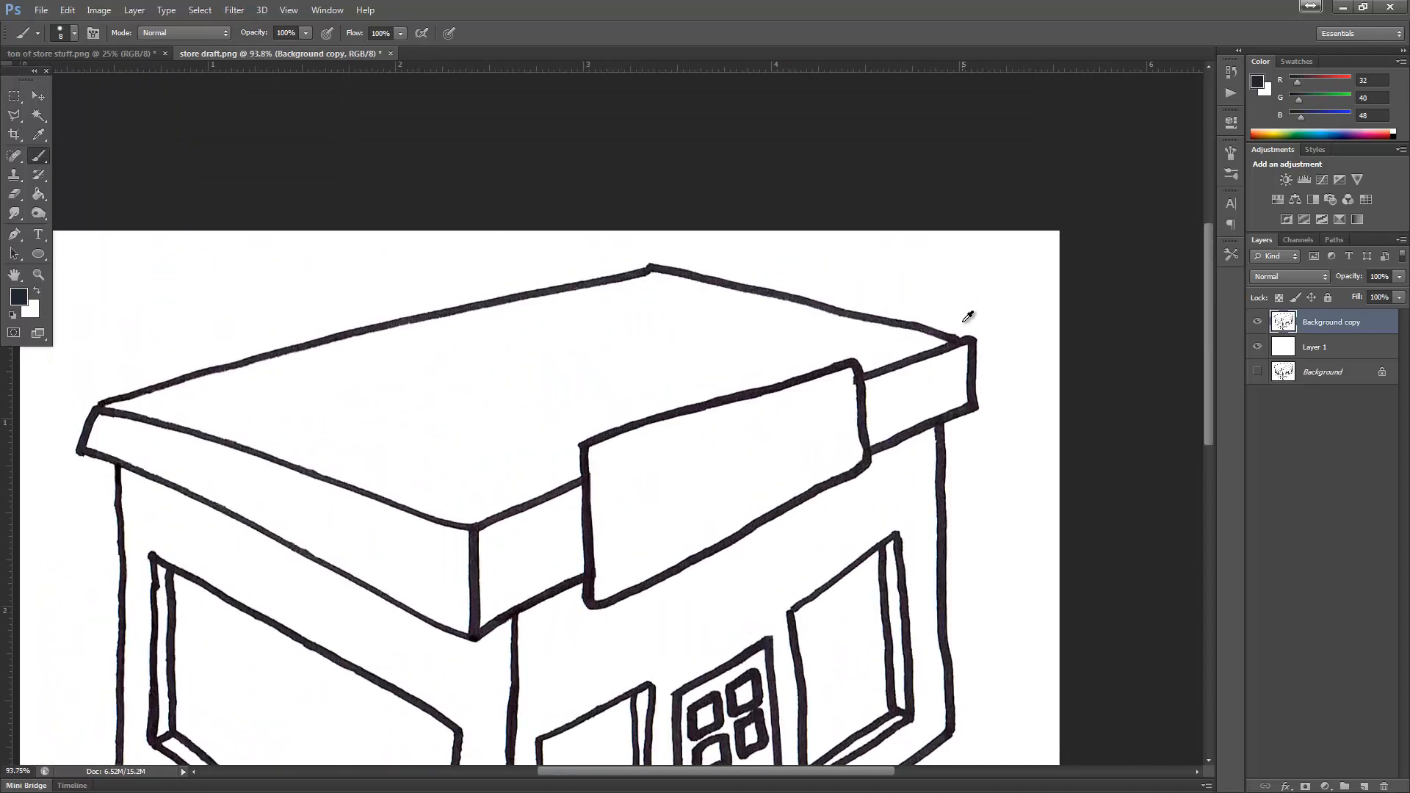
{"action": "scroll", "coordinate": [968, 316], "scroll_direction": "up", "scroll_amount": 4}
Copy the straighter part of the roof's back right edge to a new layer and move it to meet the roof's right corner
{"action": "left_click", "coordinate": [13, 96]}
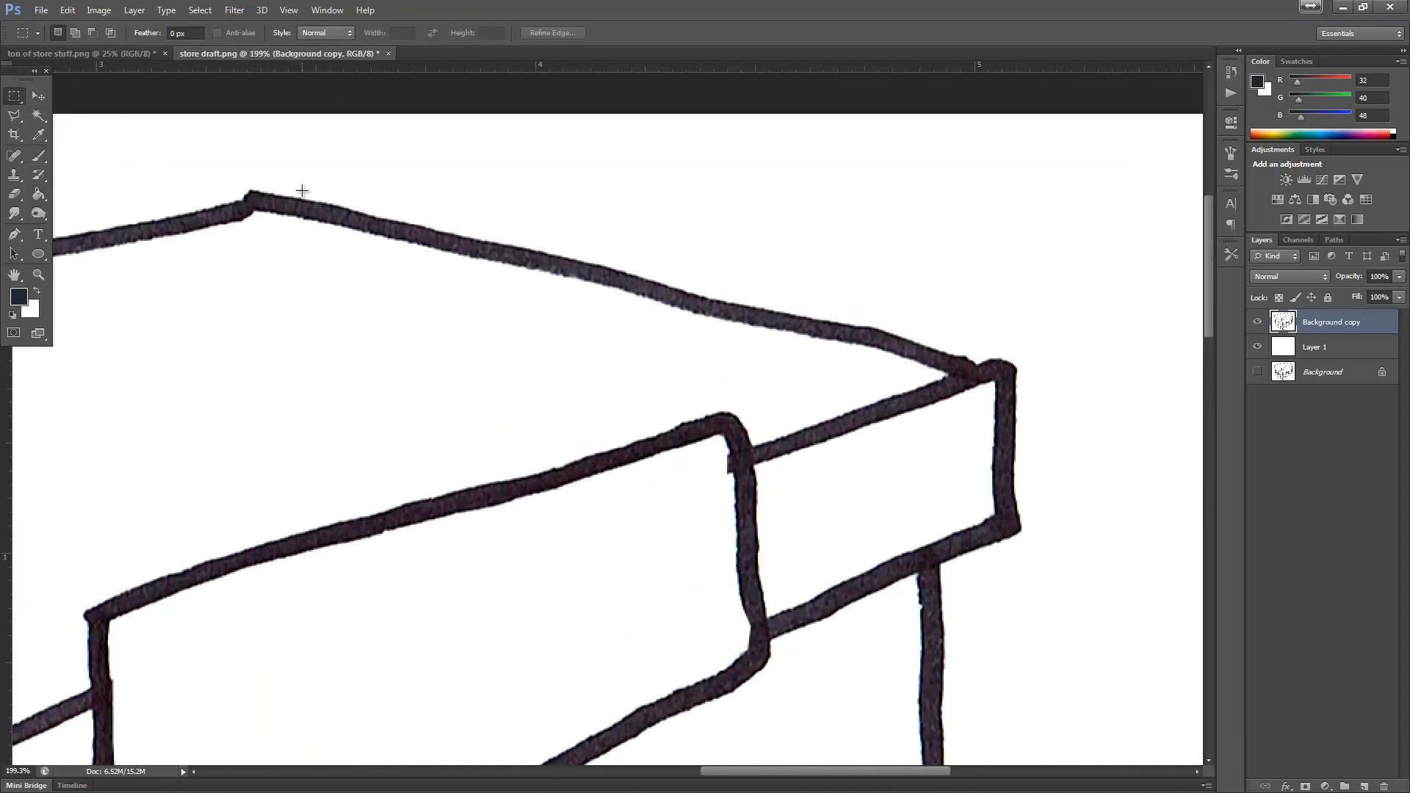
{"action": "left_click_drag", "start_coordinate": [301, 184], "coordinate": [776, 346]}
{"action": "key", "text": "ctrl+j"}
{"action": "left_click", "coordinate": [41, 98]}
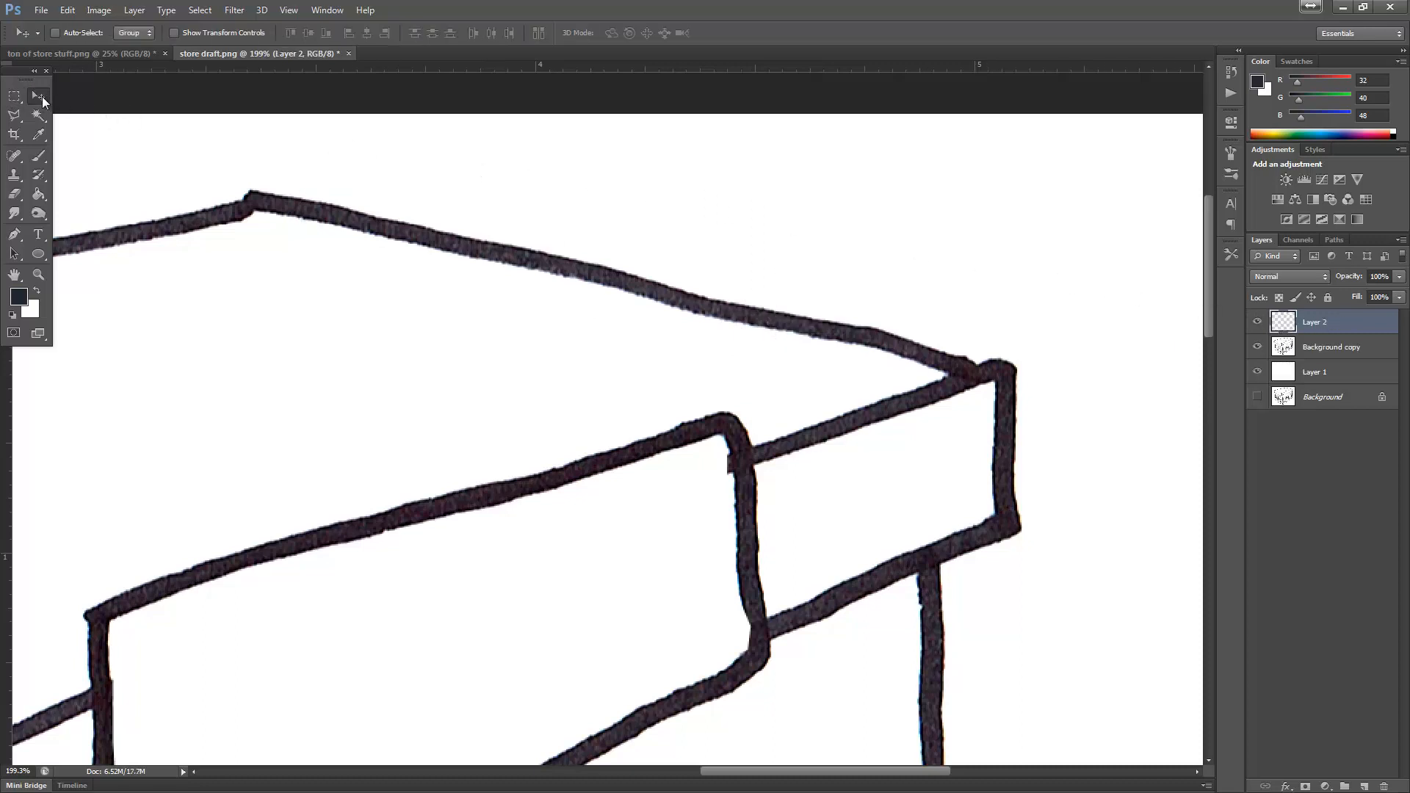
{"action": "left_click_drag", "start_coordinate": [633, 296], "coordinate": [819, 342]}
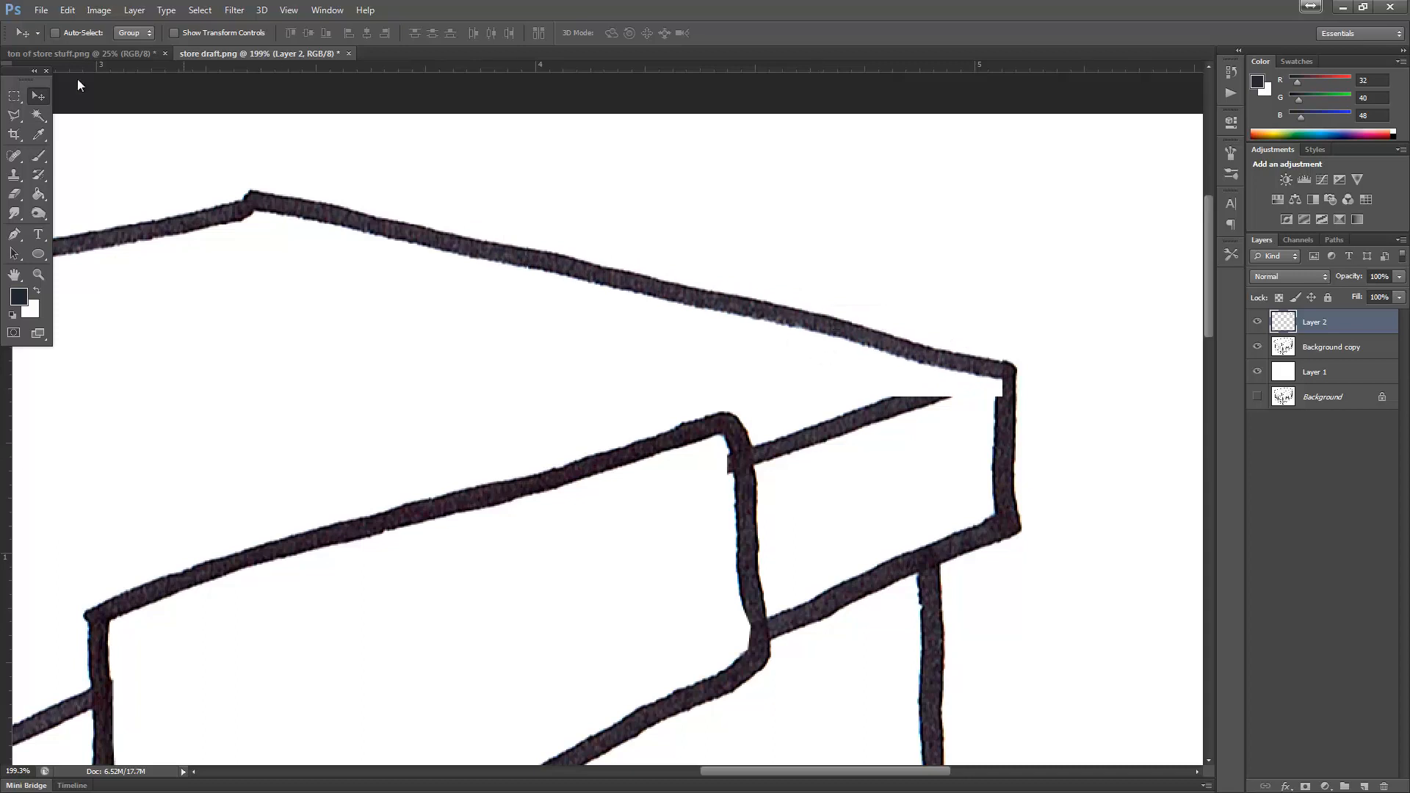
Select the white areas below and above the copied roof line on Layer 2 with the Magic Wand and delete them
{"action": "left_click", "coordinate": [40, 115]}
{"action": "left_click", "coordinate": [783, 351]}
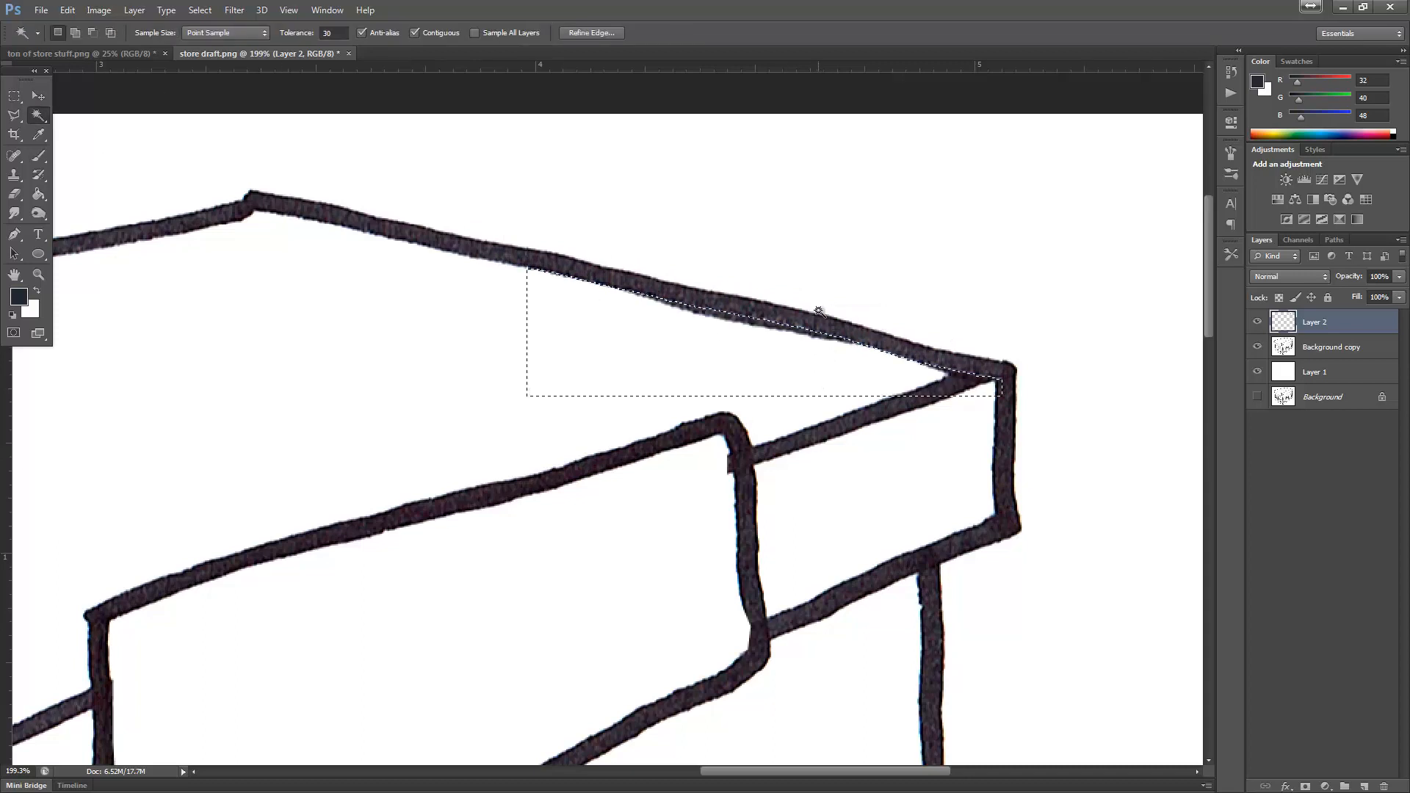
{"action": "left_click", "coordinate": [856, 276]}
On the Background copy layer, outline the old uneven roof edge beneath the copied line with the Polygonal Lasso and delete it
{"action": "key", "text": "alt+bracketleft"}
{"action": "left_click", "coordinate": [16, 117]}
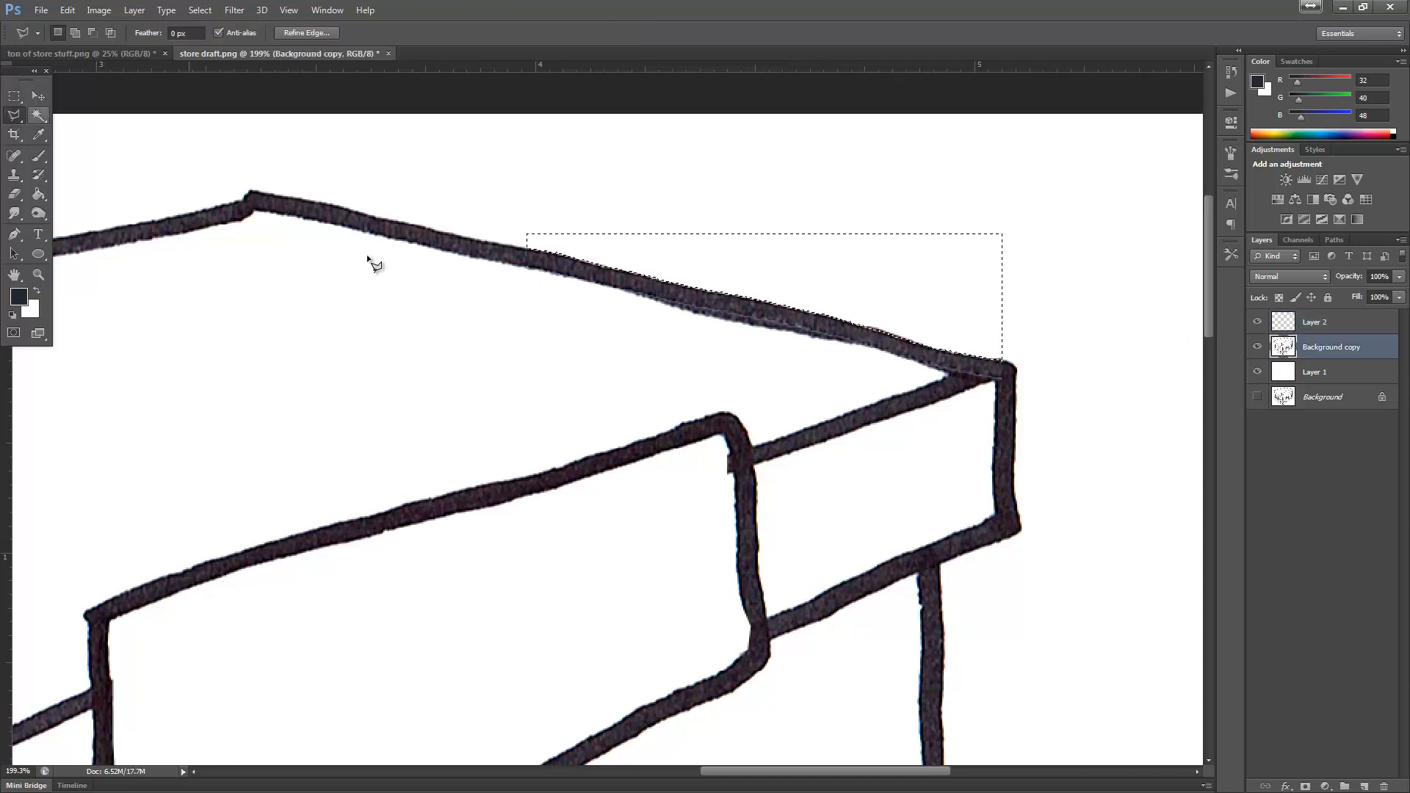
{"action": "left_click", "coordinate": [553, 322]}
{"action": "left_click", "coordinate": [570, 218]}
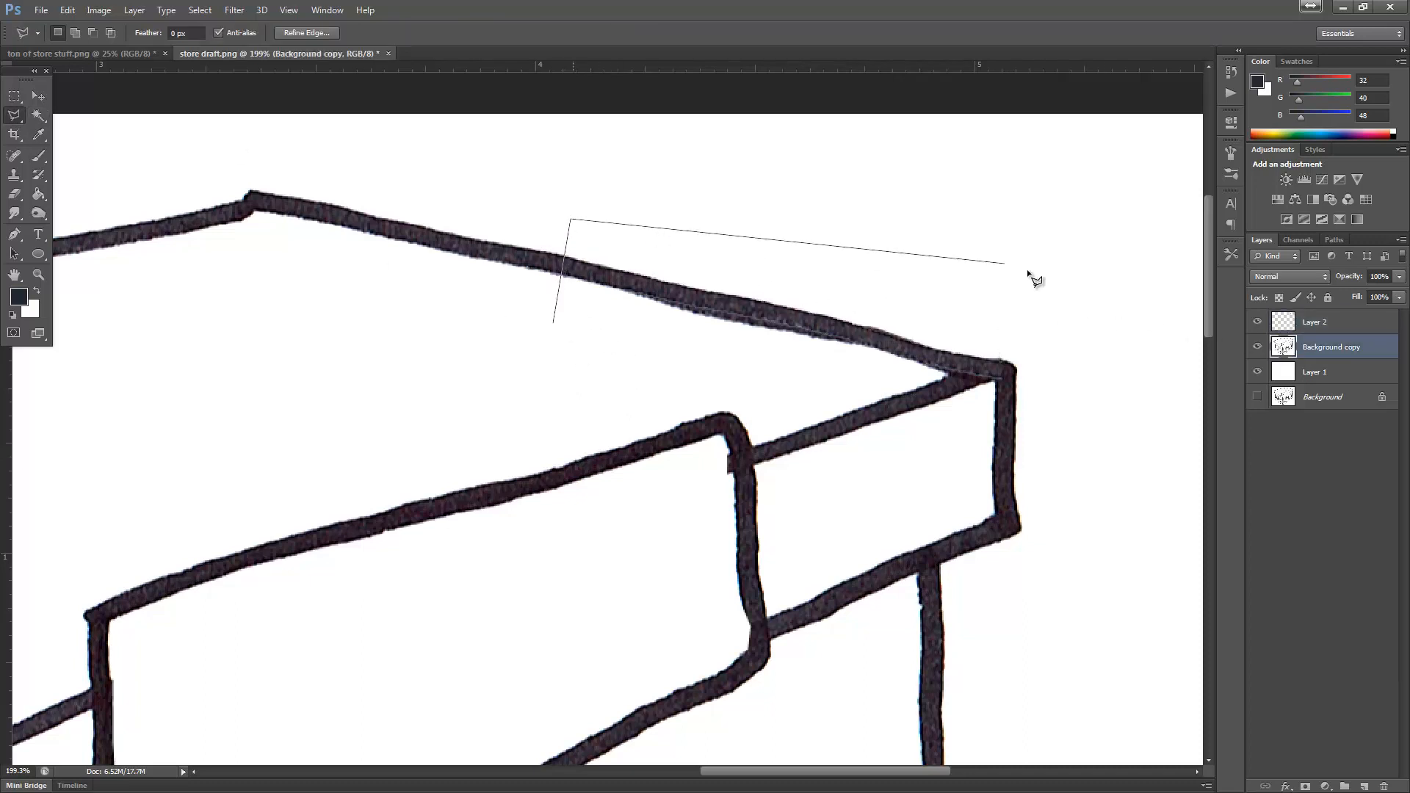
{"action": "left_click", "coordinate": [1049, 356]}
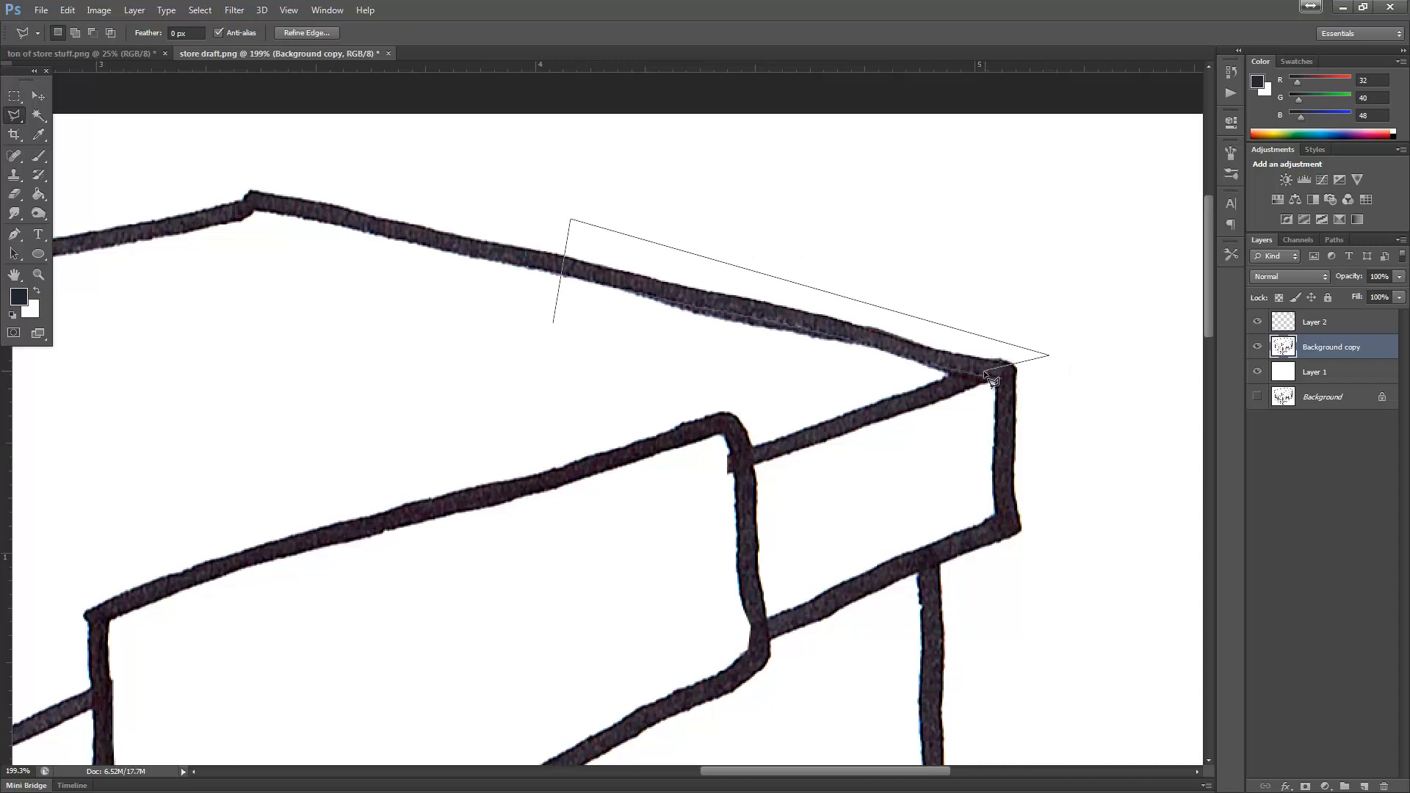
{"action": "left_click", "coordinate": [908, 385]}
{"action": "key", "text": "BackSpace"}
{"action": "double_click", "coordinate": [719, 380]}
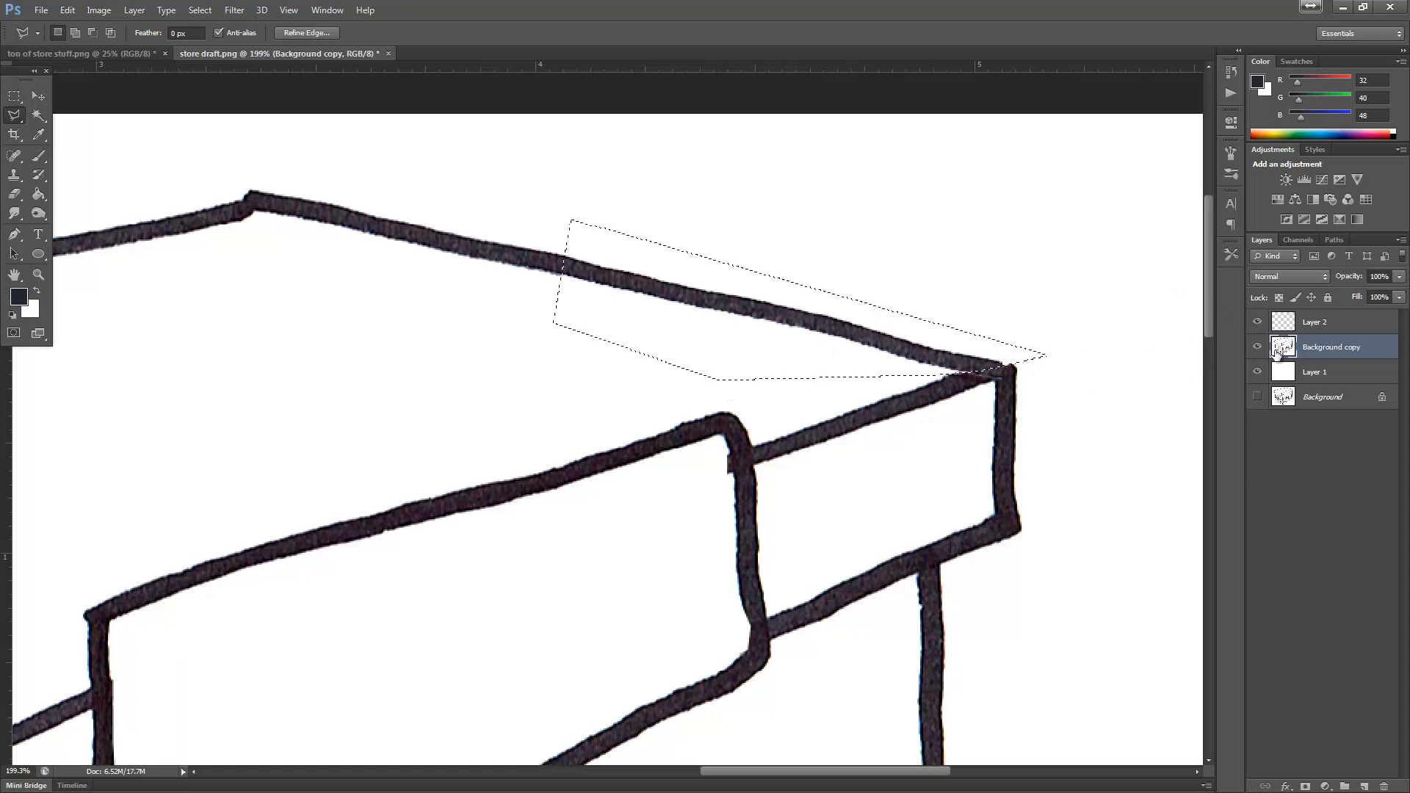
{"action": "left_click", "coordinate": [1311, 325]}
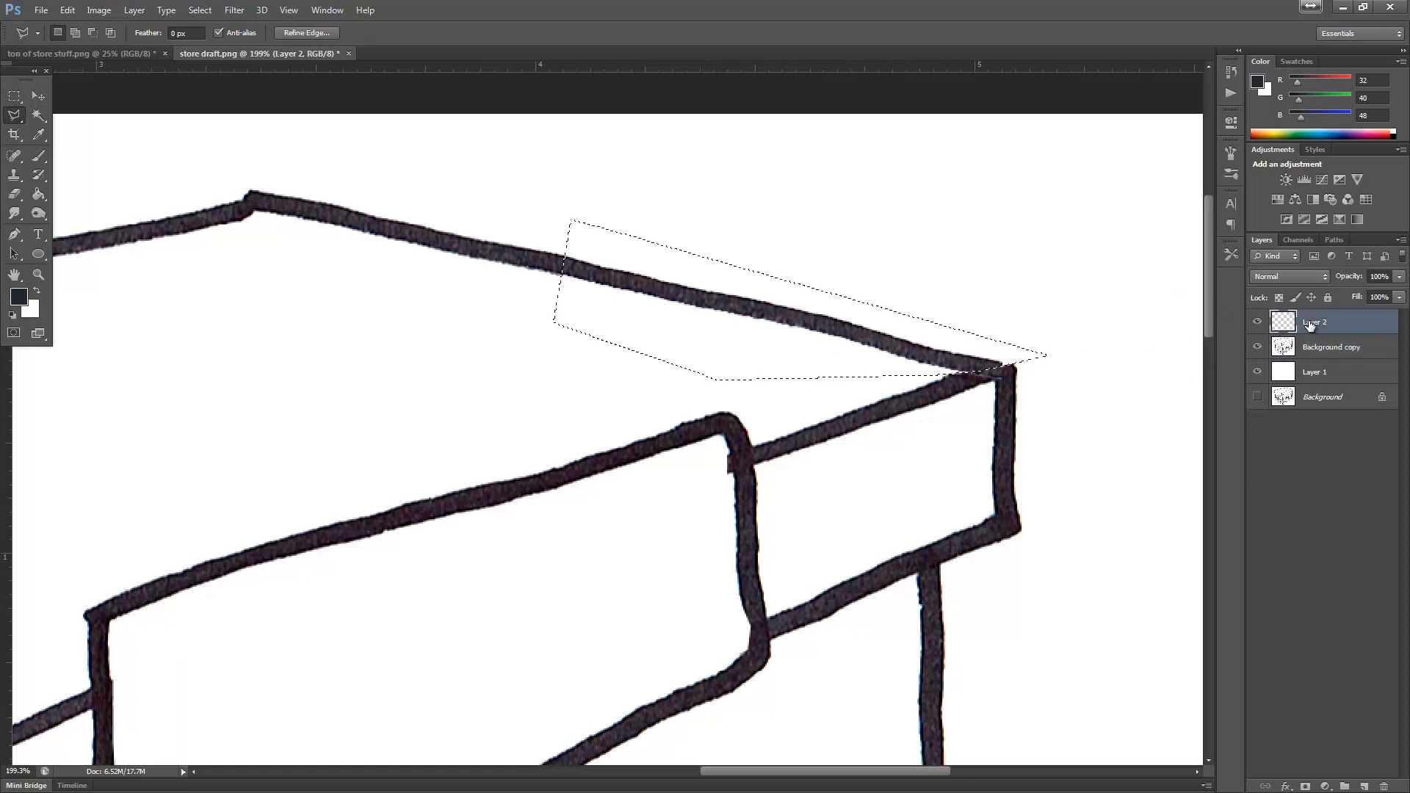
{"action": "key", "text": "ctrl+BackSpace"}
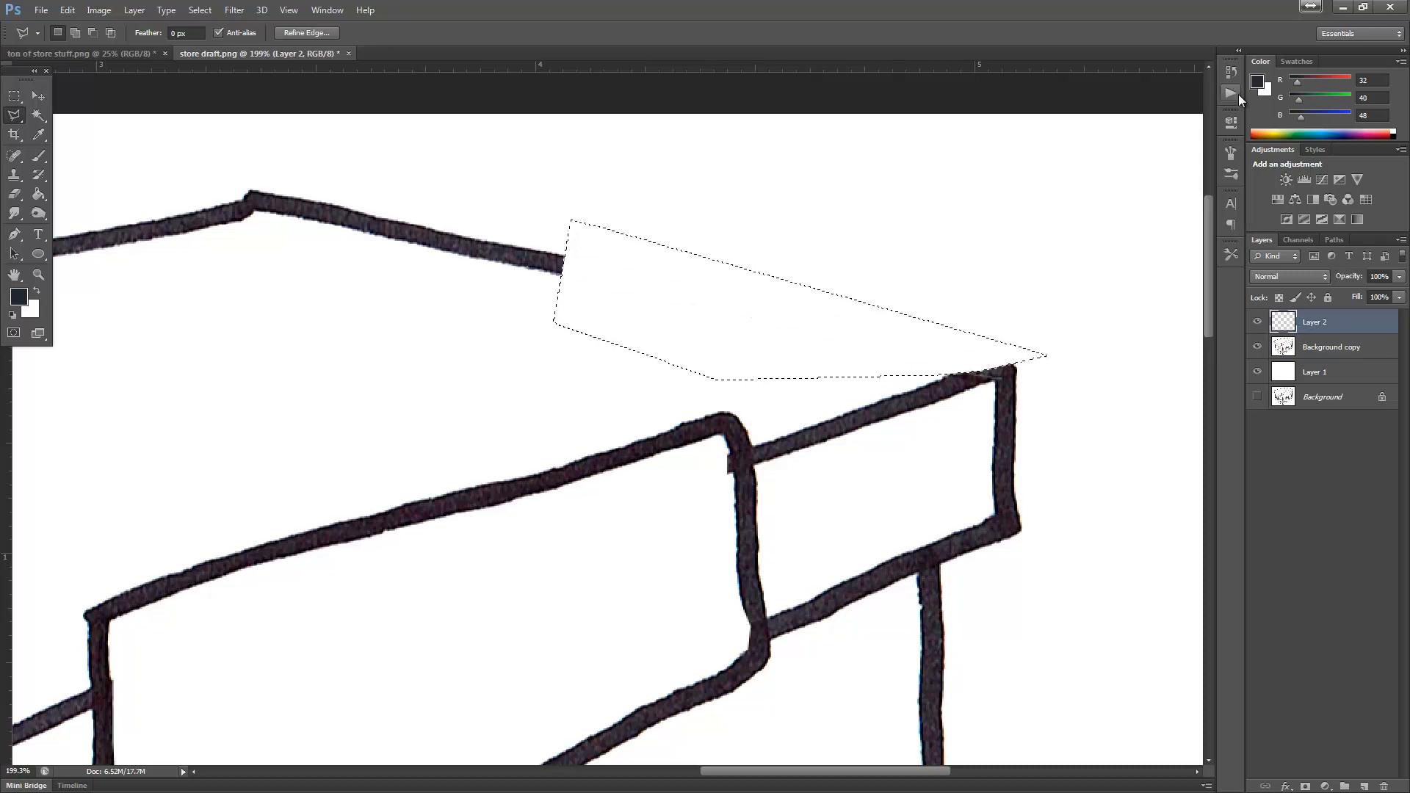
{"action": "key", "text": "ctrl+z"}
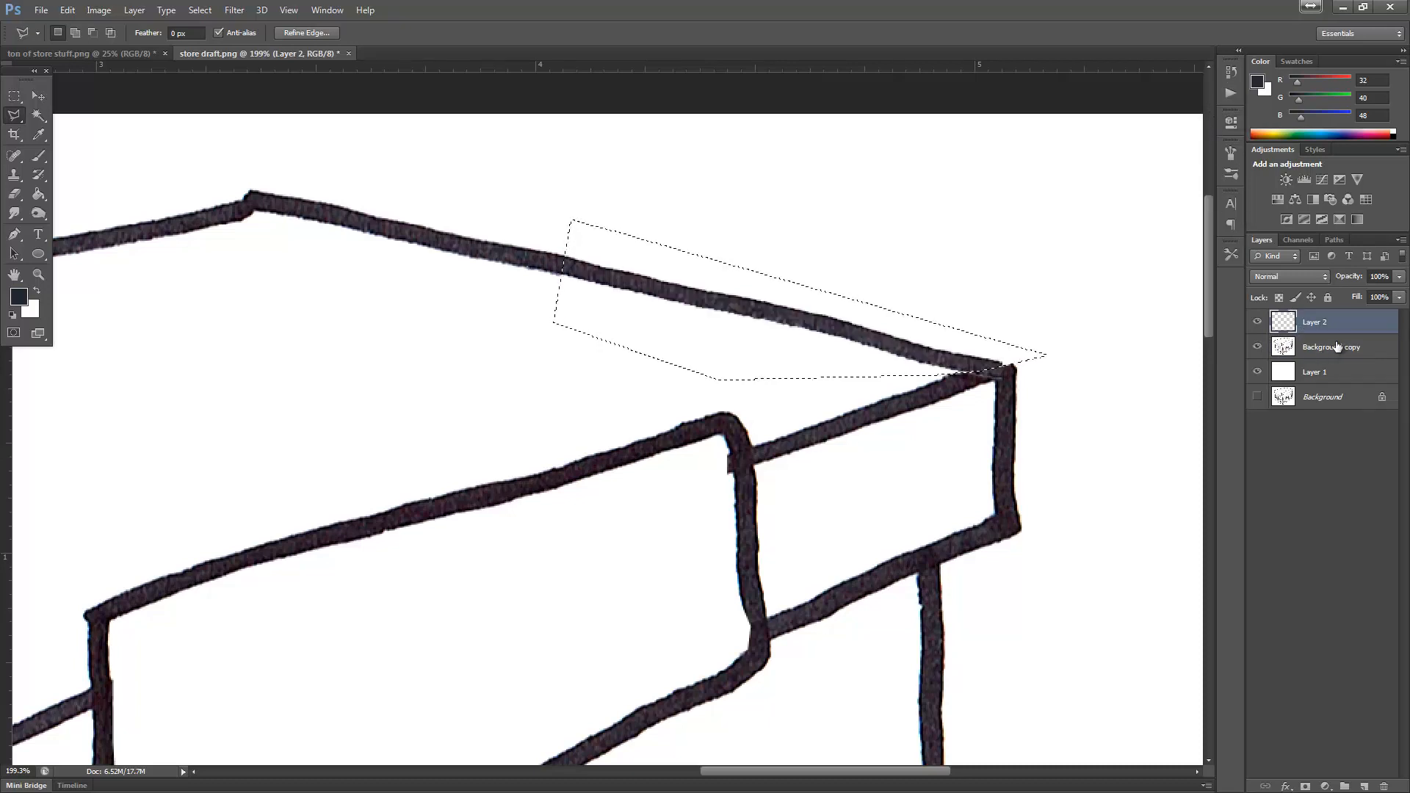
{"action": "left_click", "coordinate": [1280, 349]}
Clear the selection and merge Layer 2 down into the Background copy layer
{"action": "left_click", "coordinate": [14, 95]}
{"action": "left_click", "coordinate": [436, 187]}
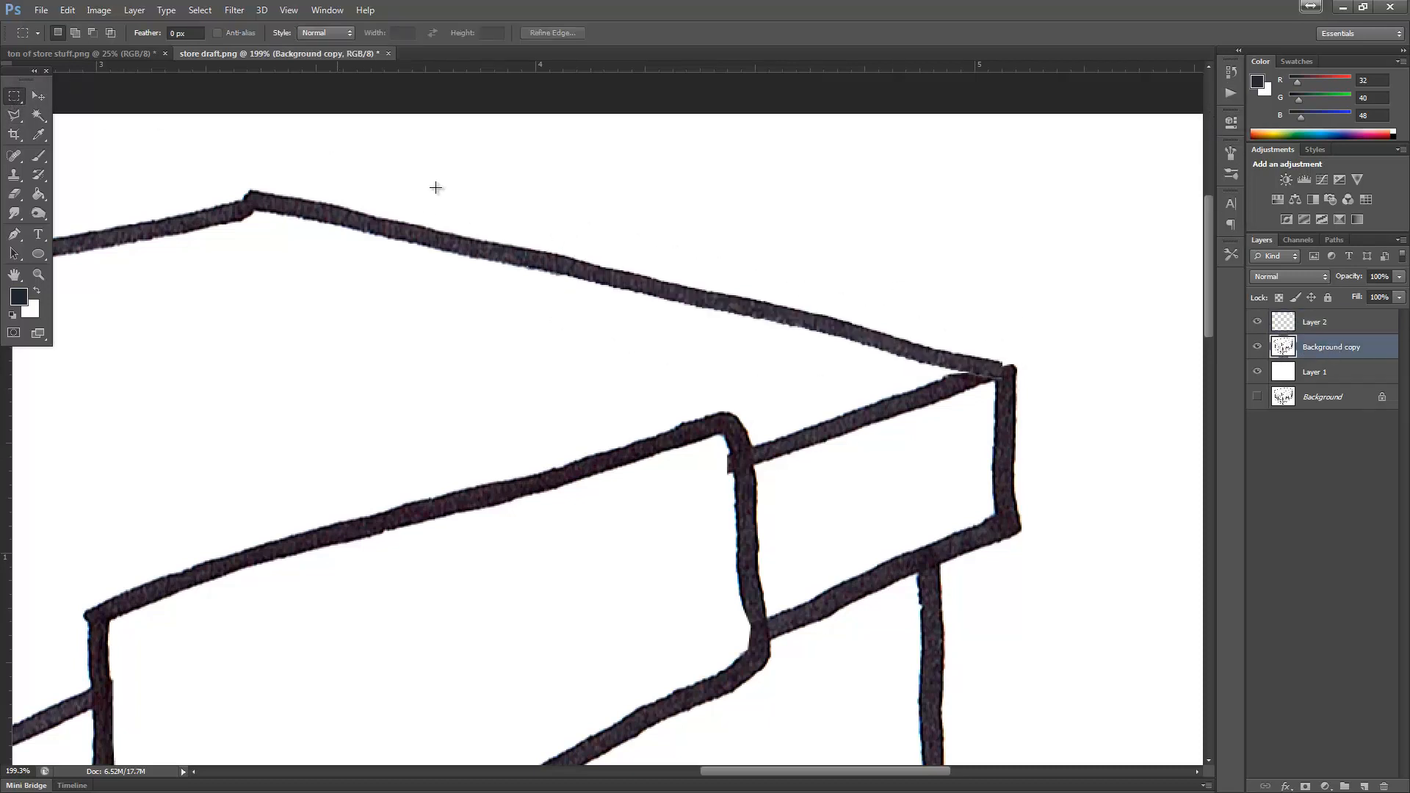
{"action": "left_click", "coordinate": [1331, 325]}
{"action": "right_click", "coordinate": [1332, 320]}
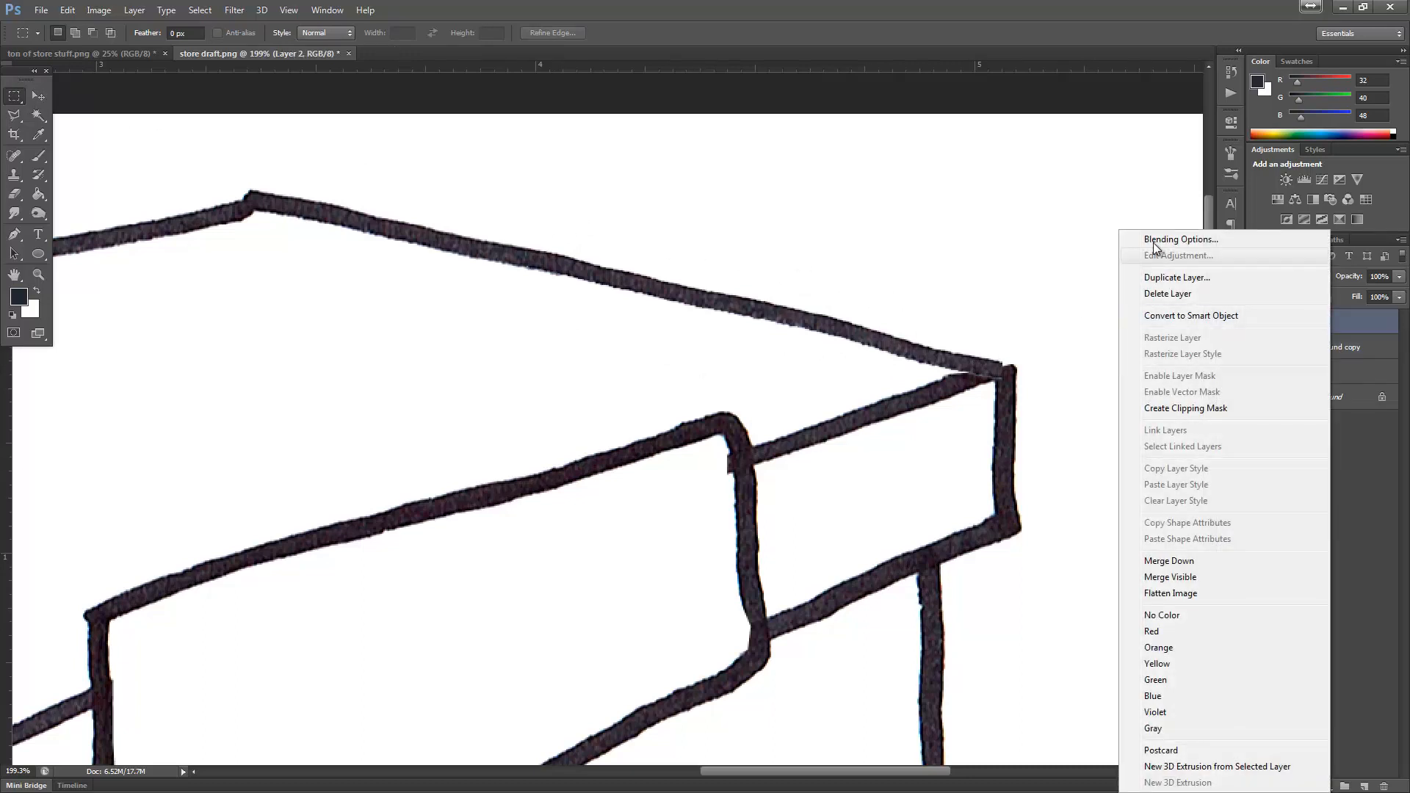
{"action": "left_click", "coordinate": [1167, 564]}
Sample the dark line colour and brush over the gap where the roof lines meet at the right corner
{"action": "left_click", "coordinate": [40, 160]}
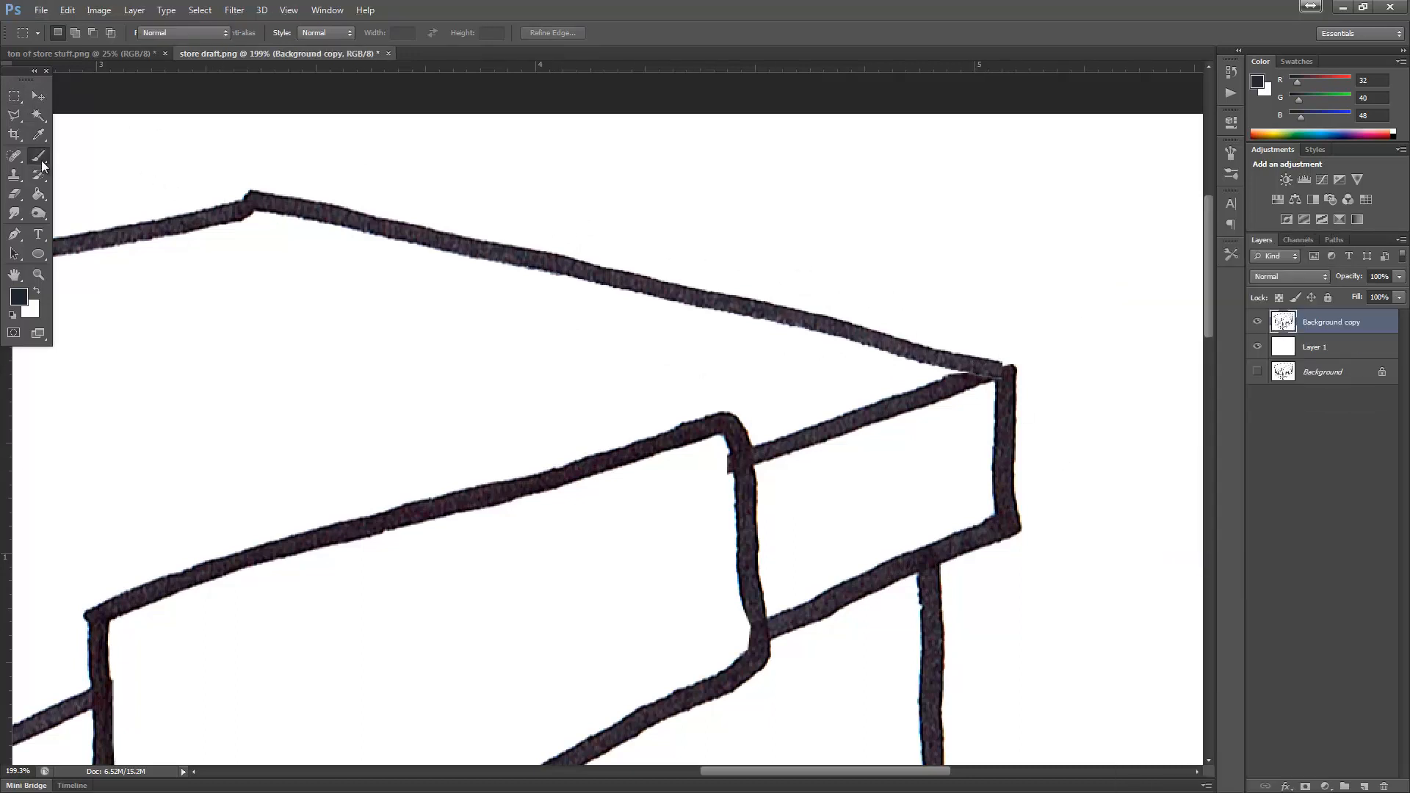
{"action": "left_click", "coordinate": [975, 379], "text": "alt"}
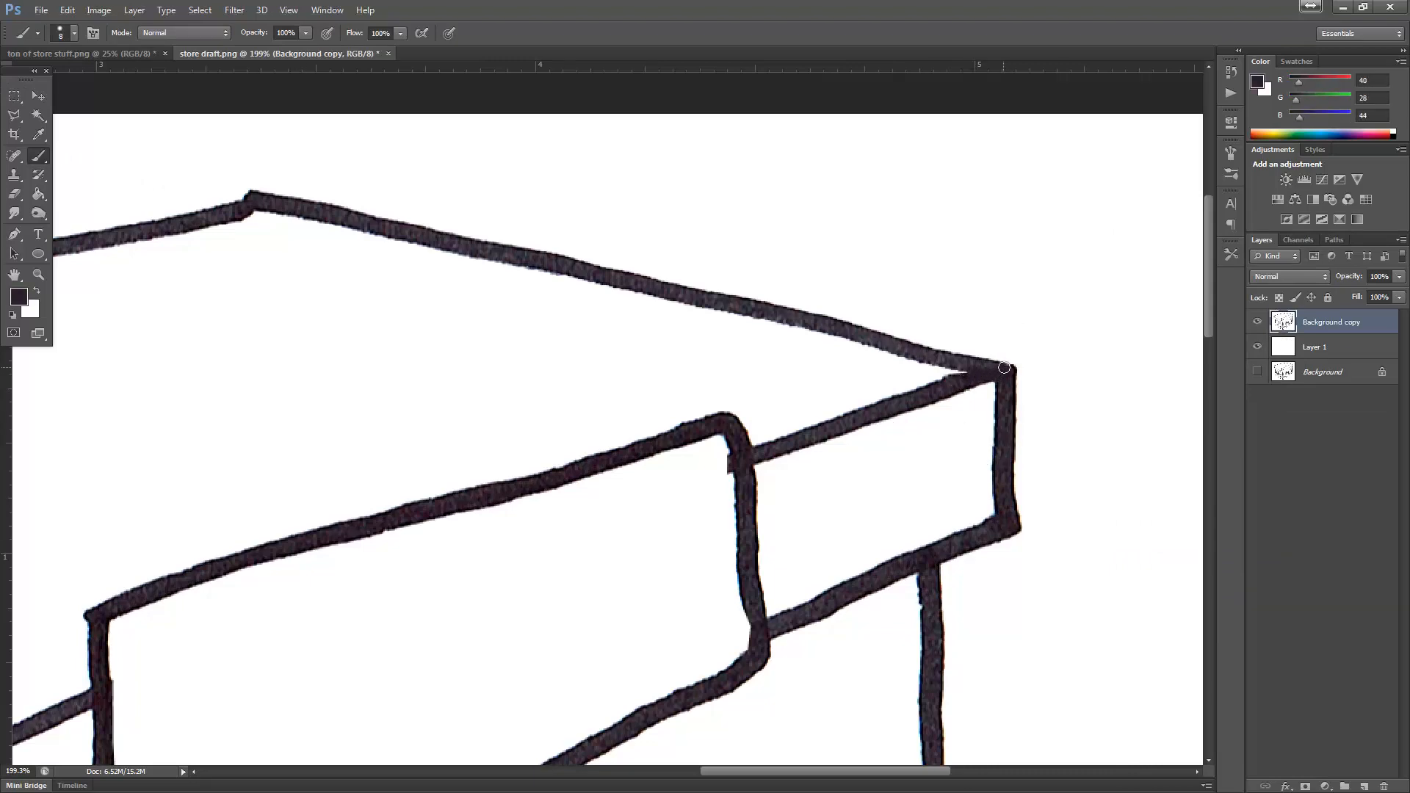
{"action": "scroll", "coordinate": [863, 368], "scroll_direction": "down", "scroll_amount": 8}
{"action": "scroll", "coordinate": [802, 410], "scroll_direction": "up", "scroll_amount": 8}
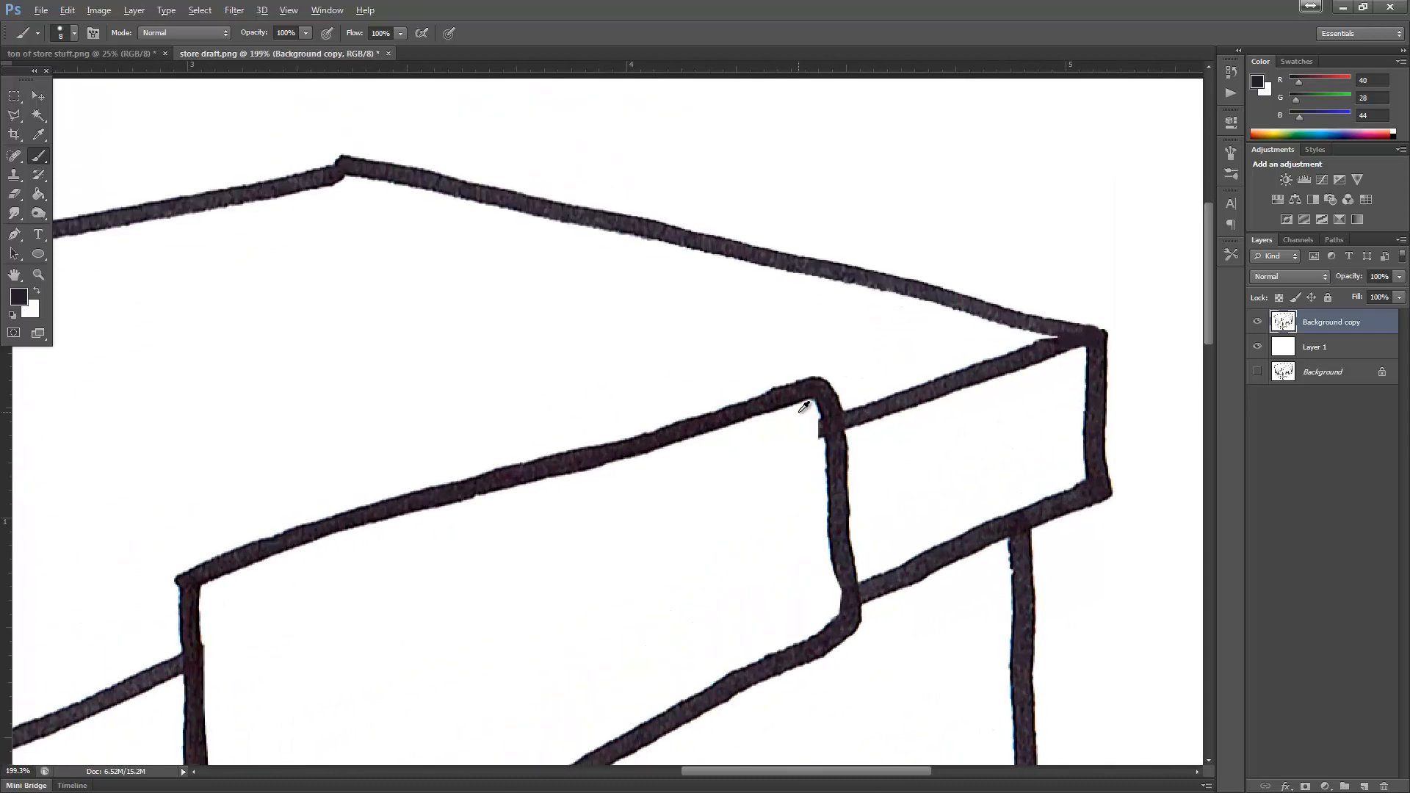
Erase the roof-line stub that sticks past the sign's right edge into the sign
{"action": "left_click", "coordinate": [14, 194]}
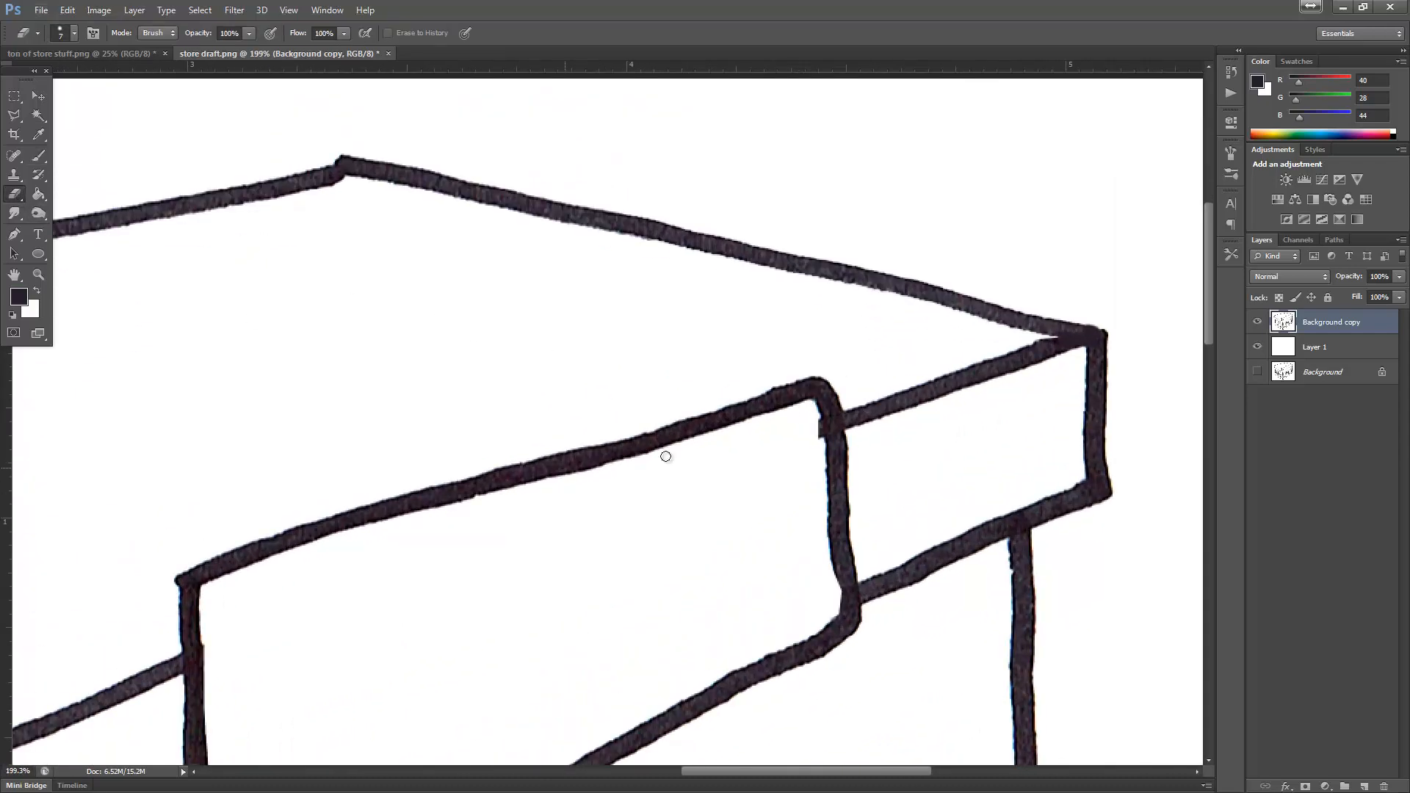
{"action": "left_click", "coordinate": [815, 431], "text": "alt"}
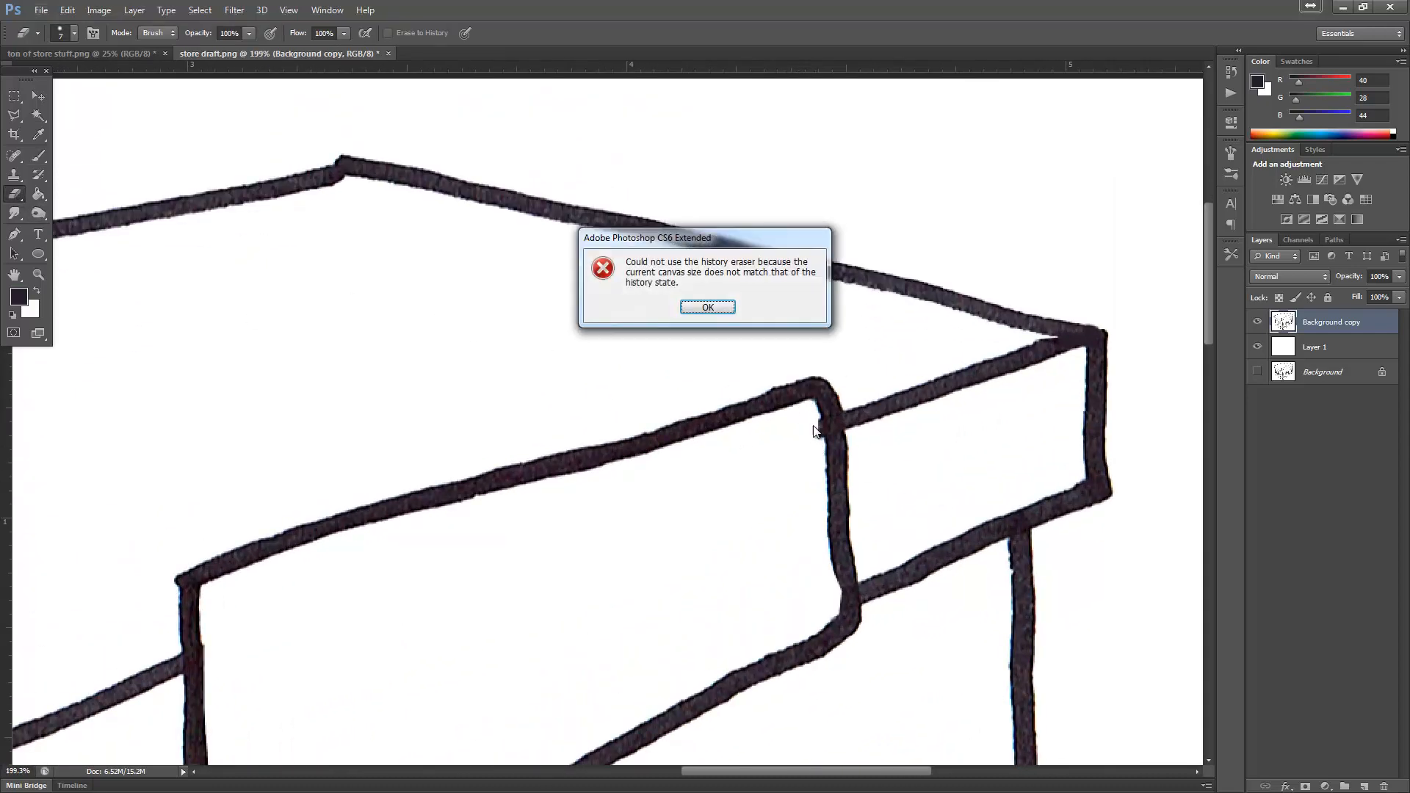
{"action": "left_click", "coordinate": [707, 306]}
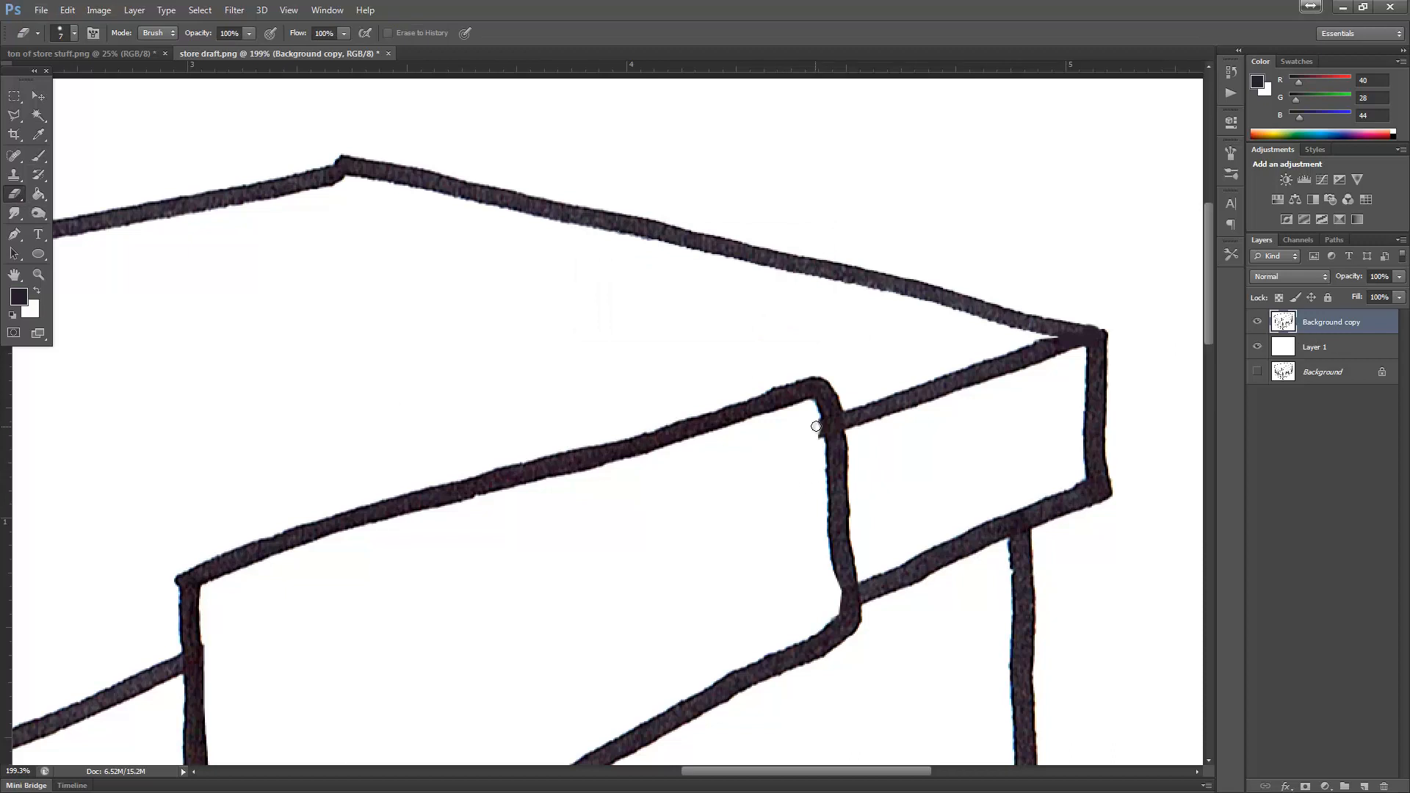
{"action": "scroll", "coordinate": [818, 429], "scroll_direction": "down", "scroll_amount": 5}
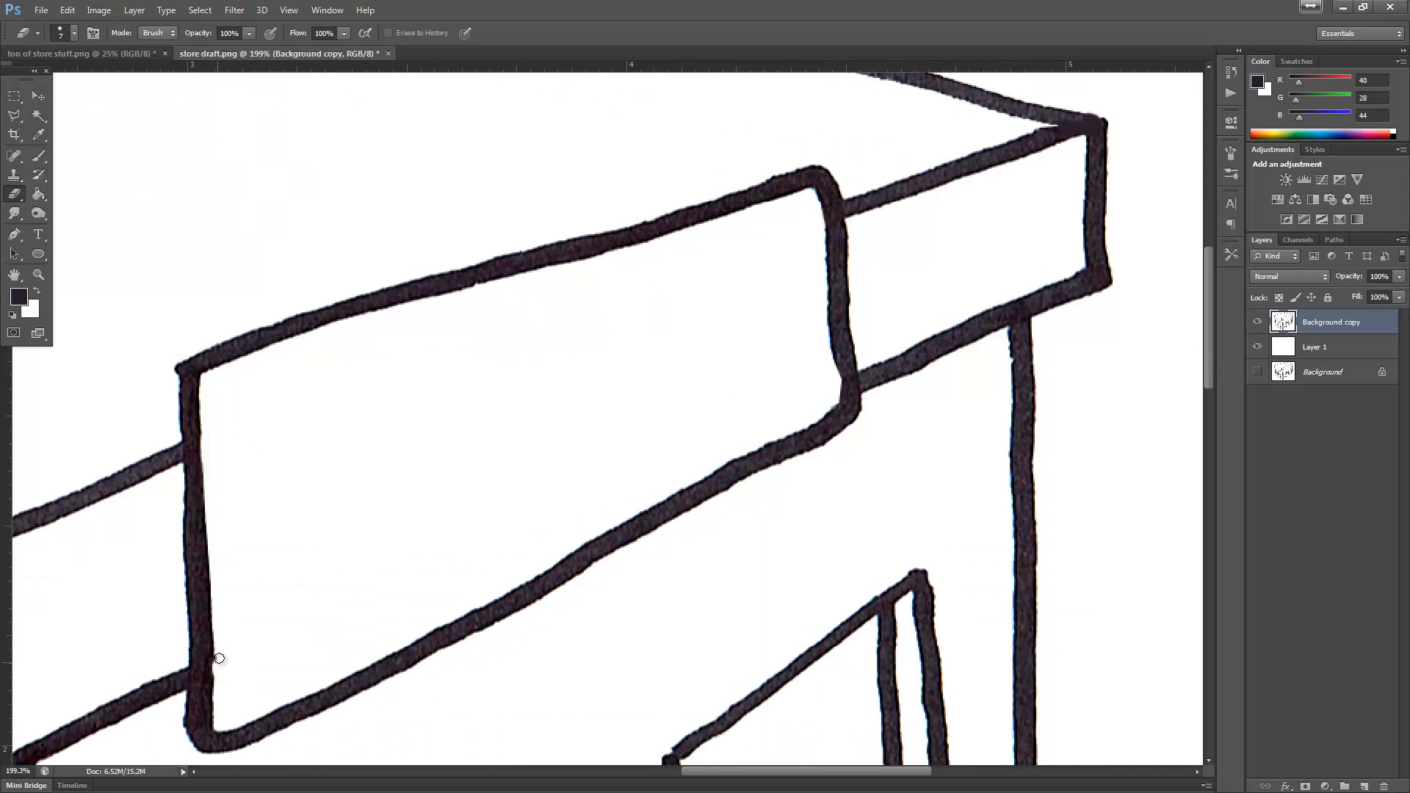
Compare the whole store drawing with the sketch sheet in the other open document, and return to store draft.png
{"action": "scroll", "coordinate": [265, 556], "scroll_direction": "down", "scroll_amount": 15}
{"action": "scroll", "coordinate": [469, 456], "scroll_direction": "up", "scroll_amount": 3}
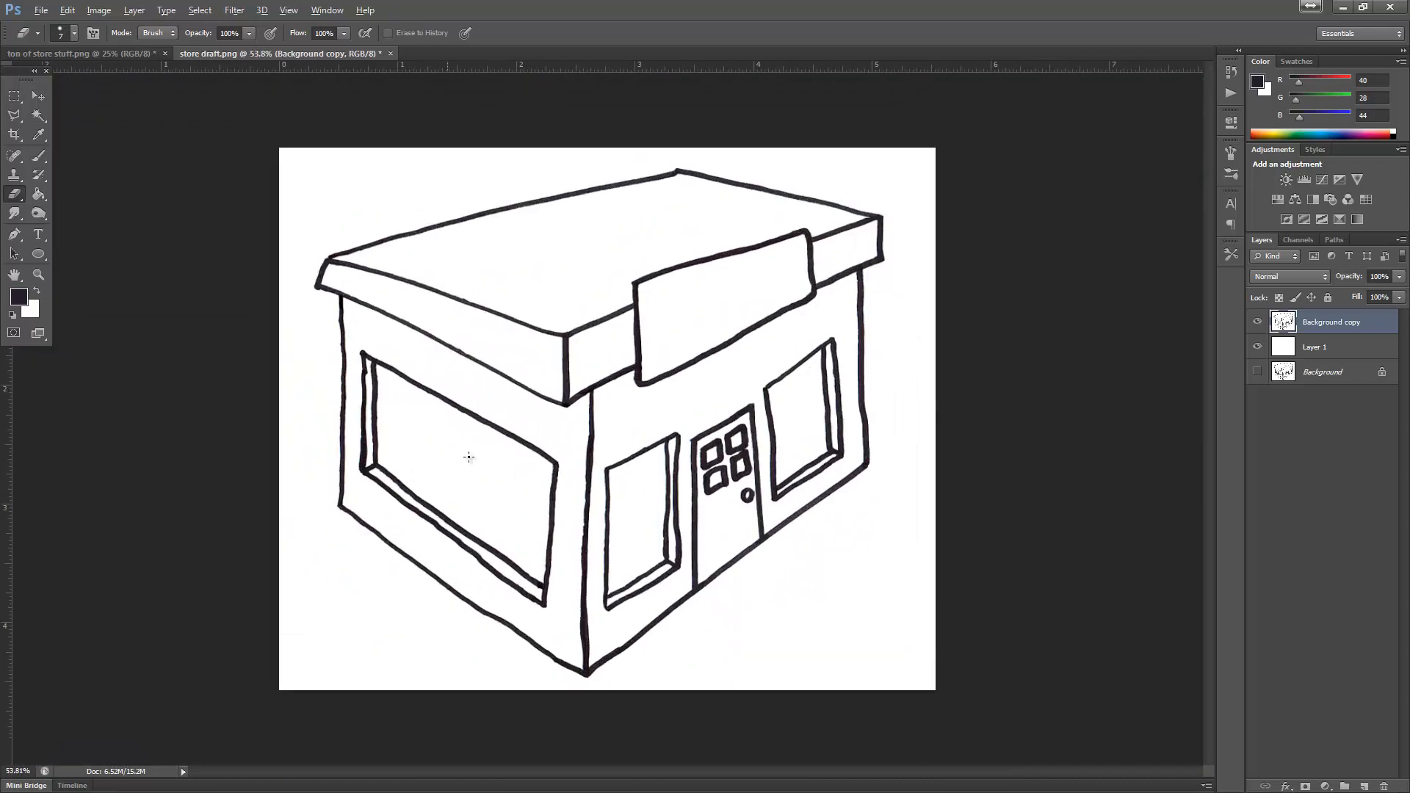
{"action": "left_click", "coordinate": [131, 58]}
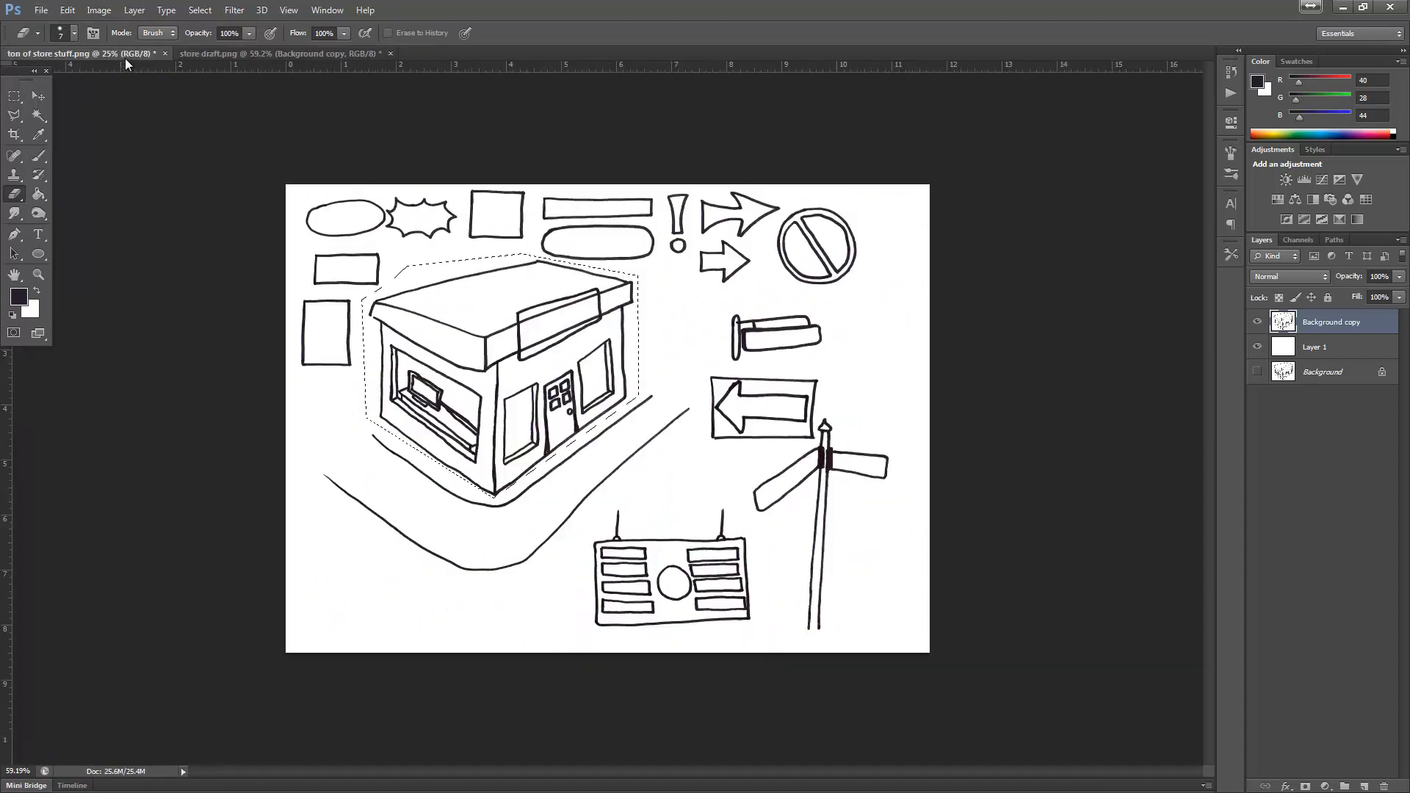
{"action": "left_click", "coordinate": [241, 56]}
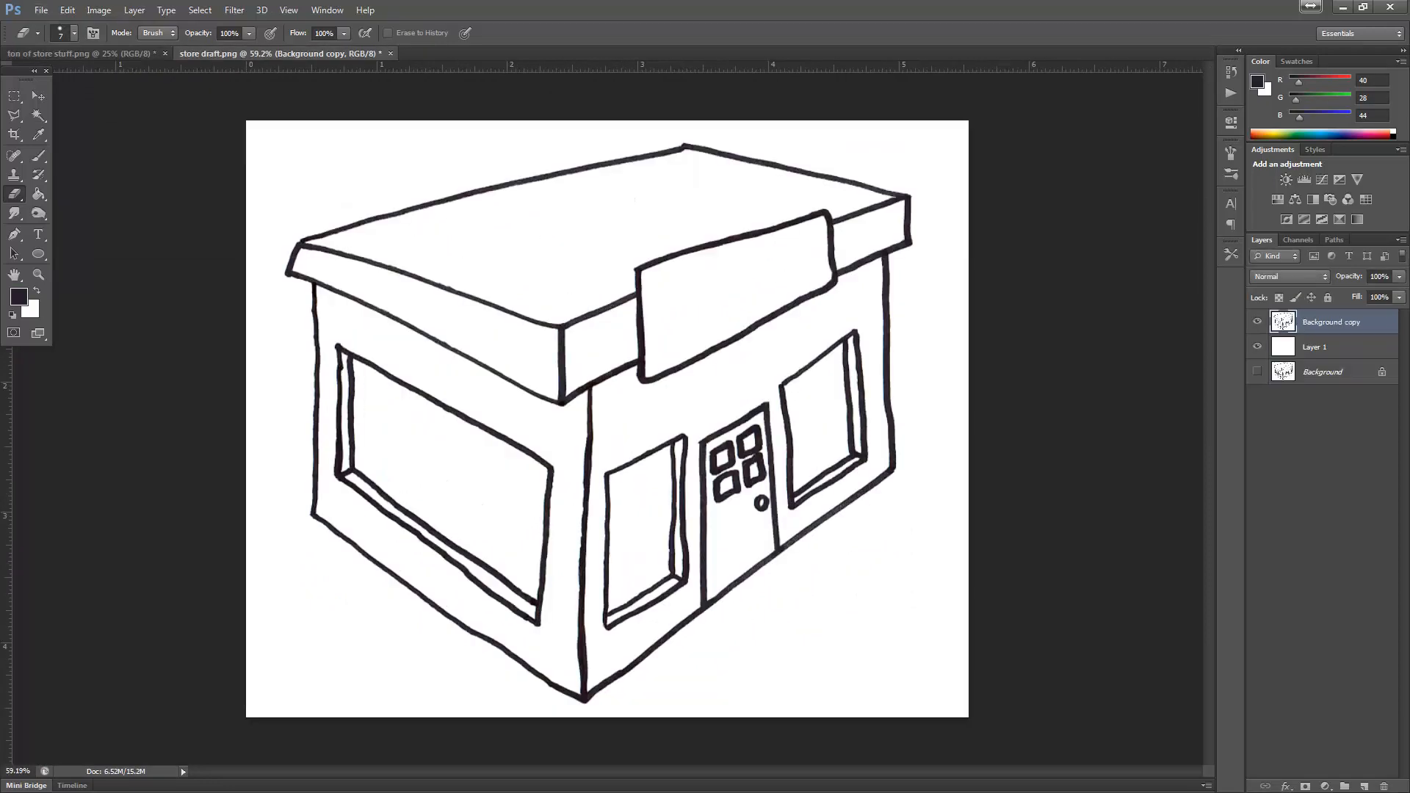
Check the finished worksheet design in website components.png, and close the image viewer
{"action": "key", "text": "alt+Tab"}
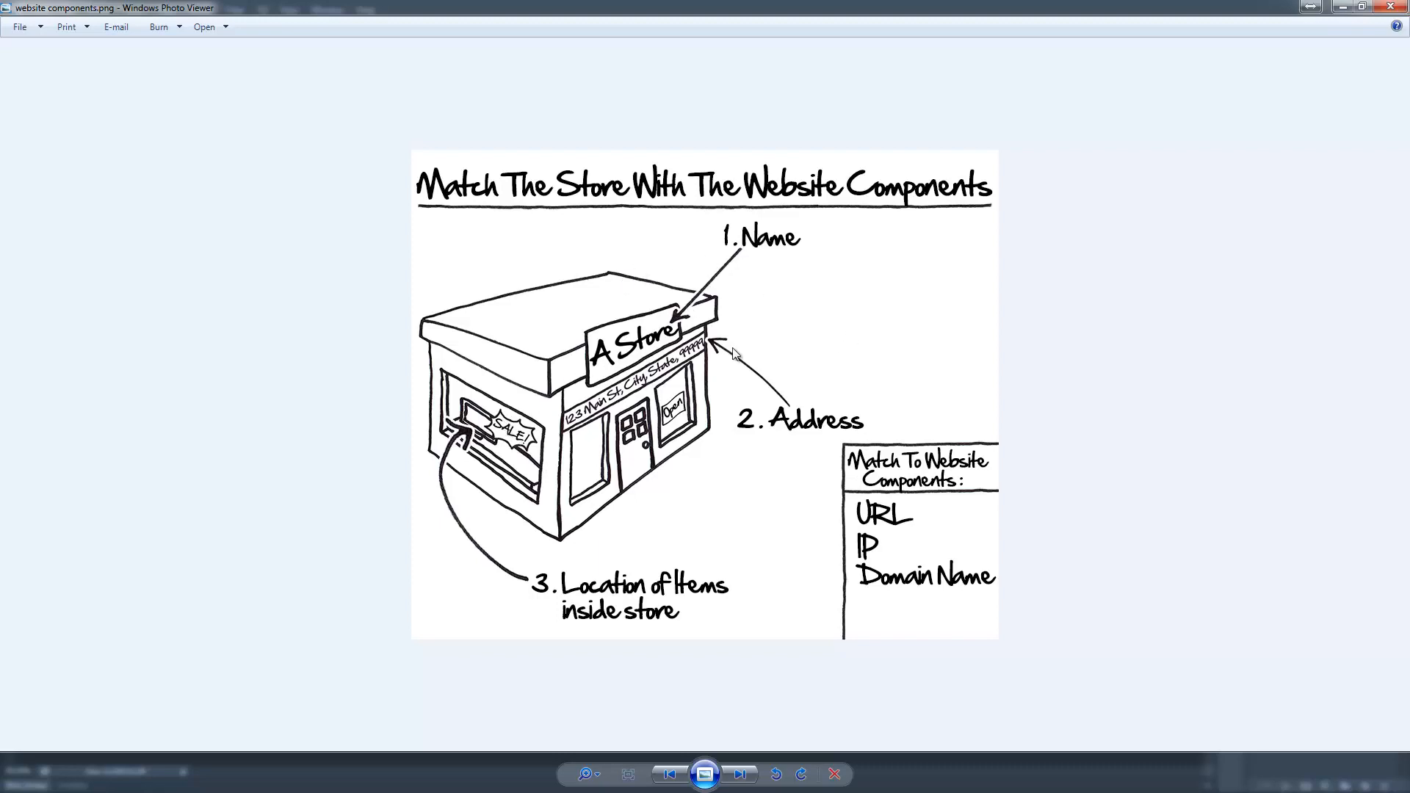
{"action": "left_click", "coordinate": [1390, 8]}
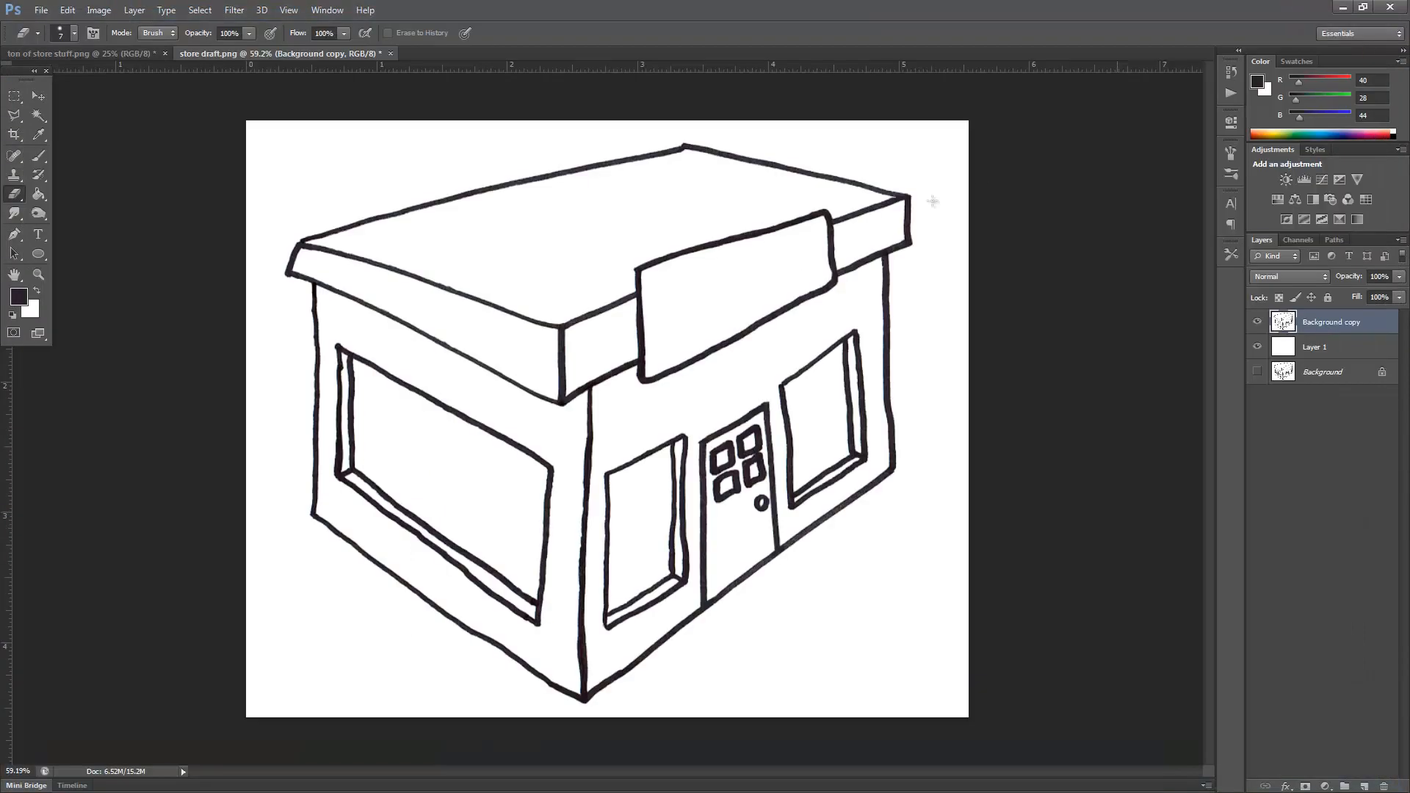
In the sketch sheet document, clear the selection around the store and outline the prohibition symbol with the Polygonal Lasso
{"action": "left_click", "coordinate": [94, 55]}
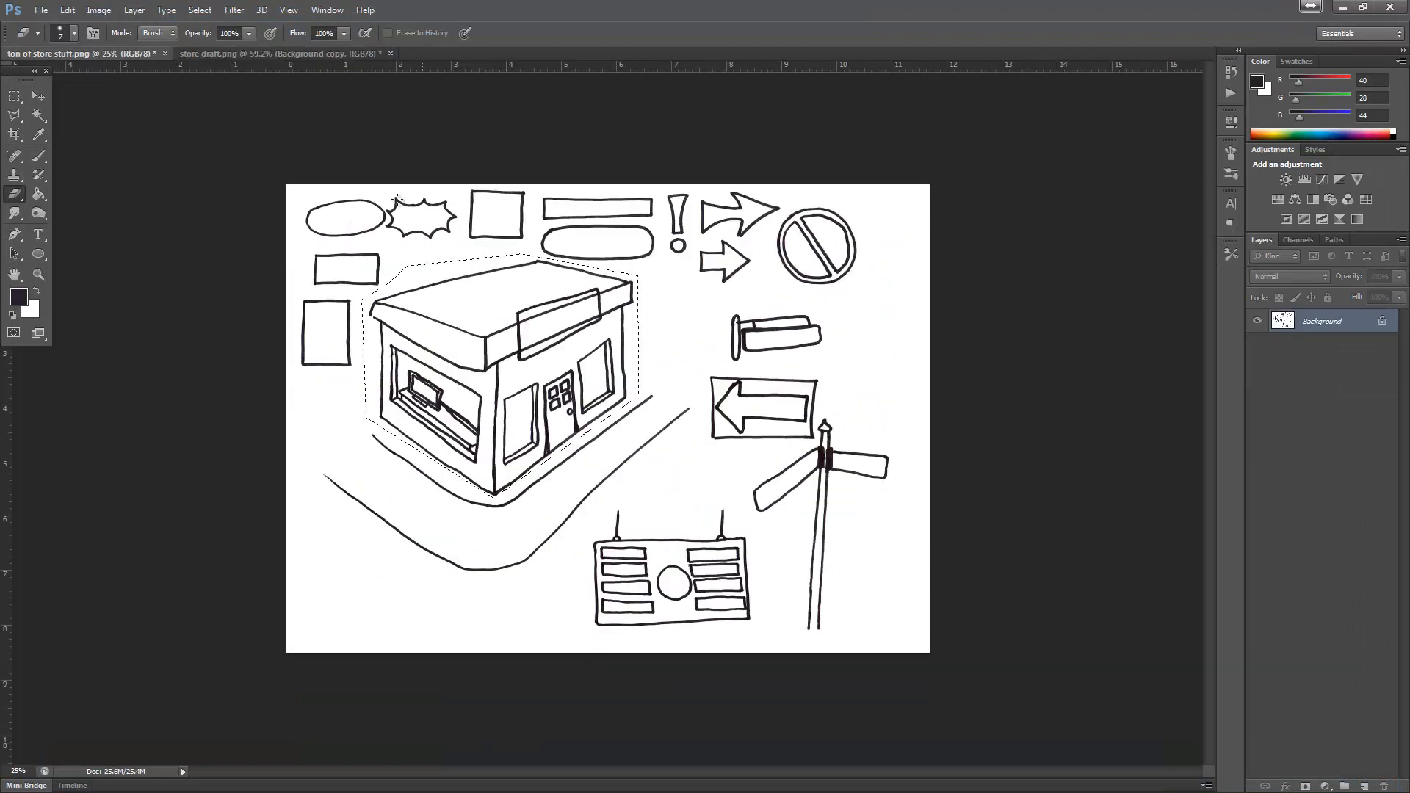
{"action": "key", "text": "m"}
{"action": "key", "text": "ctrl+d"}
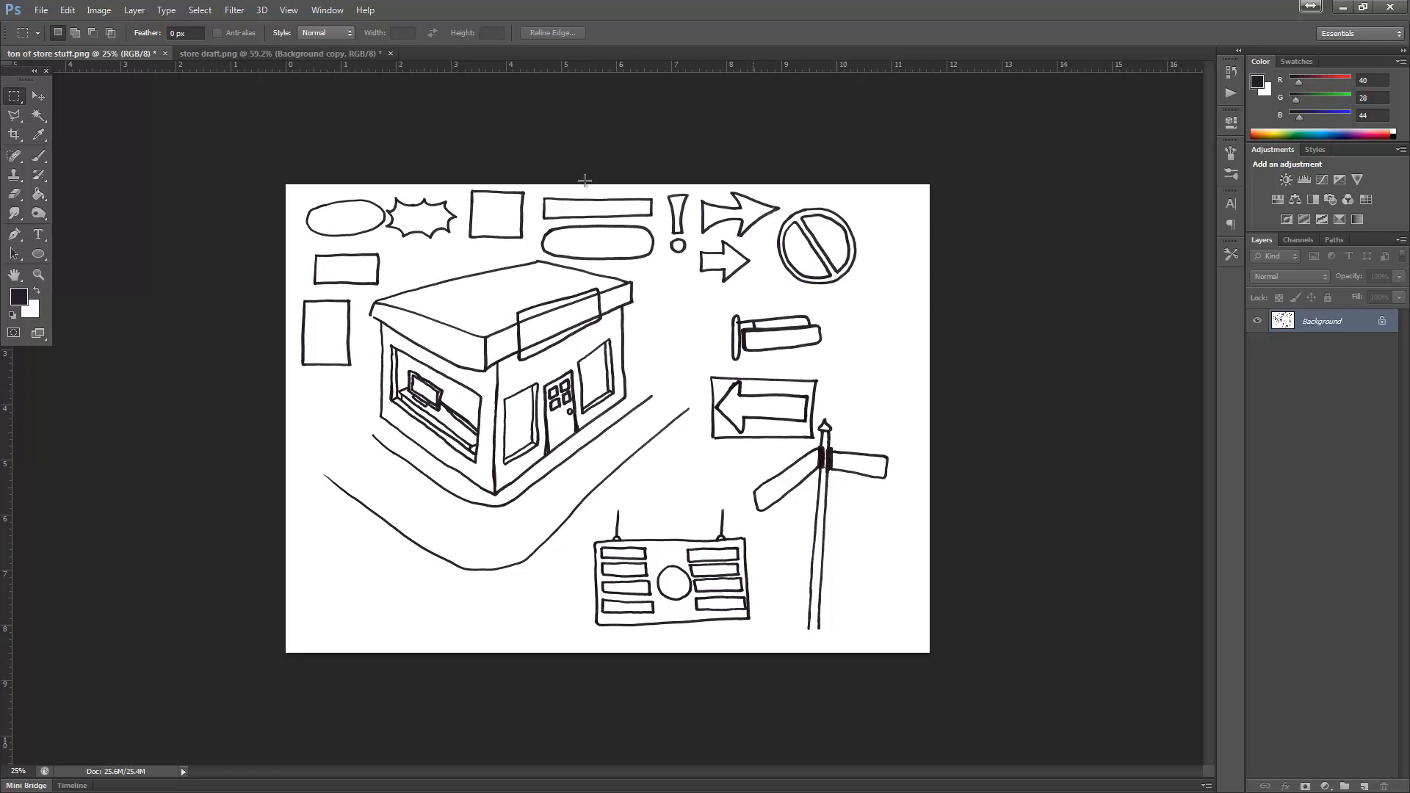
{"action": "left_click", "coordinate": [14, 116]}
{"action": "left_click", "coordinate": [777, 218]}
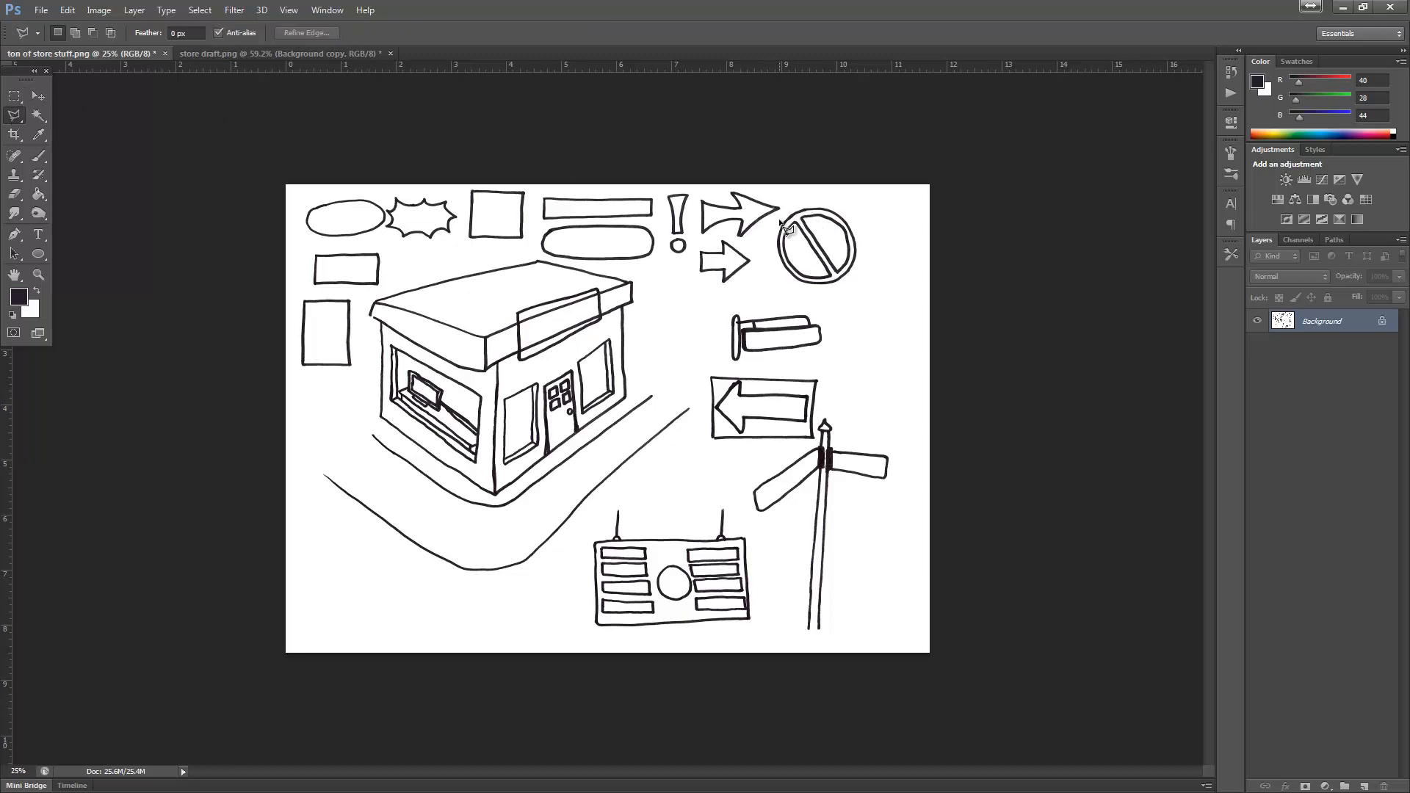
{"action": "left_click", "coordinate": [771, 244]}
{"action": "left_click", "coordinate": [800, 301]}
{"action": "left_click", "coordinate": [855, 284]}
{"action": "left_click", "coordinate": [879, 236]}
{"action": "left_click", "coordinate": [834, 193]}
{"action": "left_click", "coordinate": [793, 213]}
Transfer the outlined prohibition symbol through the clipboard into store draft.png as a new layer
{"action": "left_click", "coordinate": [235, 53]}
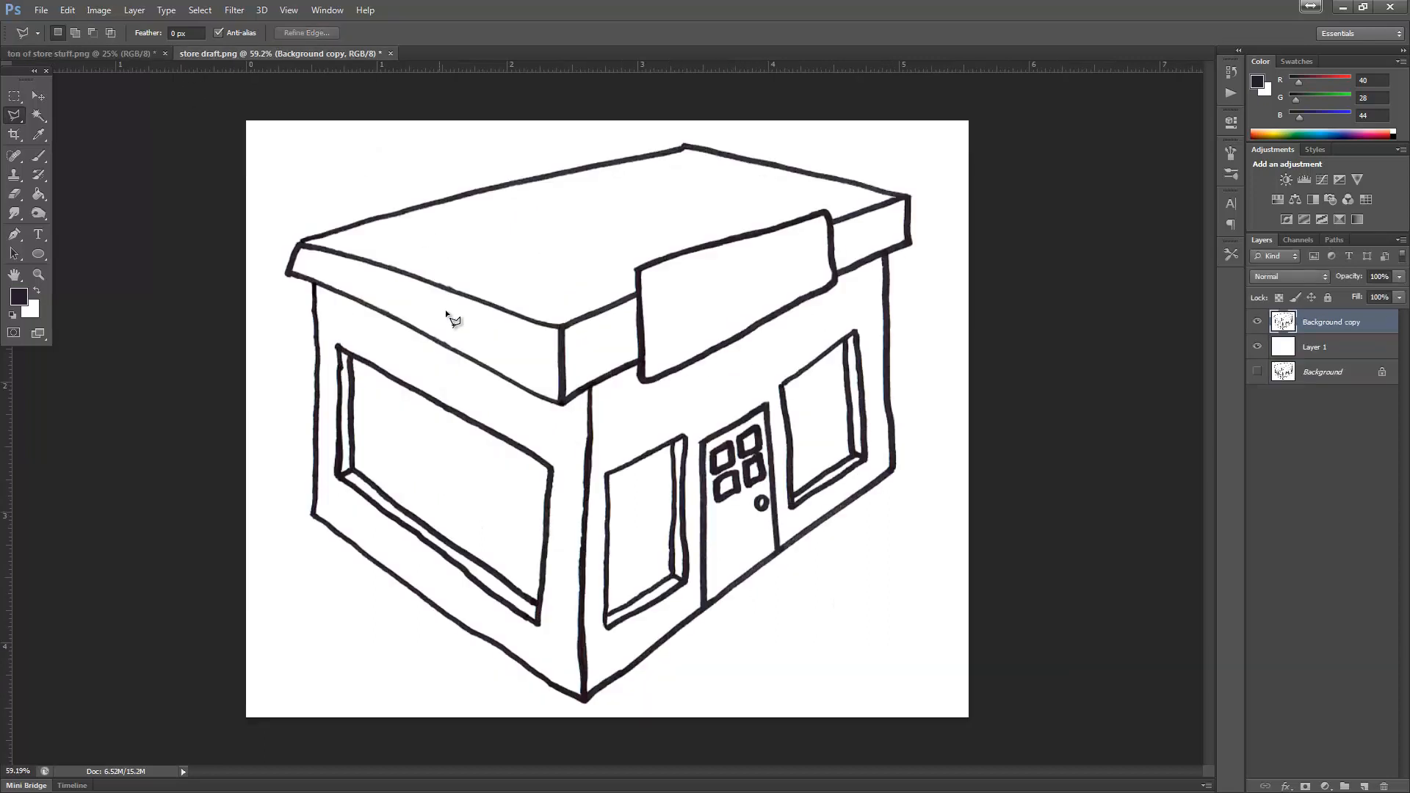
{"action": "left_click", "coordinate": [107, 55]}
{"action": "left_click", "coordinate": [68, 10]}
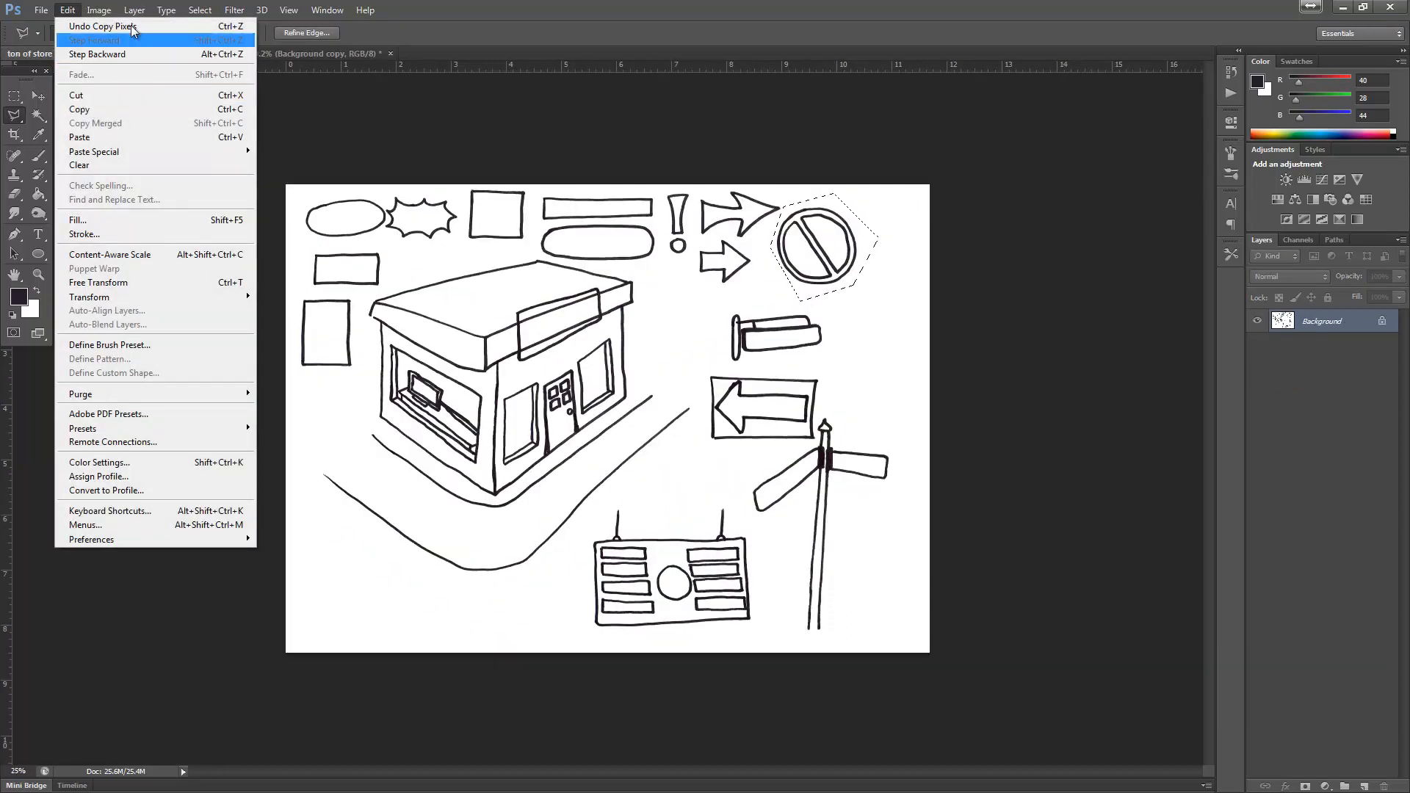
{"action": "left_click", "coordinate": [209, 94]}
{"action": "left_click", "coordinate": [197, 58]}
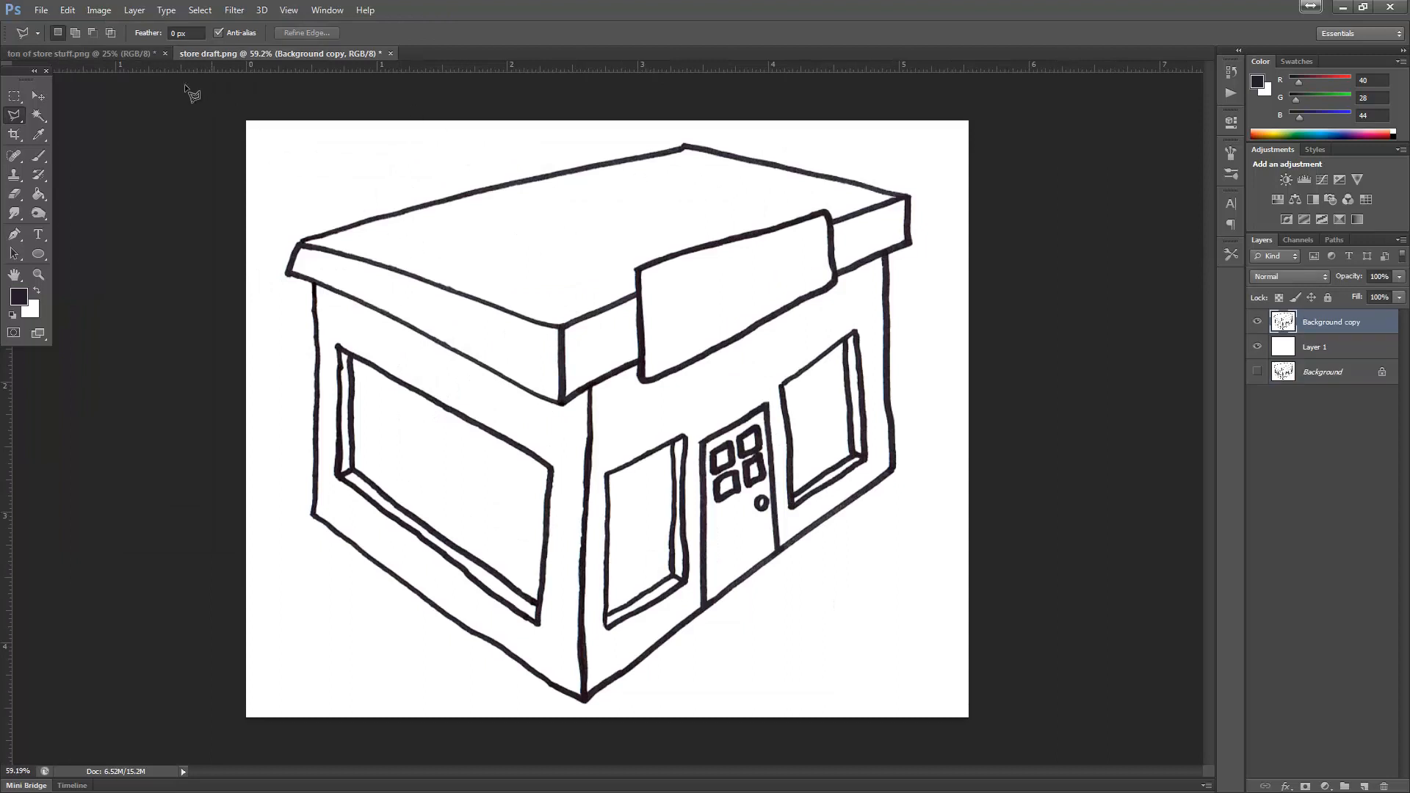
{"action": "key", "text": "ctrl+v"}
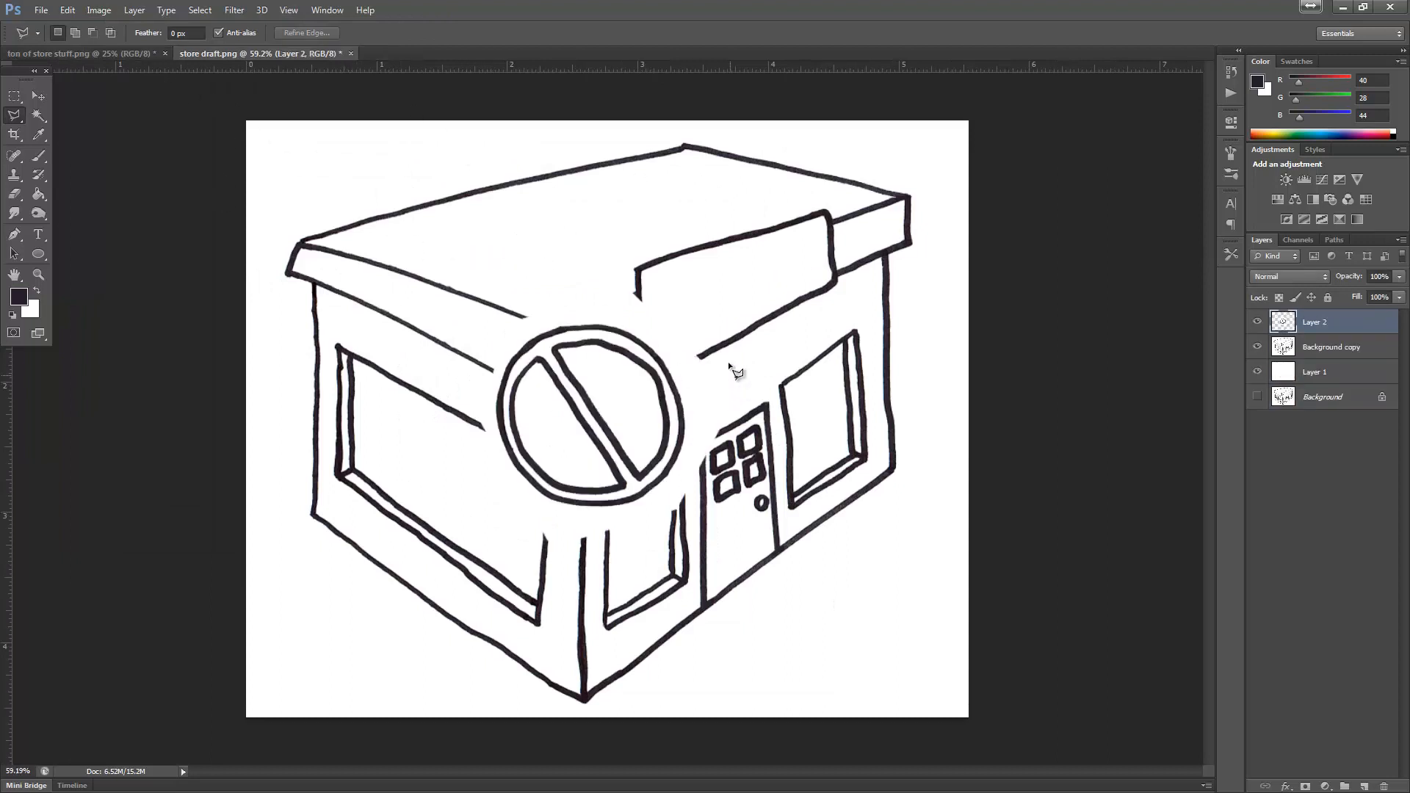
Remove the white area surrounding the pasted prohibition symbol using the Magic Wand at tolerance 30, and clear the selection
{"action": "left_click", "coordinate": [40, 119]}
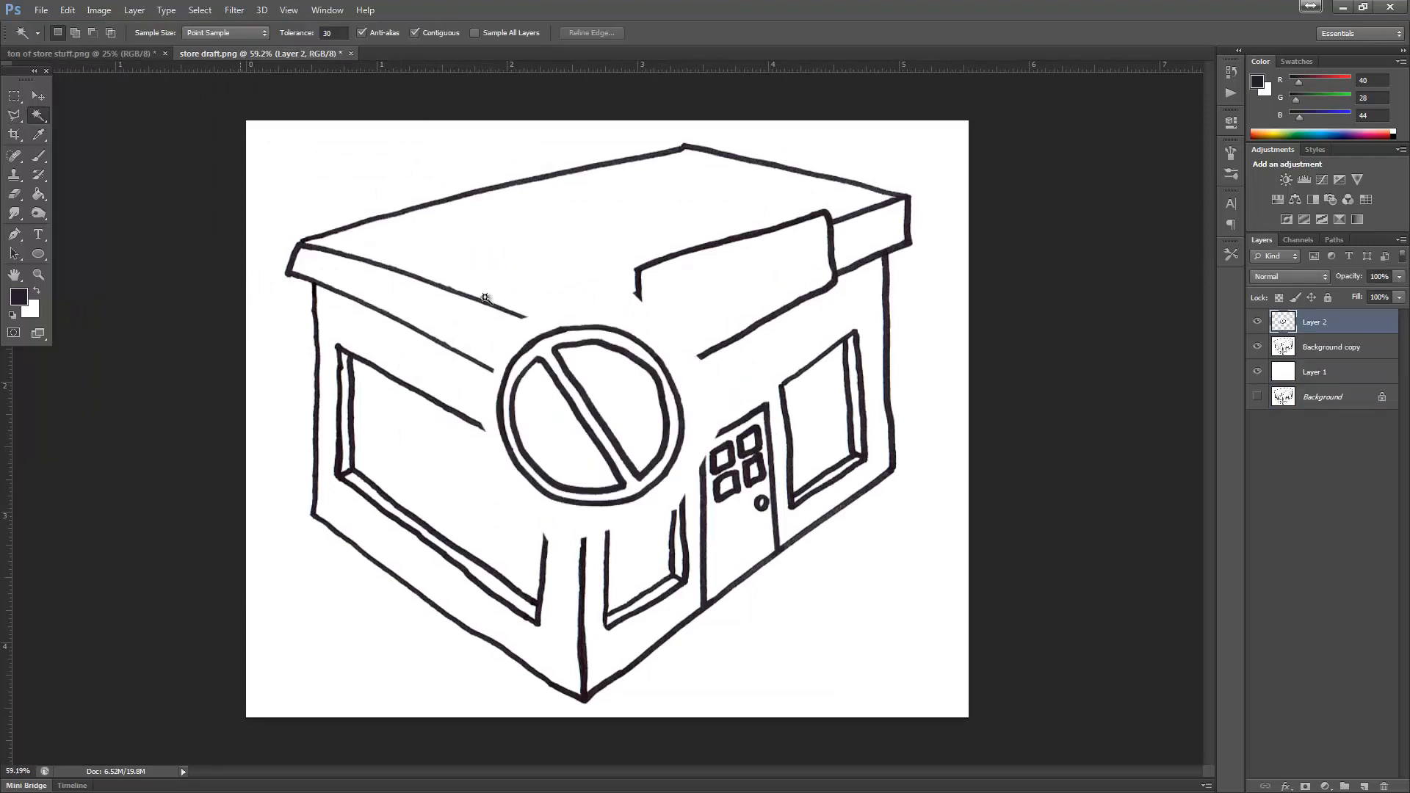
{"action": "left_click", "coordinate": [536, 330]}
{"action": "key", "text": "Delete"}
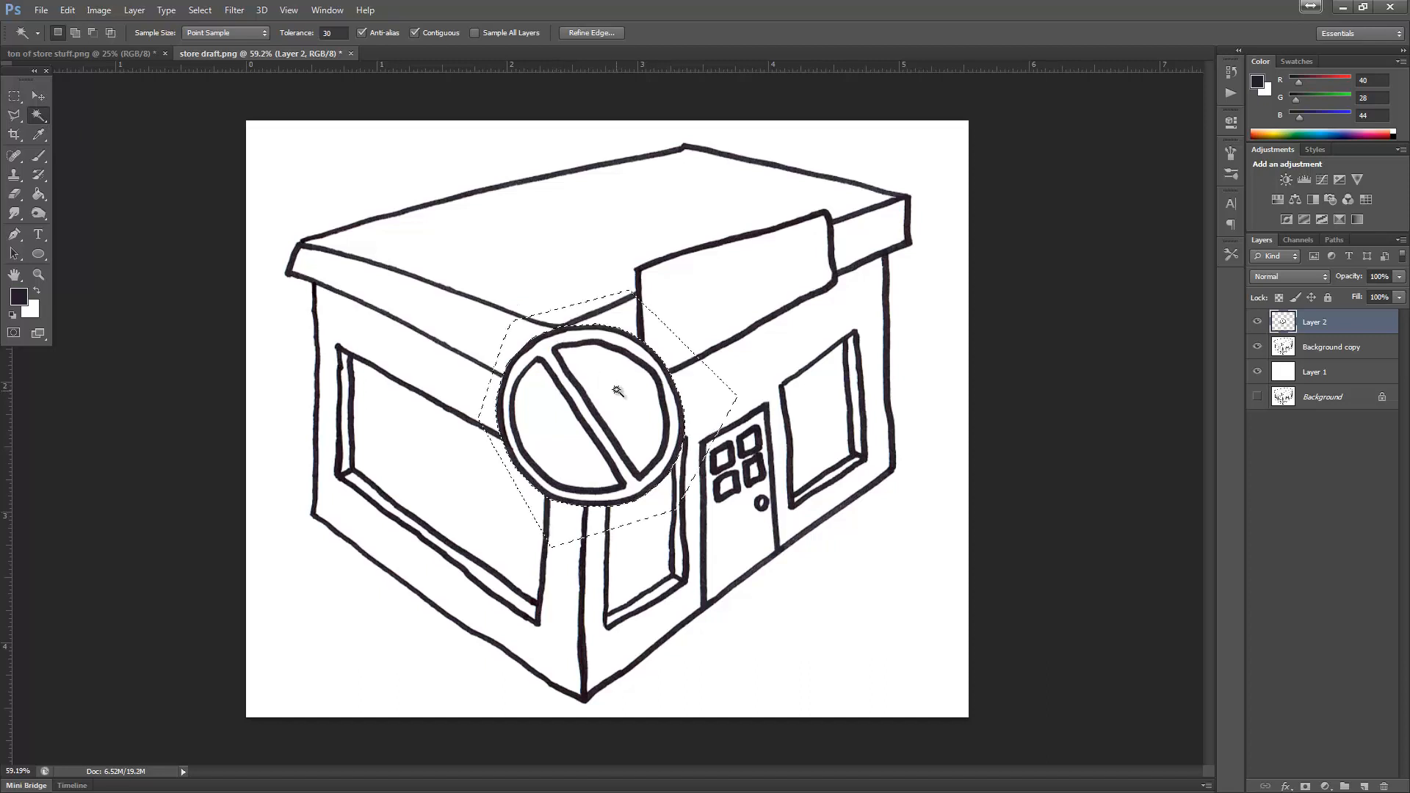
{"action": "left_click", "coordinate": [14, 97]}
{"action": "left_click", "coordinate": [314, 204]}
Move the prohibition symbol onto the store's large side window and scale it down to about half its size
{"action": "left_click", "coordinate": [38, 96]}
{"action": "left_click_drag", "start_coordinate": [610, 415], "coordinate": [482, 479]}
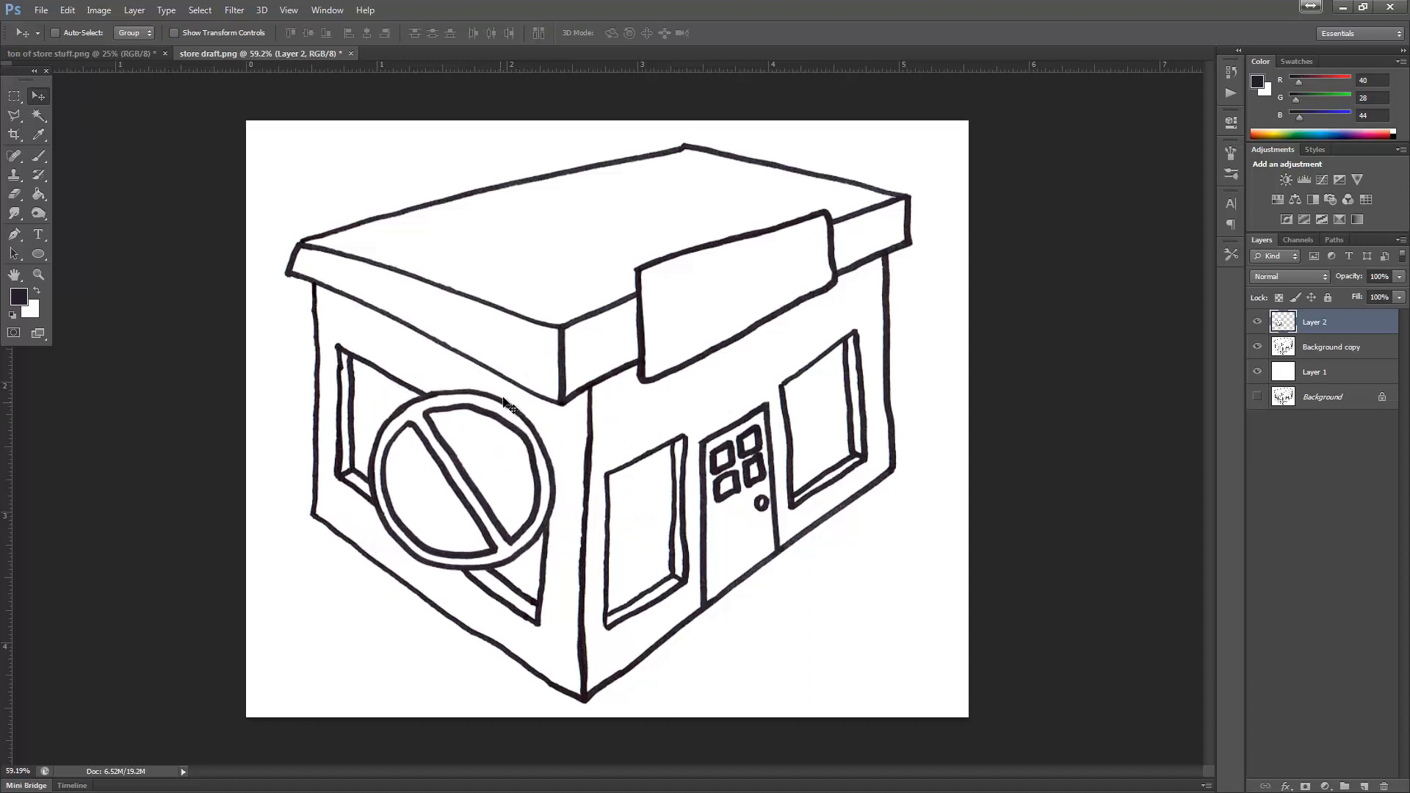
{"action": "key", "text": "ctrl+t"}
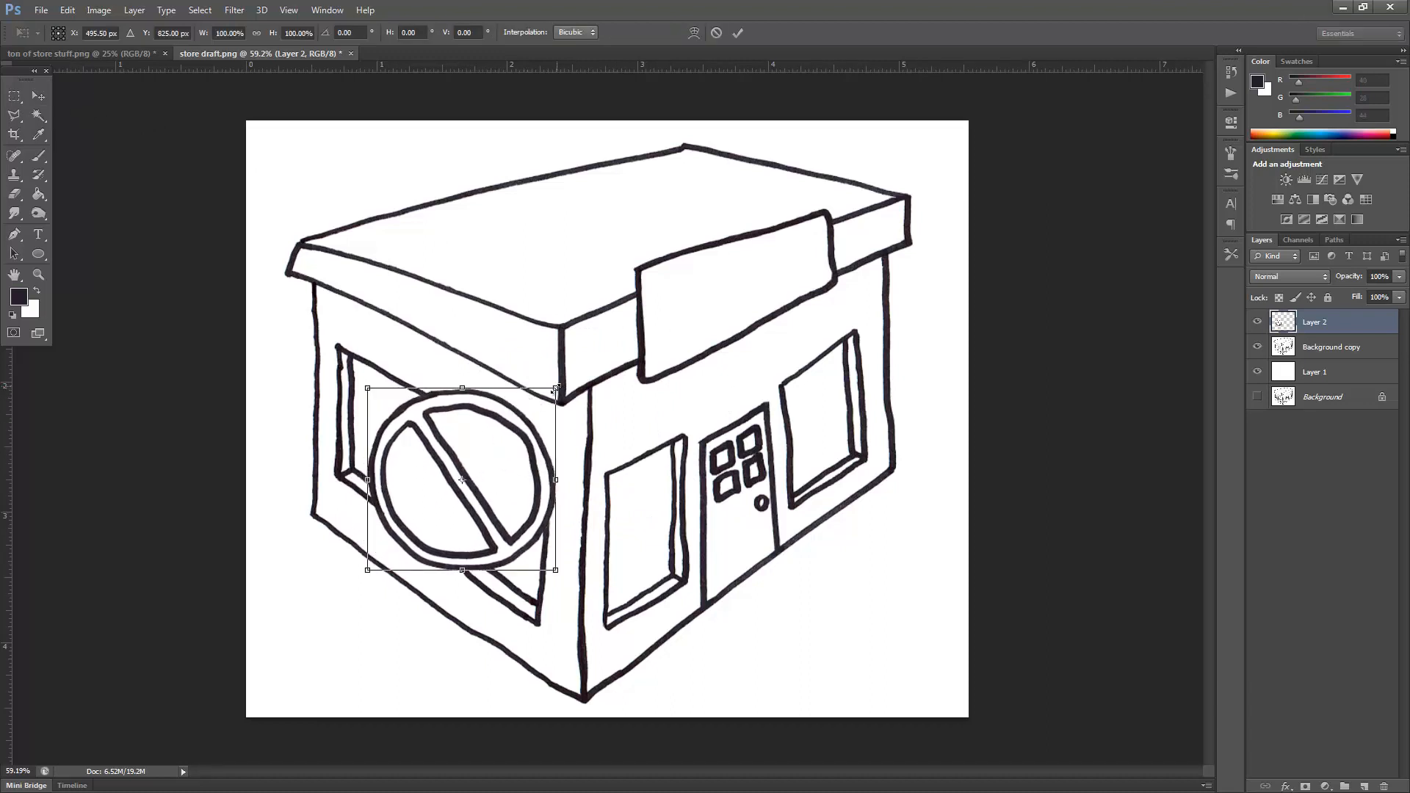
{"action": "left_click_drag", "start_coordinate": [556, 387], "coordinate": [460, 450]}
{"action": "key", "text": "Return"}
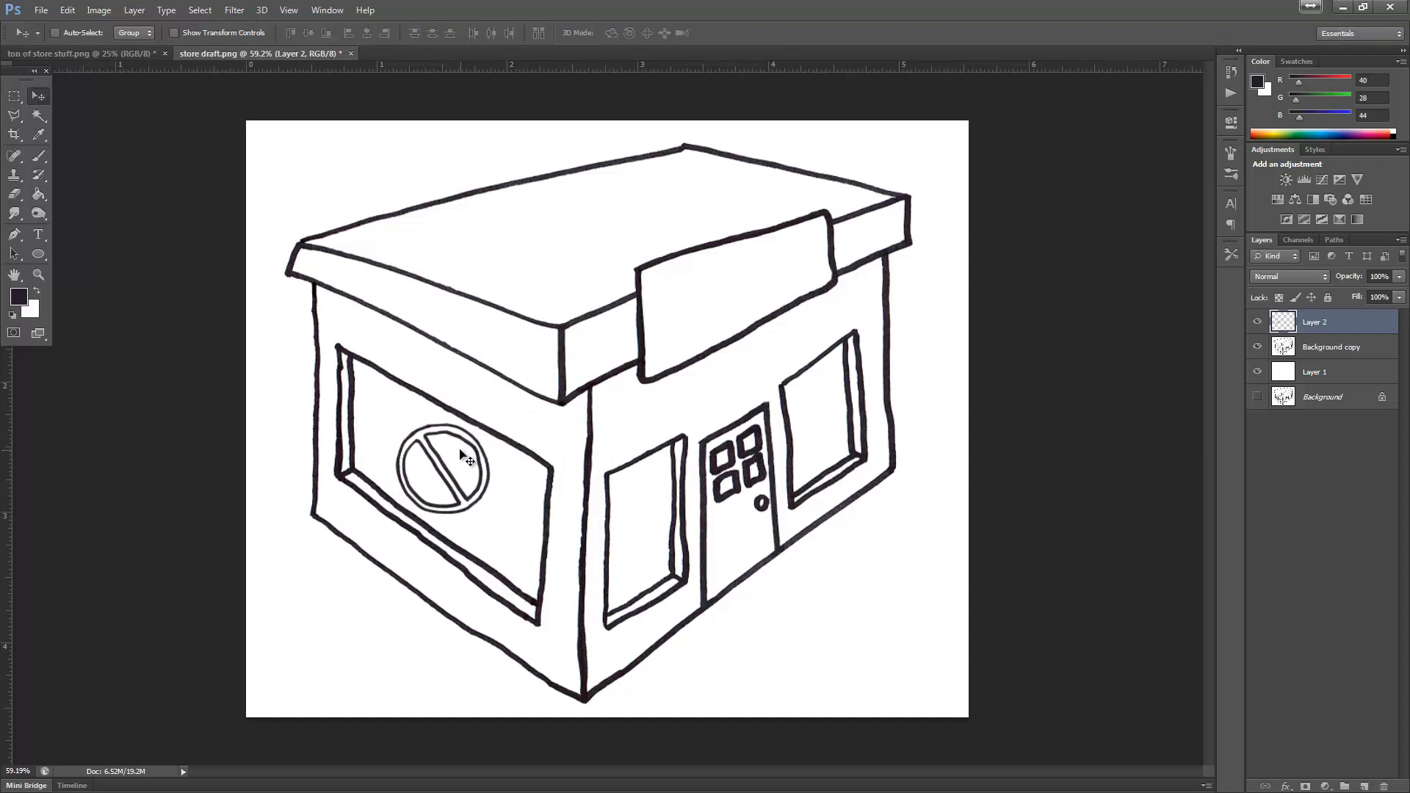
Warp the prohibition symbol outward on its side nearest the store's front corner to match the wall's perspective, and nudge it within the window
{"action": "key", "text": "ctrl+t"}
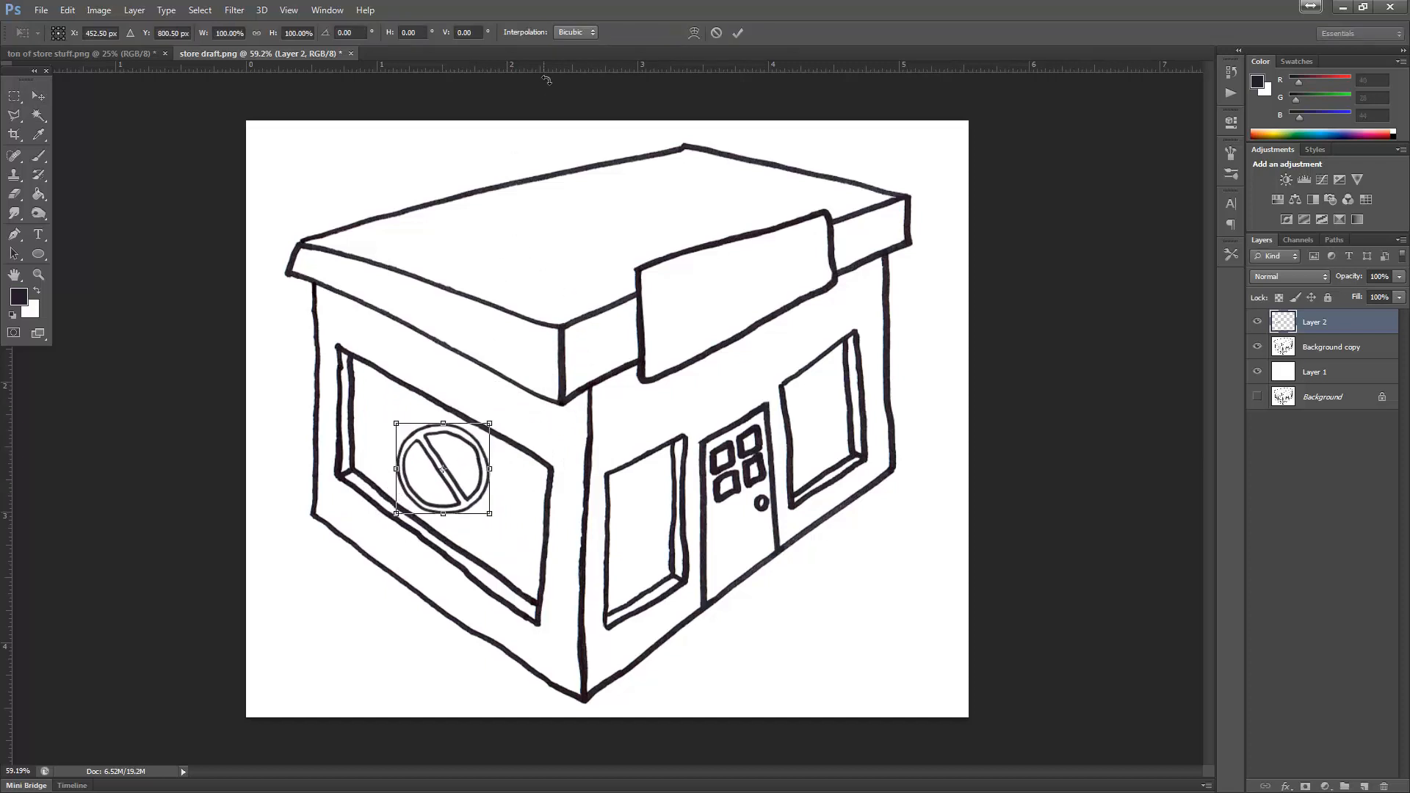
{"action": "left_click", "coordinate": [694, 33]}
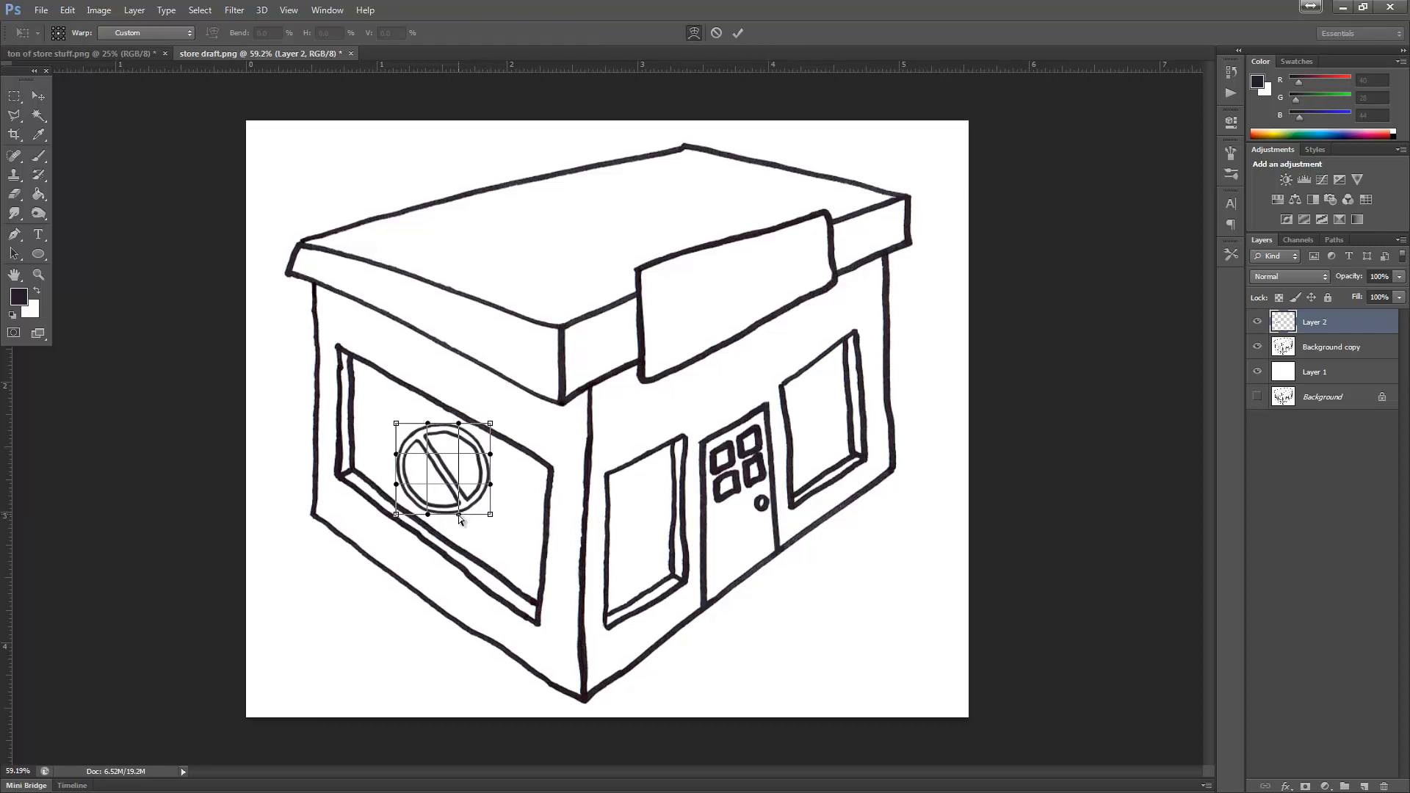
{"action": "left_click_drag", "start_coordinate": [459, 514], "coordinate": [460, 530]}
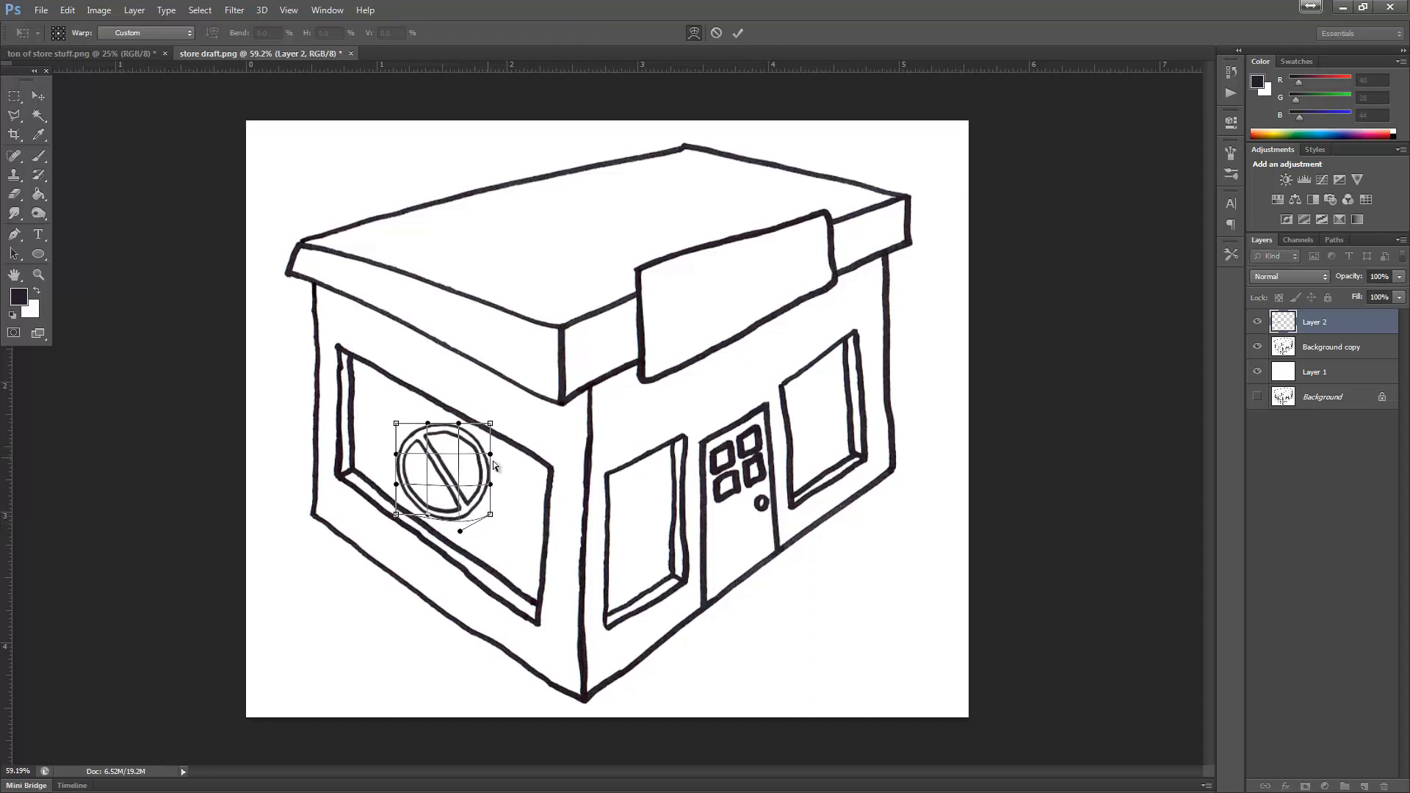
{"action": "left_click_drag", "start_coordinate": [491, 483], "coordinate": [497, 527]}
{"action": "left_click_drag", "start_coordinate": [494, 456], "coordinate": [502, 456]}
{"action": "left_click_drag", "start_coordinate": [426, 515], "coordinate": [461, 538]}
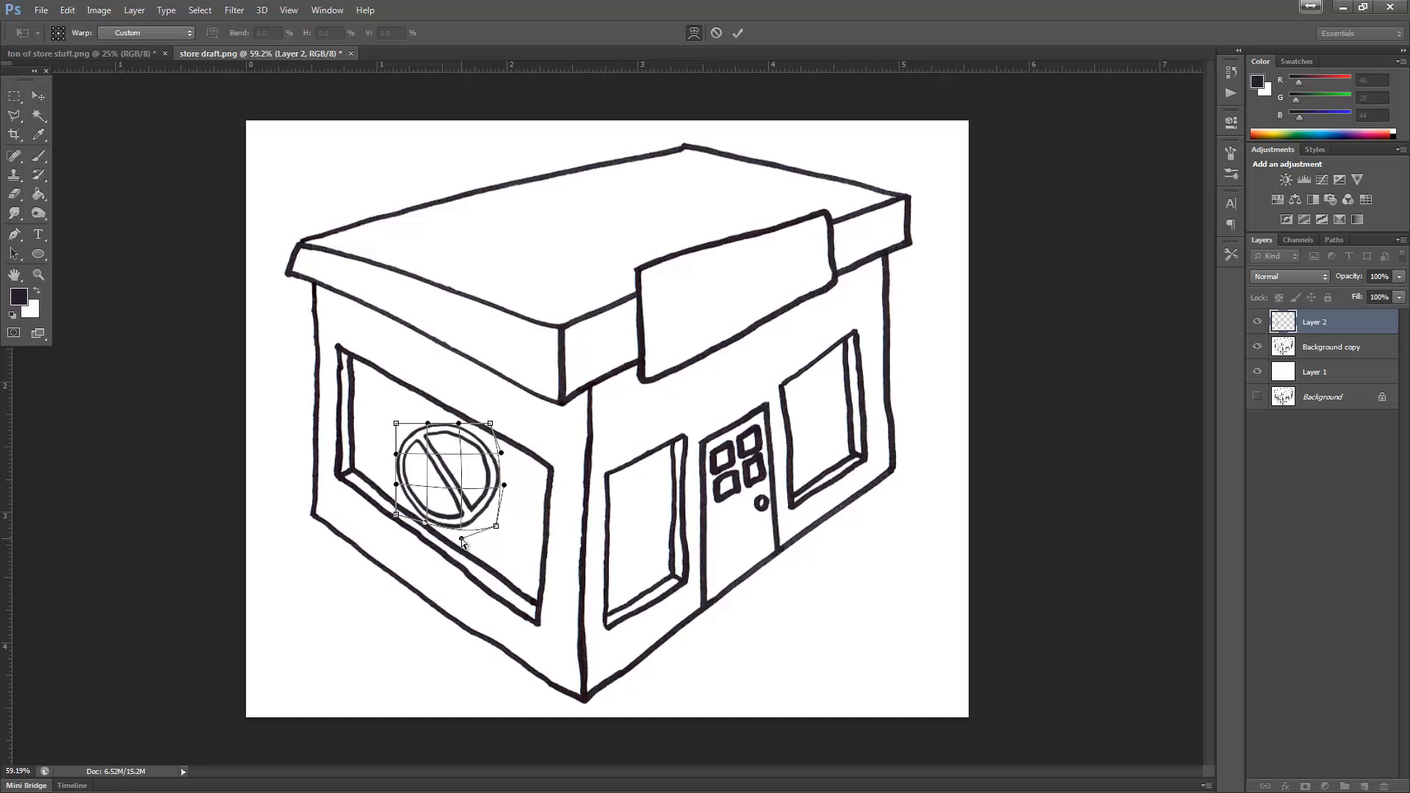
{"action": "left_click_drag", "start_coordinate": [503, 489], "coordinate": [508, 487]}
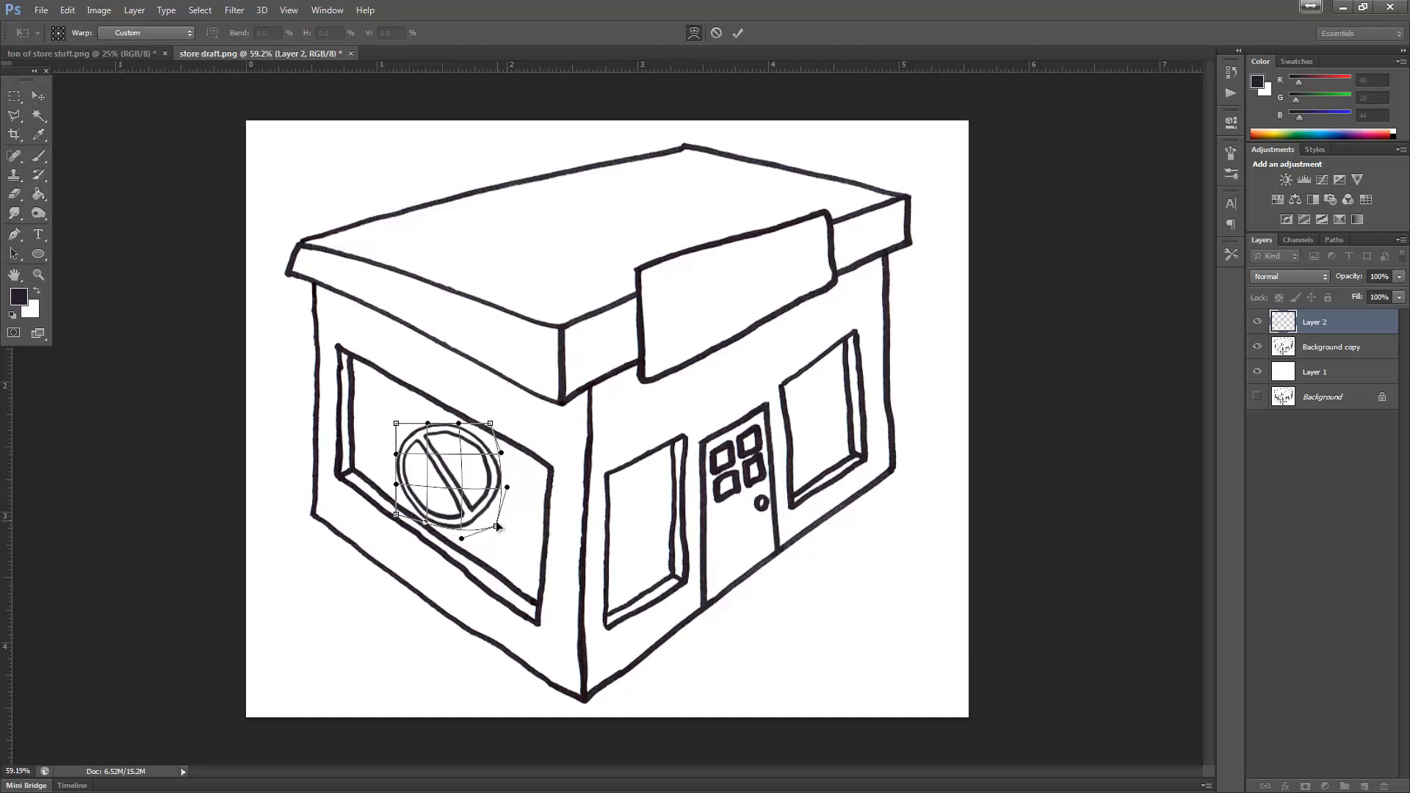
{"action": "left_click_drag", "start_coordinate": [497, 526], "coordinate": [503, 541]}
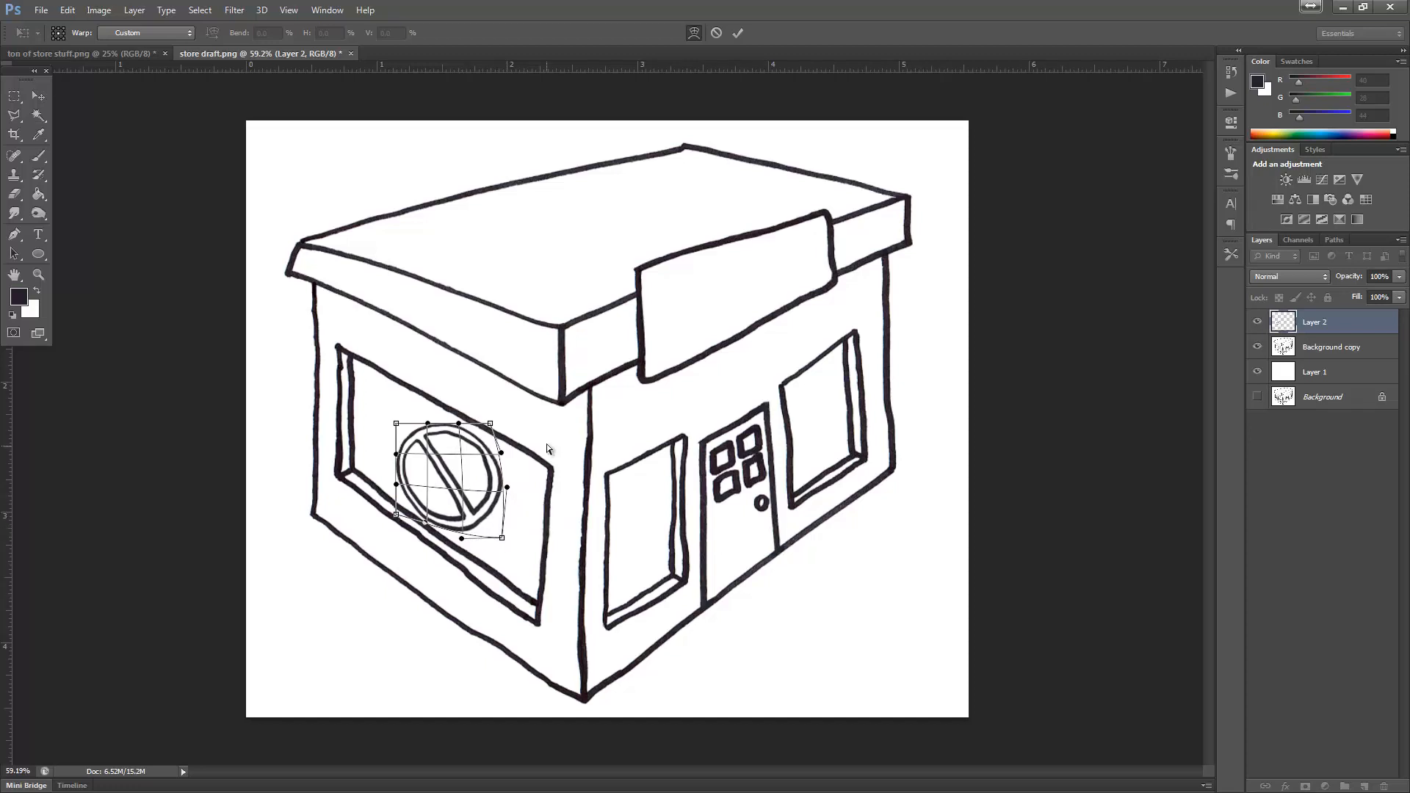
{"action": "key", "text": "Return"}
{"action": "left_click_drag", "start_coordinate": [470, 464], "coordinate": [463, 463]}
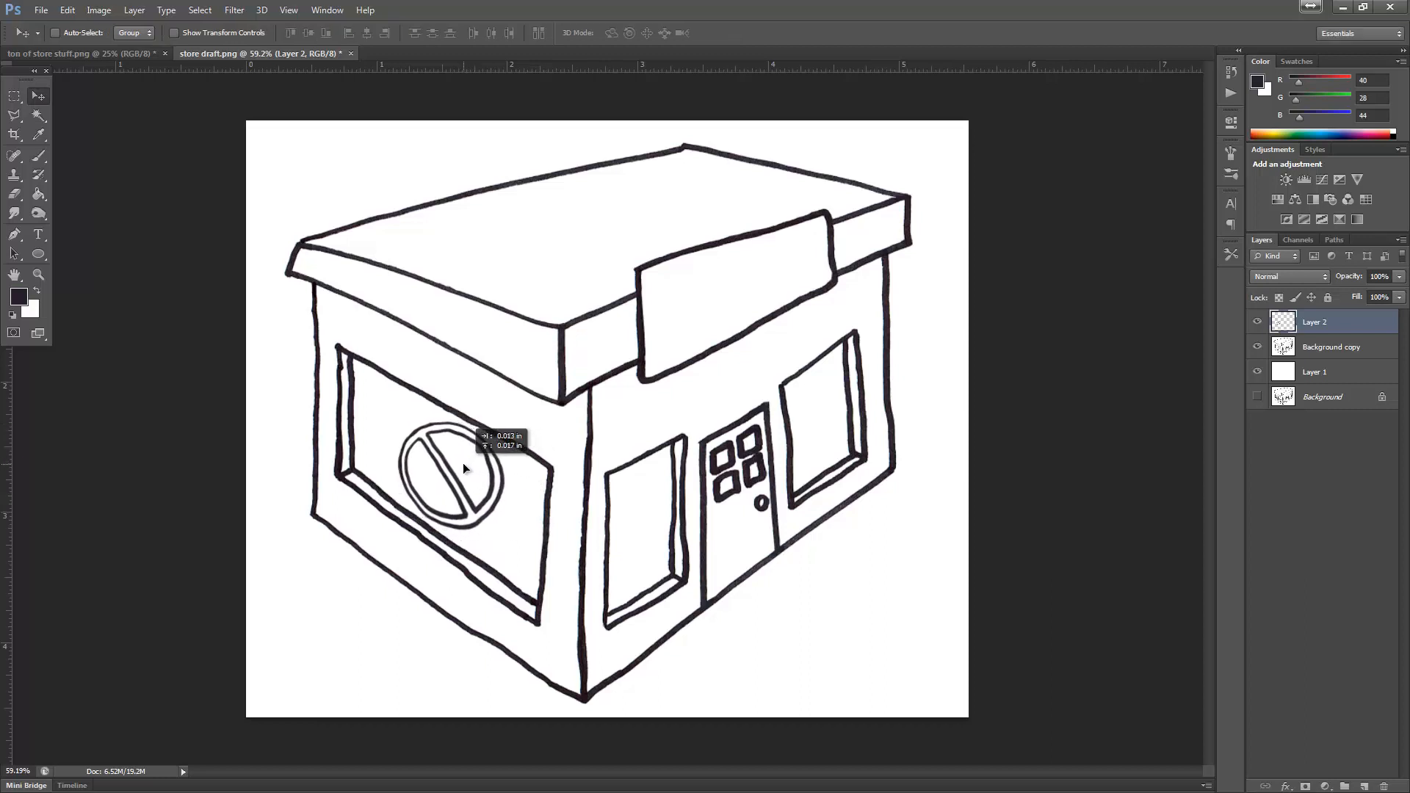
Paste an unwarped copy of the prohibition symbol, scale it to about 53%, lay it over the warped one for comparison, and remove it
{"action": "key", "text": "ctrl+v"}
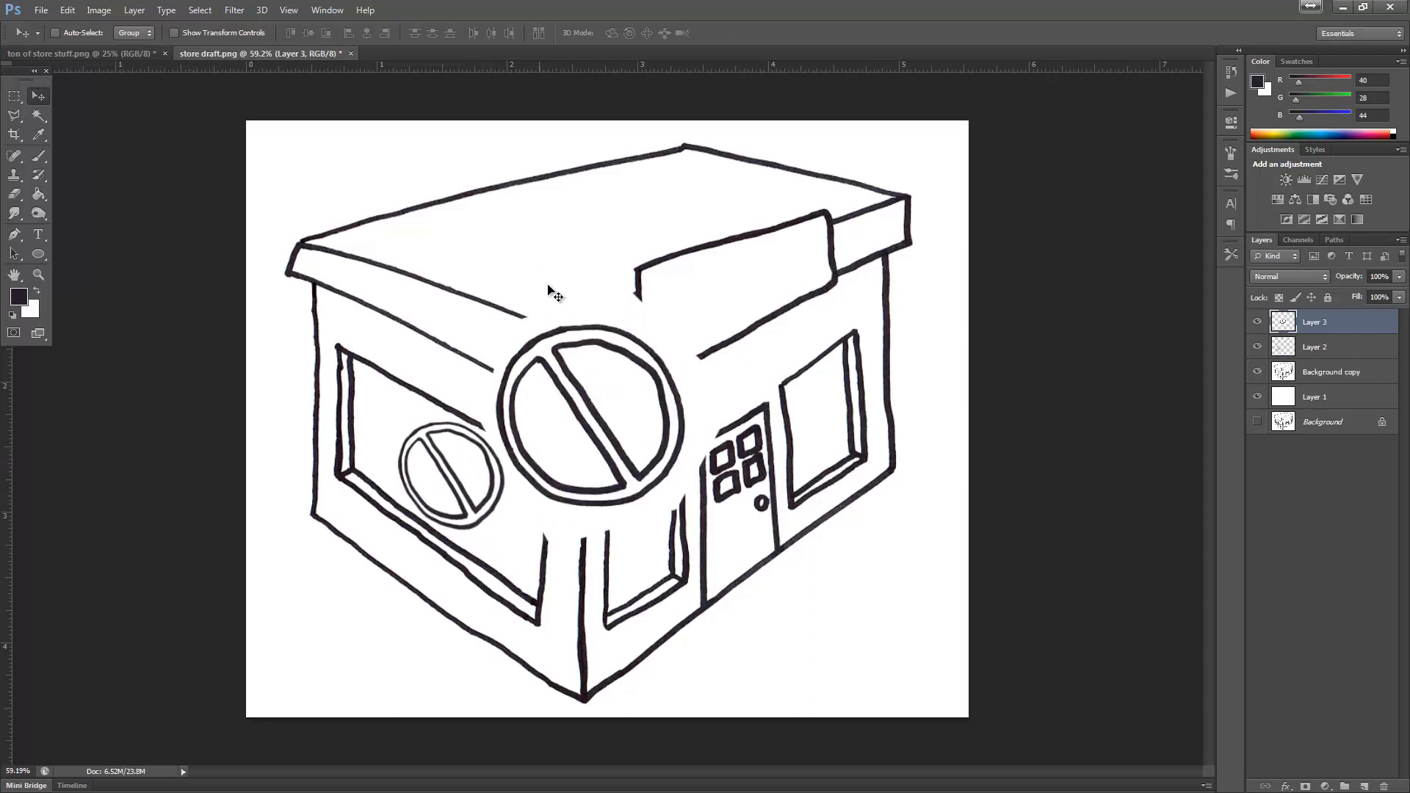
{"action": "left_click_drag", "start_coordinate": [609, 448], "coordinate": [376, 338]}
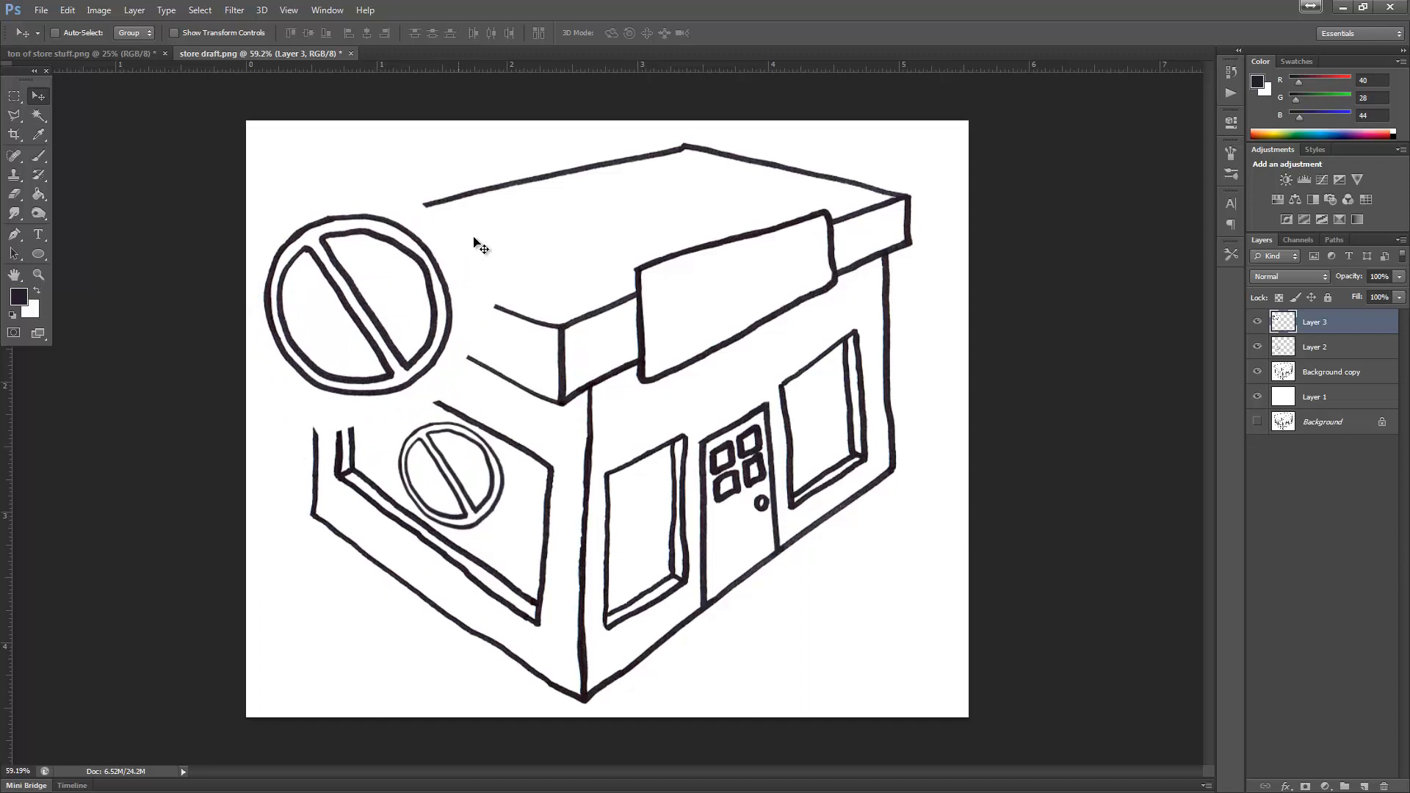
{"action": "key", "text": "ctrl+t"}
{"action": "left_click_drag", "start_coordinate": [447, 224], "coordinate": [371, 277]}
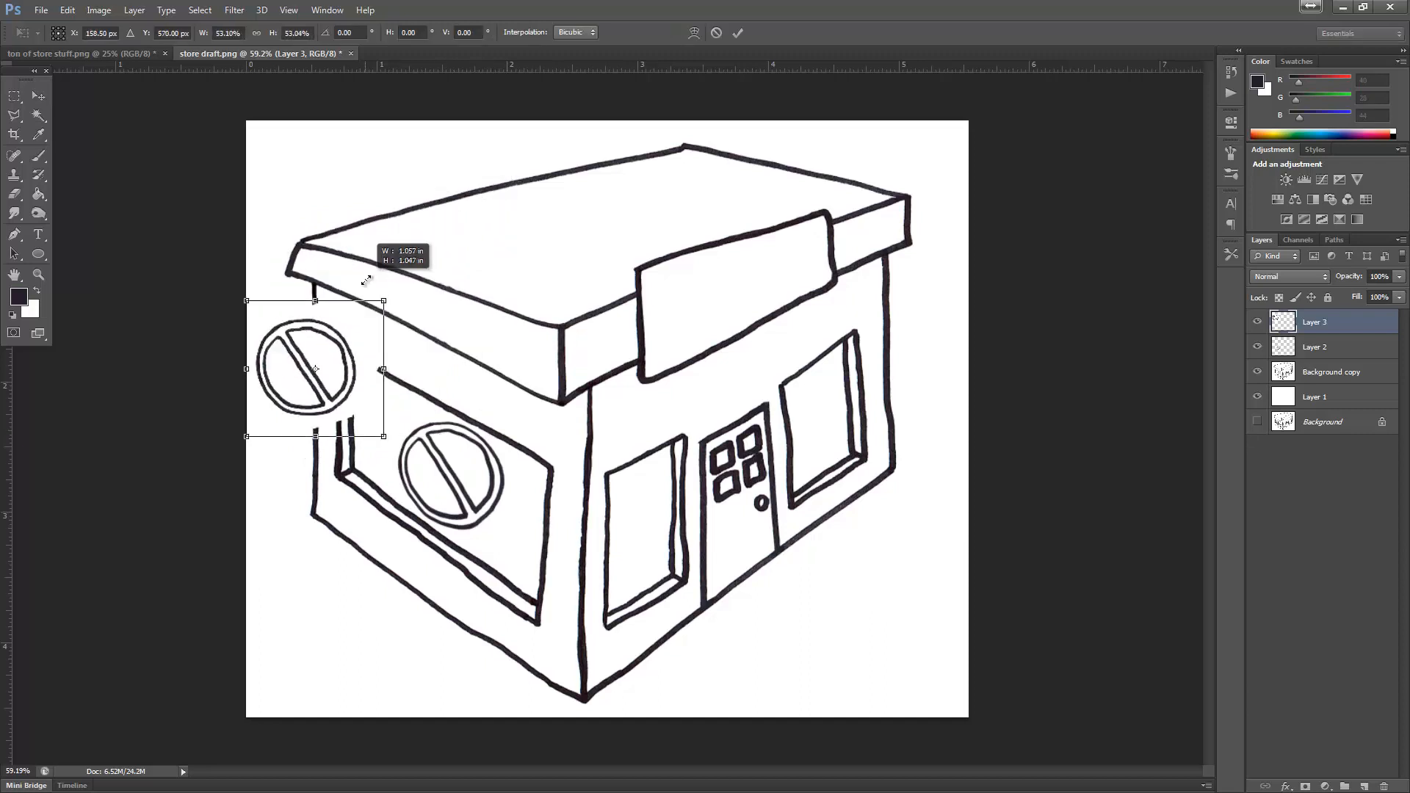
{"action": "left_click_drag", "start_coordinate": [349, 335], "coordinate": [481, 444]}
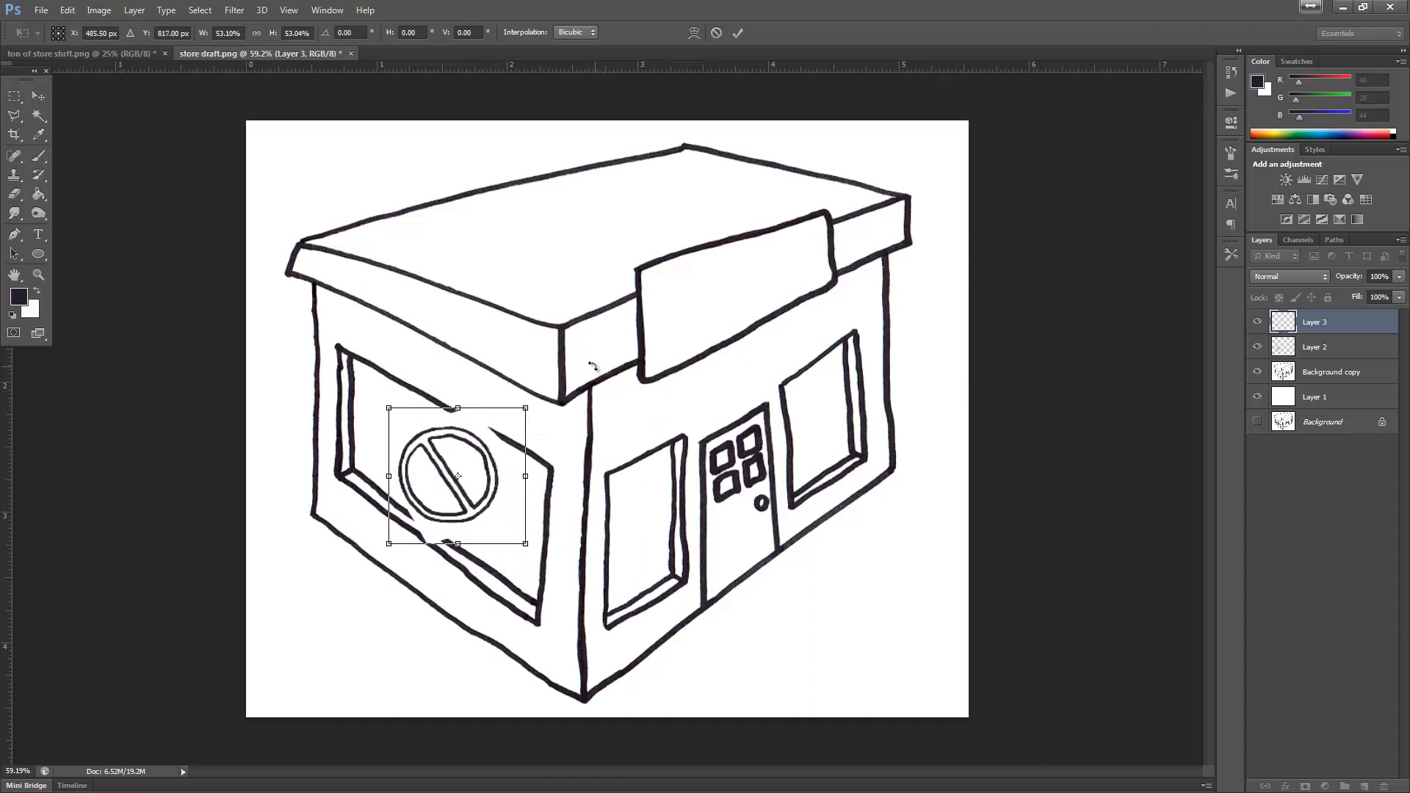
{"action": "left_click_drag", "start_coordinate": [652, 373], "coordinate": [624, 378]}
{"action": "key", "text": "Return"}
{"action": "key", "text": "ctrl+e"}
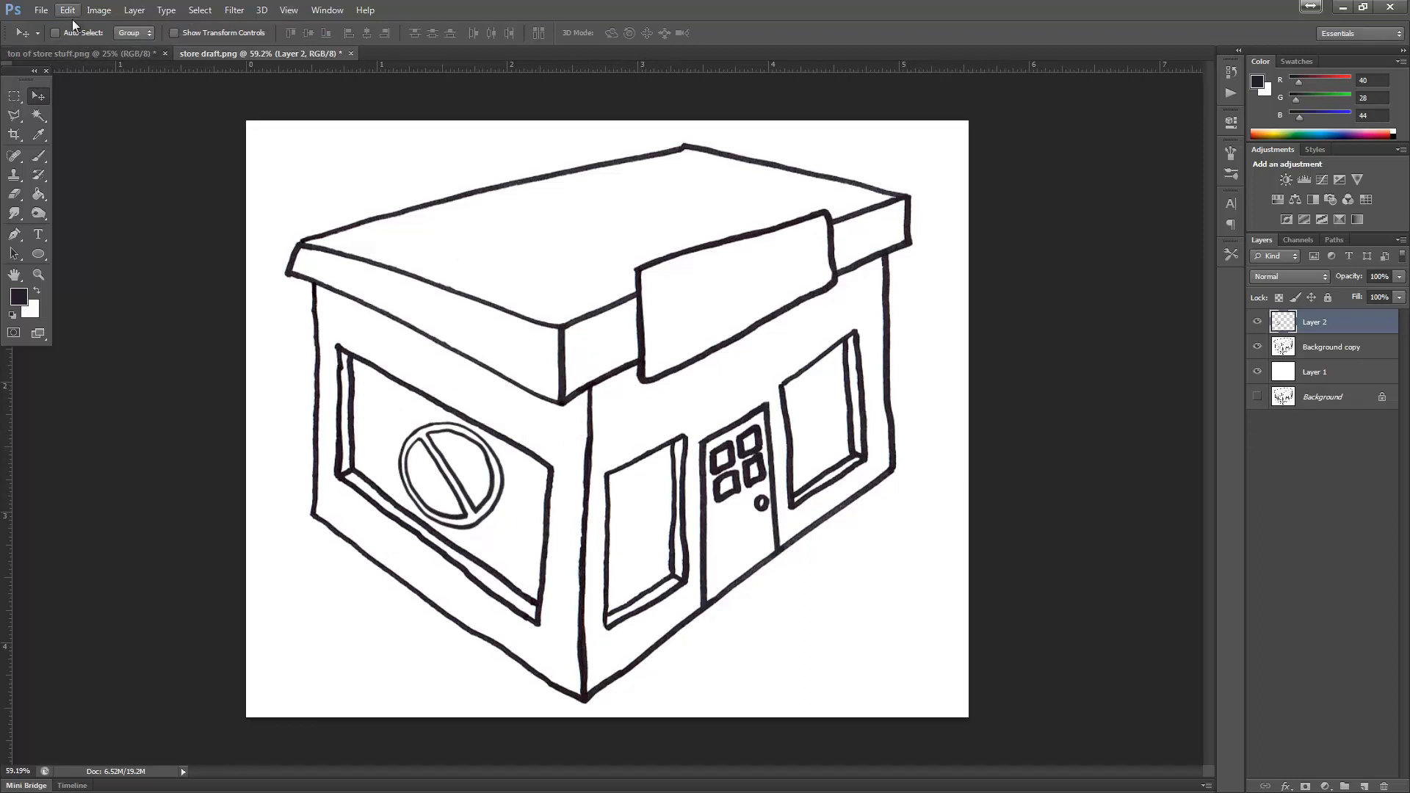
Add the text "StoreMart" above the roof in black Hand Of Sean at 21 pt
{"action": "left_click", "coordinate": [39, 235]}
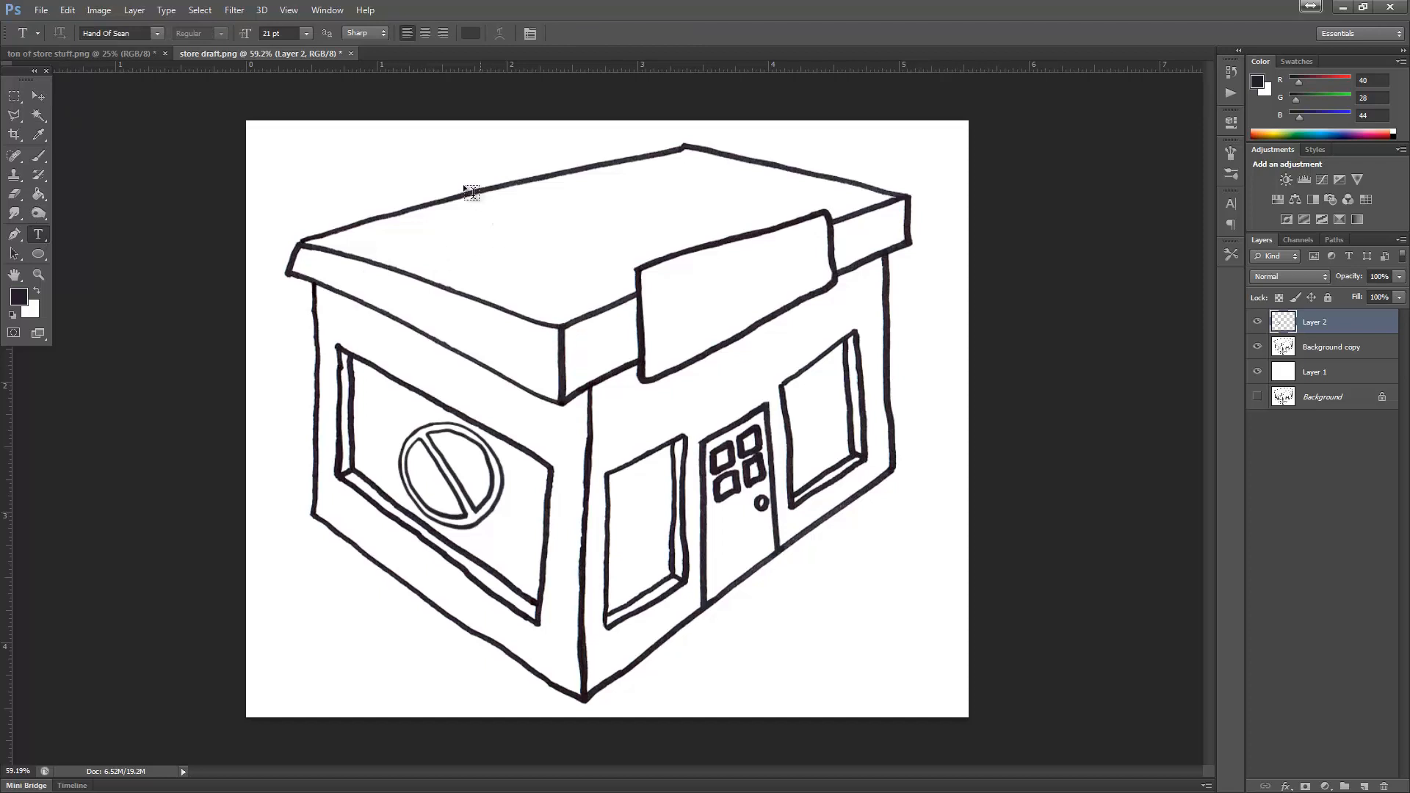
{"action": "left_click", "coordinate": [471, 33]}
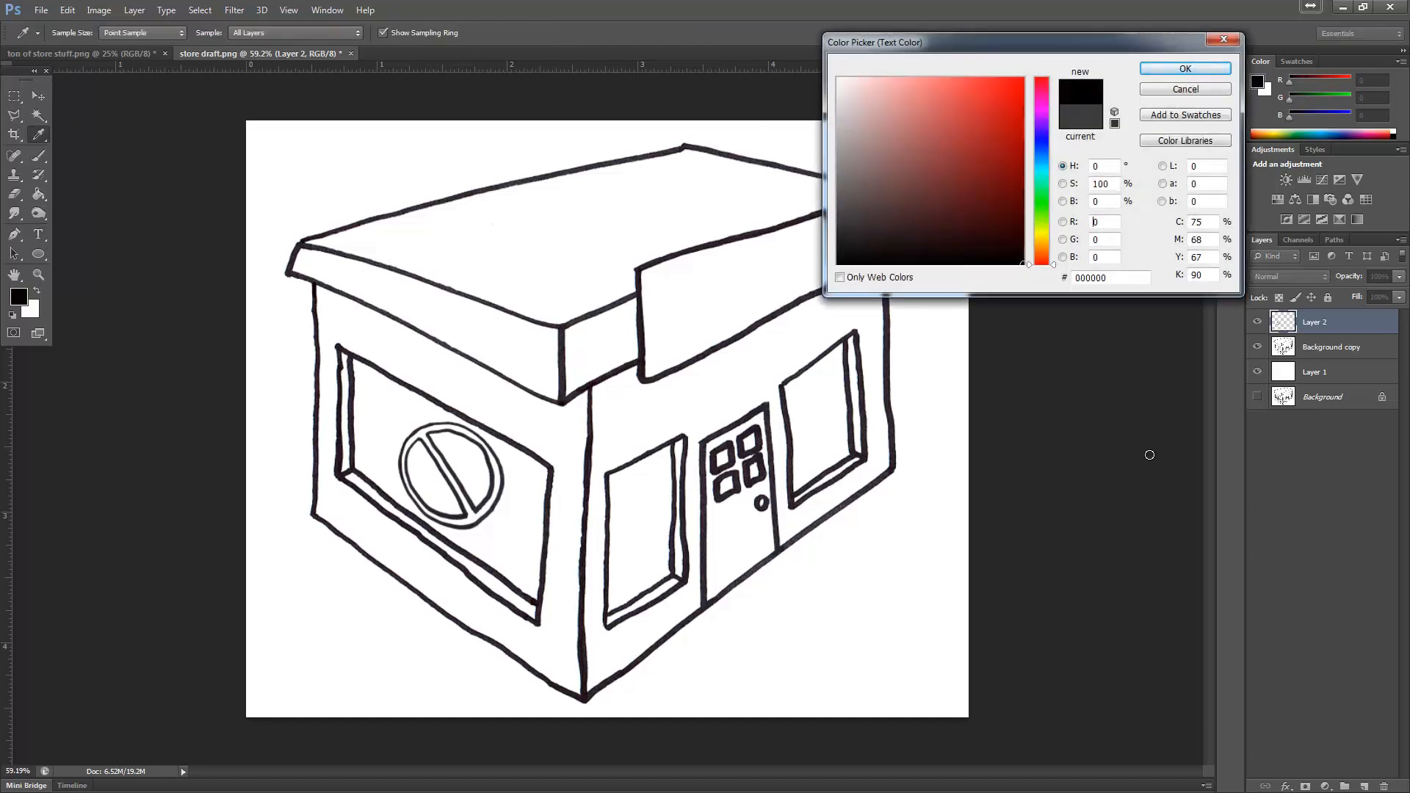
{"action": "key", "text": "Return"}
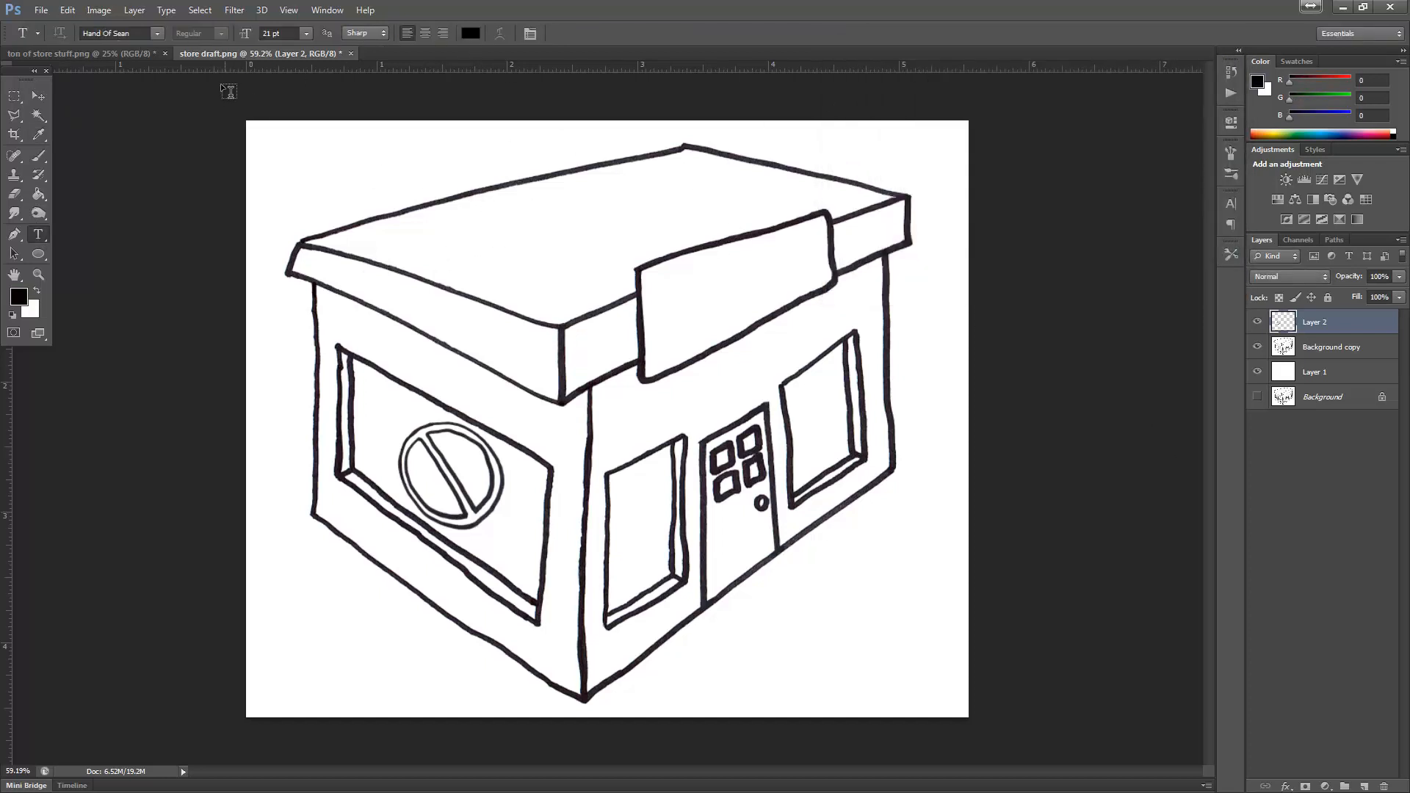
{"action": "left_click", "coordinate": [343, 151]}
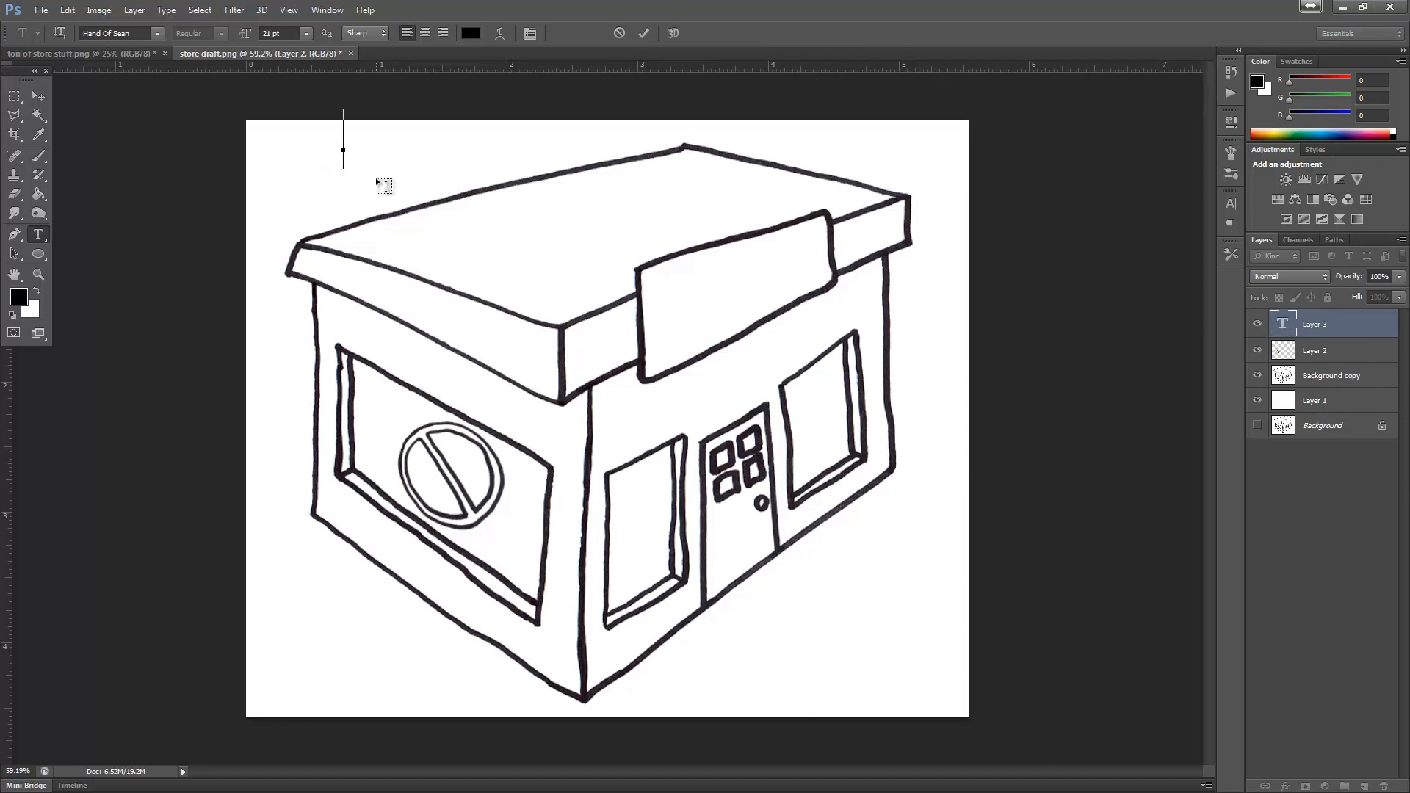
{"action": "type", "text": "StoreM"}
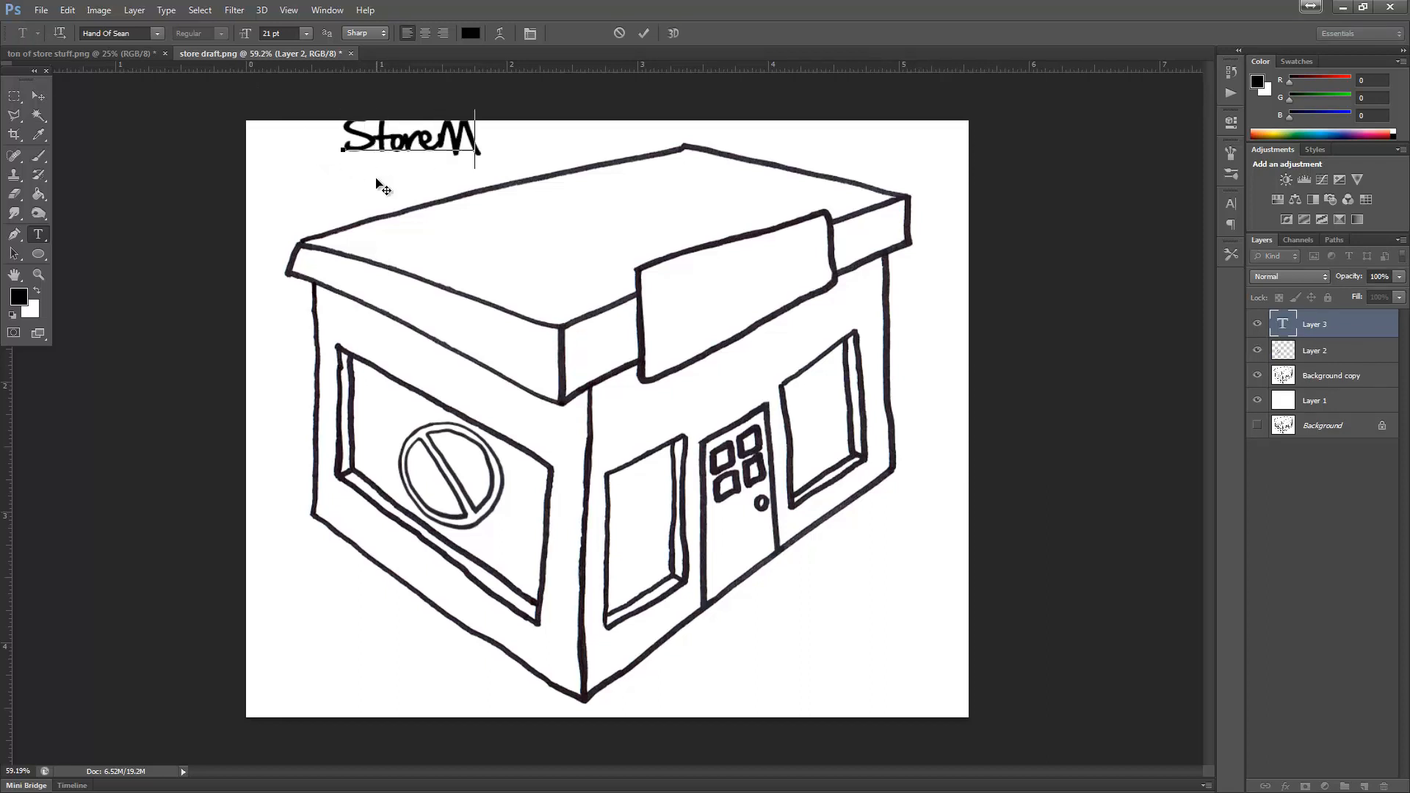
{"action": "type", "text": "art"}
Move the StoreMart text onto the roof sign, enlarge it to 30 pt, and align its start with the sign's near edge
{"action": "left_click", "coordinate": [38, 95]}
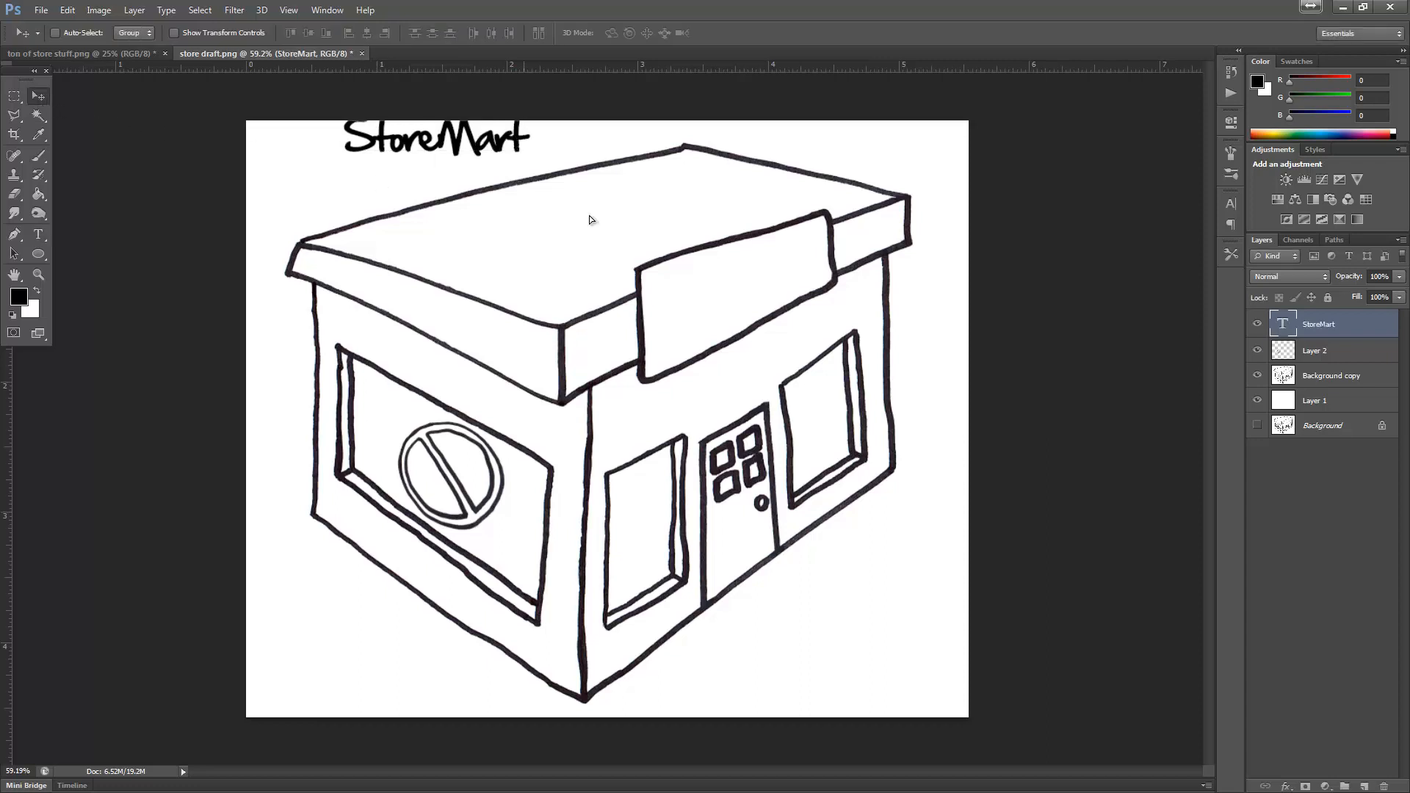
{"action": "left_click_drag", "start_coordinate": [551, 147], "coordinate": [789, 306]}
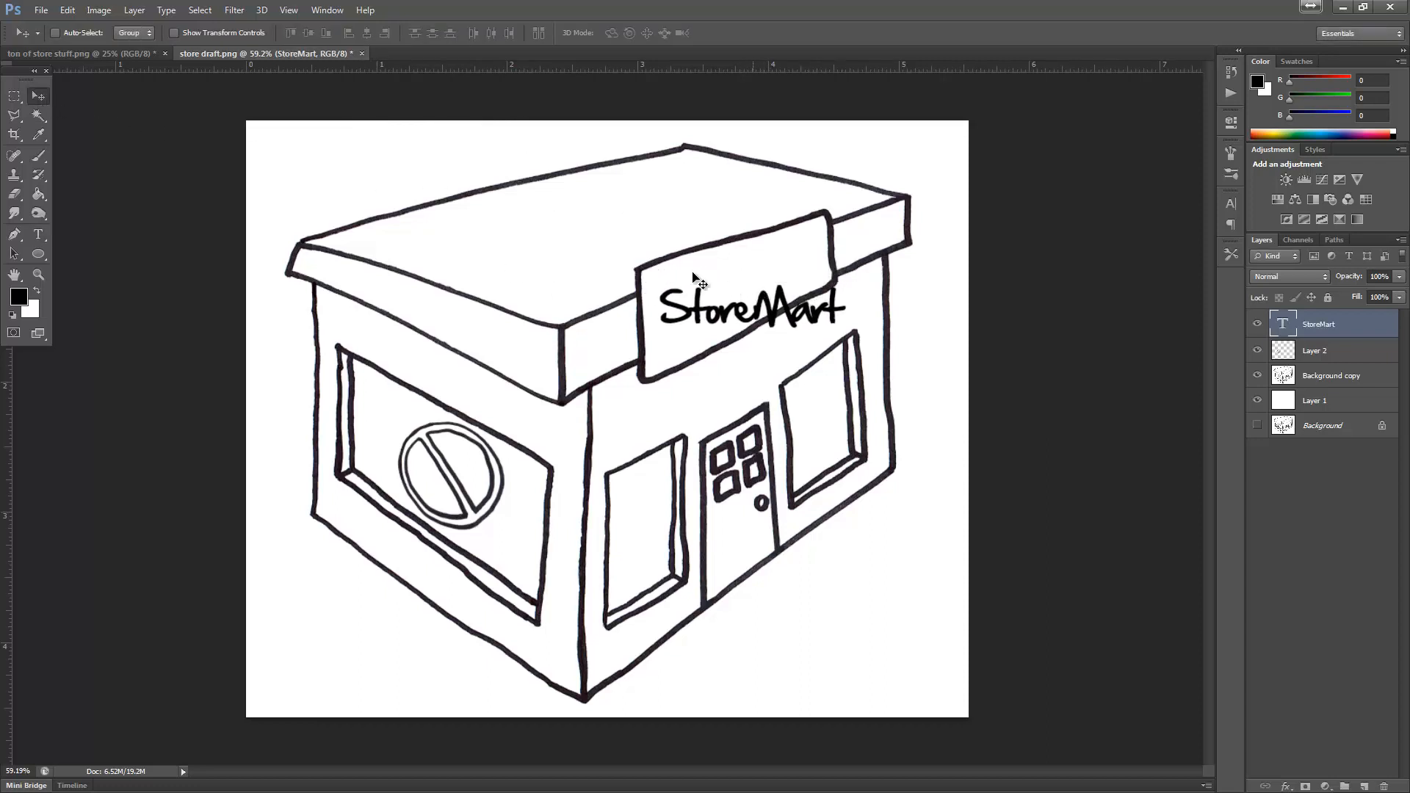
{"action": "left_click", "coordinate": [41, 232]}
{"action": "left_click", "coordinate": [278, 33]}
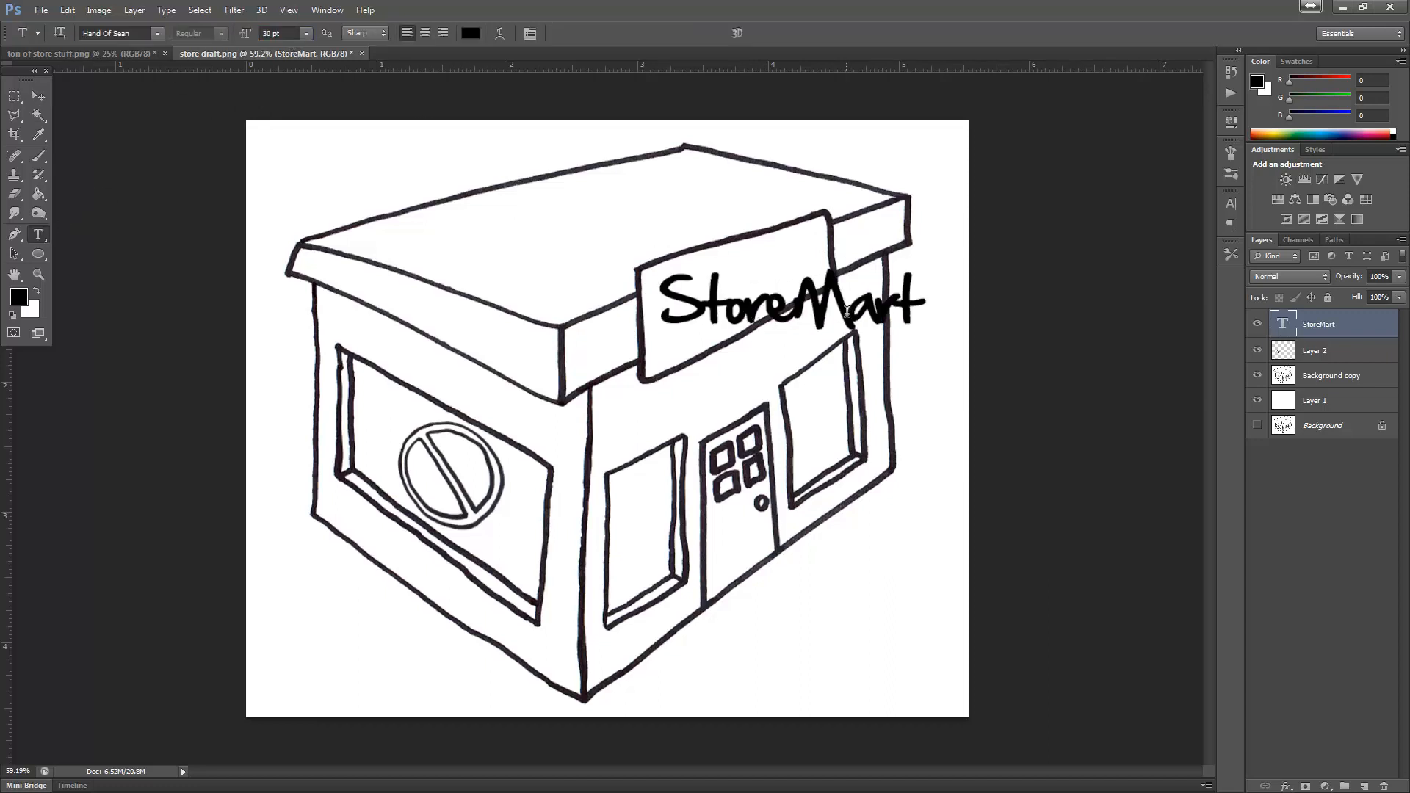
{"action": "key", "text": "v"}
{"action": "left_click_drag", "start_coordinate": [811, 323], "coordinate": [842, 338]}
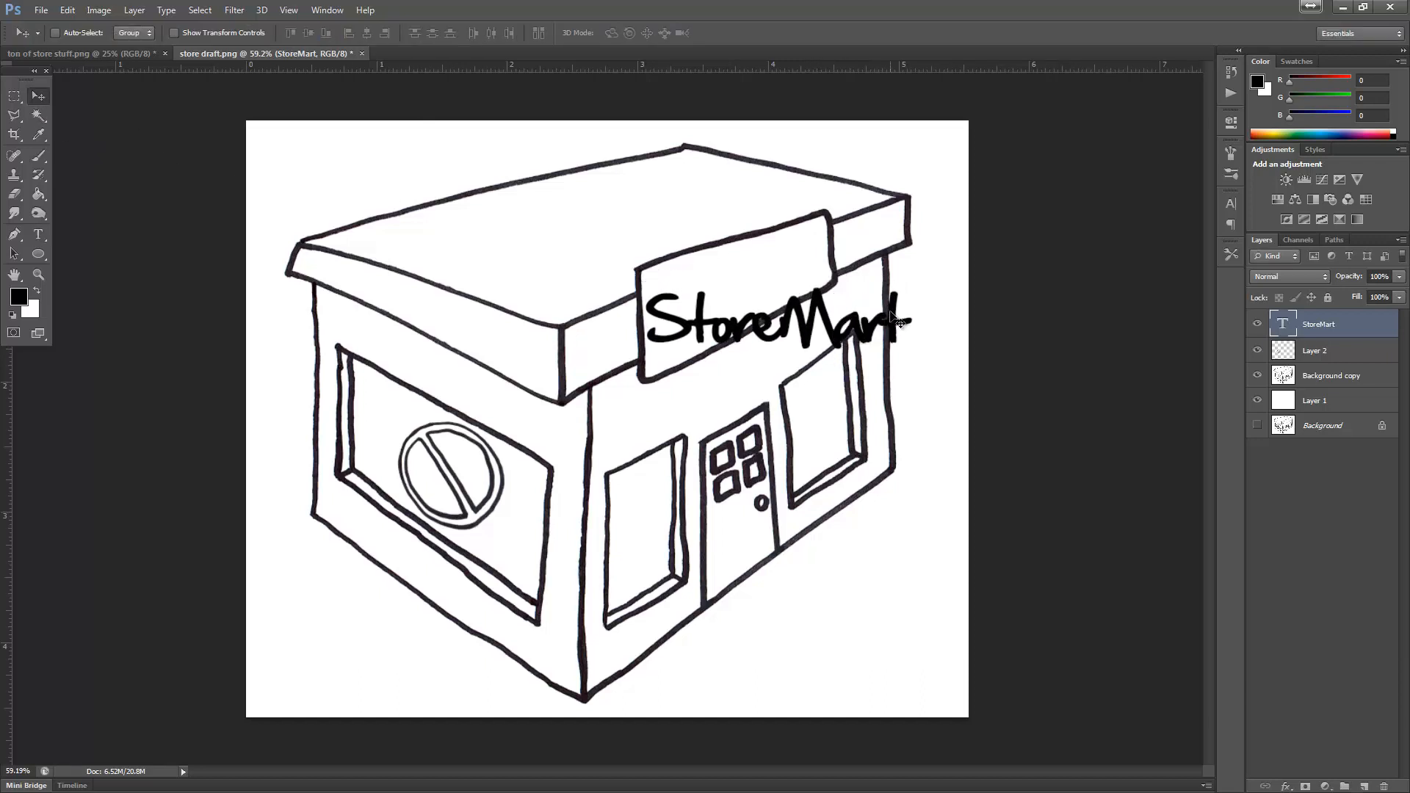
{"action": "key", "text": "ctrl+t"}
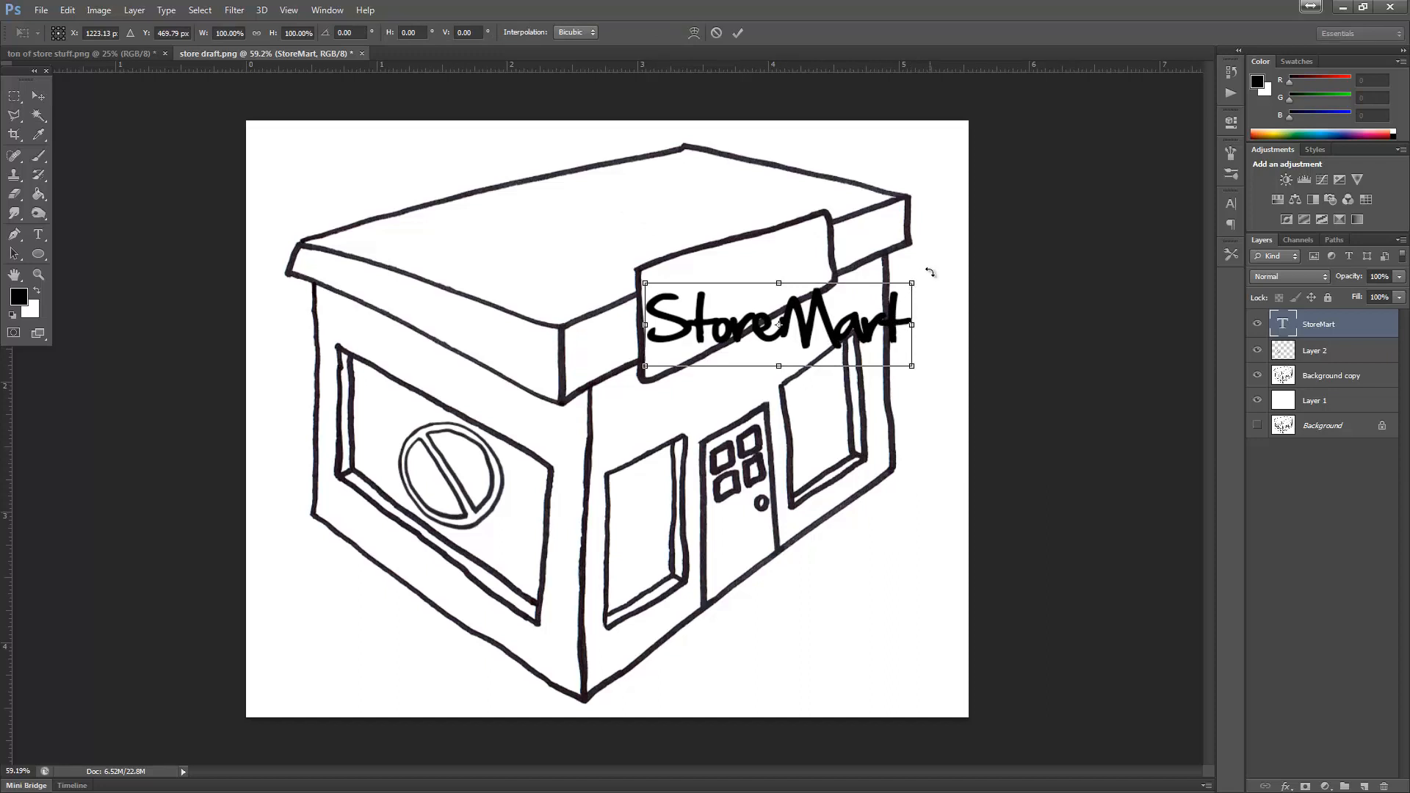
{"action": "left_click_drag", "start_coordinate": [930, 273], "coordinate": [913, 239]}
{"action": "left_click_drag", "start_coordinate": [869, 303], "coordinate": [859, 273]}
{"action": "left_click_drag", "start_coordinate": [915, 210], "coordinate": [911, 204]}
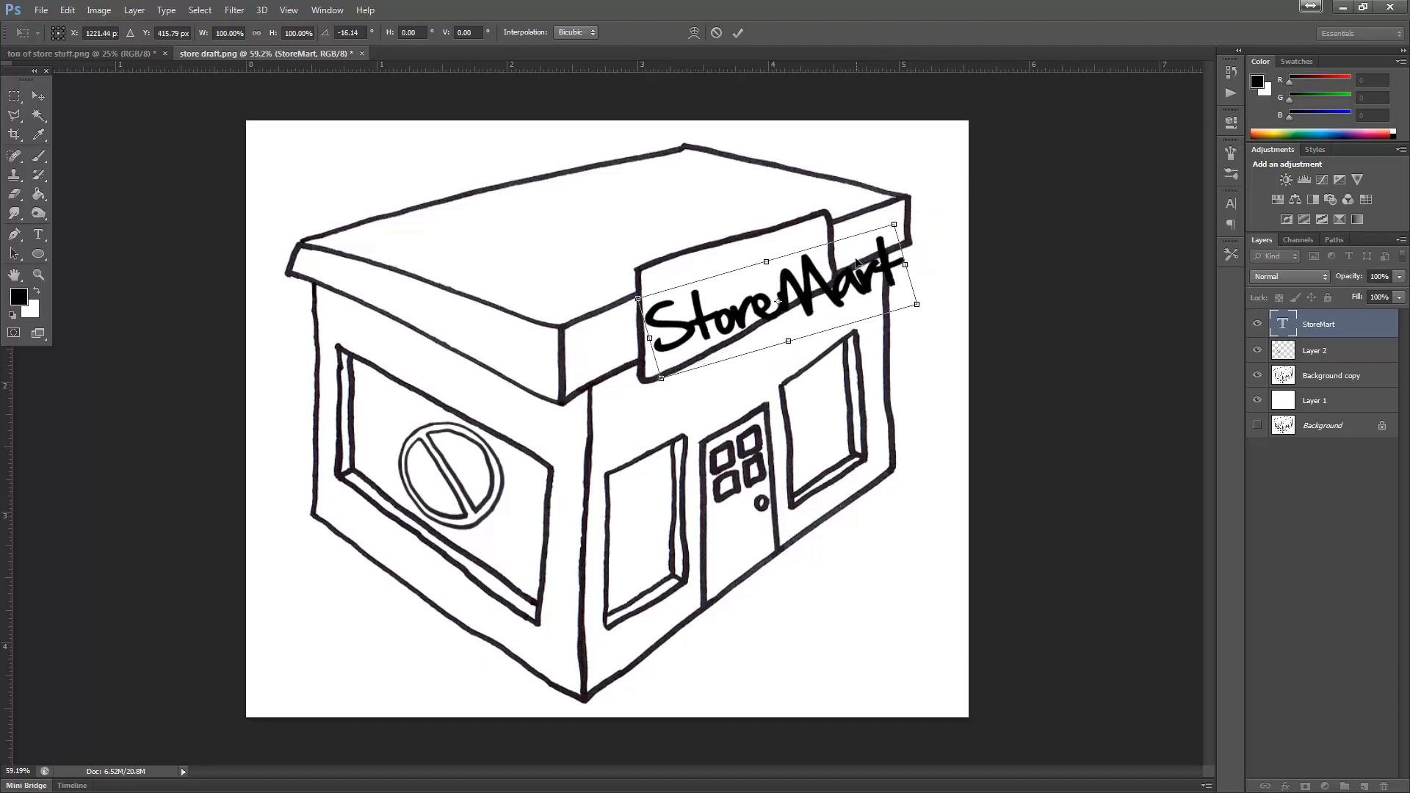
{"action": "left_click_drag", "start_coordinate": [856, 262], "coordinate": [861, 251]}
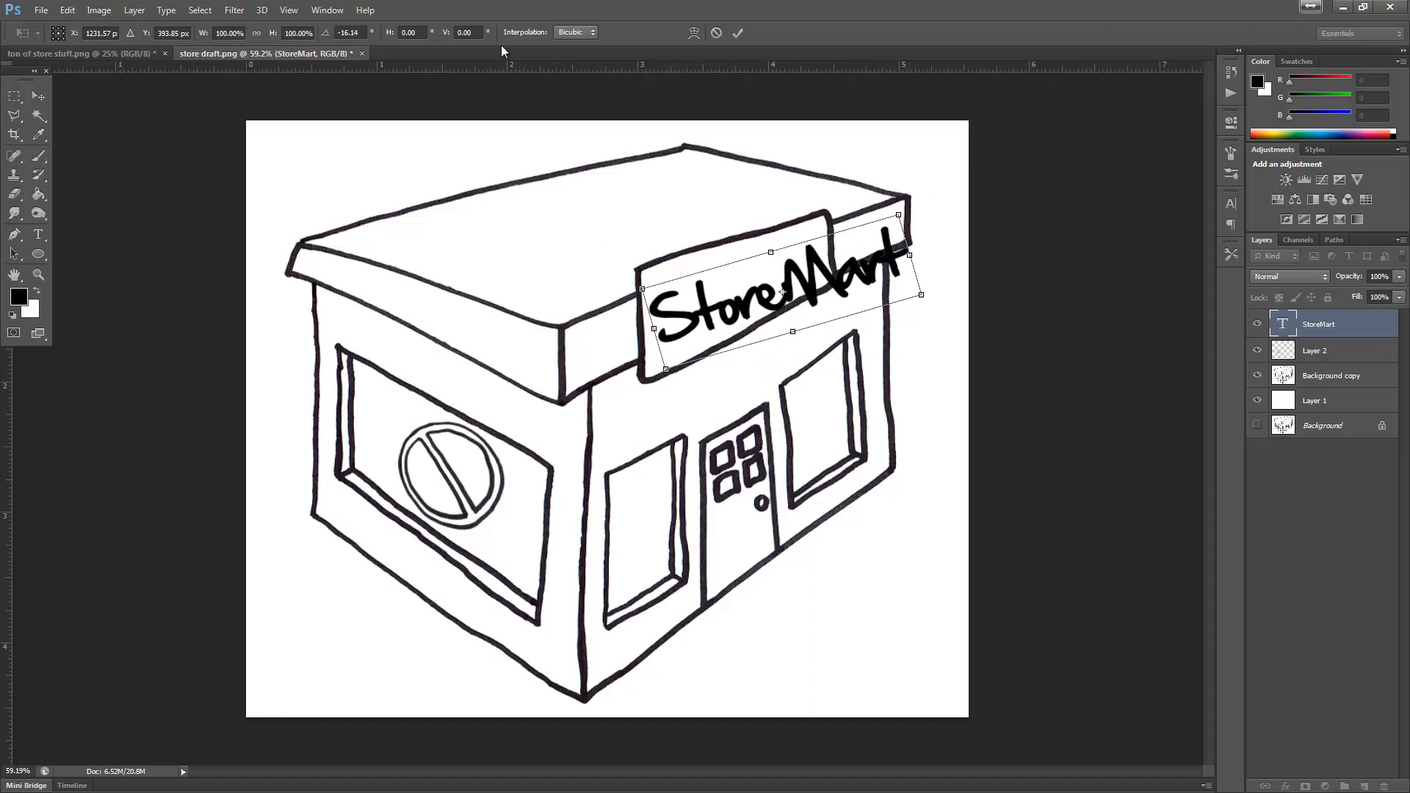
{"action": "left_click", "coordinate": [693, 33]}
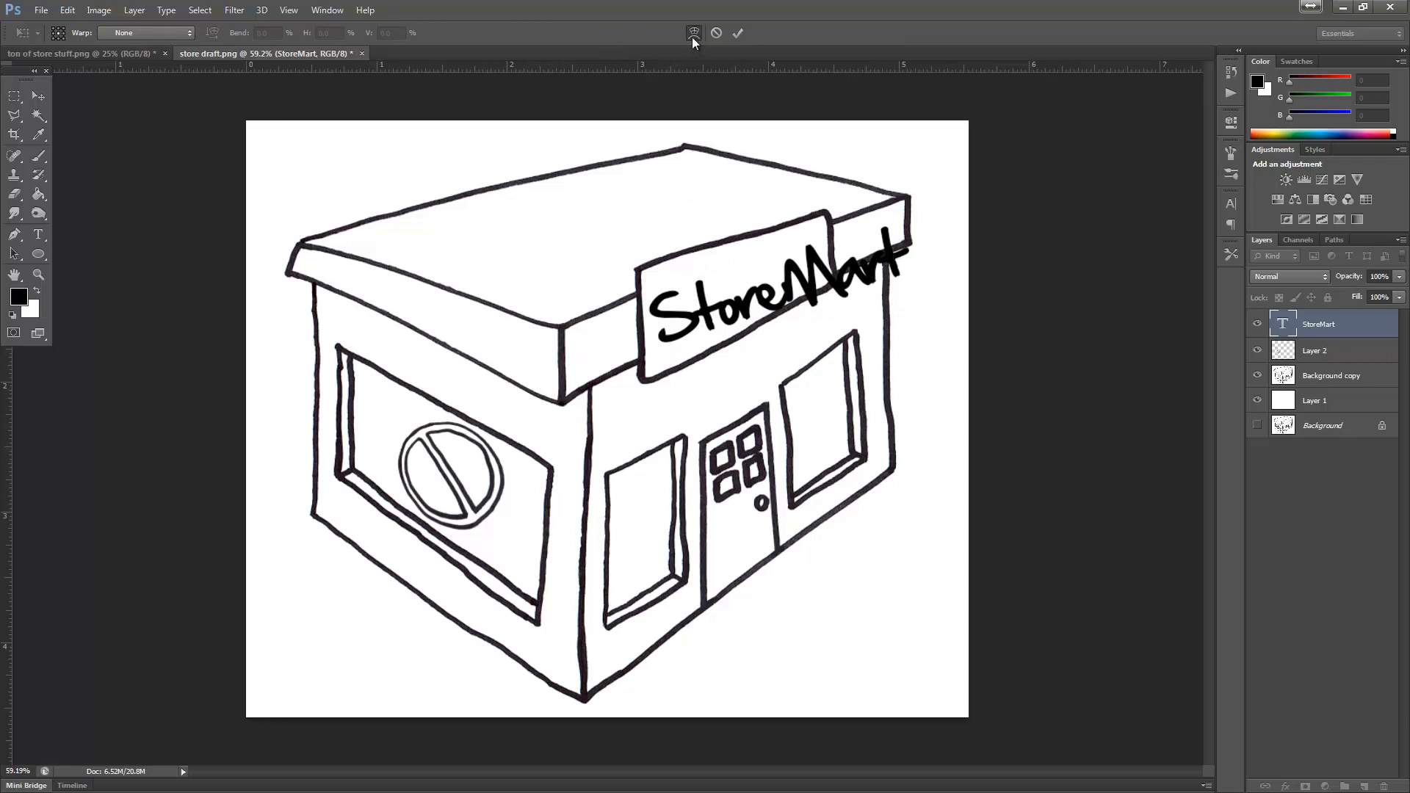
{"action": "mouse_move", "coordinate": [808, 281]}
{"action": "left_mouse_down"}
{"action": "mouse_move", "coordinate": [778, 279]}
{"action": "mouse_move", "coordinate": [804, 260]}
{"action": "left_mouse_up"}
{"action": "left_click", "coordinate": [713, 34]}
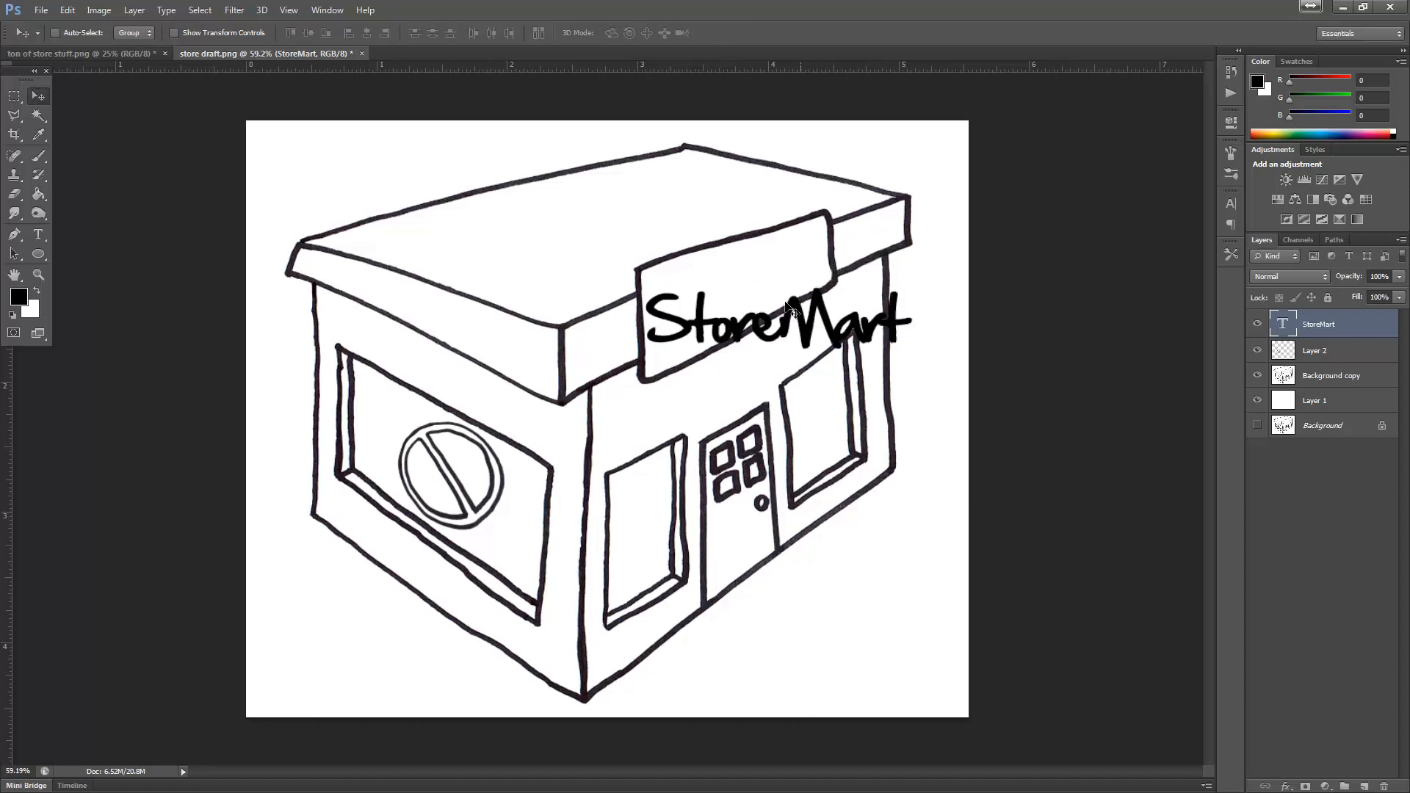
Rotate the StoreMart text counter-clockwise to follow the slope of the roof sign and shift it up onto the sign
{"action": "key", "text": "ctrl+t"}
{"action": "left_click_drag", "start_coordinate": [938, 276], "coordinate": [918, 221]}
{"action": "left_click_drag", "start_coordinate": [852, 307], "coordinate": [857, 266]}
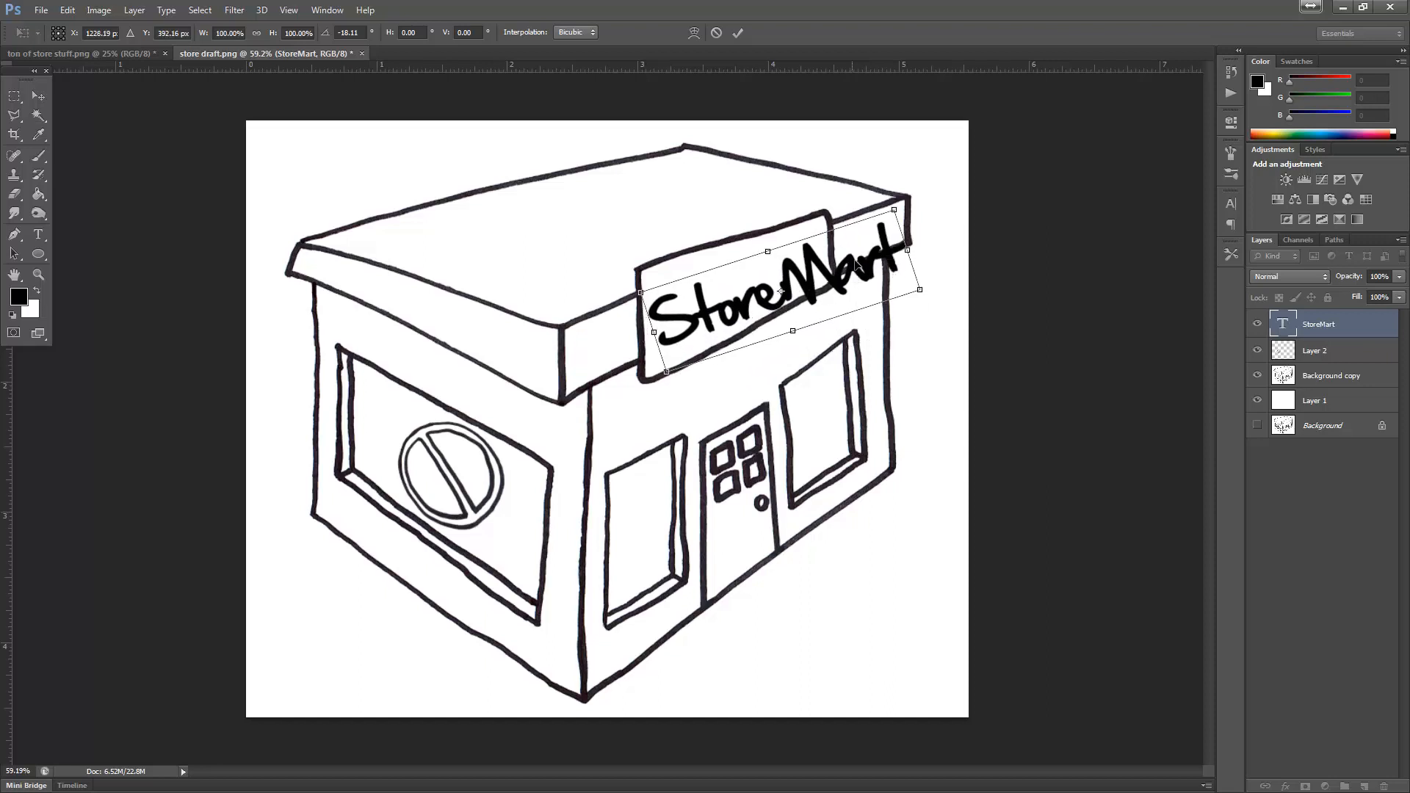
{"action": "left_click_drag", "start_coordinate": [896, 198], "coordinate": [901, 208]}
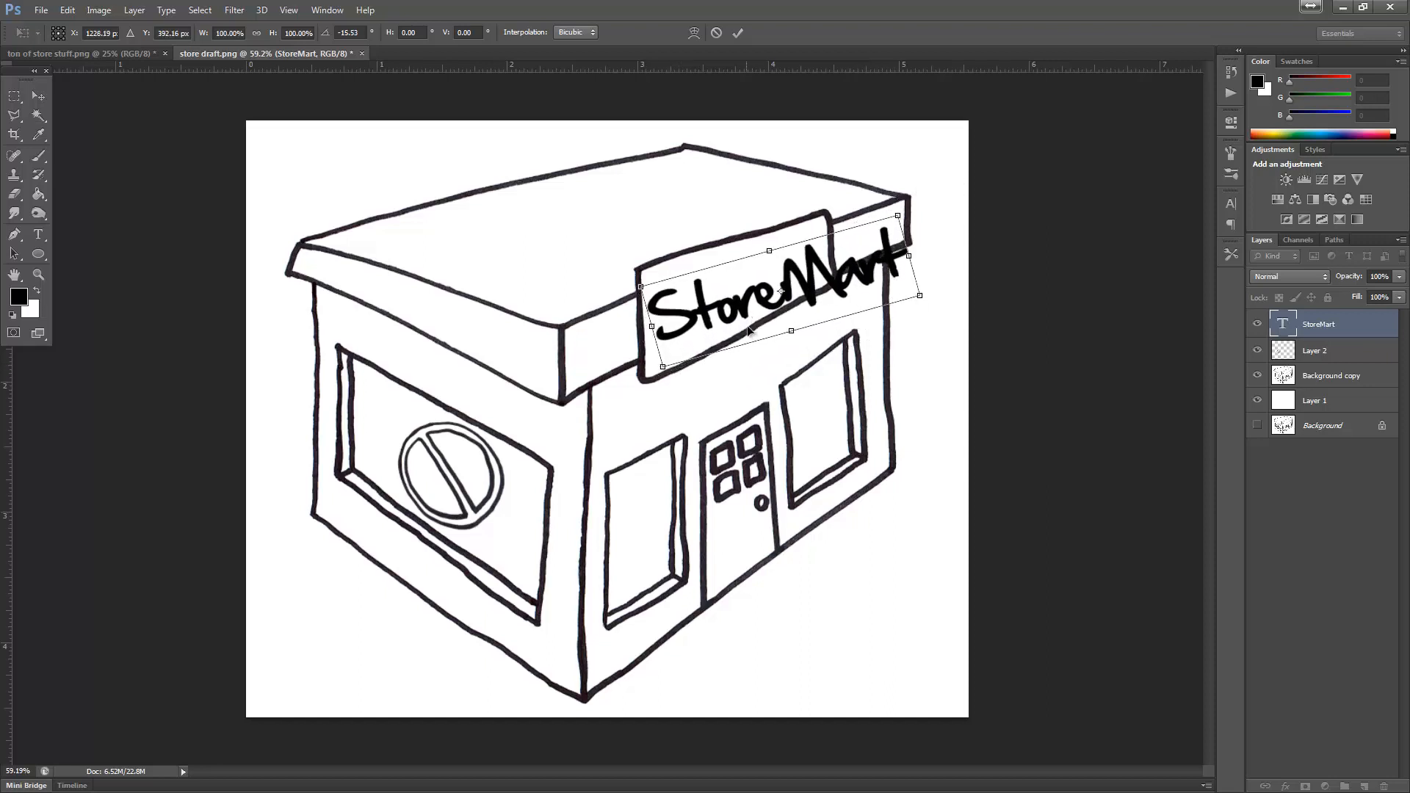
{"action": "left_click_drag", "start_coordinate": [748, 330], "coordinate": [748, 335]}
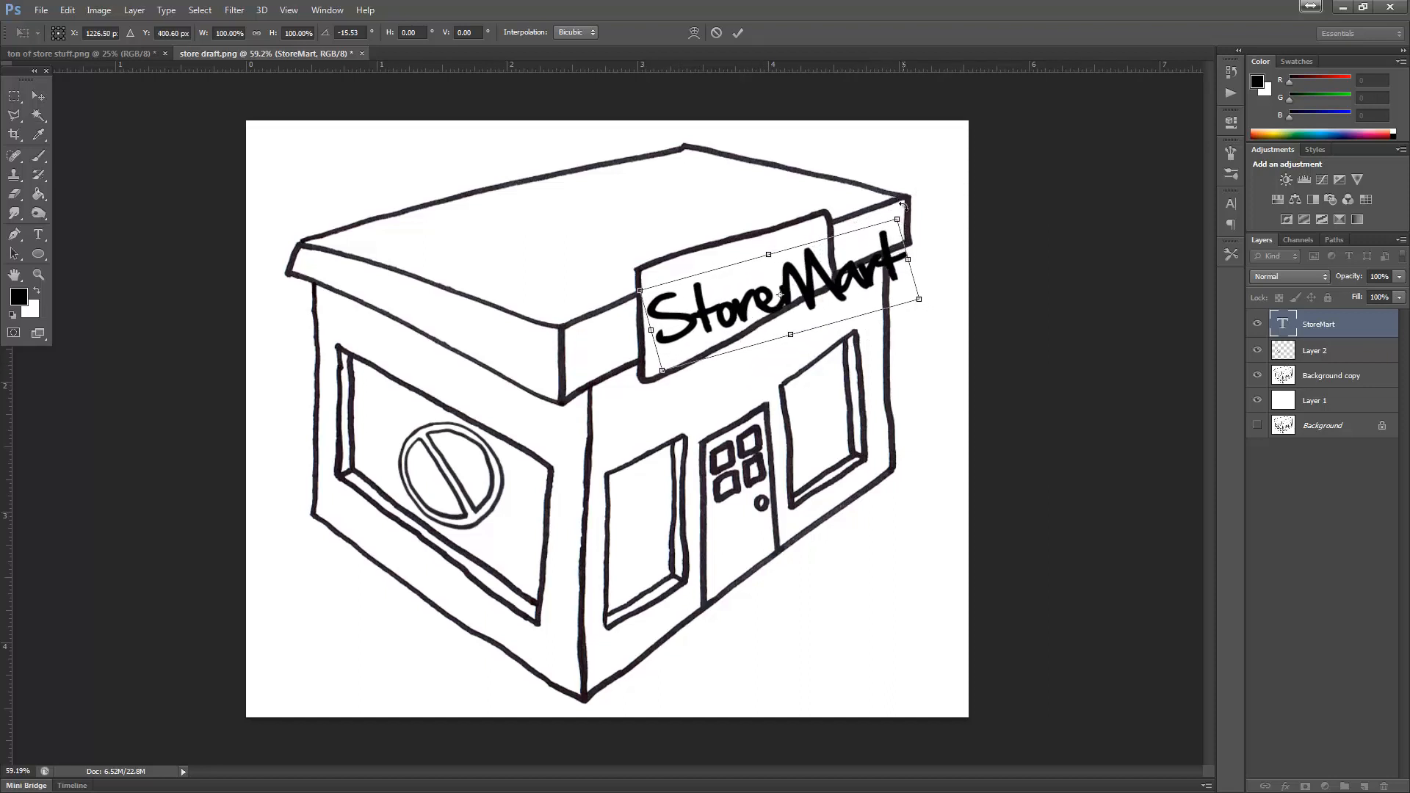
{"action": "left_click_drag", "start_coordinate": [905, 207], "coordinate": [911, 213]}
{"action": "key", "text": "Return"}
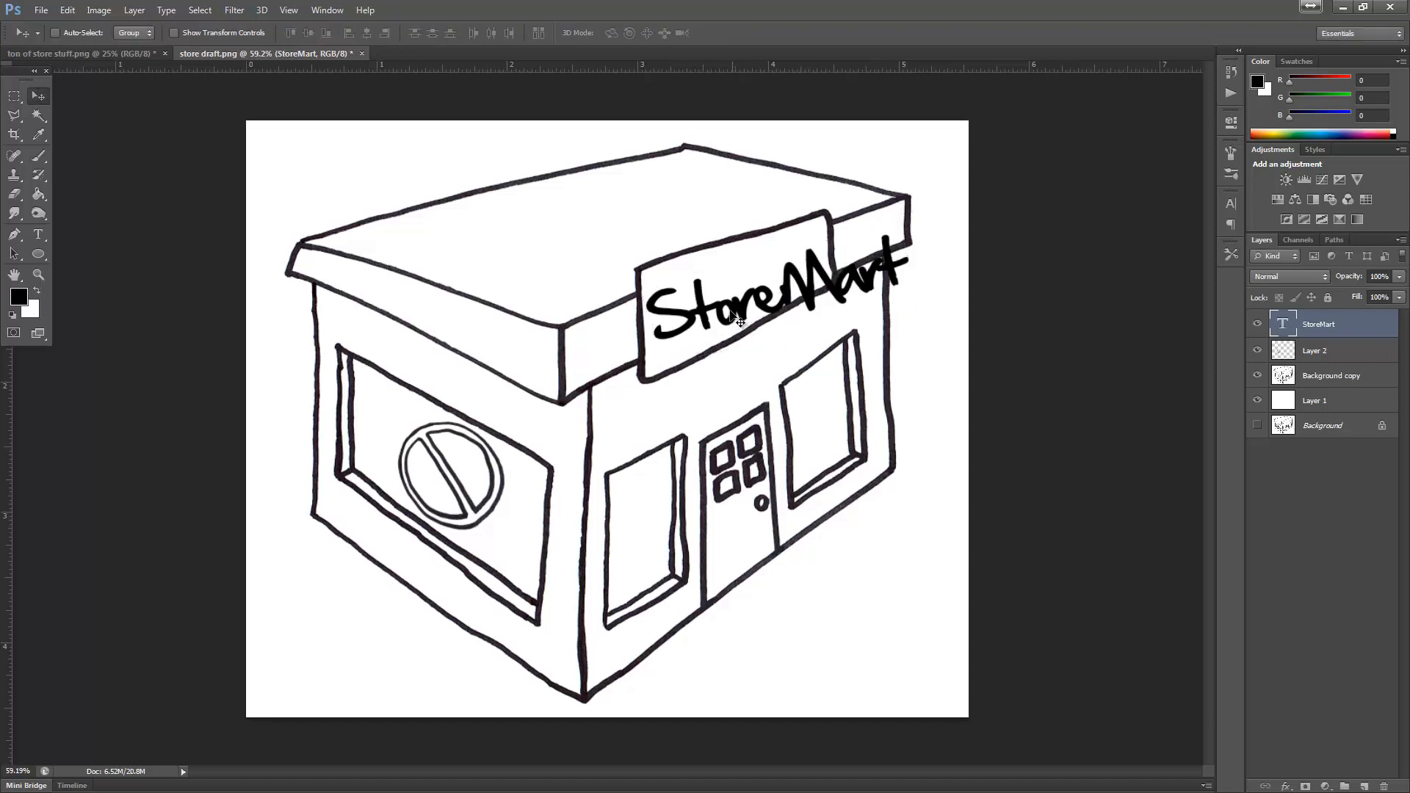
Scale the StoreMart text down proportionally to about 79%, keeping its start at the sign's near edge
{"action": "key", "text": "ctrl+t"}
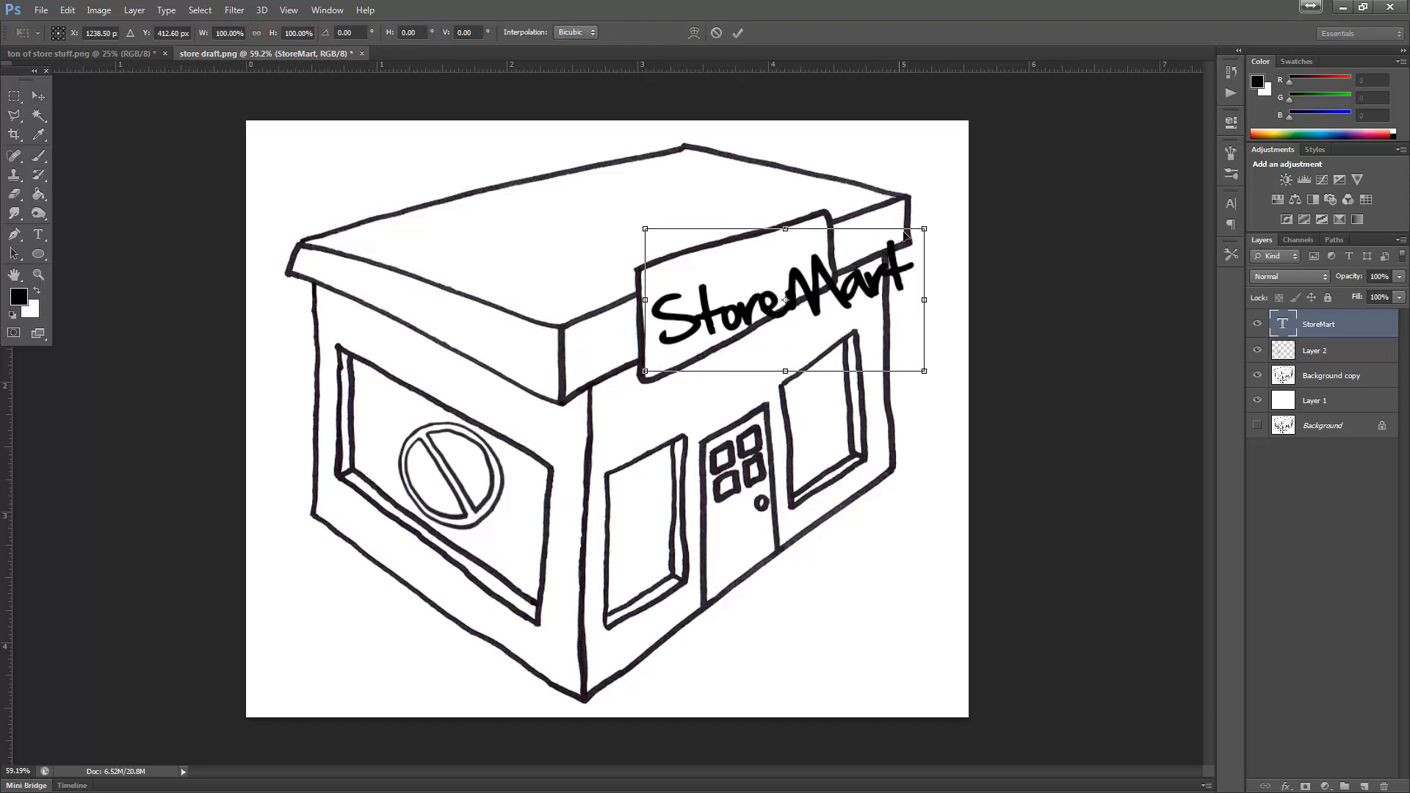
{"action": "left_click", "coordinate": [694, 33]}
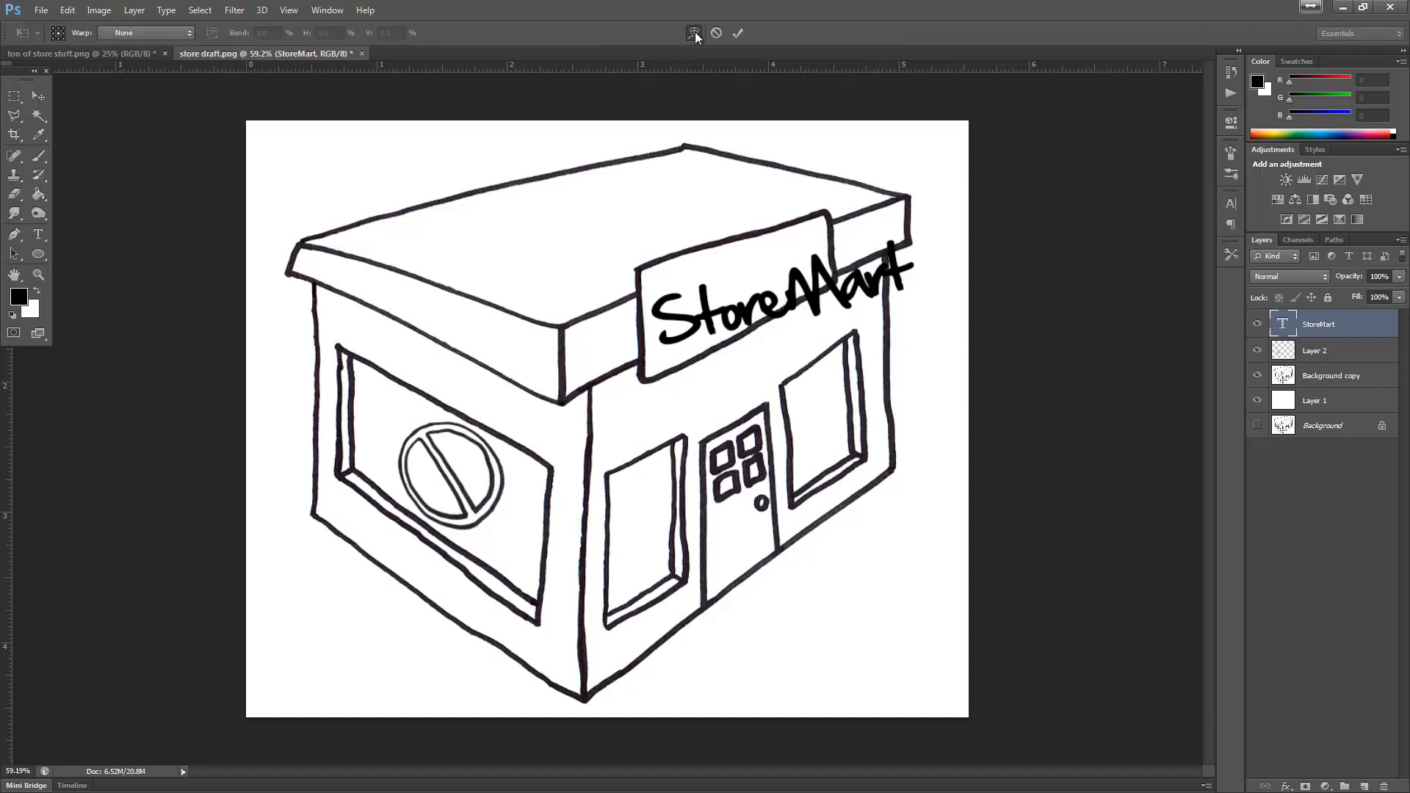
{"action": "left_click", "coordinate": [738, 33]}
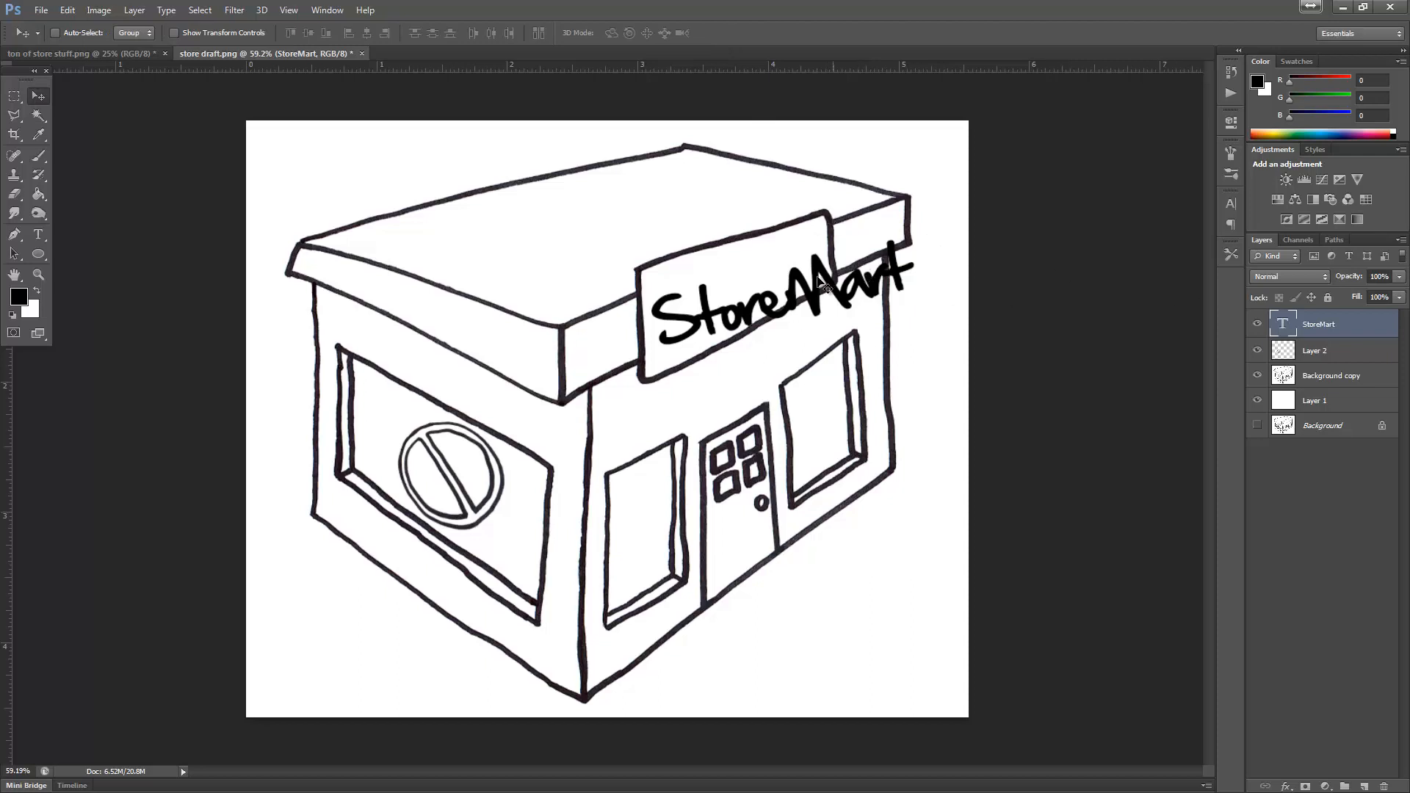
{"action": "key", "text": "ctrl+t"}
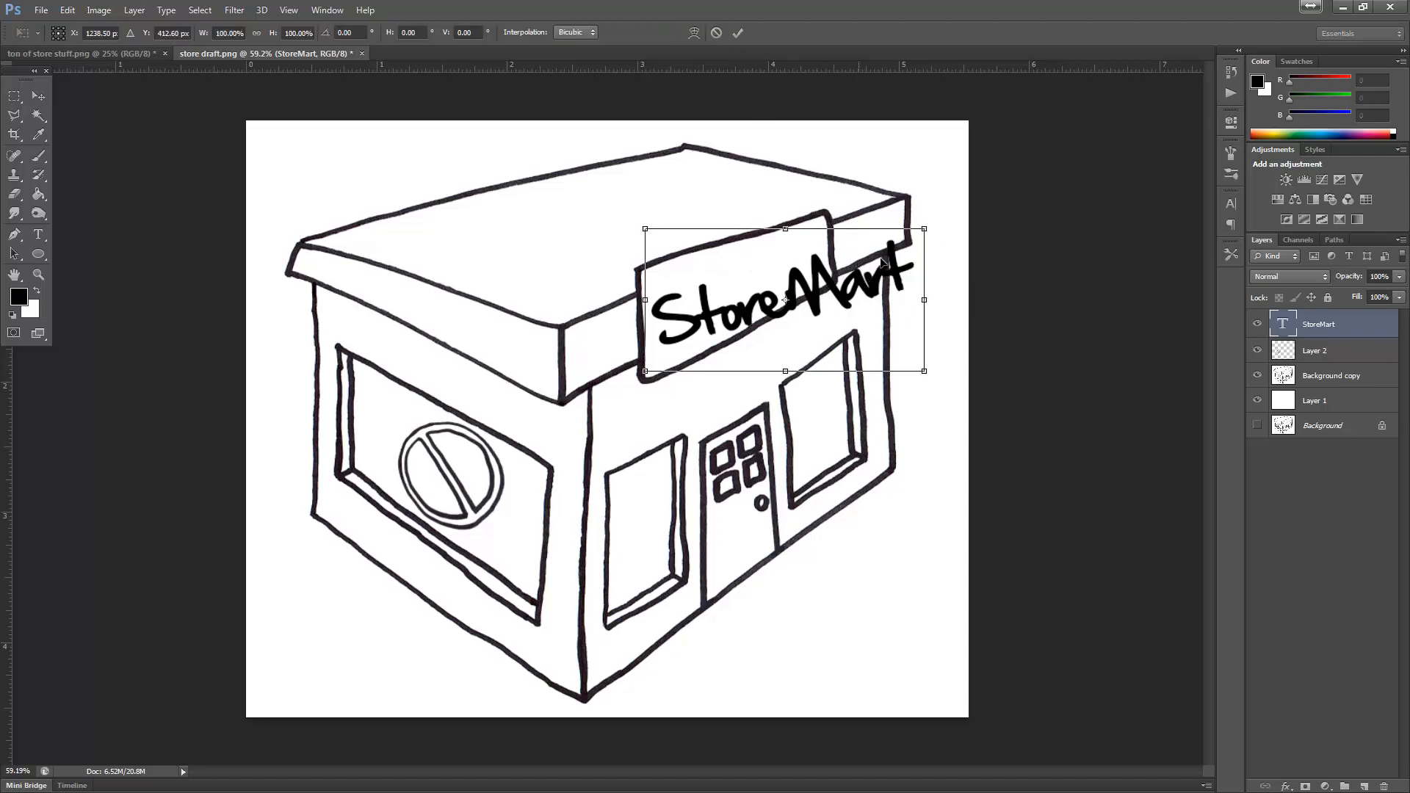
{"action": "left_click_drag", "start_coordinate": [926, 227], "coordinate": [860, 249]}
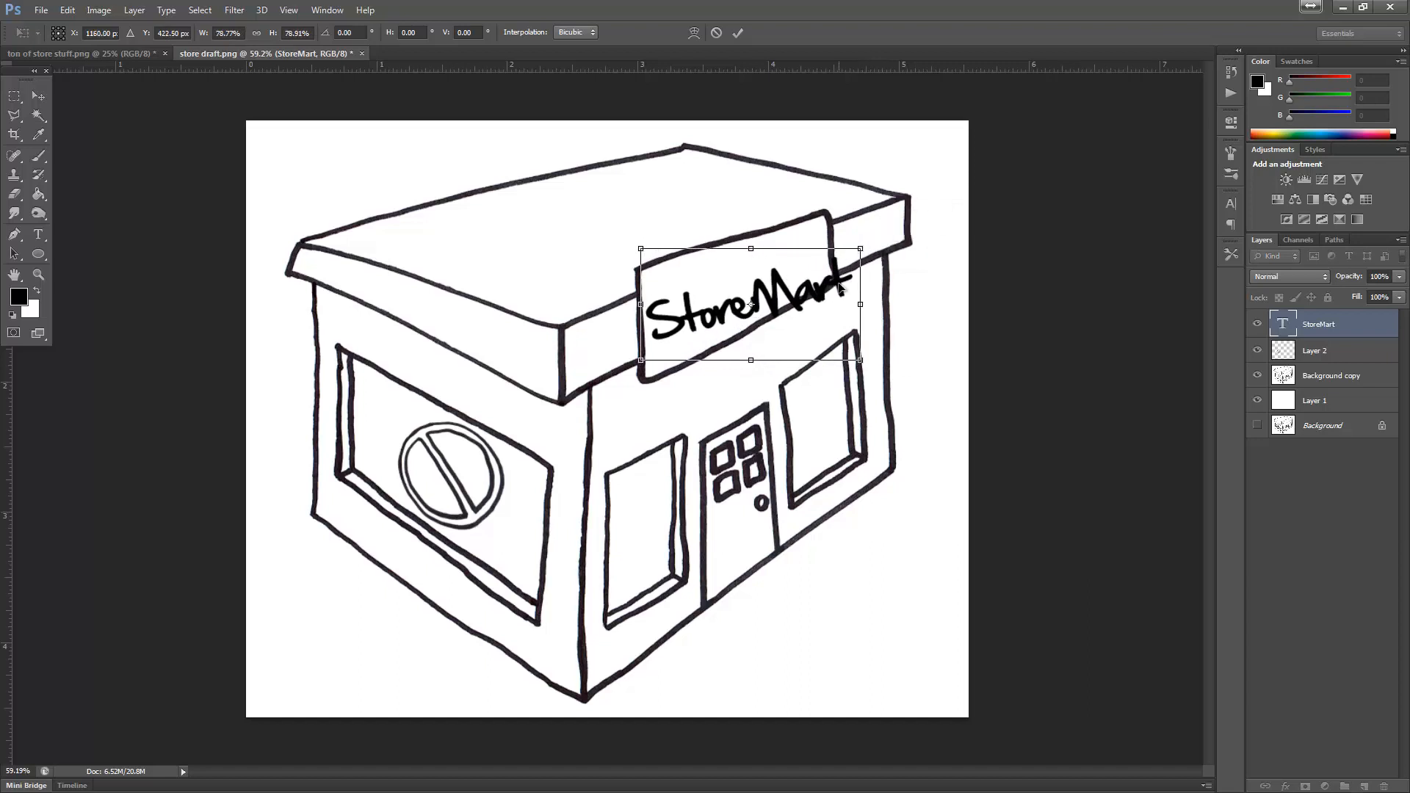
{"action": "key", "text": "Return"}
Rasterize the StoreMart text layer
{"action": "right_click", "coordinate": [1316, 327]}
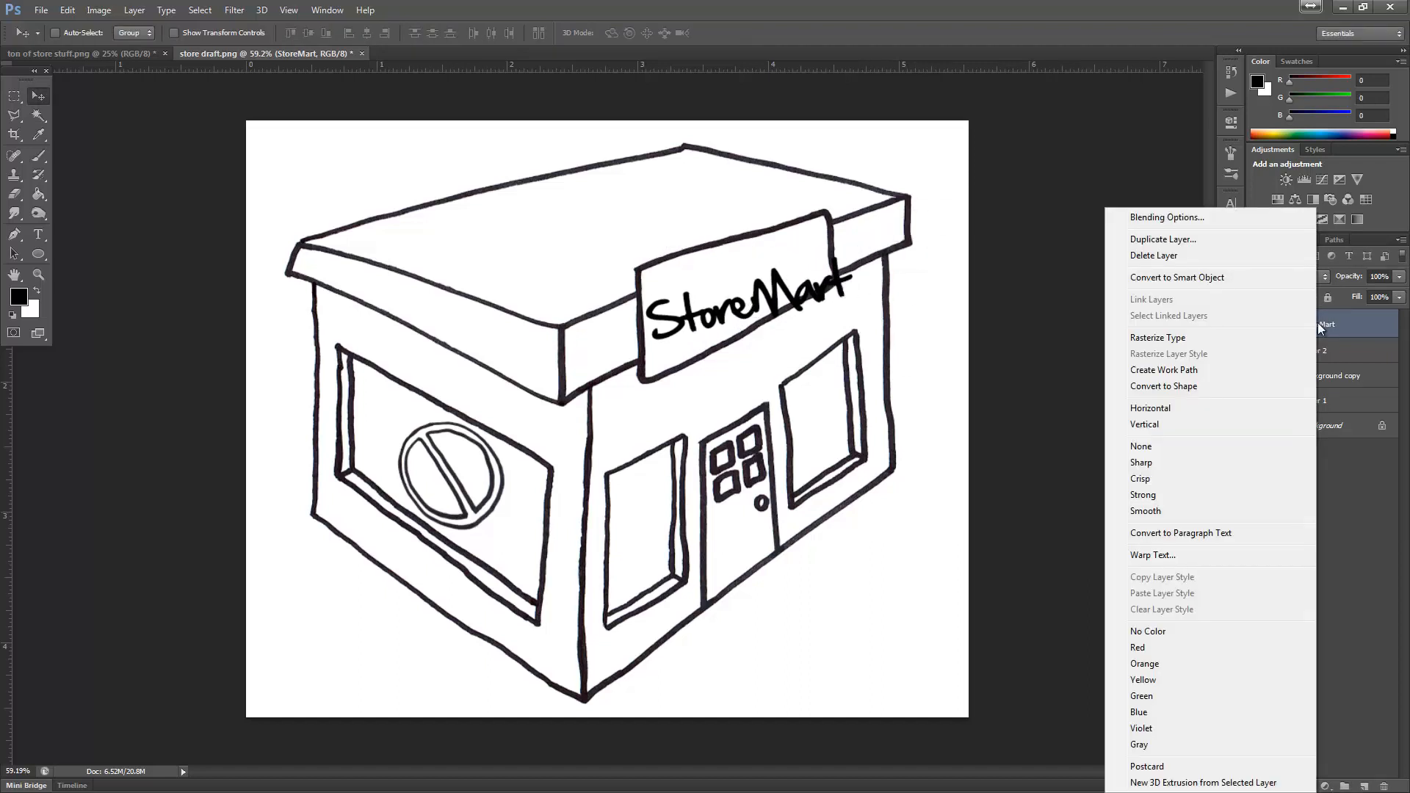
{"action": "left_click", "coordinate": [1336, 324]}
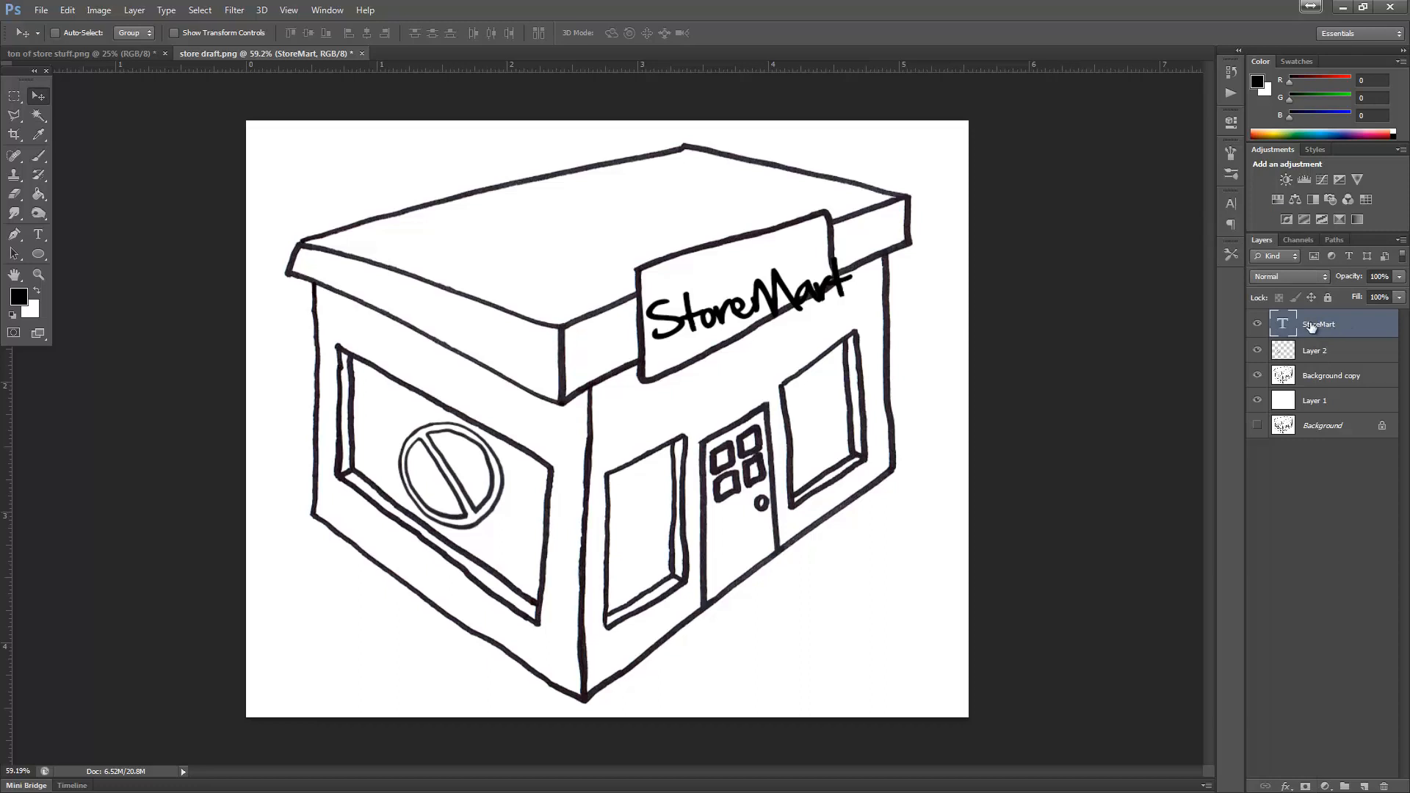
{"action": "right_click", "coordinate": [1331, 329]}
{"action": "left_click", "coordinate": [1192, 338]}
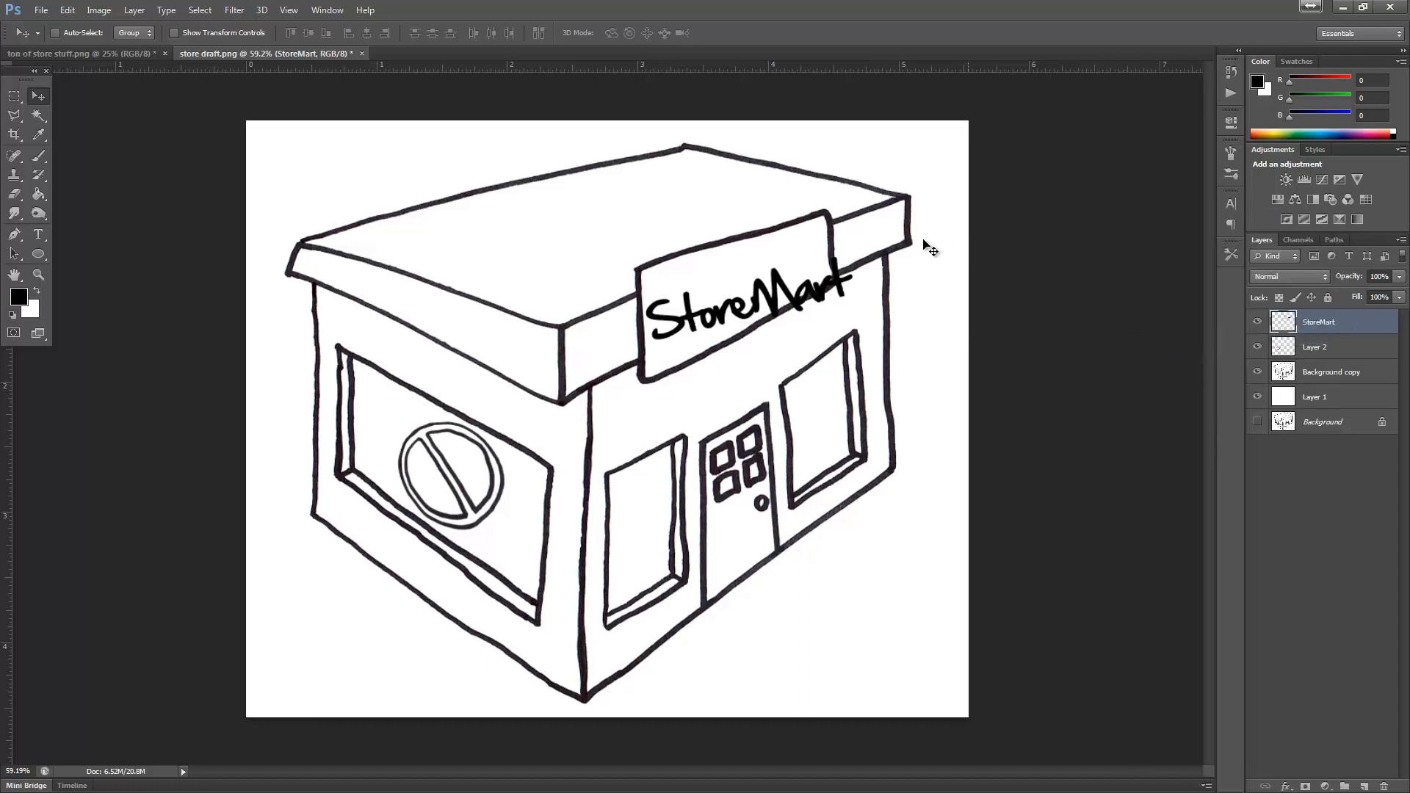
{"action": "right_click", "coordinate": [1353, 320]}
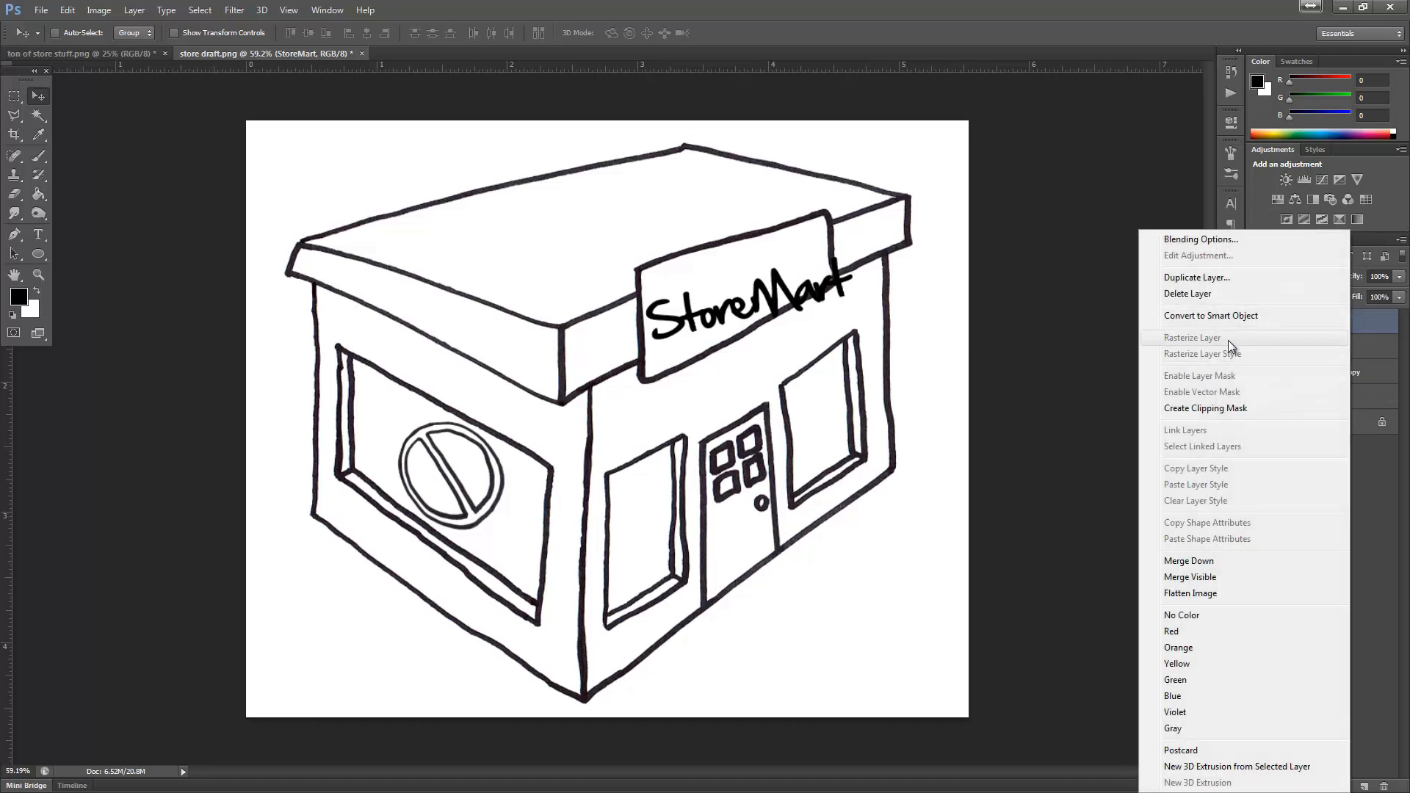
{"action": "left_click", "coordinate": [1390, 481]}
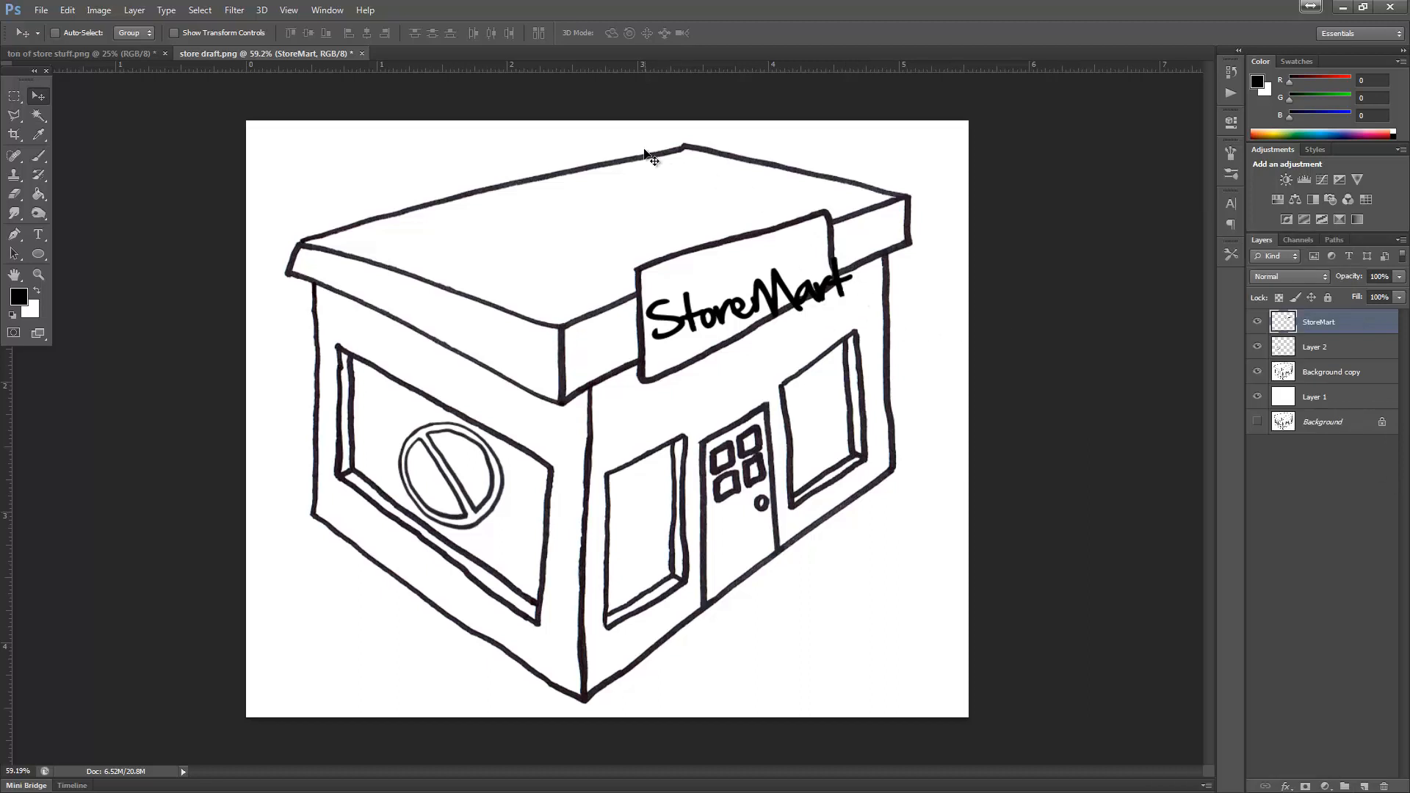
{"action": "key", "text": "ctrl+t"}
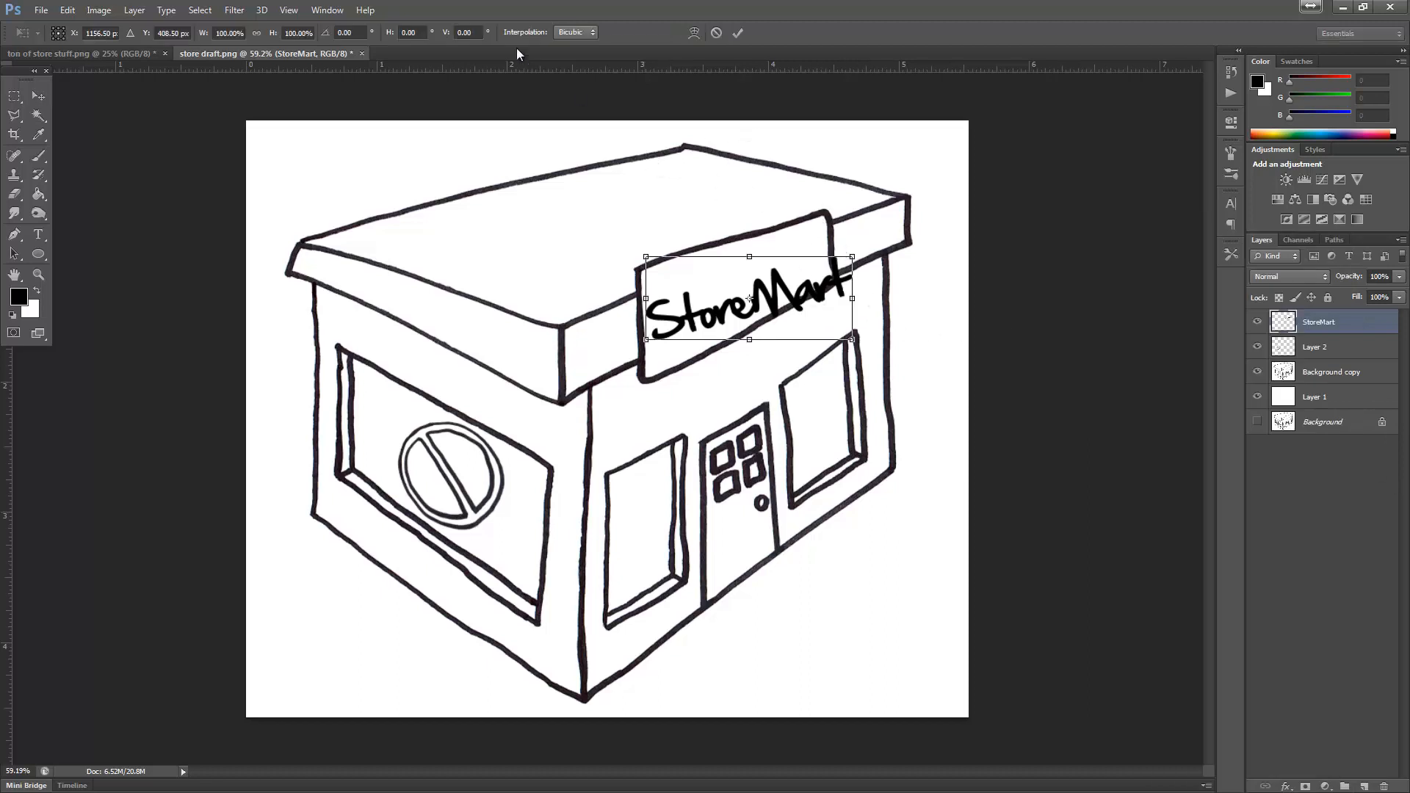
{"action": "left_click", "coordinate": [693, 33]}
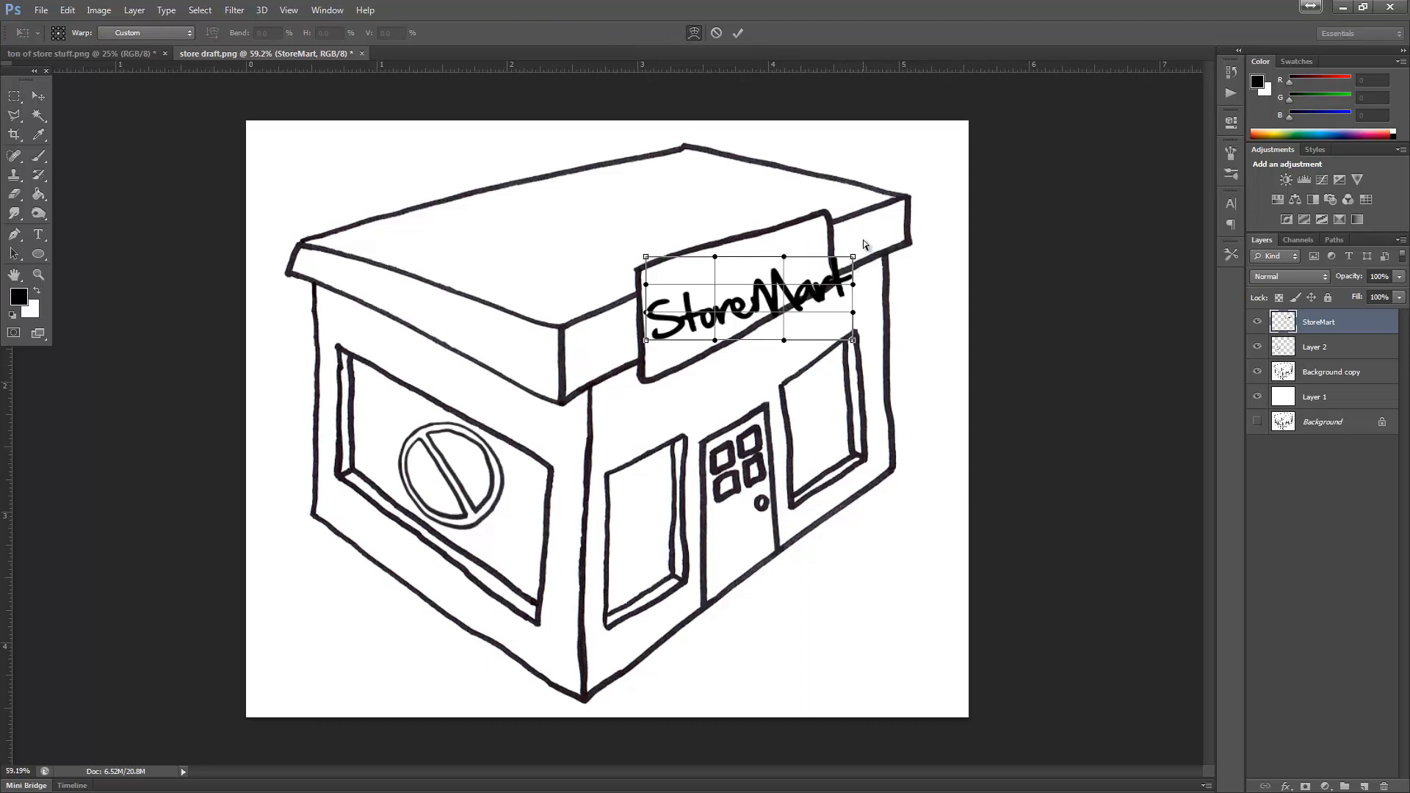
{"action": "left_click", "coordinate": [717, 33]}
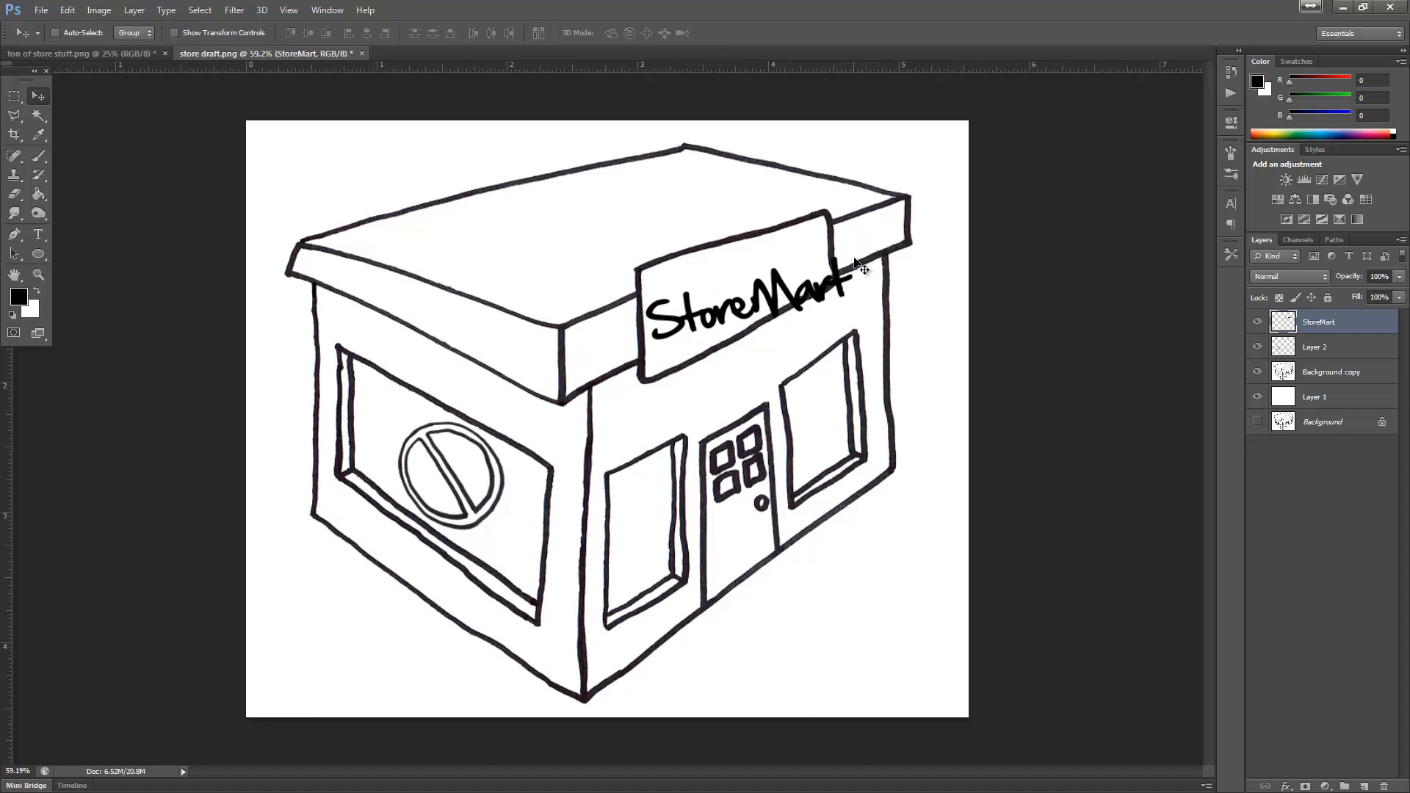
Rotate the rasterized StoreMart lettering a further 7.2° counter-clockwise and nudge it slightly up on the sign
{"action": "key", "text": "ctrl+t"}
{"action": "left_click_drag", "start_coordinate": [865, 249], "coordinate": [858, 235]}
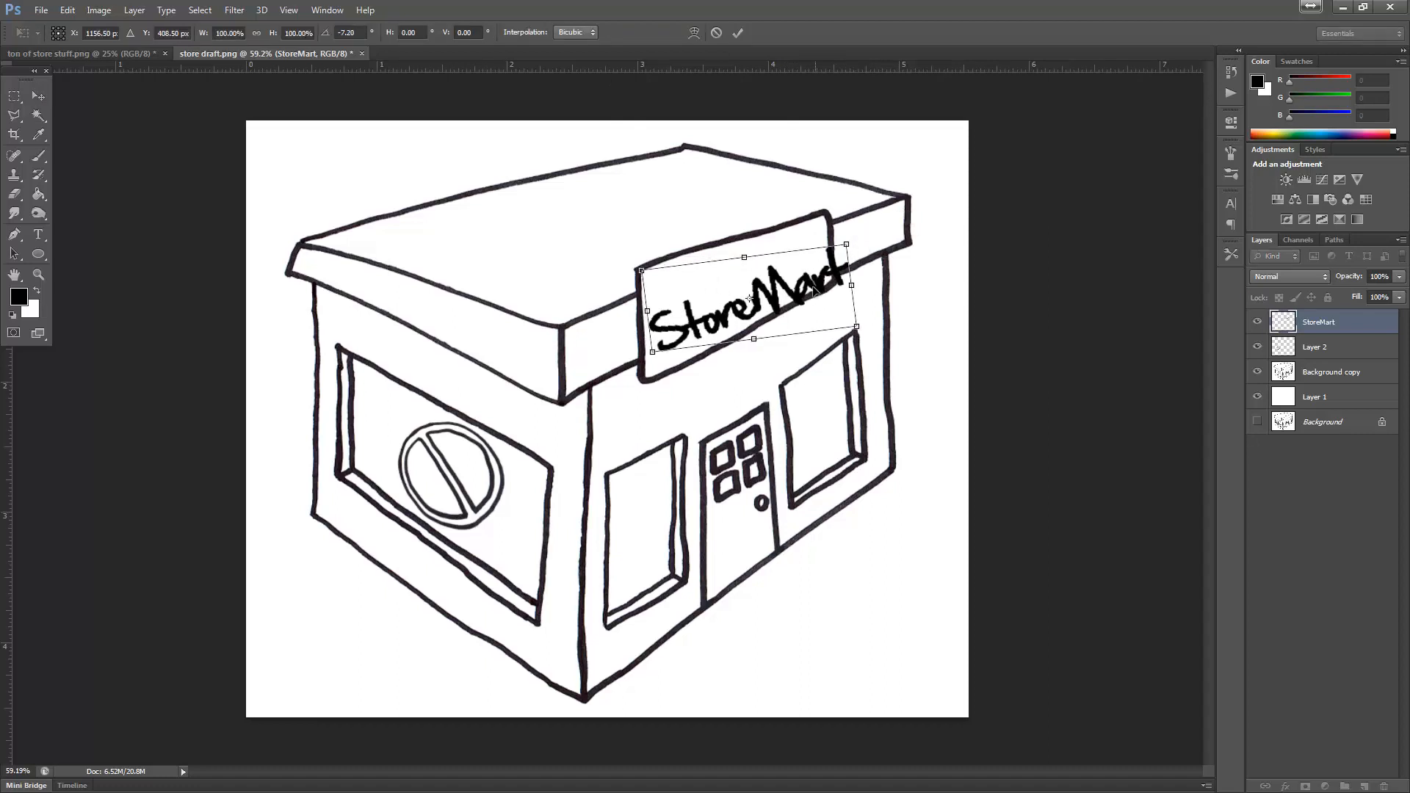
{"action": "left_click_drag", "start_coordinate": [813, 286], "coordinate": [812, 281]}
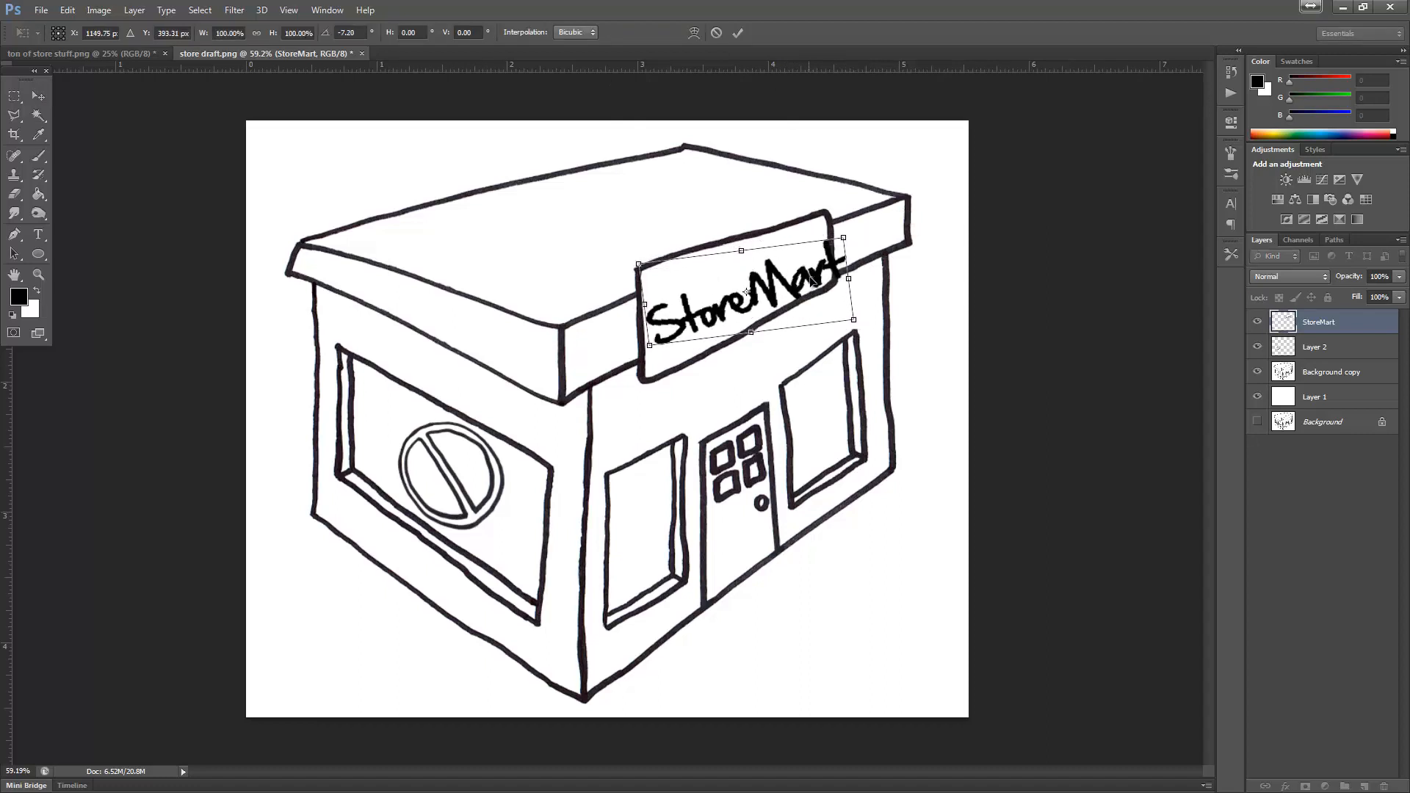
Warp the StoreMart lettering to the sign's perspective, pulling its far end inside the sign and stretching its near end taller
{"action": "left_click", "coordinate": [694, 33]}
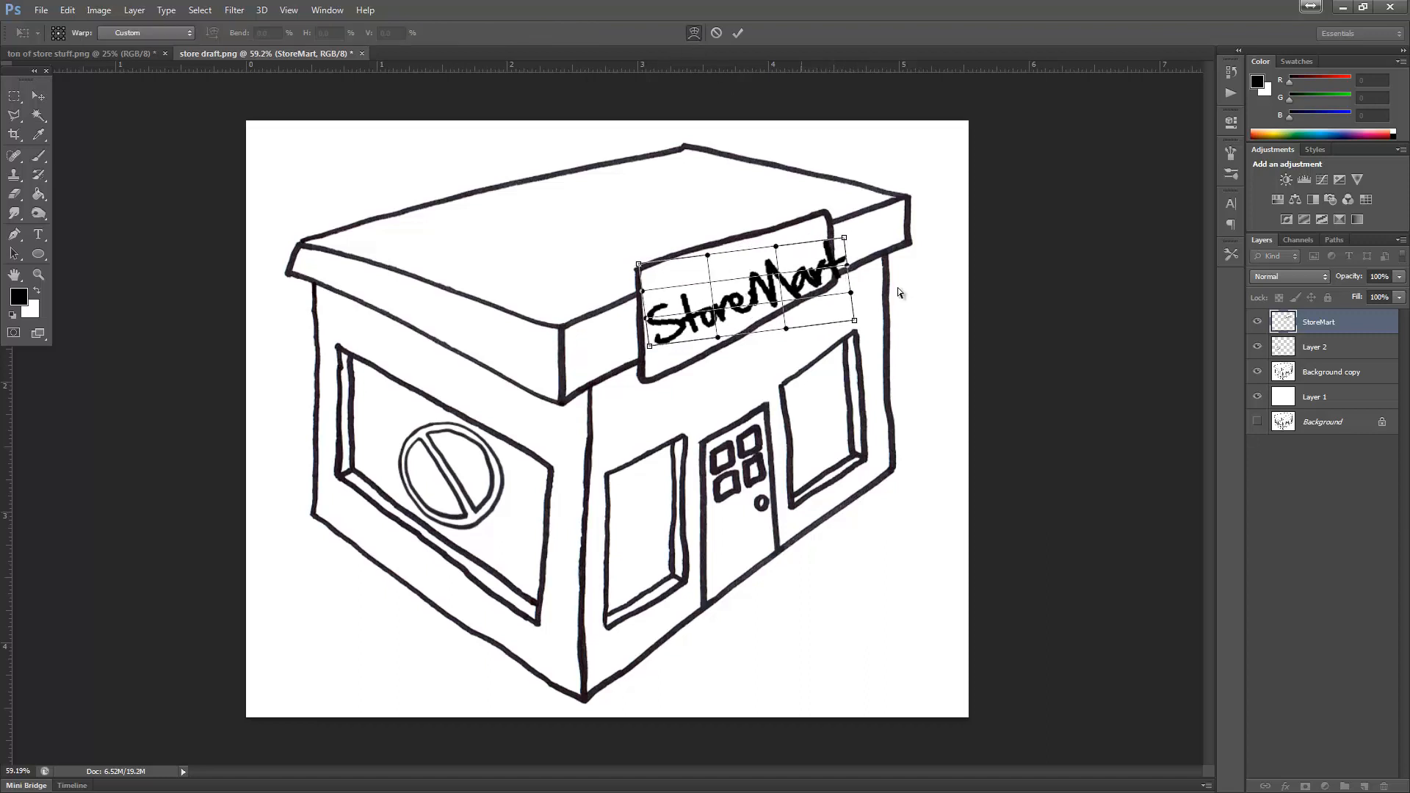
{"action": "mouse_move", "coordinate": [843, 238]}
{"action": "left_mouse_down"}
{"action": "mouse_move", "coordinate": [821, 227]}
{"action": "mouse_move", "coordinate": [835, 258]}
{"action": "mouse_move", "coordinate": [822, 249]}
{"action": "left_mouse_up"}
{"action": "left_click_drag", "start_coordinate": [853, 294], "coordinate": [826, 276]}
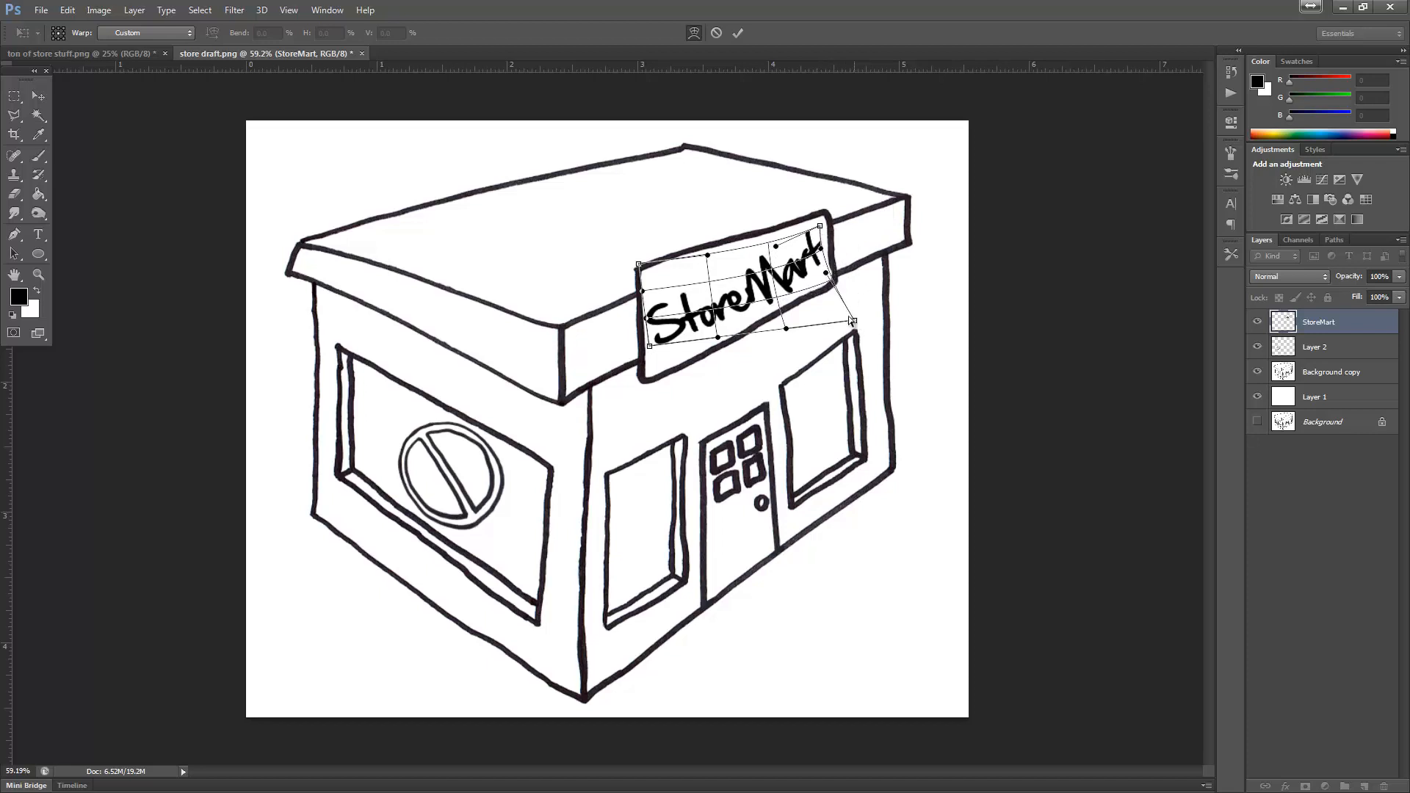
{"action": "left_click_drag", "start_coordinate": [852, 321], "coordinate": [822, 283]}
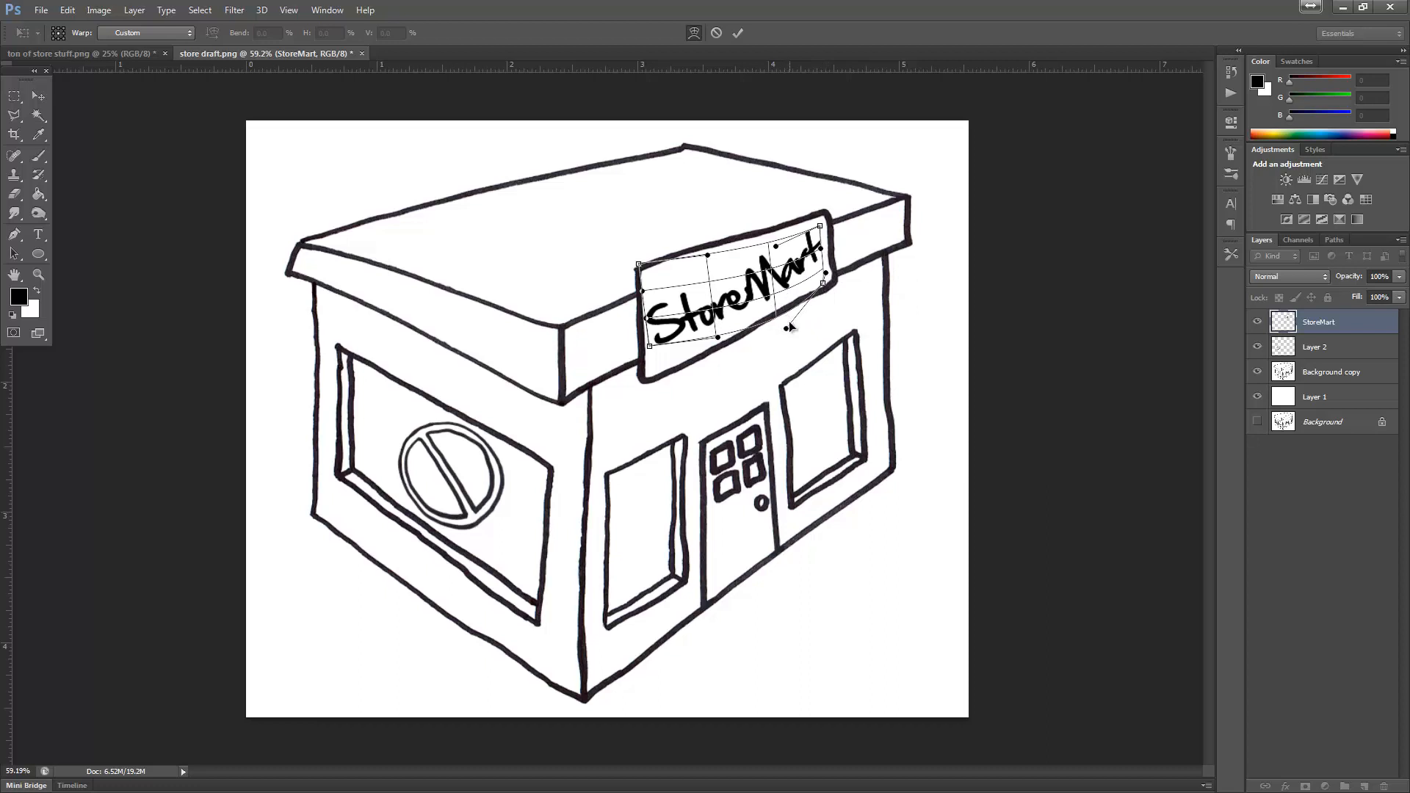
{"action": "left_click_drag", "start_coordinate": [789, 327], "coordinate": [773, 311]}
{"action": "left_click_drag", "start_coordinate": [650, 345], "coordinate": [652, 366]}
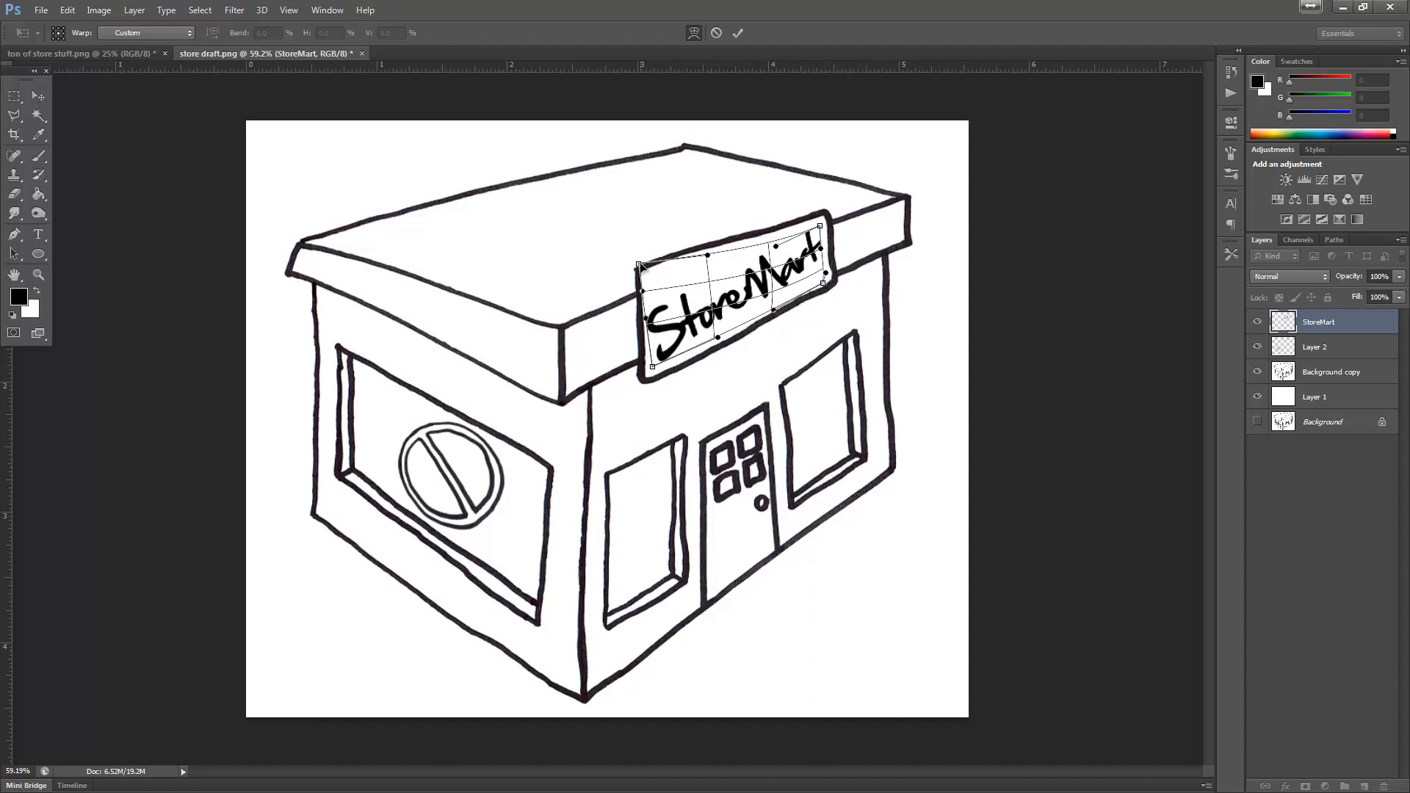
{"action": "left_click_drag", "start_coordinate": [638, 265], "coordinate": [702, 211]}
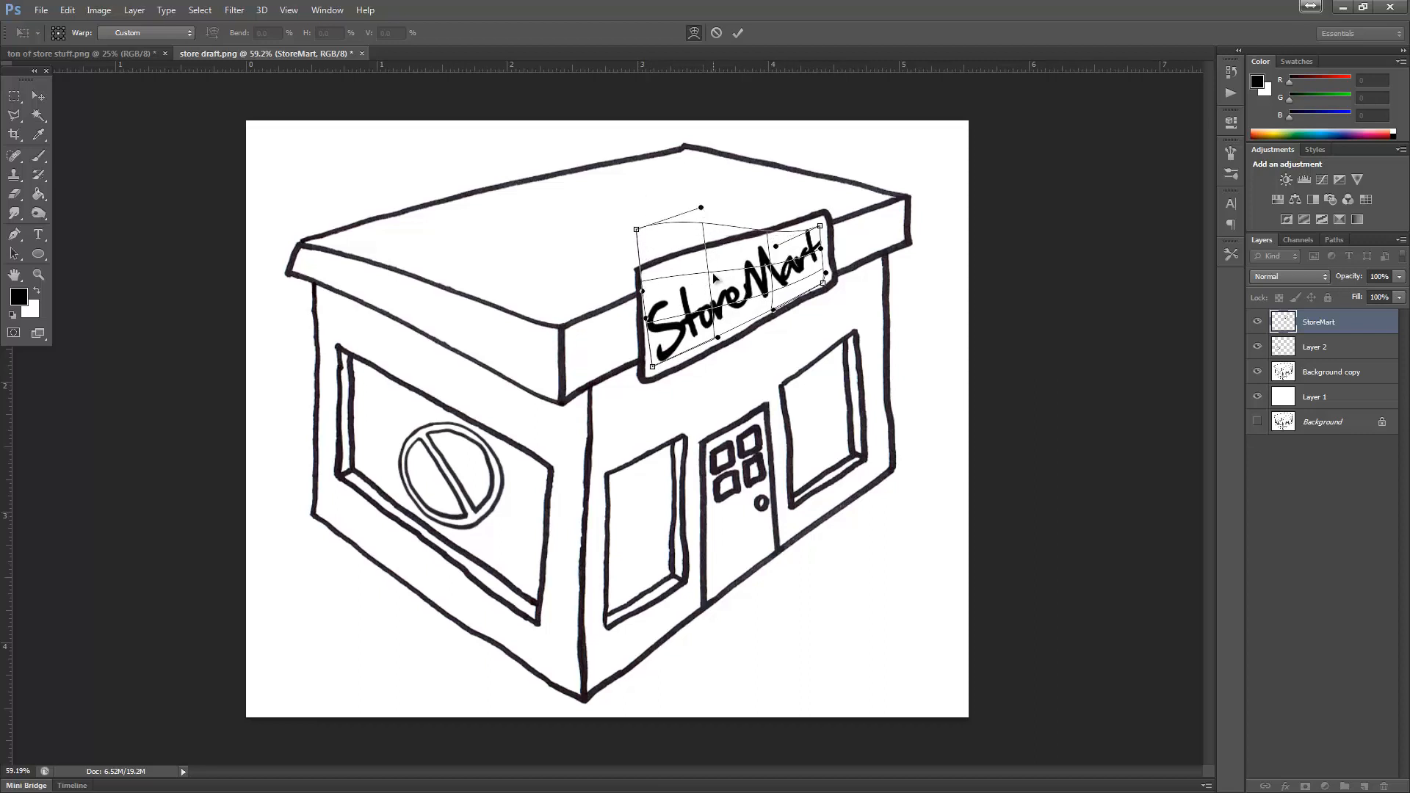
{"action": "left_click_drag", "start_coordinate": [714, 277], "coordinate": [848, 294]}
{"action": "key", "text": "Return"}
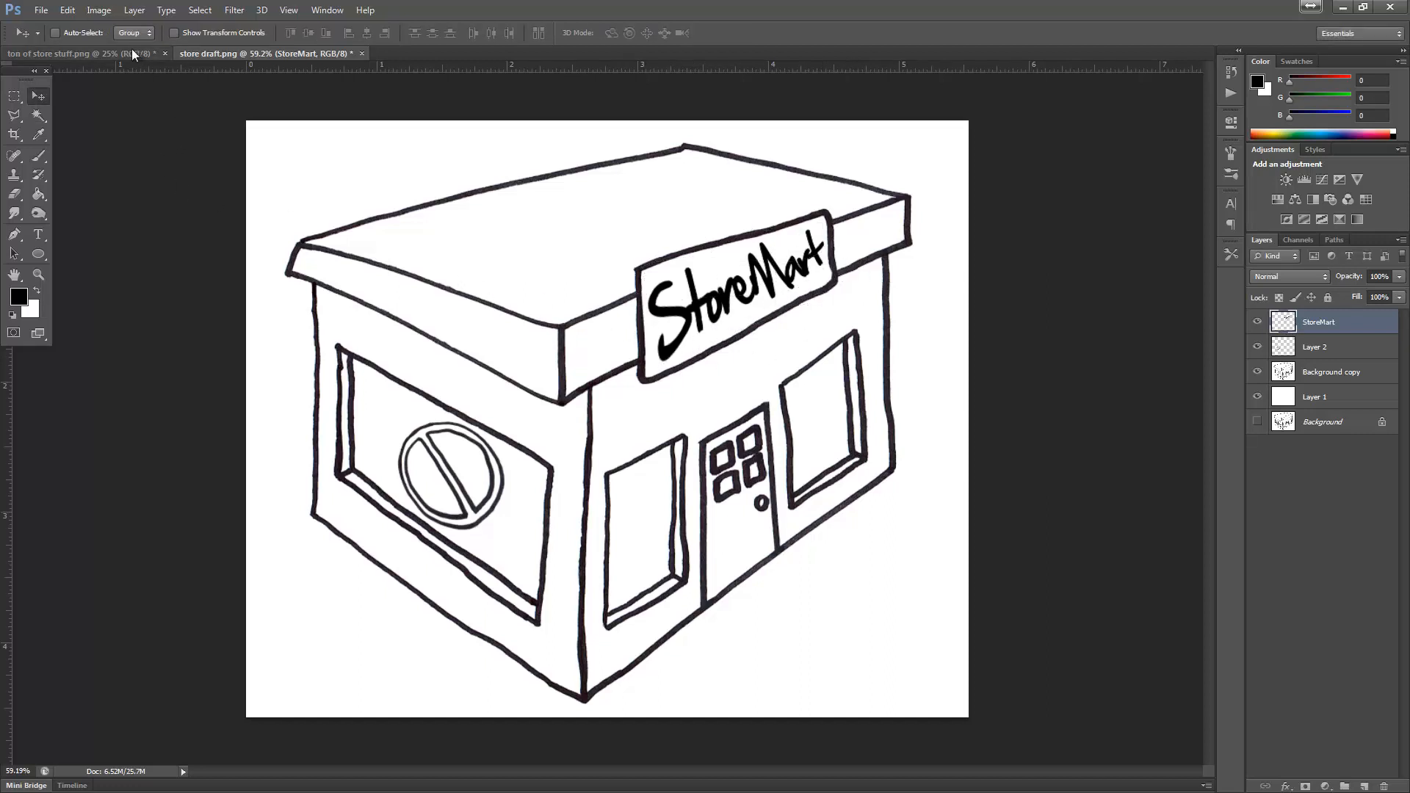
Switch to "ton of store stuff.png", view the worksheet image "website components.png" beside it in a narrowed Windows Photo Viewer window, and close the viewer
{"action": "left_click", "coordinate": [81, 52]}
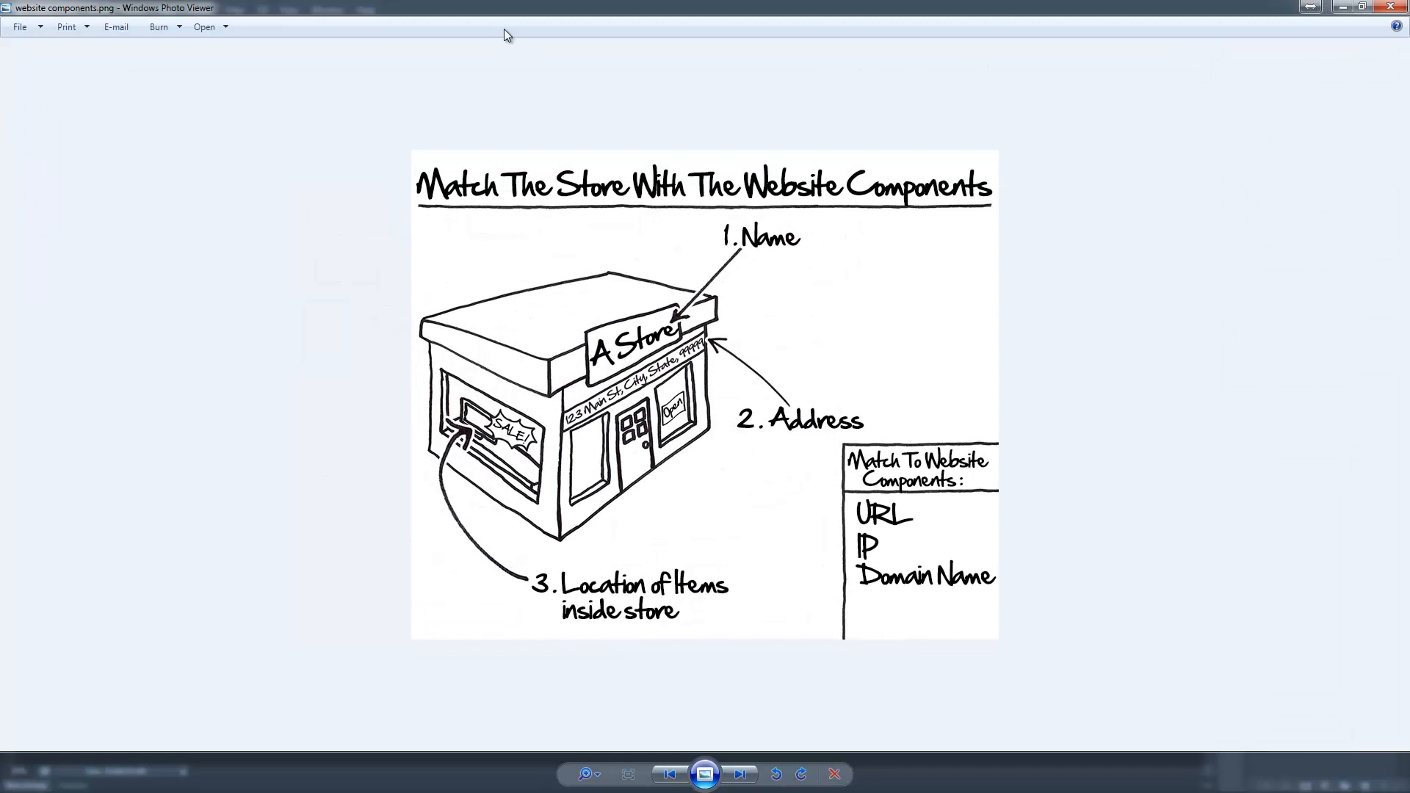
{"action": "left_click_drag", "start_coordinate": [587, 8], "coordinate": [665, 49]}
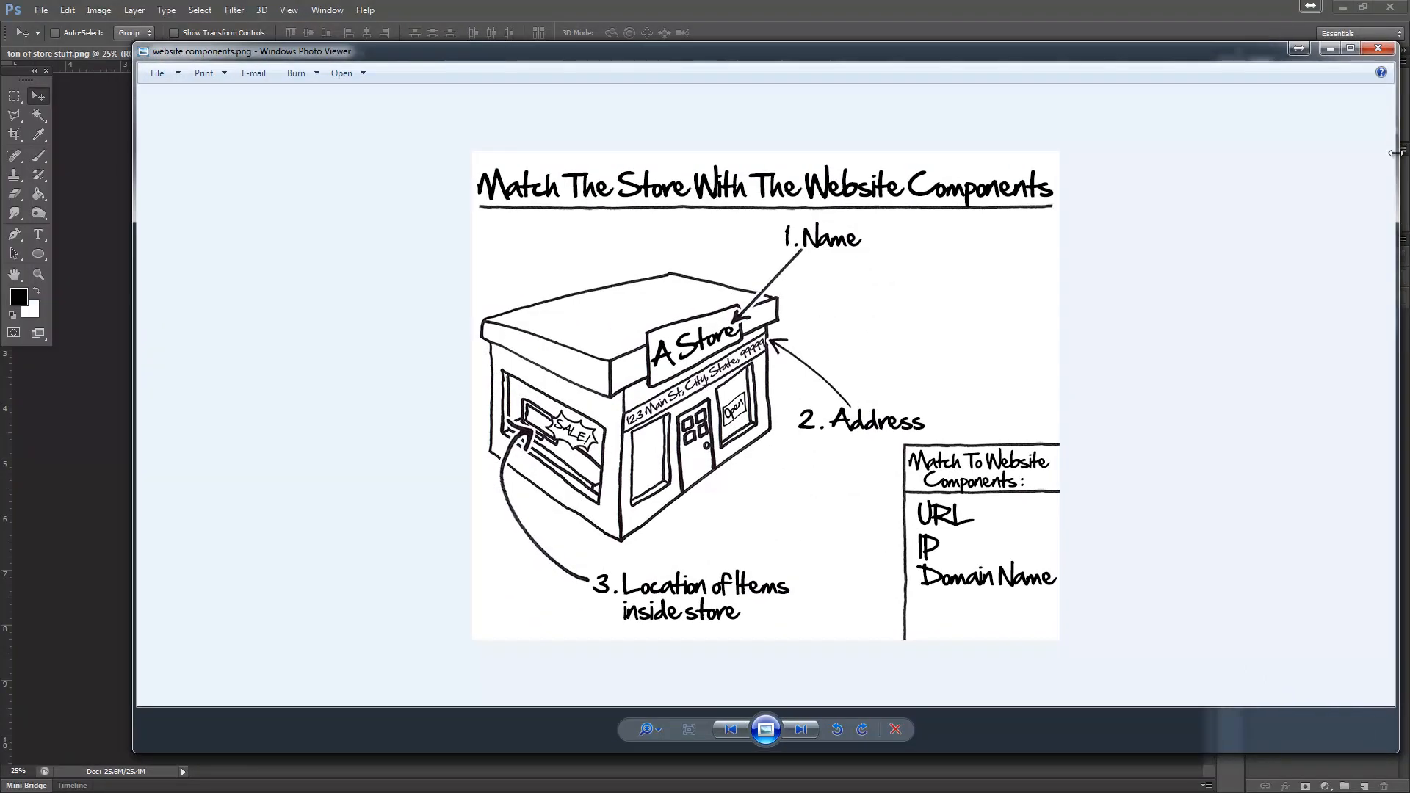
{"action": "left_click_drag", "start_coordinate": [1395, 152], "coordinate": [725, 185]}
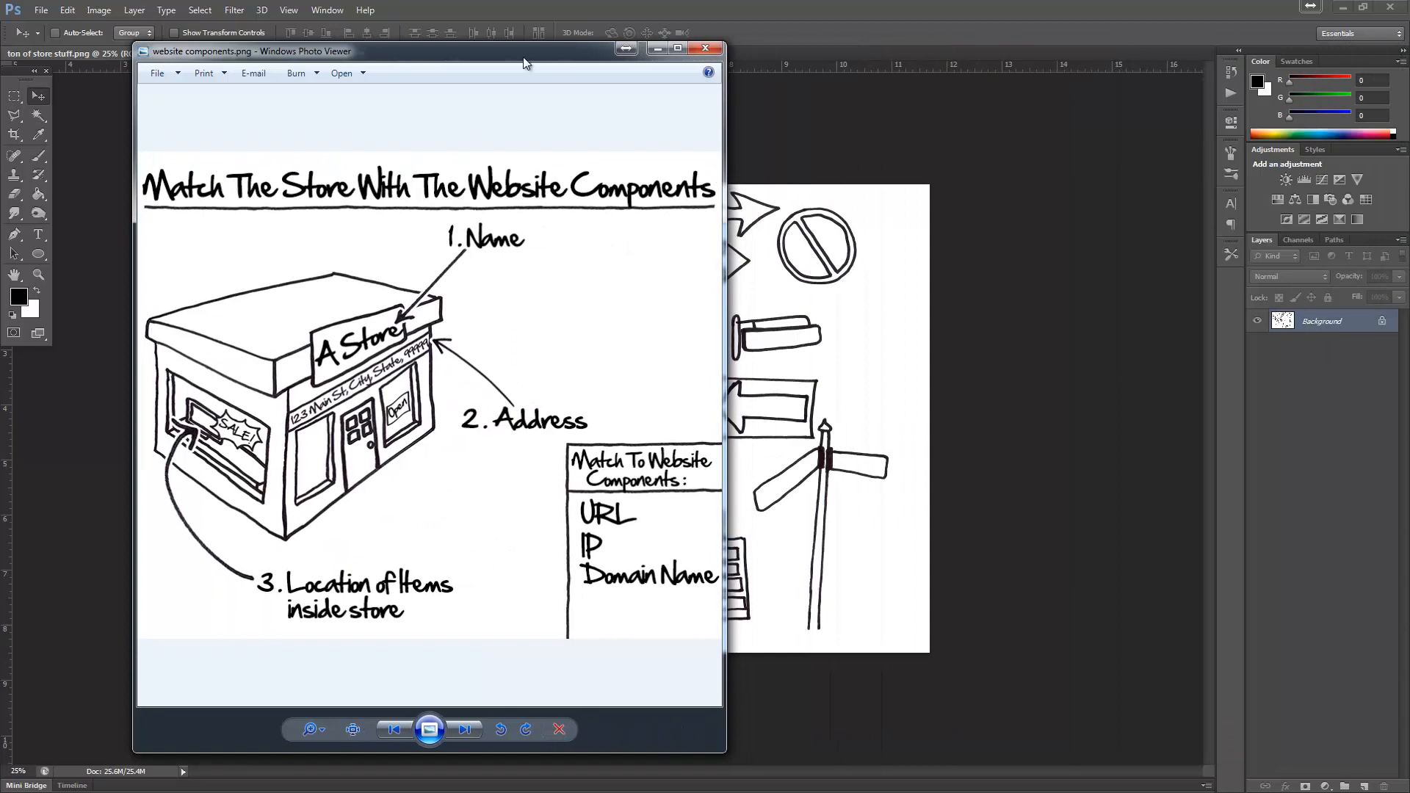
{"action": "left_click_drag", "start_coordinate": [524, 53], "coordinate": [1175, 65]}
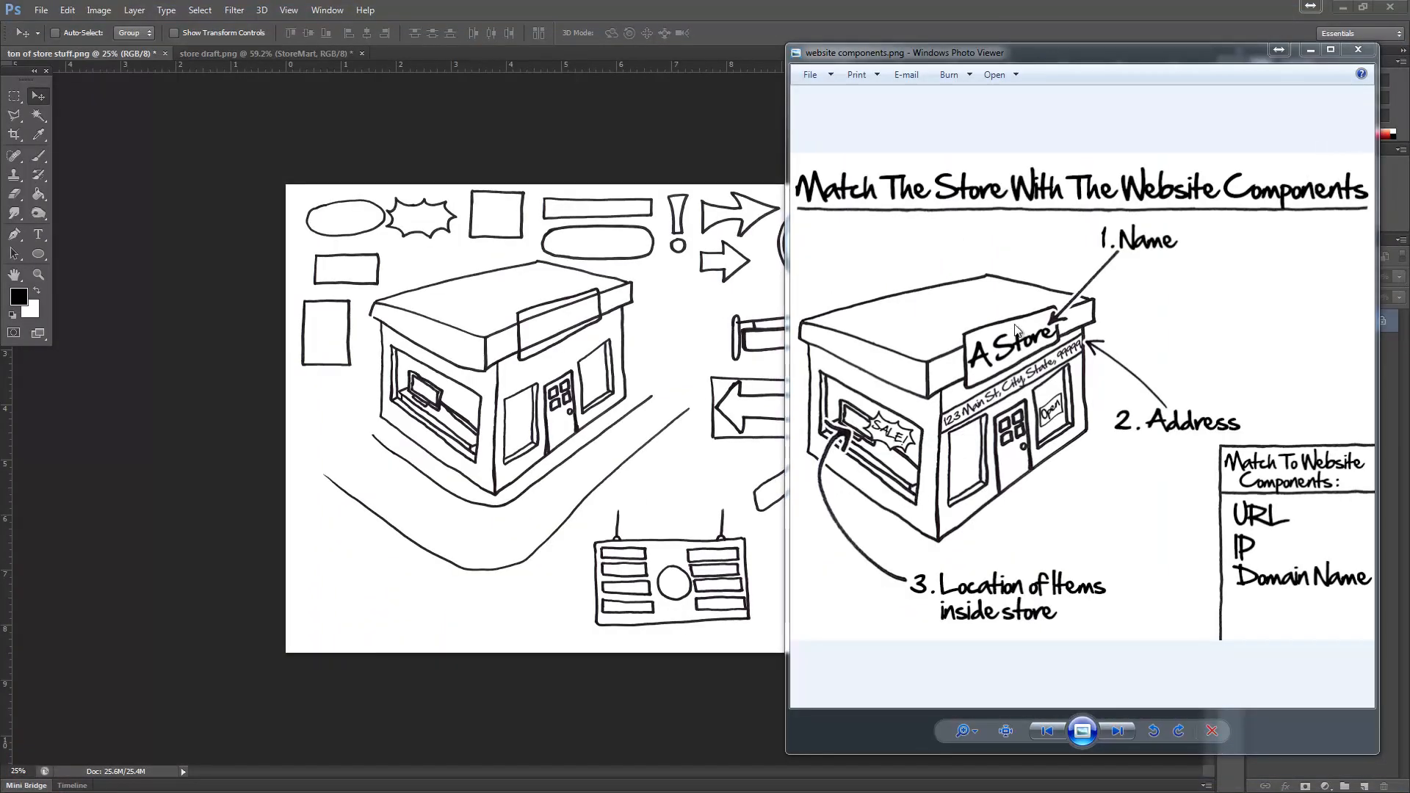
{"action": "key", "text": "alt+F4"}
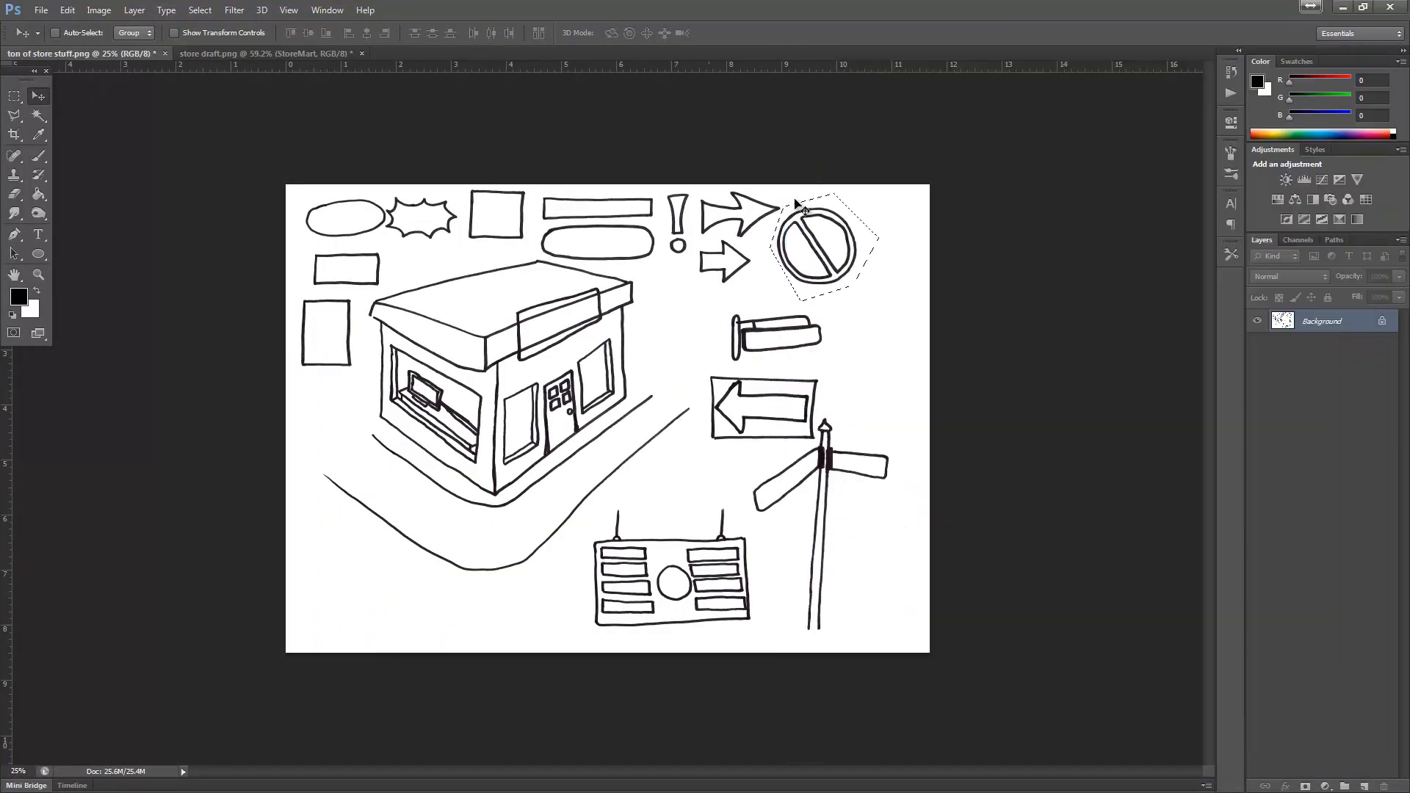
Switch to "store draft.png" and add a new layer named "DARK" directly above the Background copy layer
{"action": "left_click", "coordinate": [232, 51]}
{"action": "left_click", "coordinate": [38, 235]}
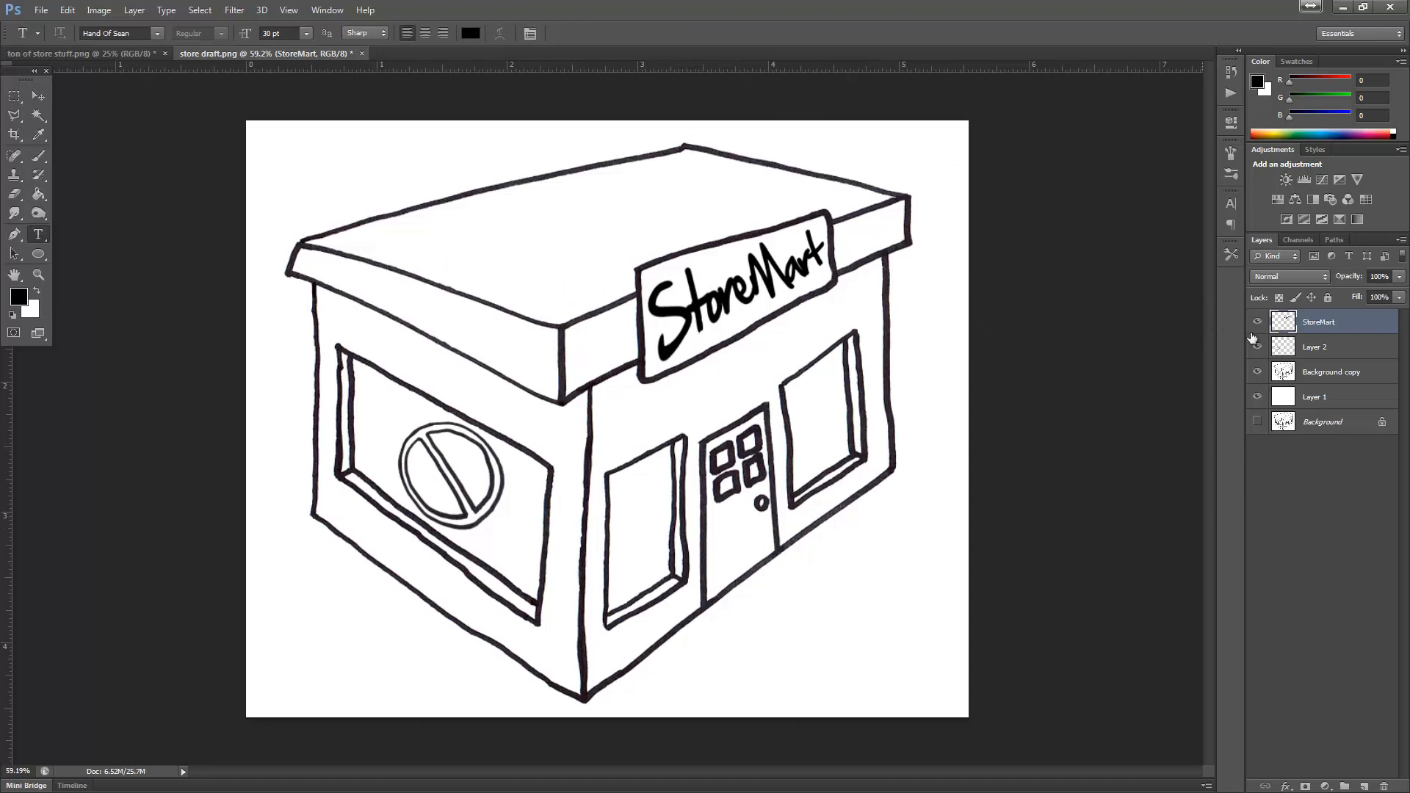
{"action": "left_click", "coordinate": [1359, 346]}
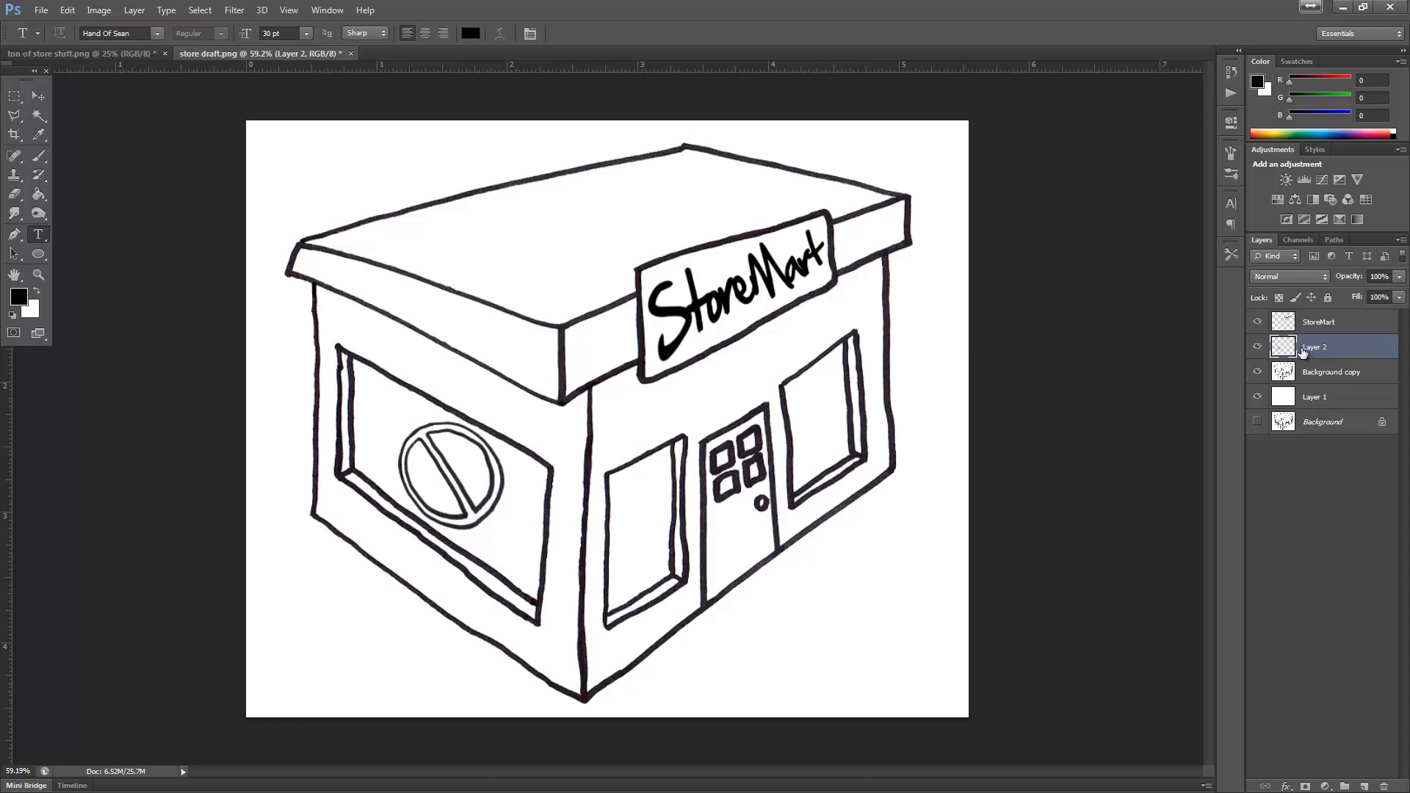
{"action": "left_click", "coordinate": [1316, 378]}
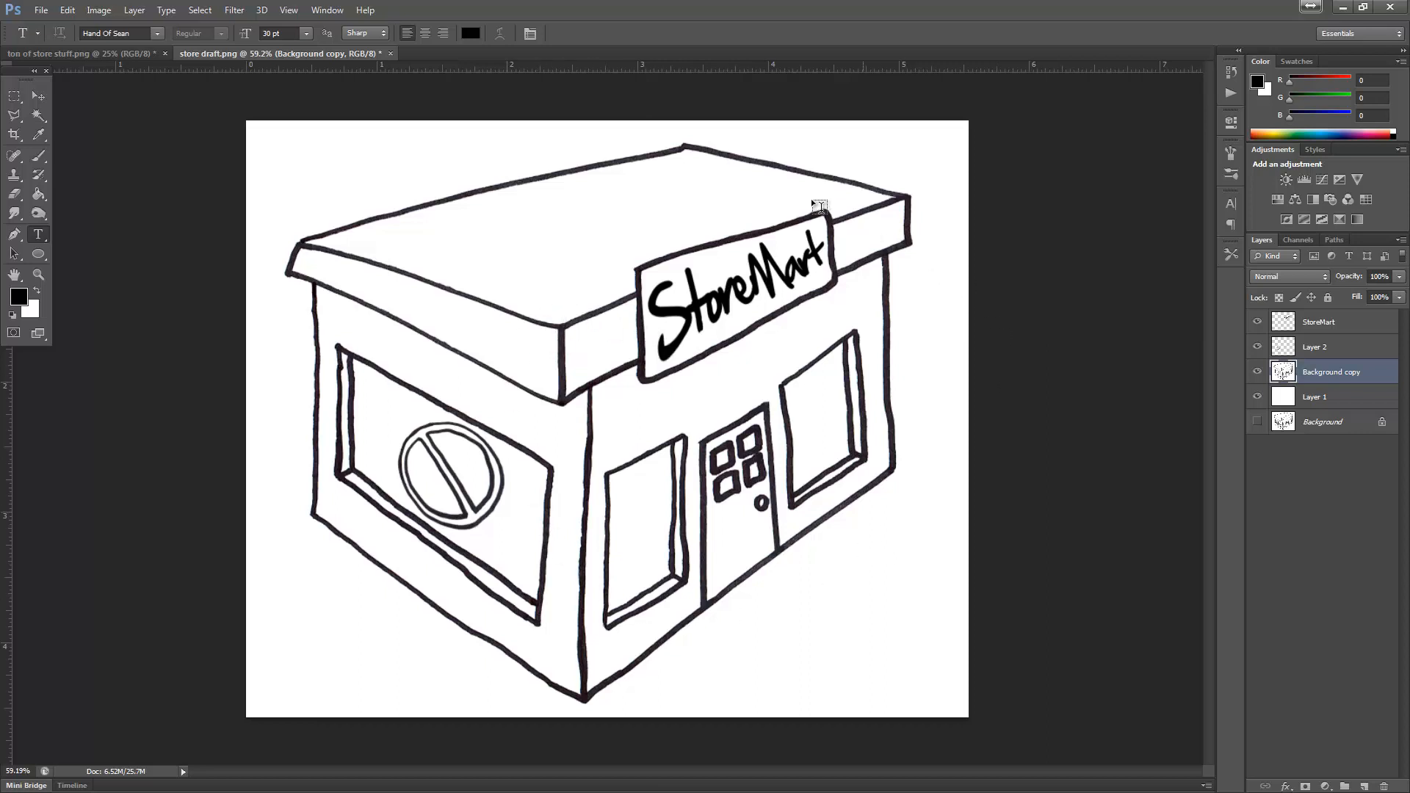
{"action": "left_click", "coordinate": [1364, 786]}
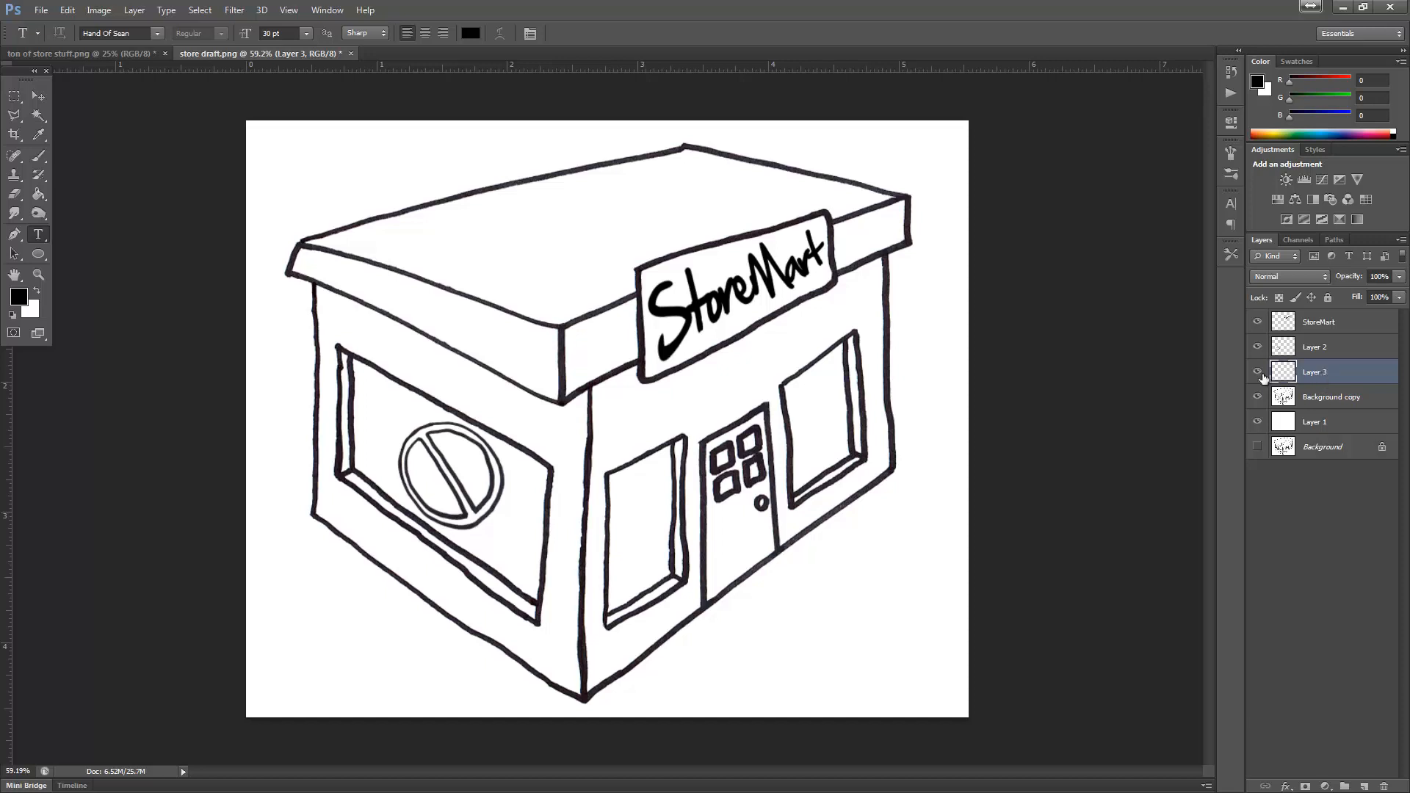
{"action": "double_click", "coordinate": [1314, 372]}
{"action": "type", "text": "DARK"}
{"action": "key", "text": "Return"}
Fill the DARK layer with black and move Layer 2 beneath it in the layer stack
{"action": "left_click", "coordinate": [37, 202]}
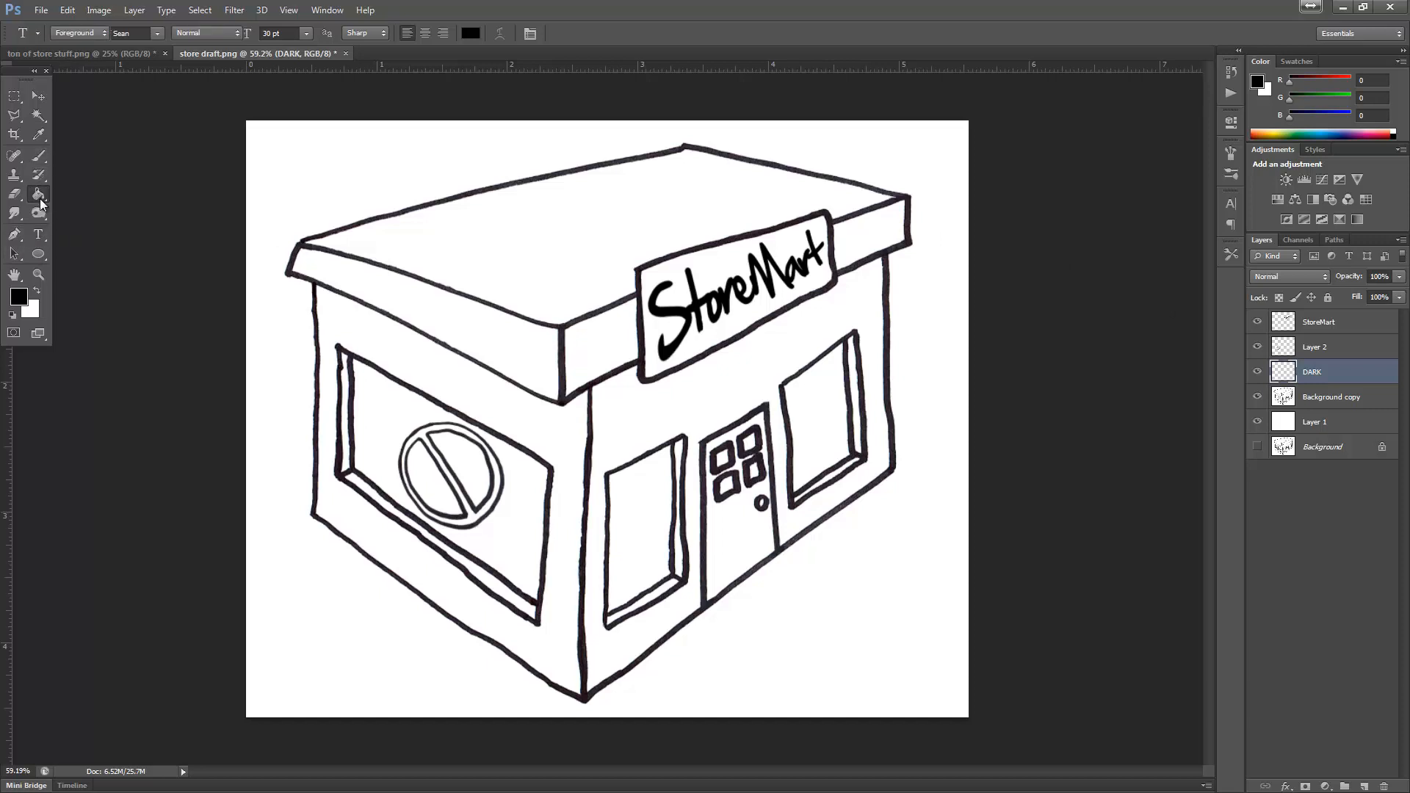
{"action": "left_click", "coordinate": [395, 259]}
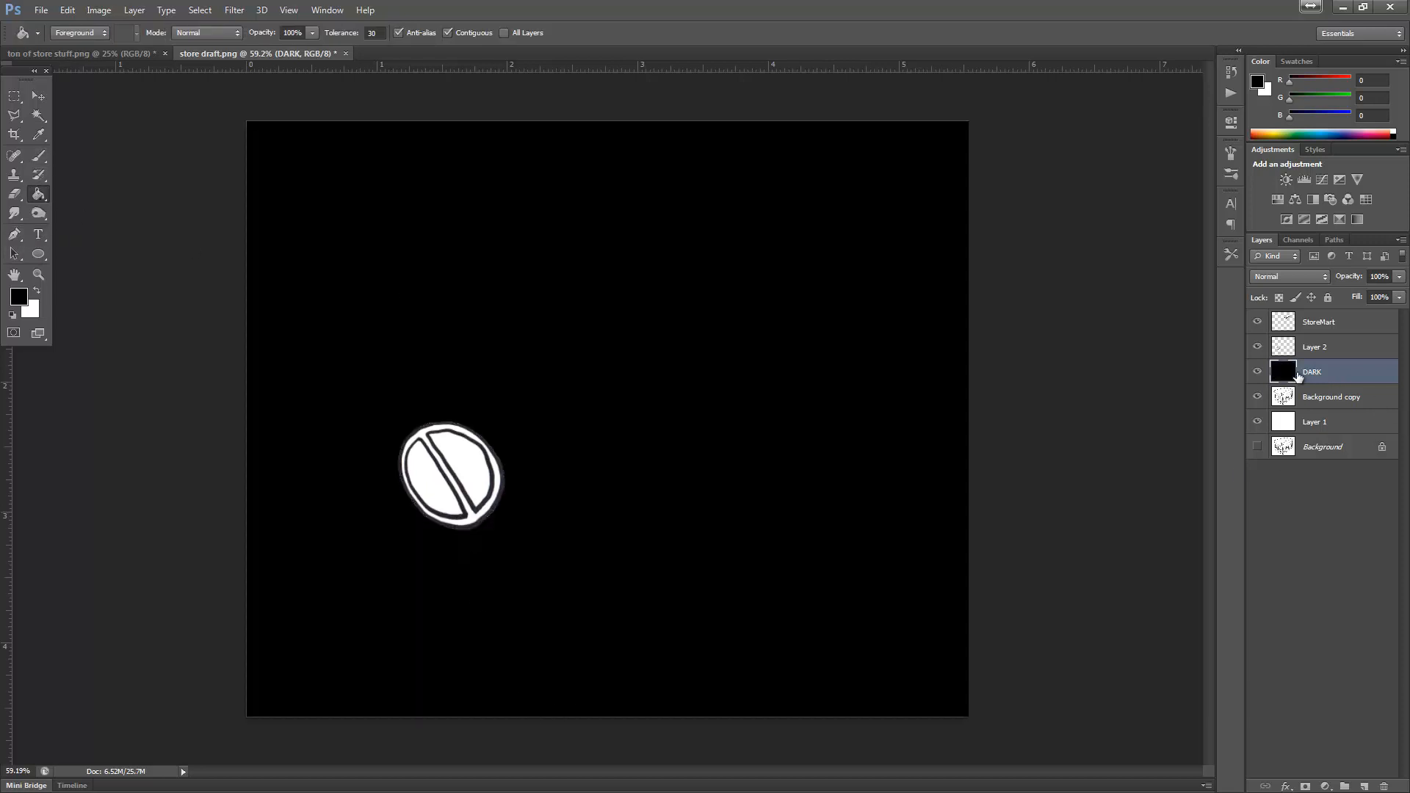
{"action": "left_click_drag", "start_coordinate": [1318, 346], "coordinate": [1323, 385]}
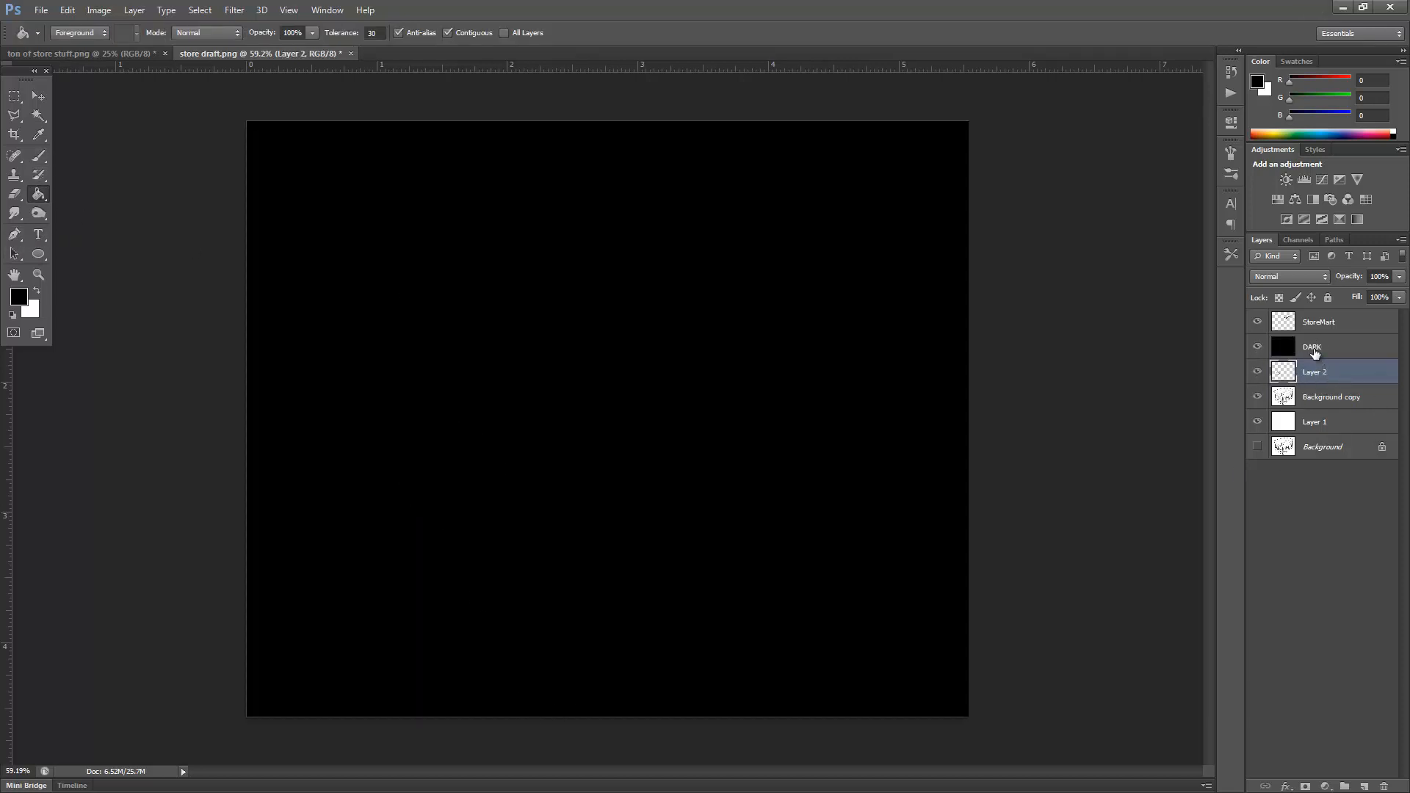
{"action": "left_click", "coordinate": [1314, 351]}
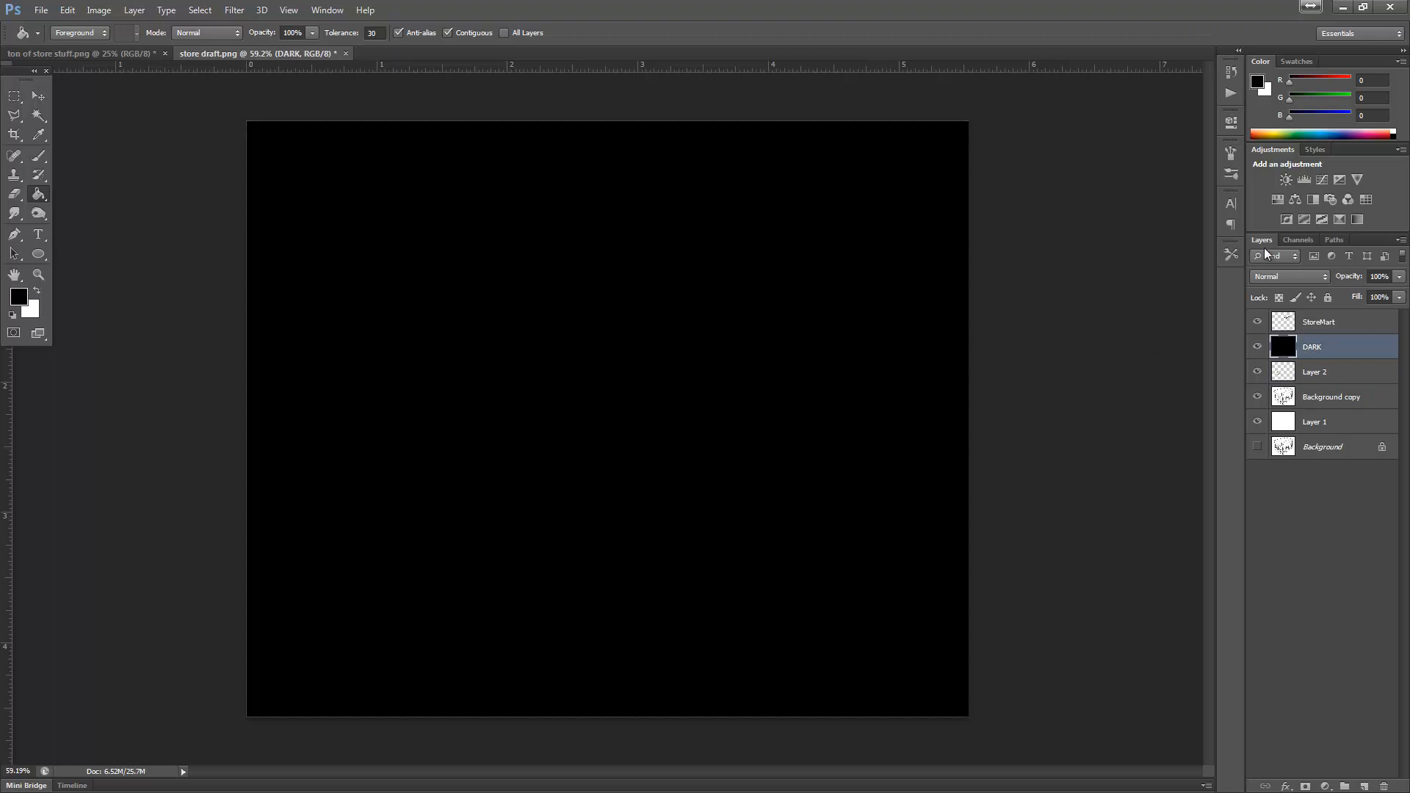
Cycle through the blend modes of the DARK layer and set it to Overlay to darken the line art
{"action": "left_click", "coordinate": [38, 96]}
{"action": "left_click", "coordinate": [1283, 277]}
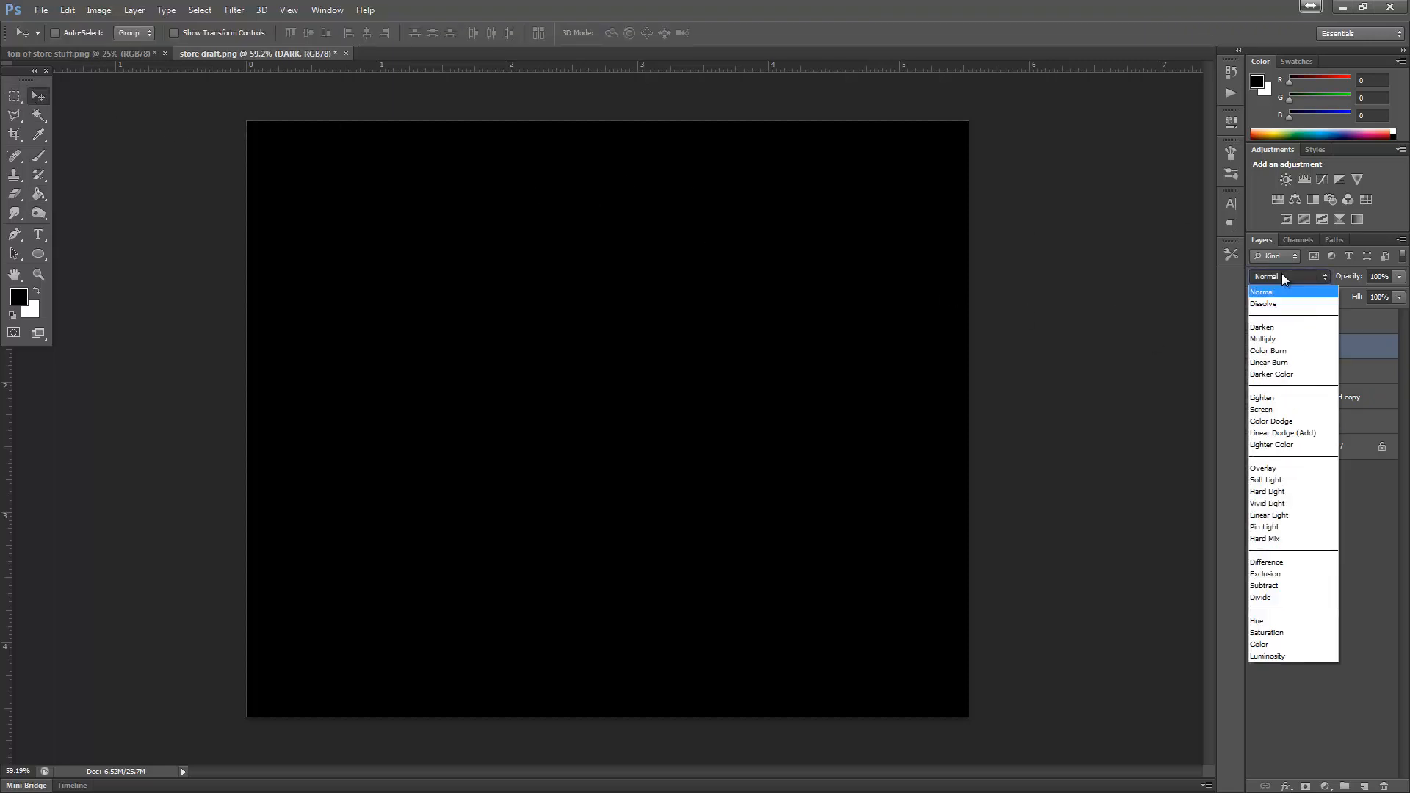
{"action": "left_click", "coordinate": [1283, 277]}
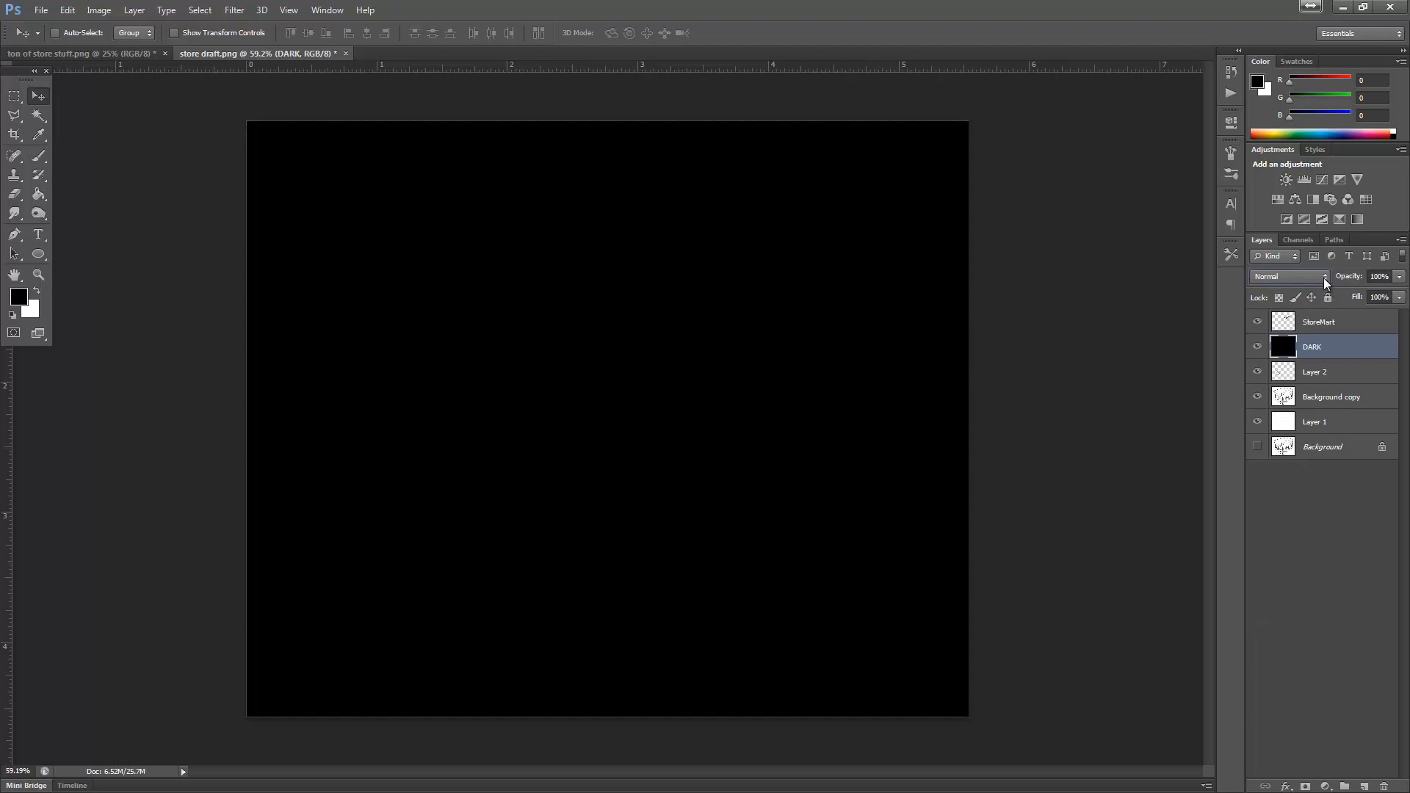
{"action": "left_click", "coordinate": [1320, 277]}
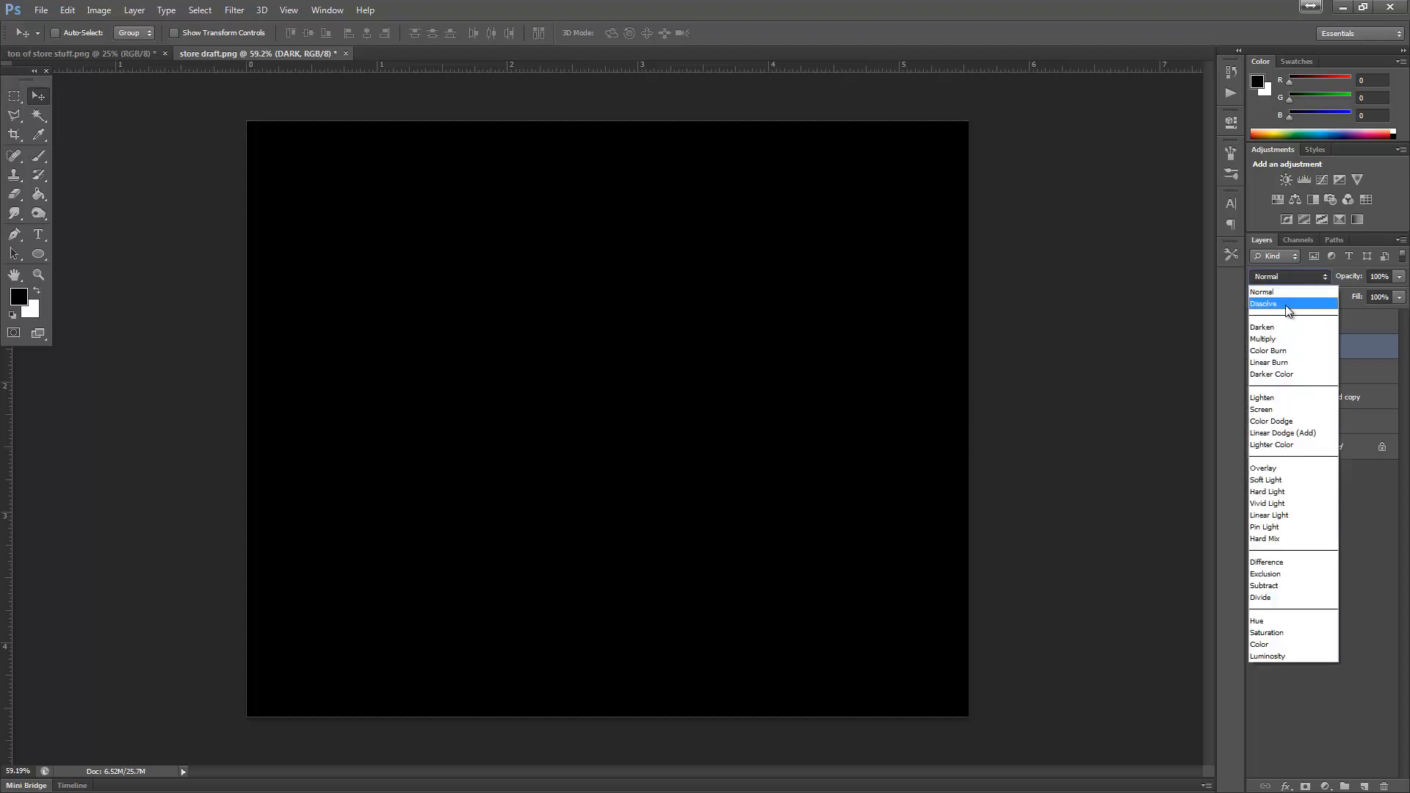
{"action": "left_click", "coordinate": [1329, 327]}
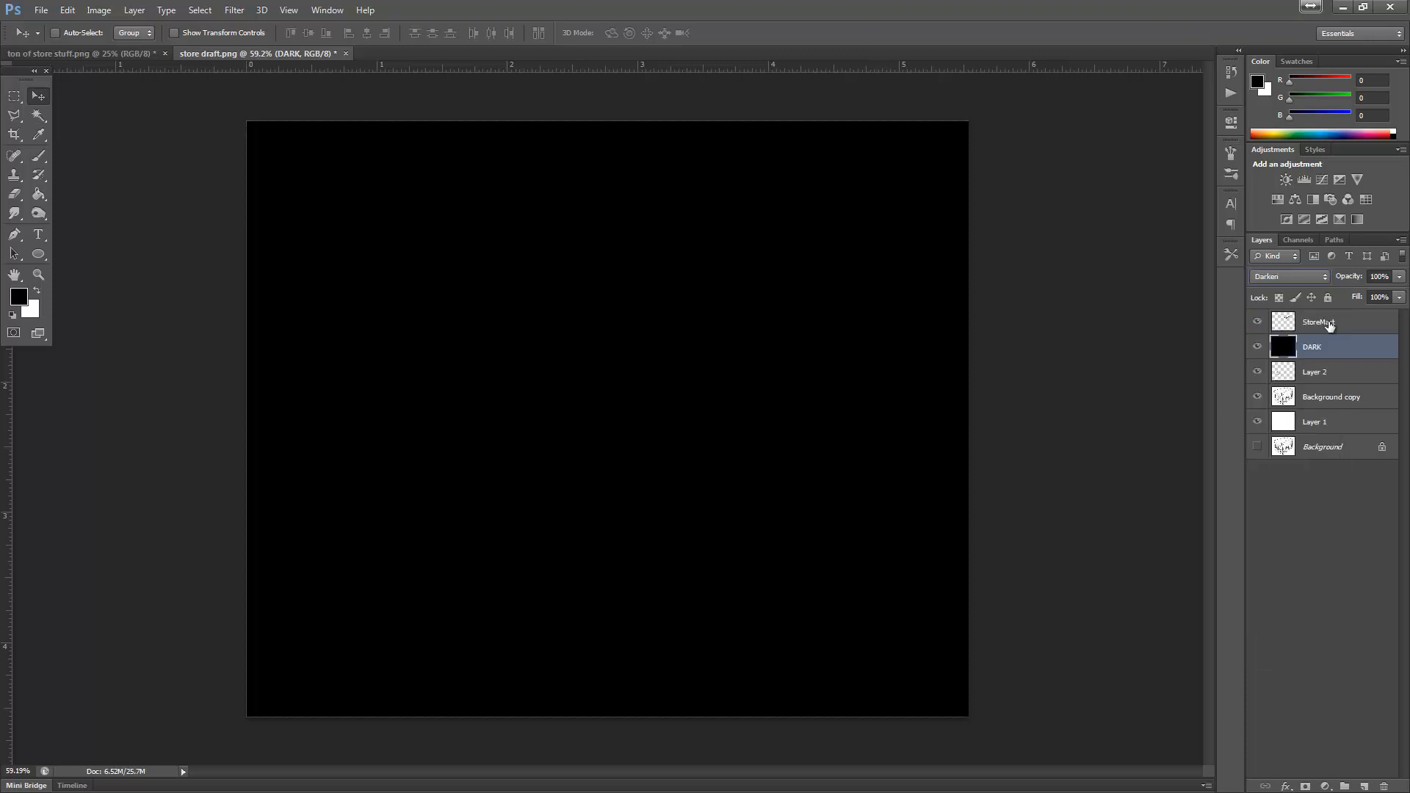
{"action": "key", "text": "shift+plus"}
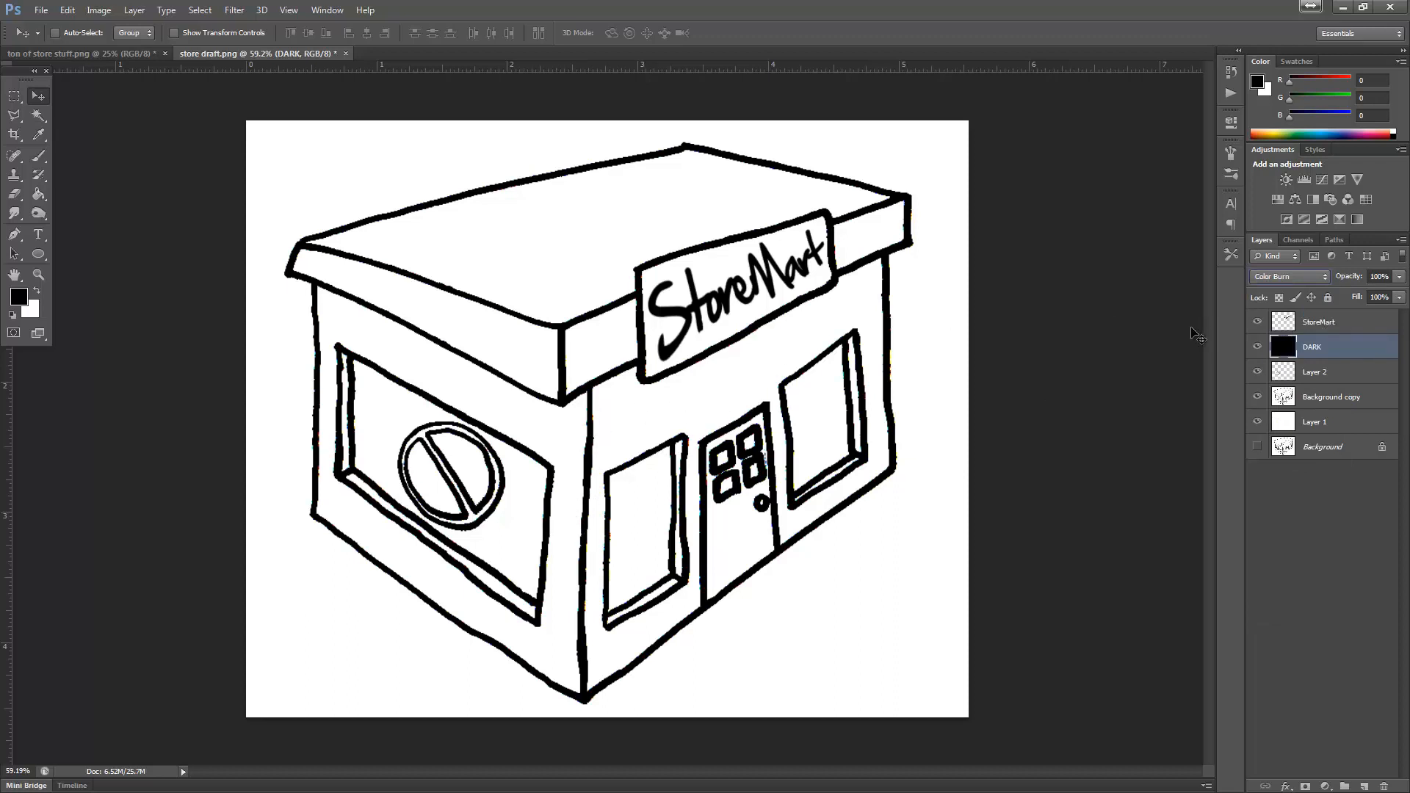
{"action": "key", "text": "shift+plus"}
{"action": "key", "text": "shift+plus"}
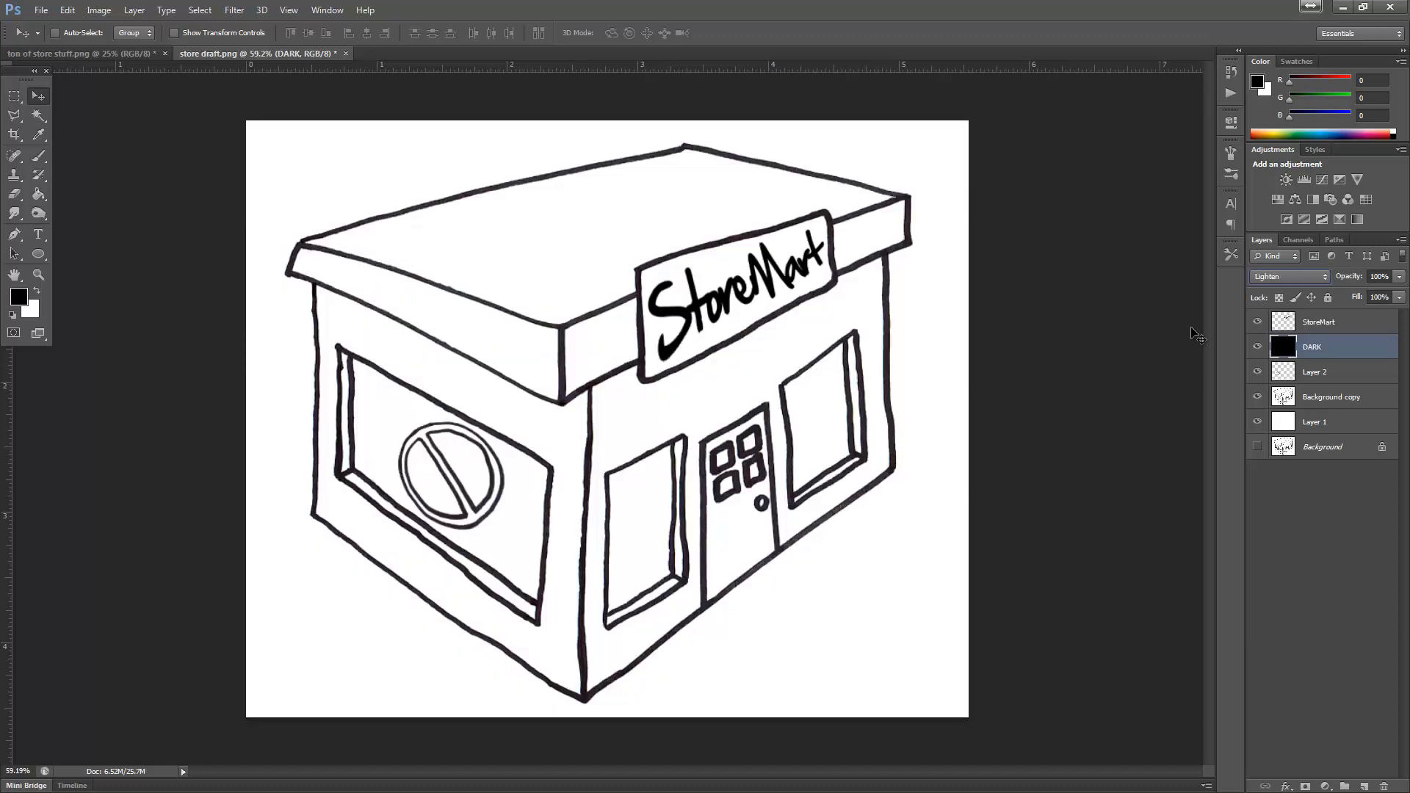
{"action": "key", "text": "shift+plus"}
{"action": "key", "text": "shift+plus"}
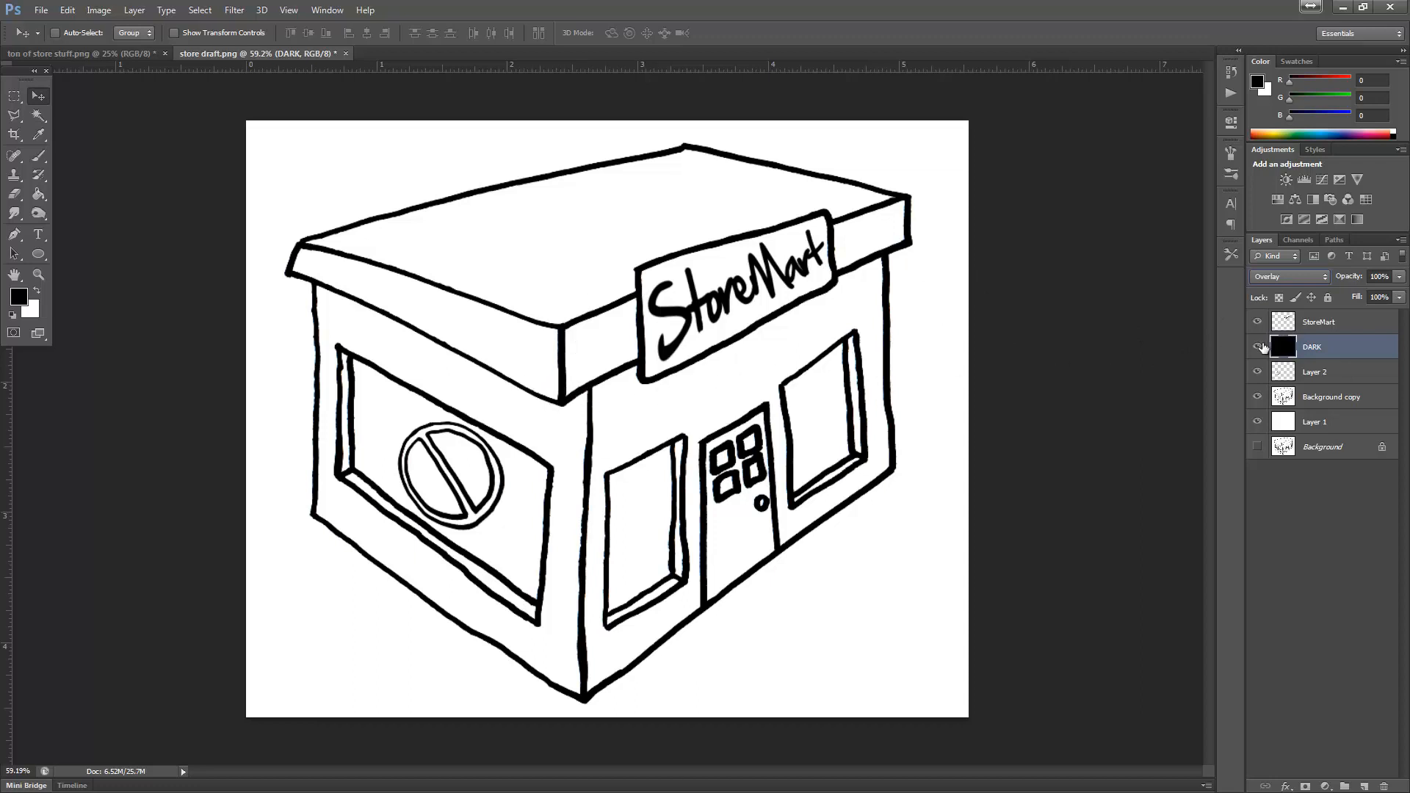
Compare the store's line art with the DARK layer hidden and shown, including close up at the building's lower corner, leaving the layer visible
{"action": "left_click", "coordinate": [1258, 347]}
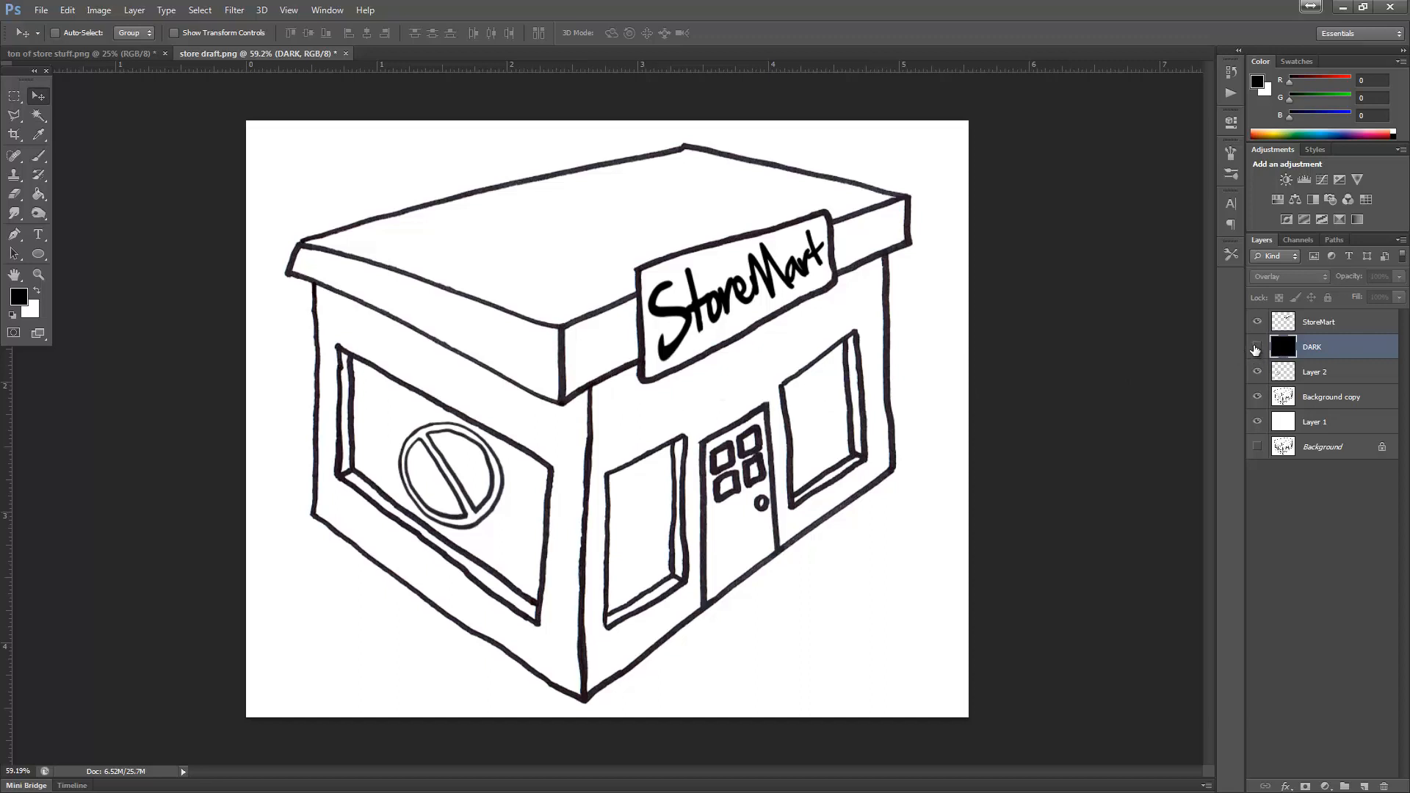
{"action": "left_click", "coordinate": [1257, 348]}
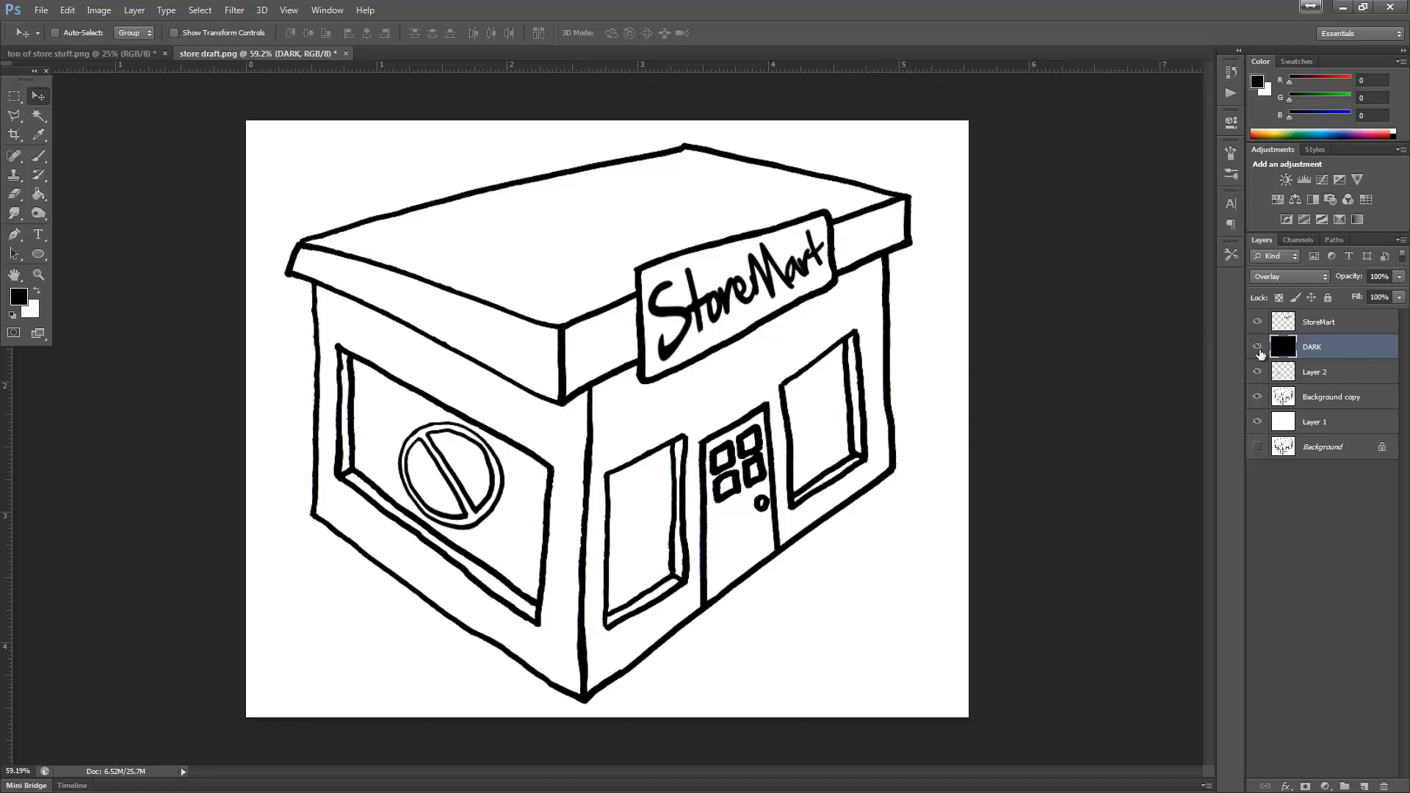
{"action": "left_click", "coordinate": [1257, 348]}
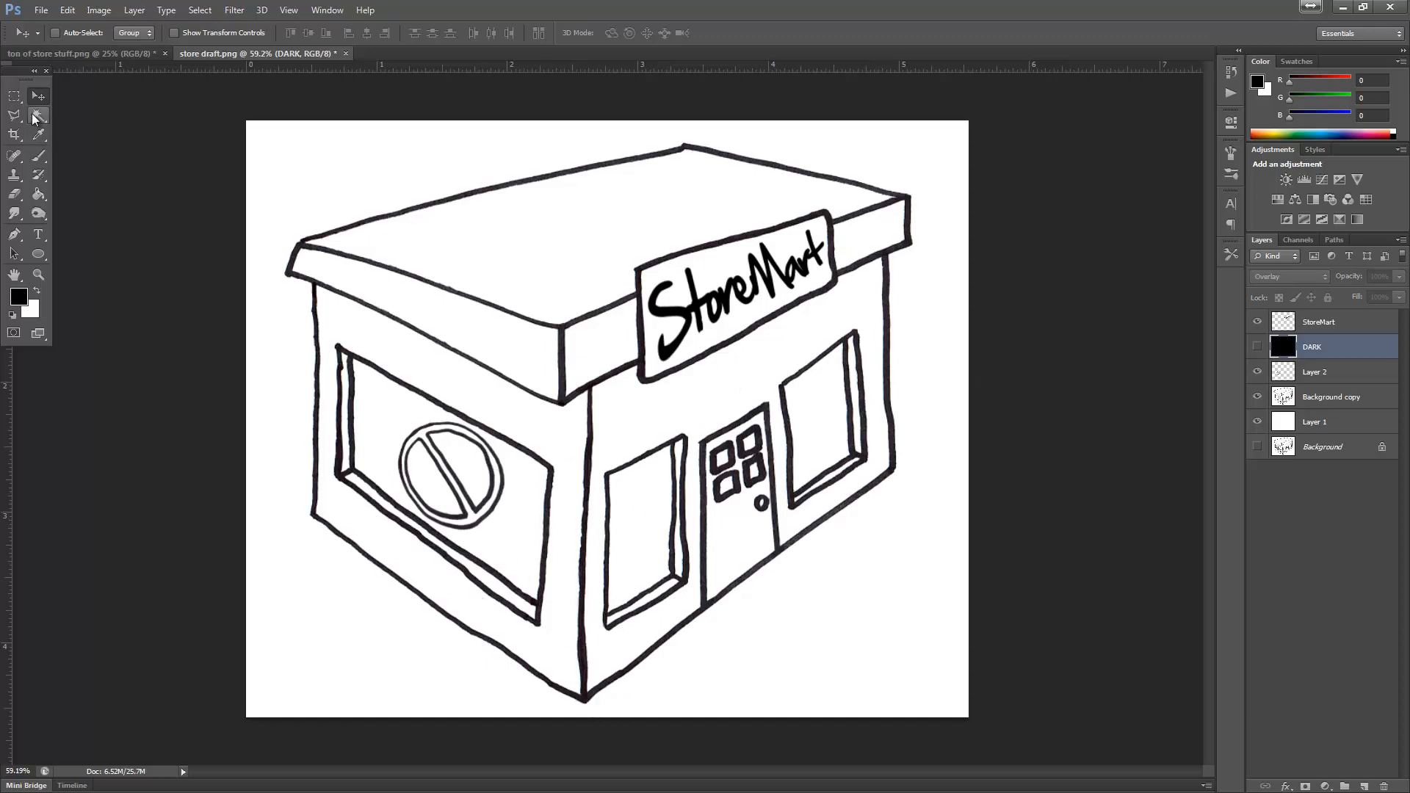
{"action": "scroll", "coordinate": [547, 718], "scroll_direction": "up", "scroll_amount": 5}
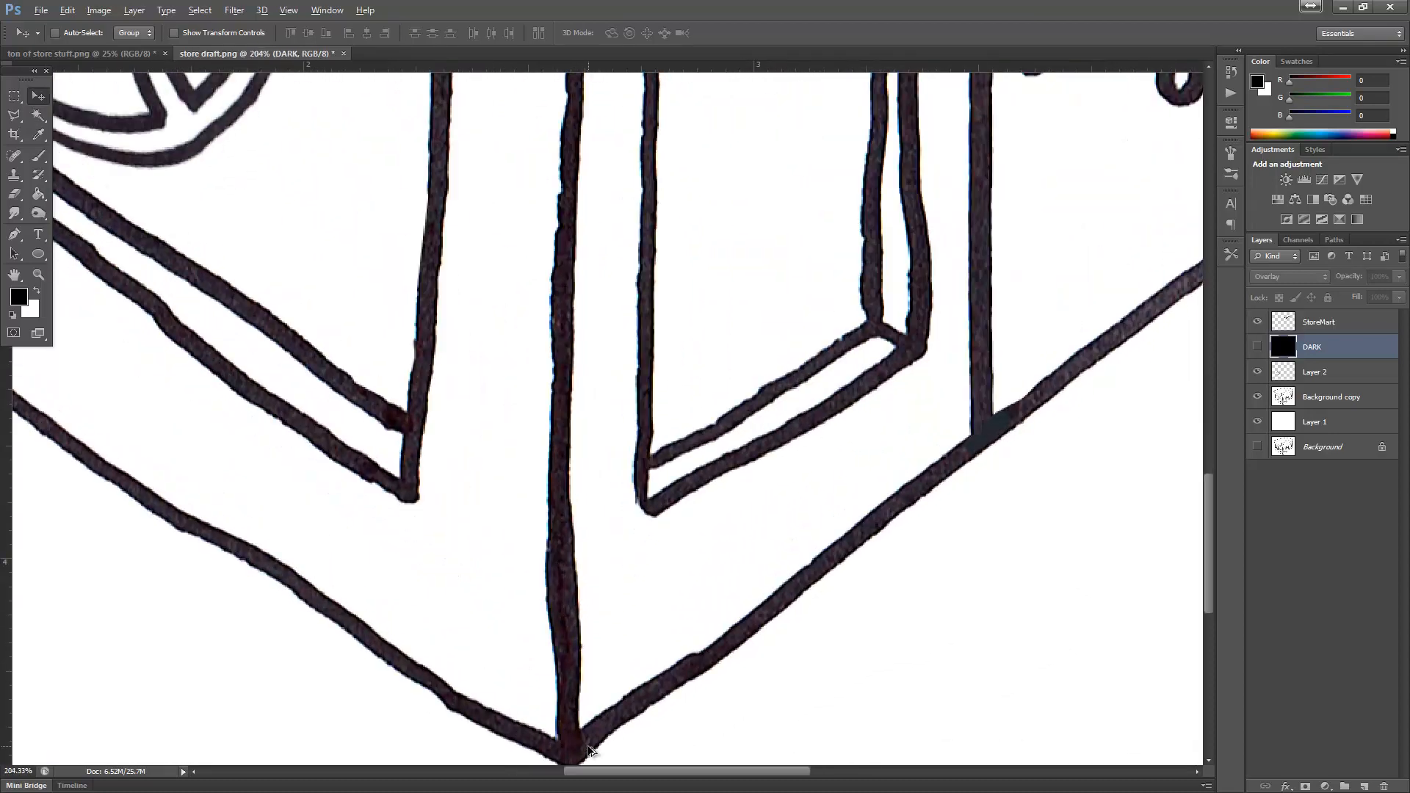
{"action": "scroll", "coordinate": [590, 750], "scroll_direction": "up", "scroll_amount": 3}
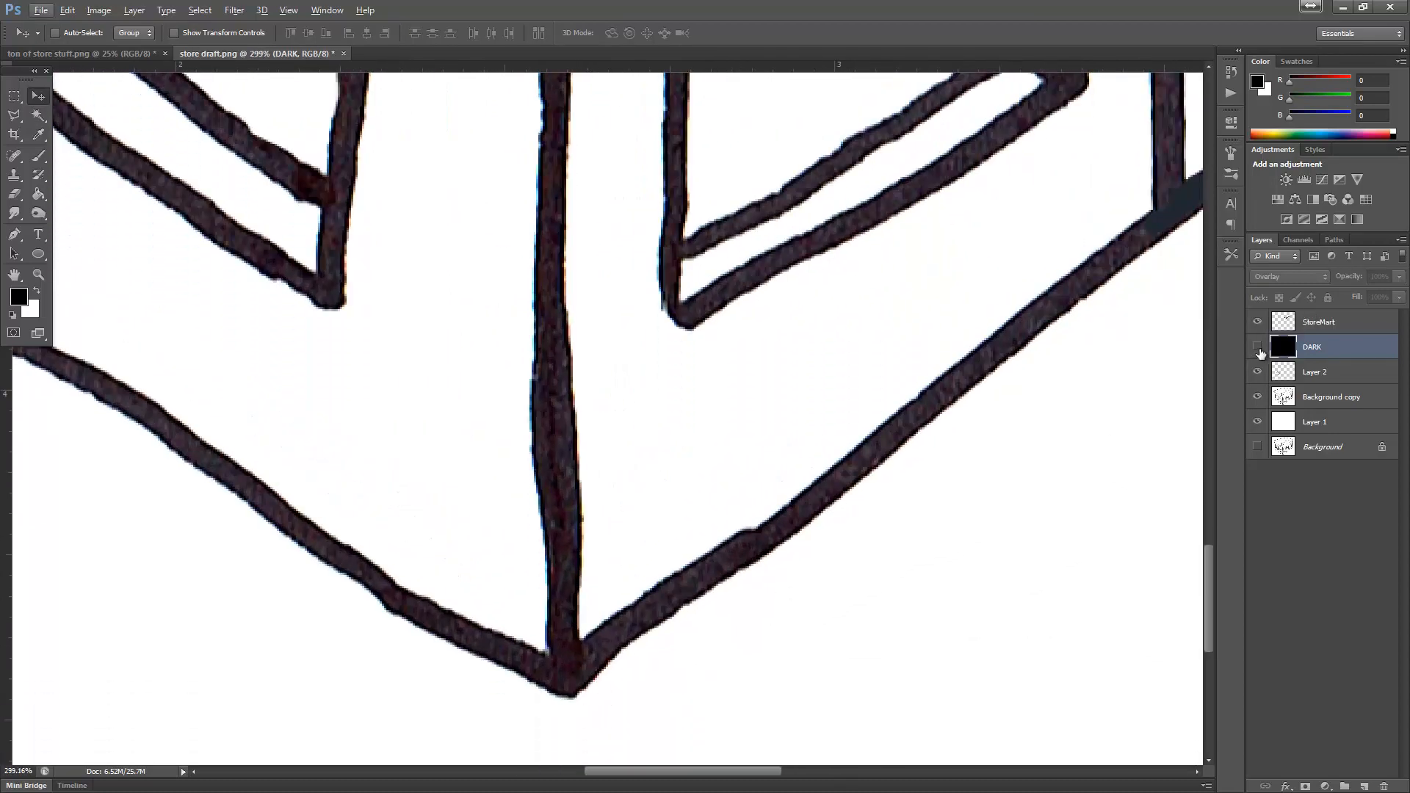
{"action": "left_click", "coordinate": [1258, 349]}
{"action": "scroll", "coordinate": [873, 396], "scroll_direction": "down", "scroll_amount": 4}
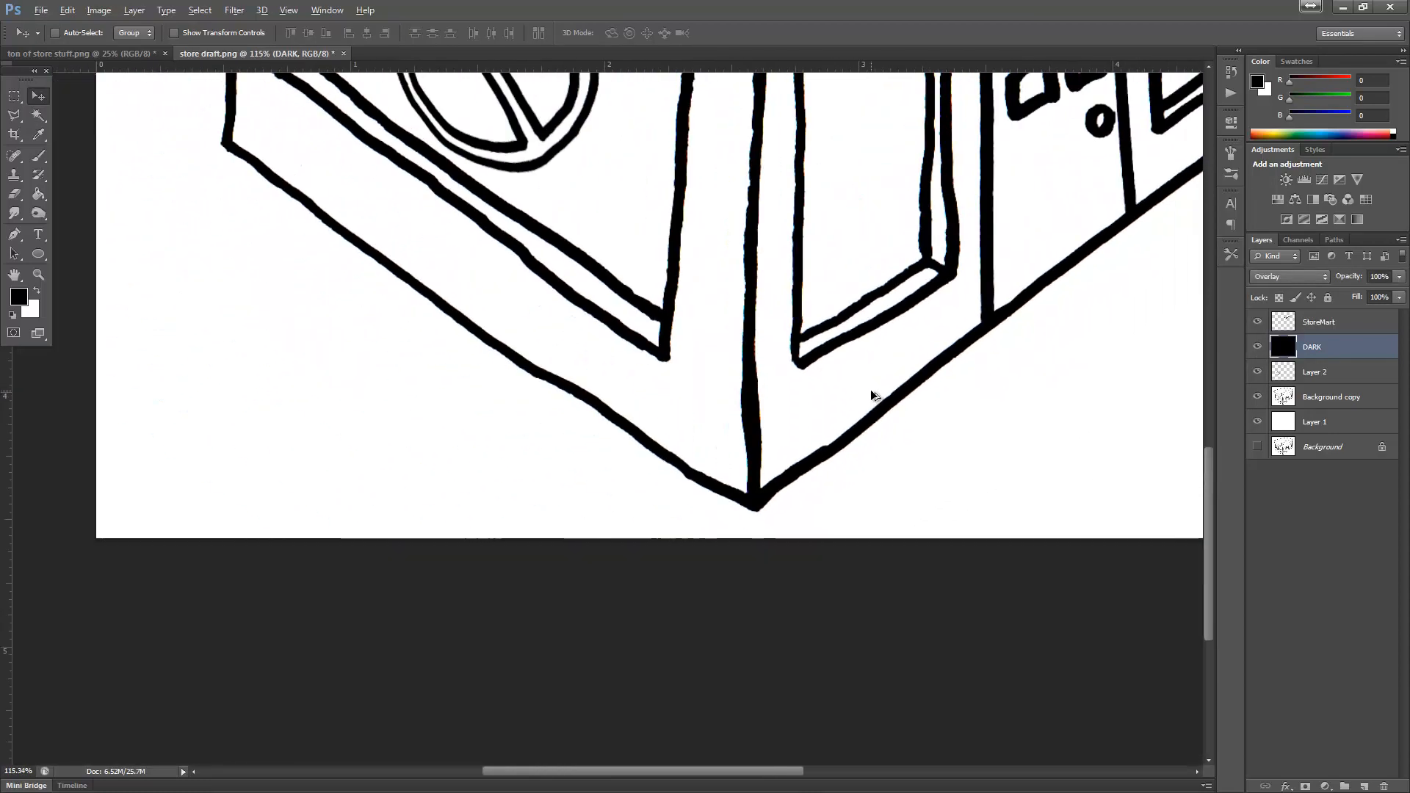
{"action": "scroll", "coordinate": [874, 396], "scroll_direction": "down", "scroll_amount": 3}
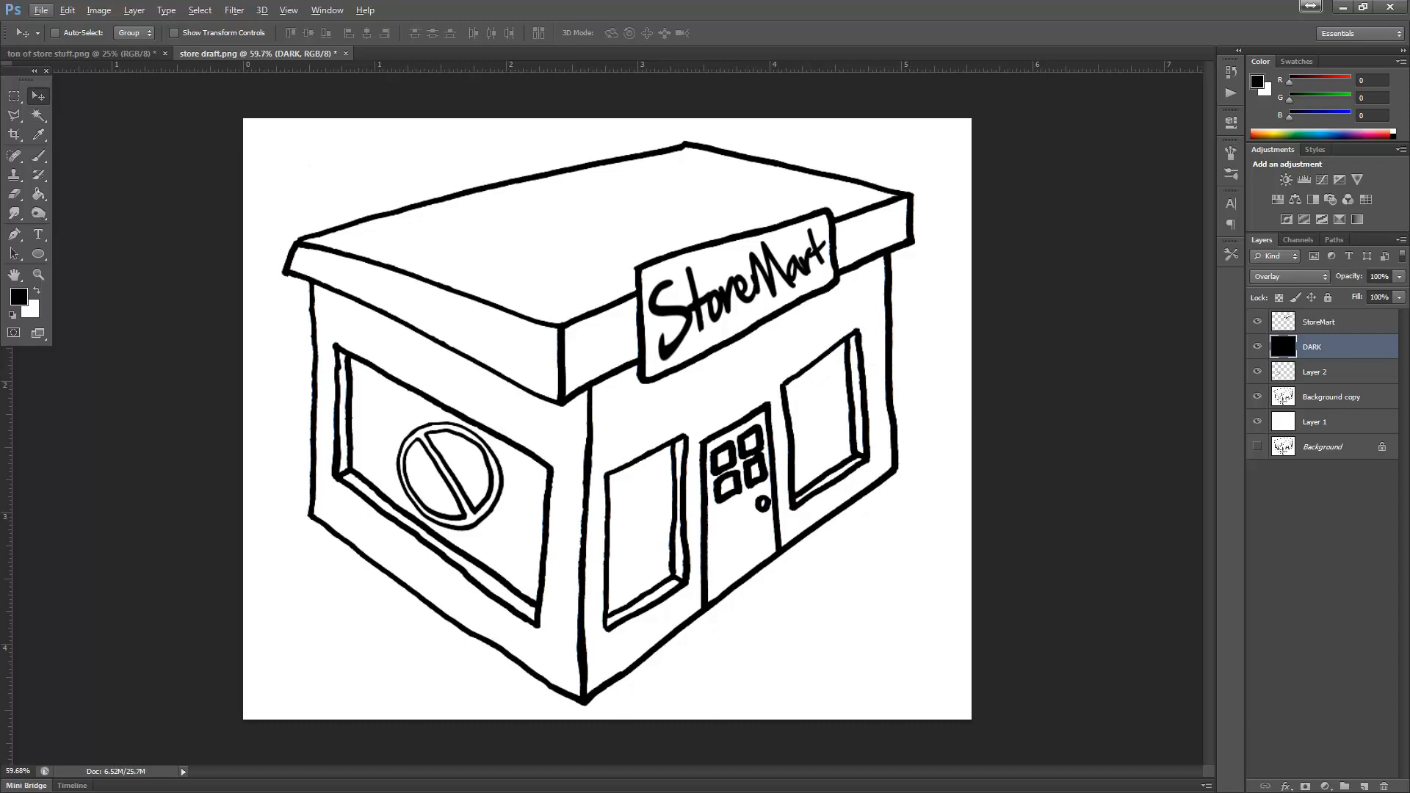
Switch to Windows Photo Viewer to view the worksheet image "website components.png", and return to the store drawing in Photoshop
{"action": "key", "text": "alt+Tab"}
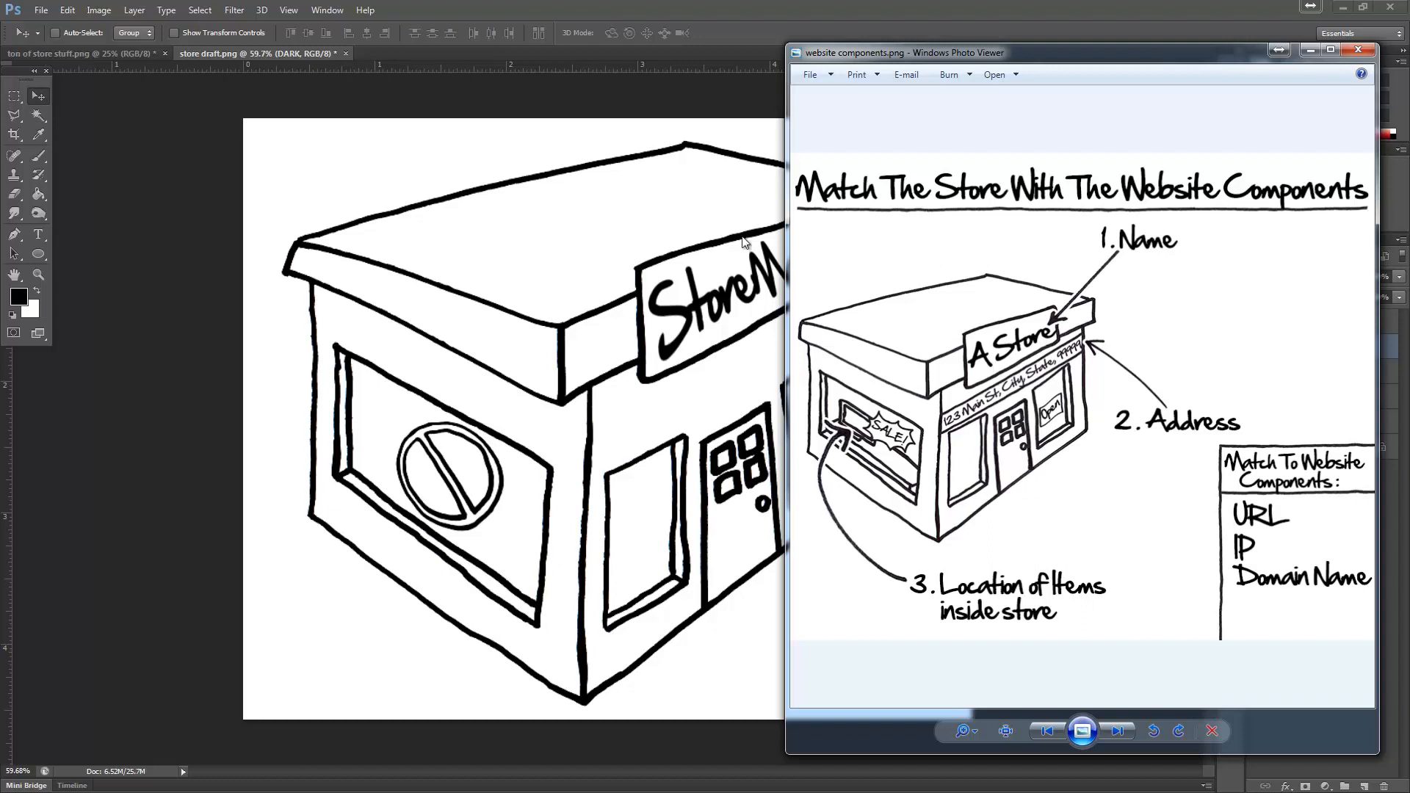
{"action": "left_click", "coordinate": [246, 199]}
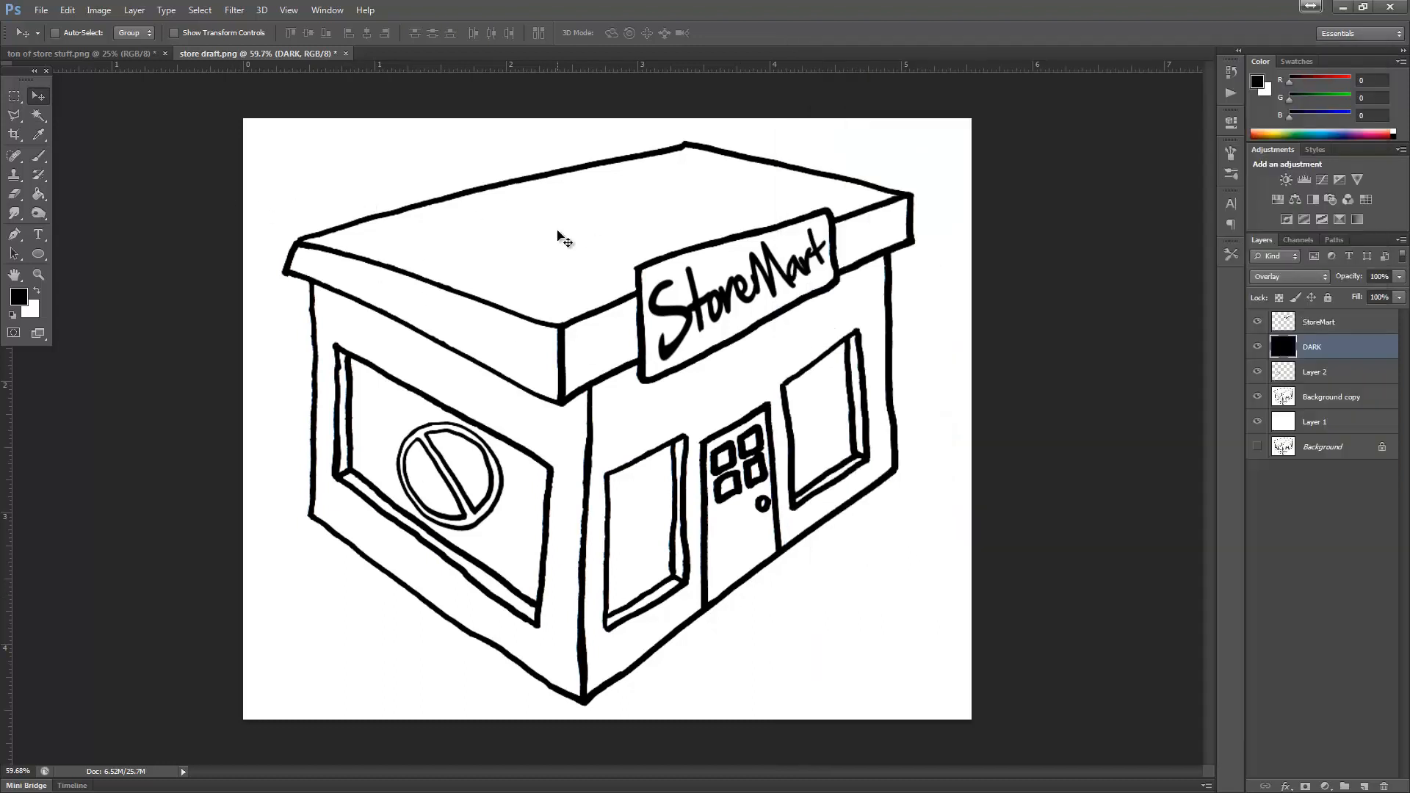